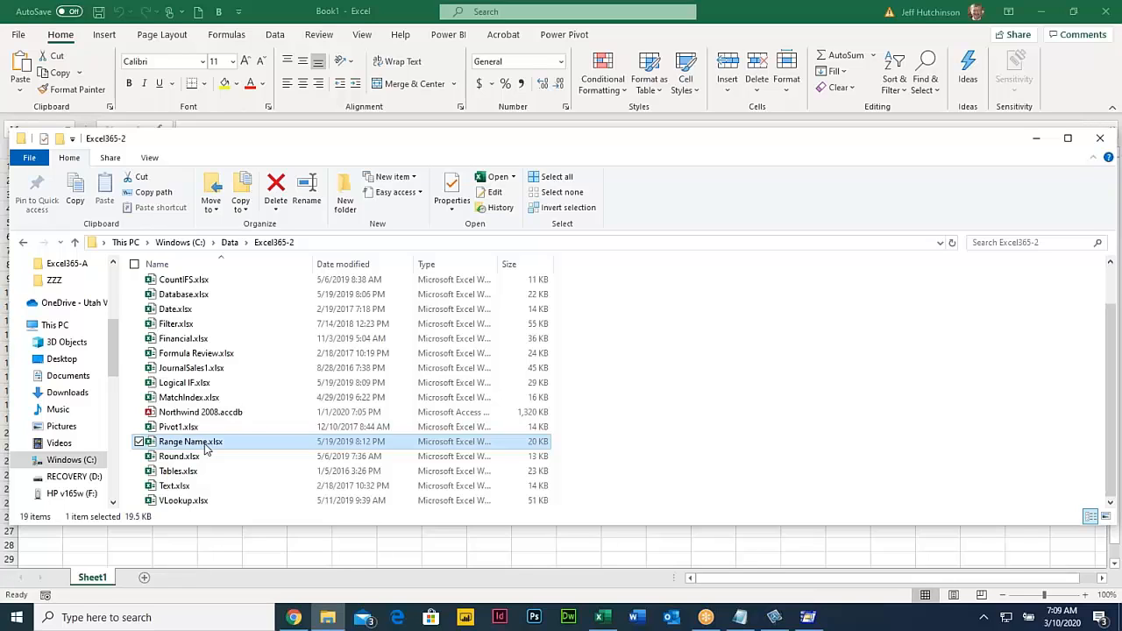
Step: Open the workbook Range Name.xlsx from the Data\Excel365-2 folder on the Windows (C:) drive
click(87, 460)
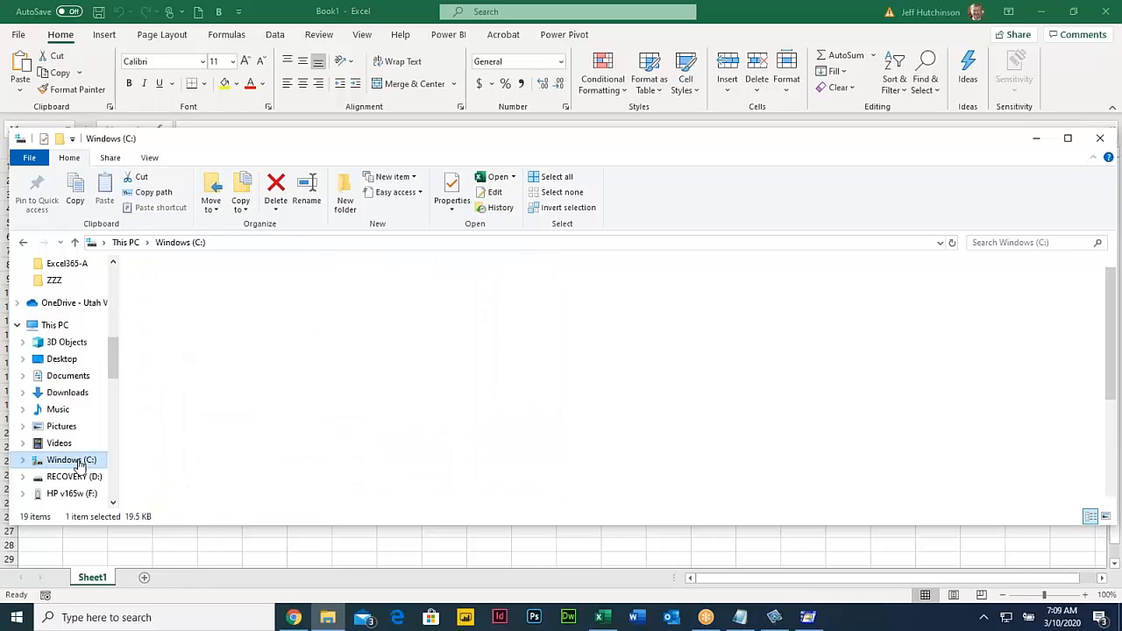
double_click(187, 329)
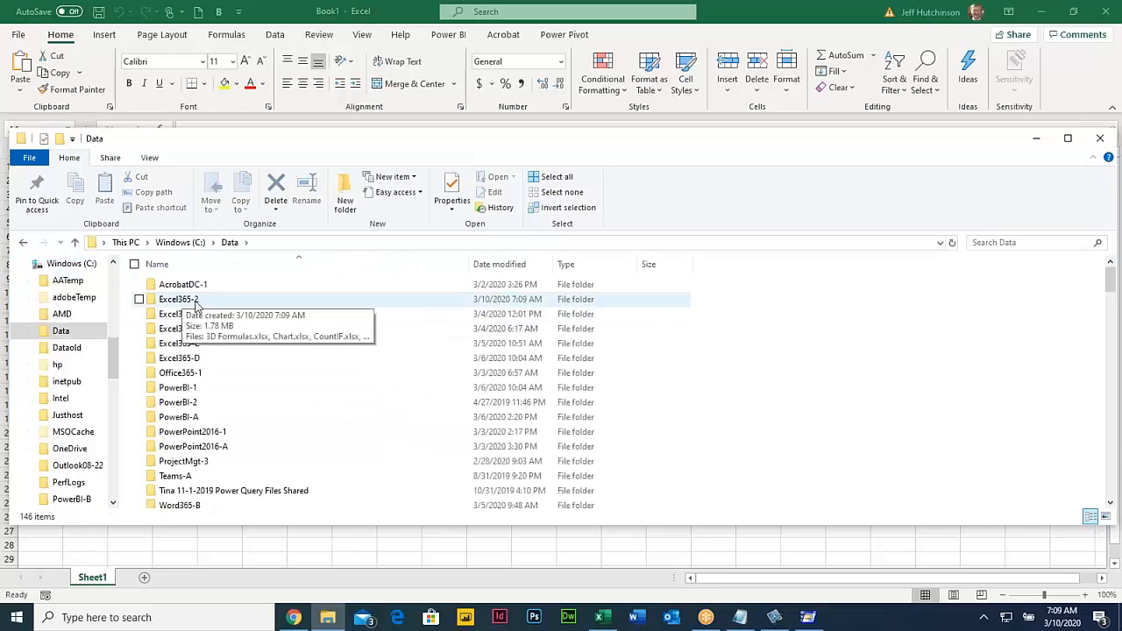
click(196, 302)
double_click(196, 302)
scroll(206, 386, down, 1)
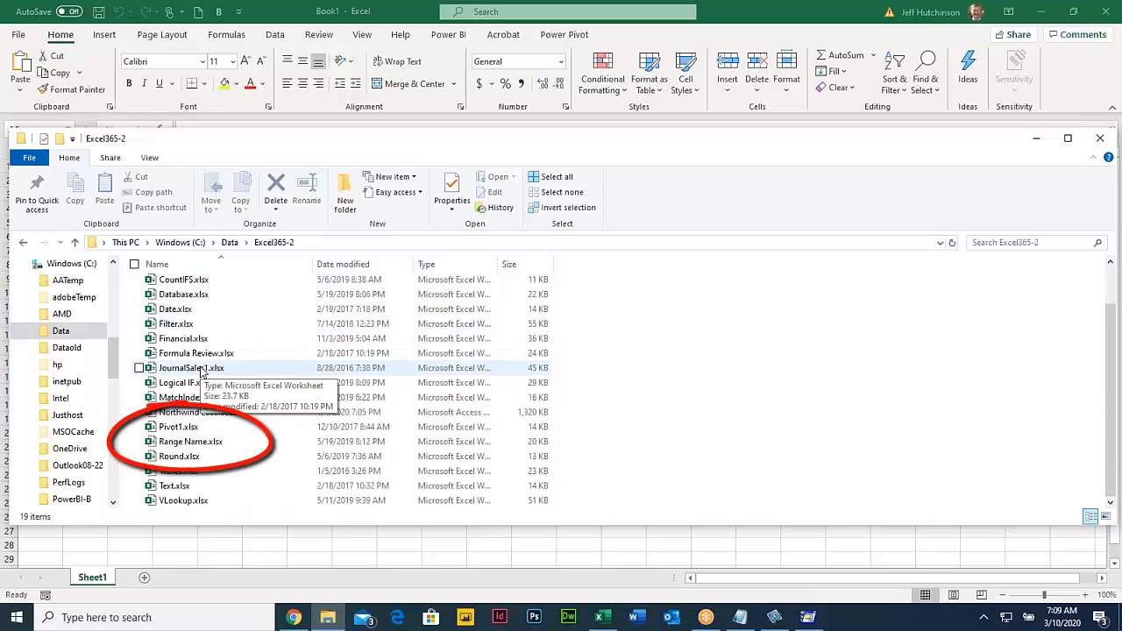
double_click(197, 444)
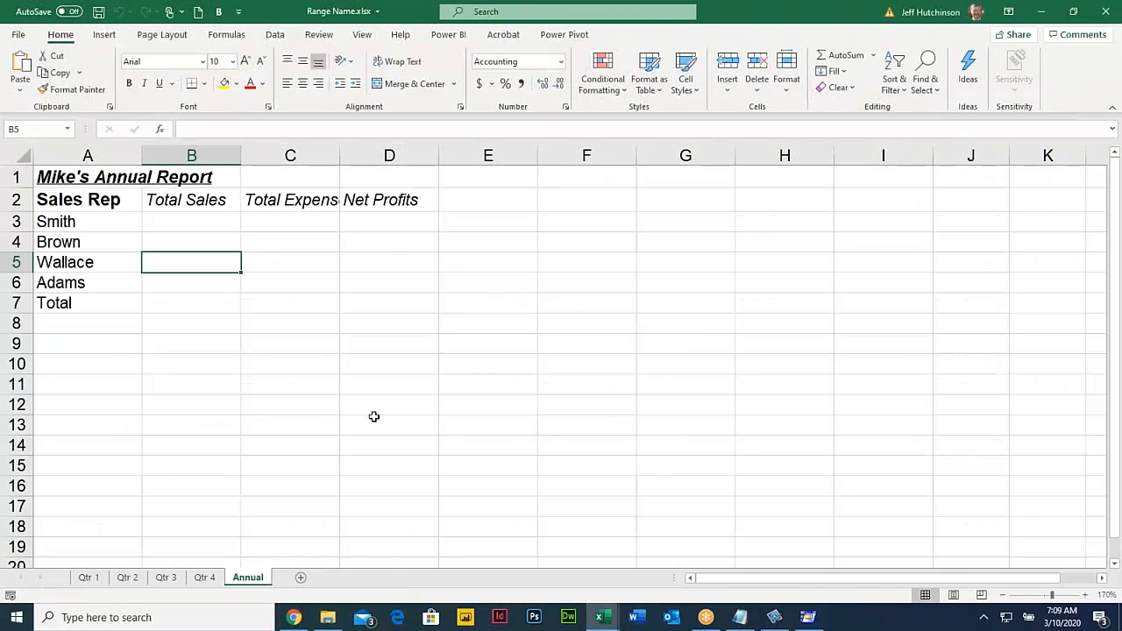
Step: Review the Annual sheet and the quarterly sheets of the workbook, and finish on the Qtr 1 sheet
click(189, 203)
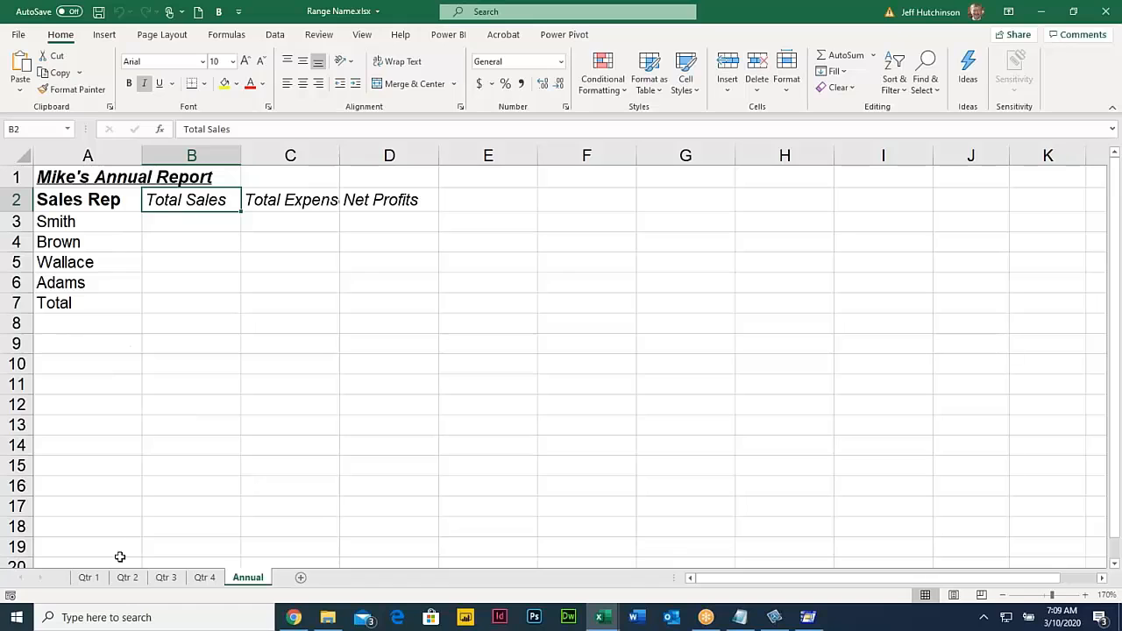
click(90, 579)
click(167, 578)
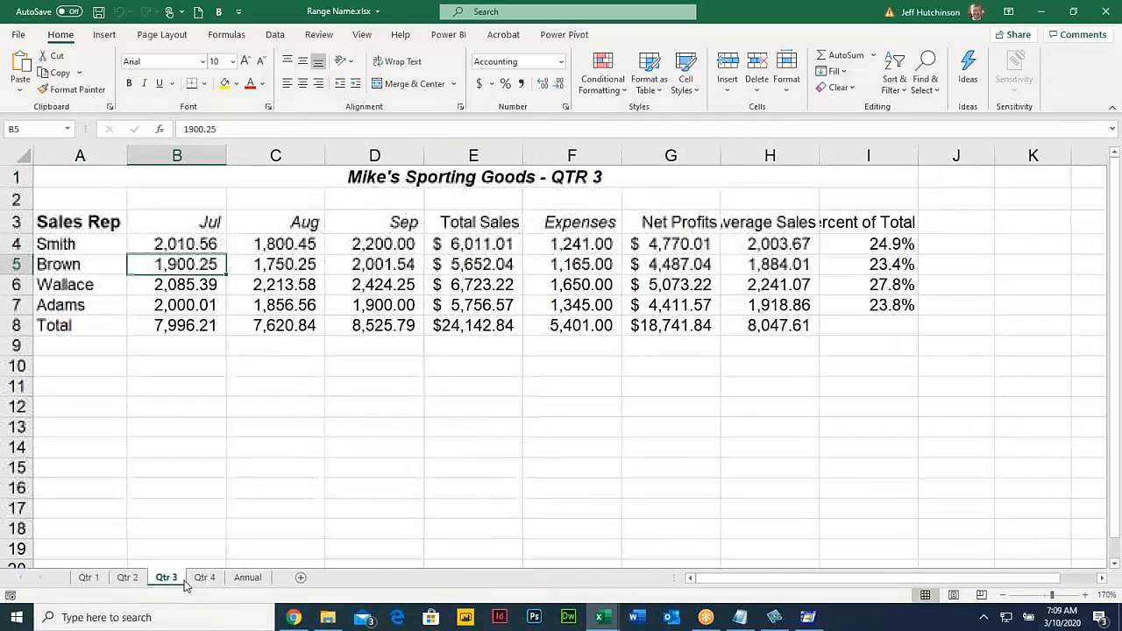
click(204, 579)
click(248, 578)
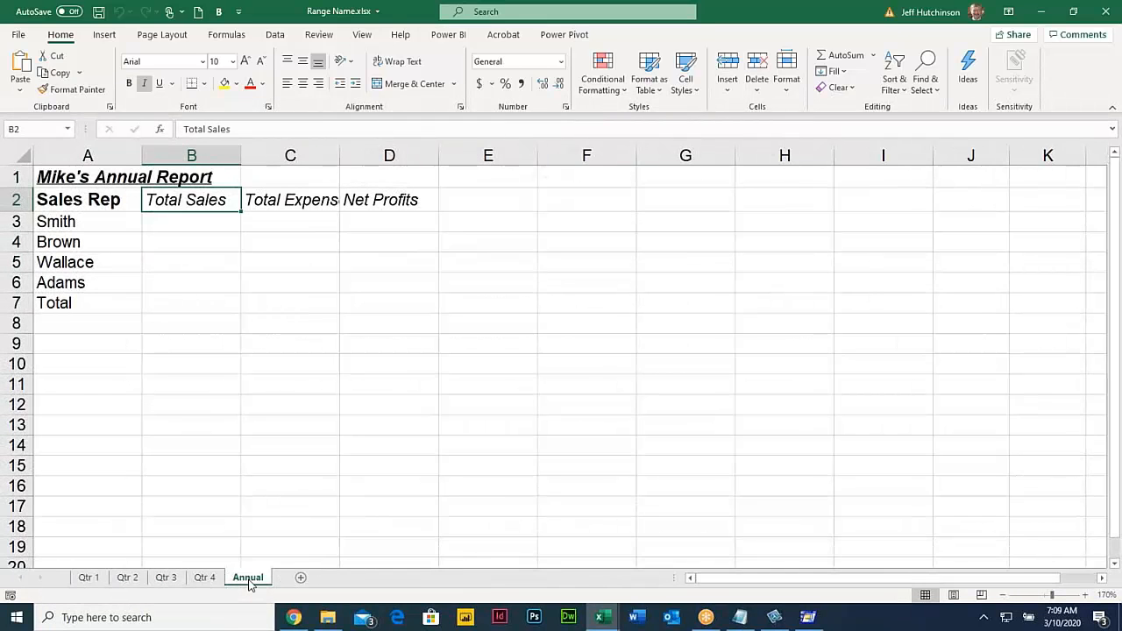
click(88, 580)
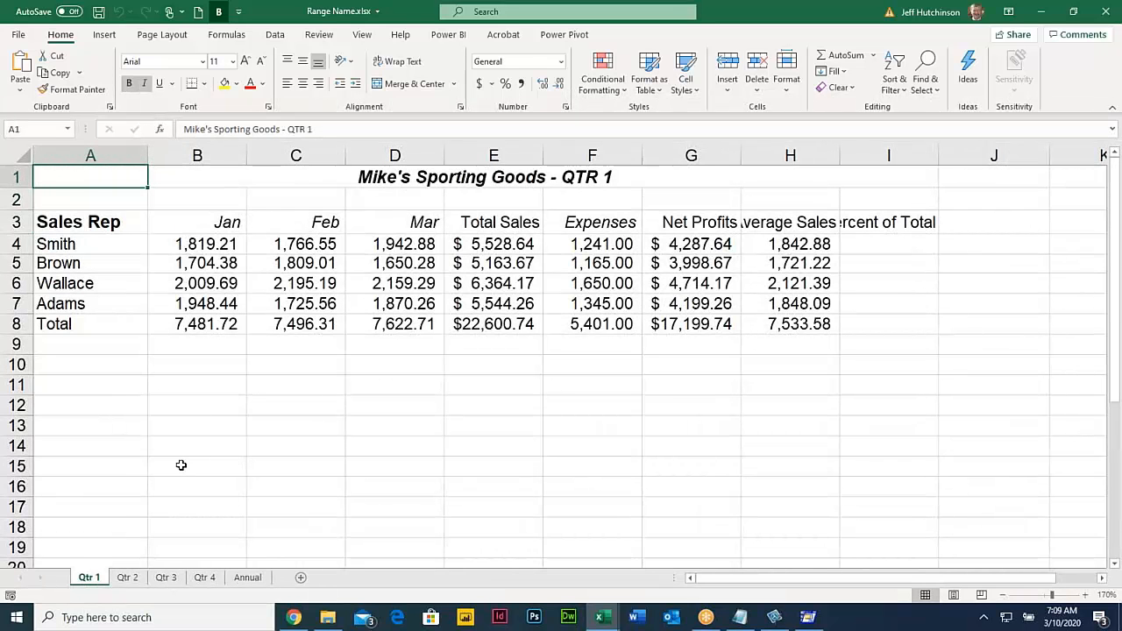
Step: Assign the range name ts to cell E8, the Total Sales total on the Qtr 1 sheet, and reselect the cell to check it
click(491, 324)
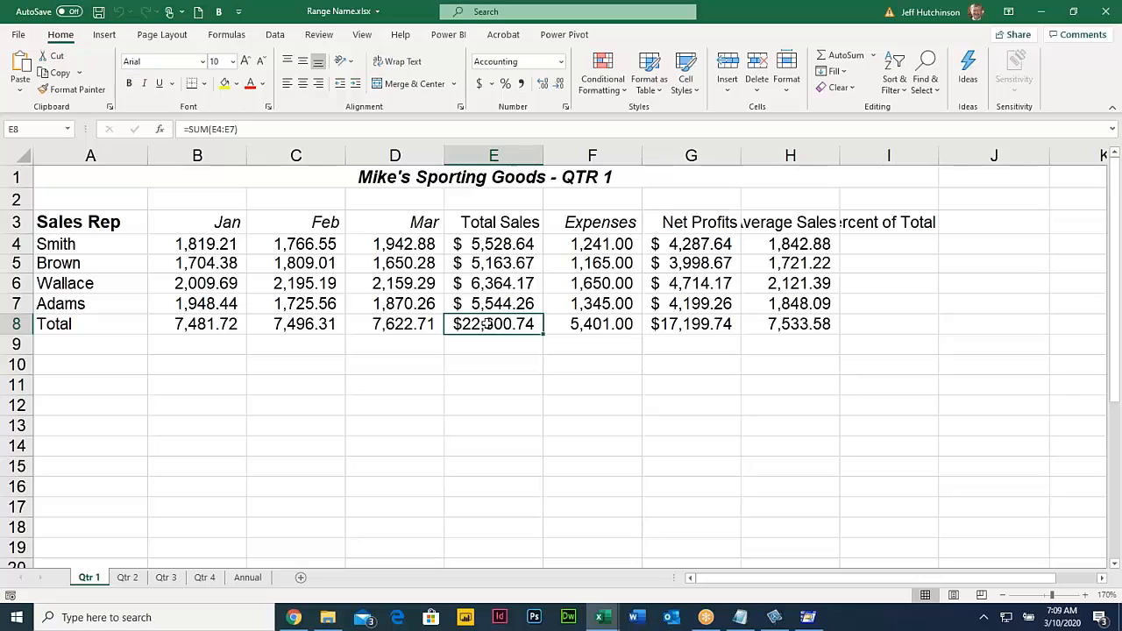
click(494, 301)
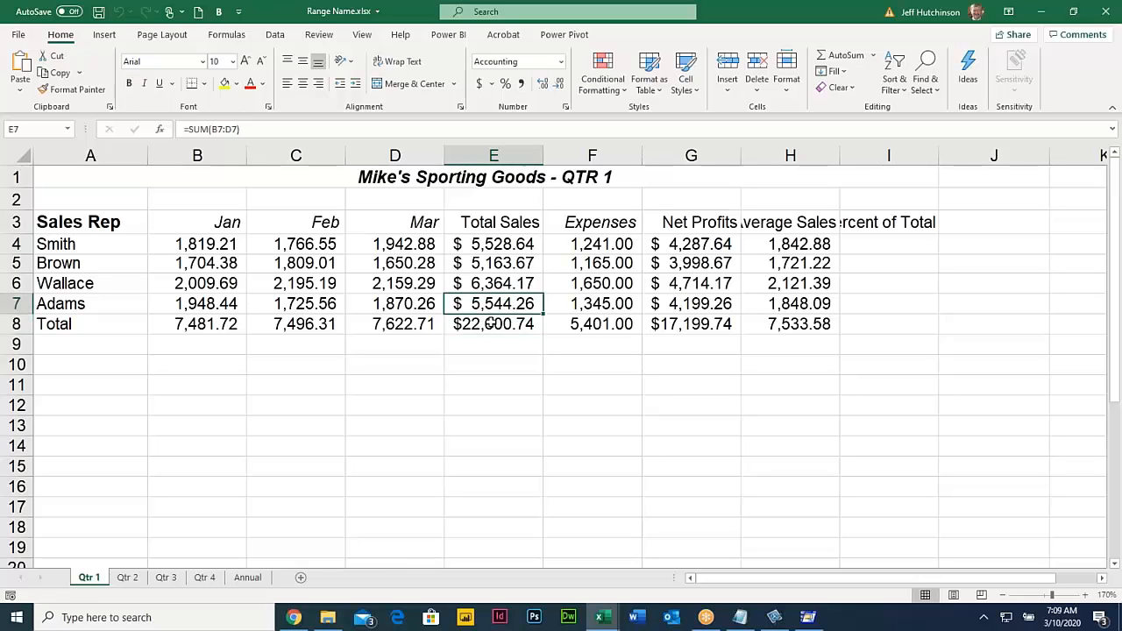
click(491, 324)
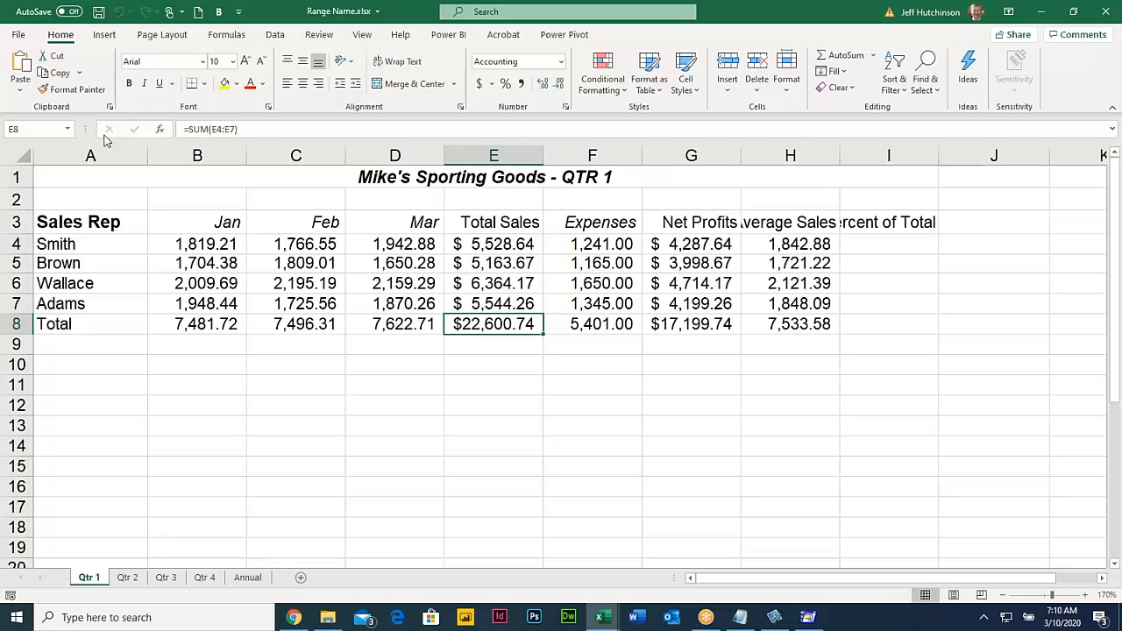
click(32, 129)
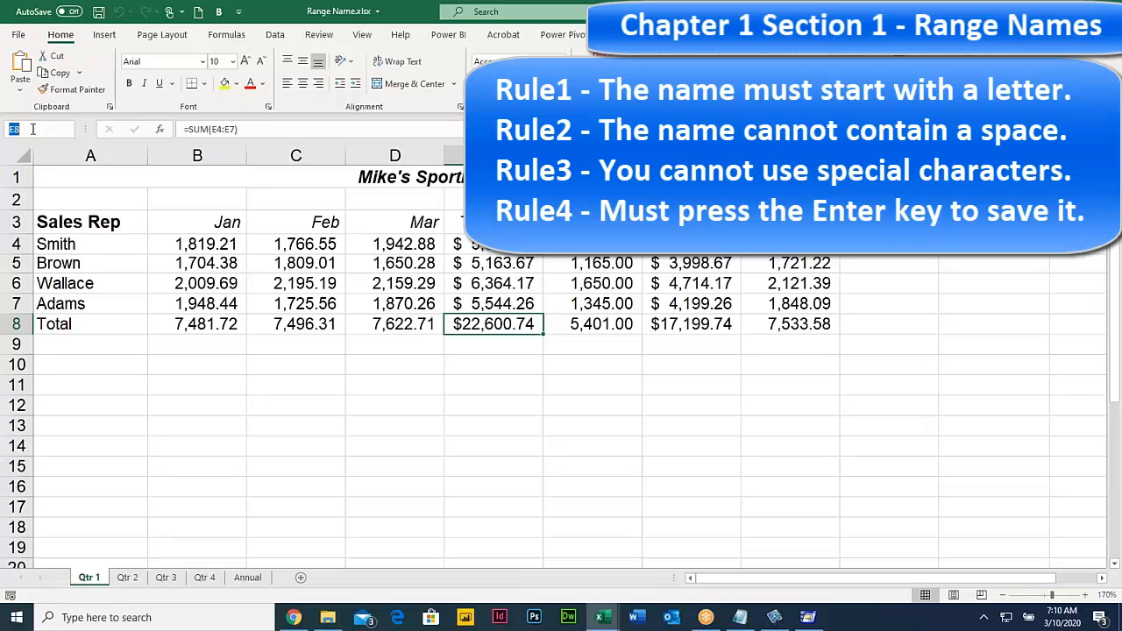
text(ts)
key(Return)
click(481, 358)
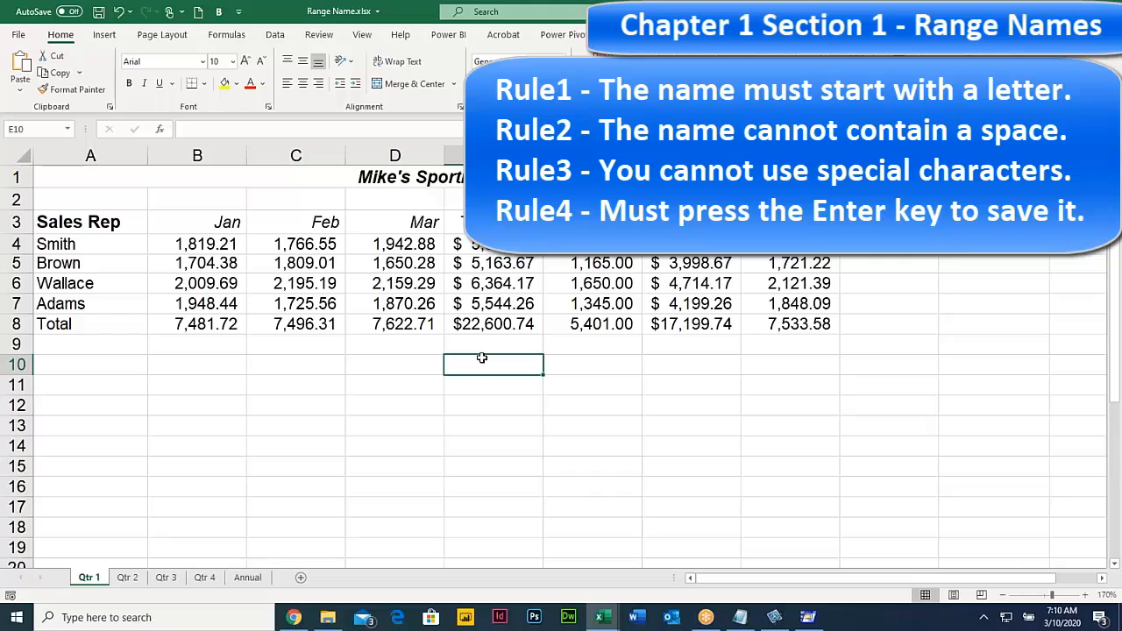
click(487, 324)
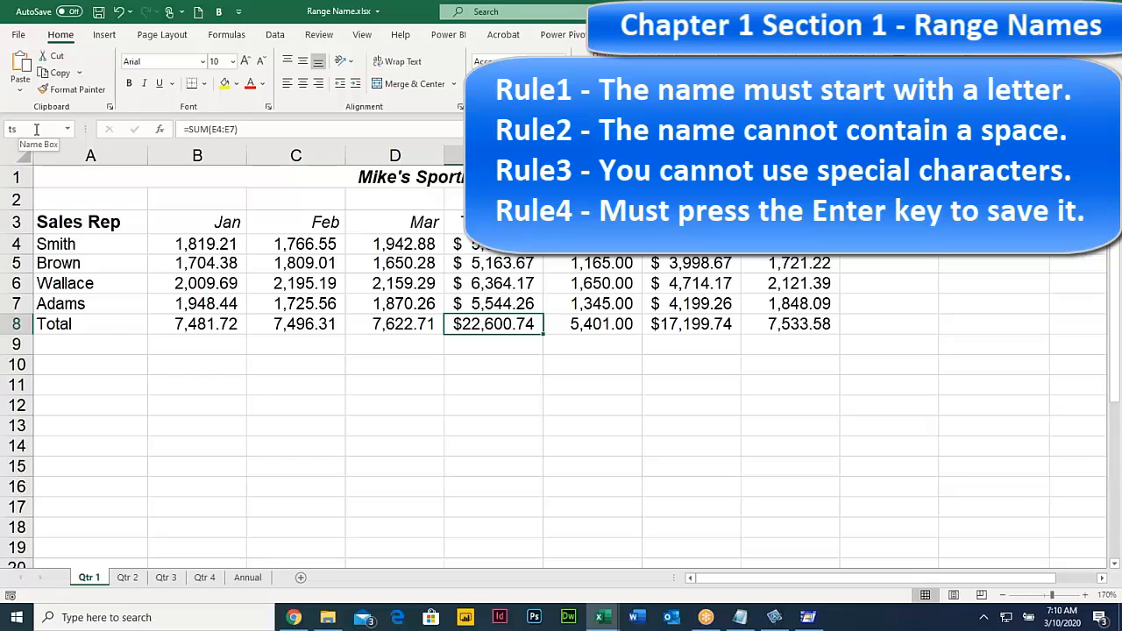
Step: Enter the formula =ts in cell E12 and compare it with the formula in the named total cell
click(491, 402)
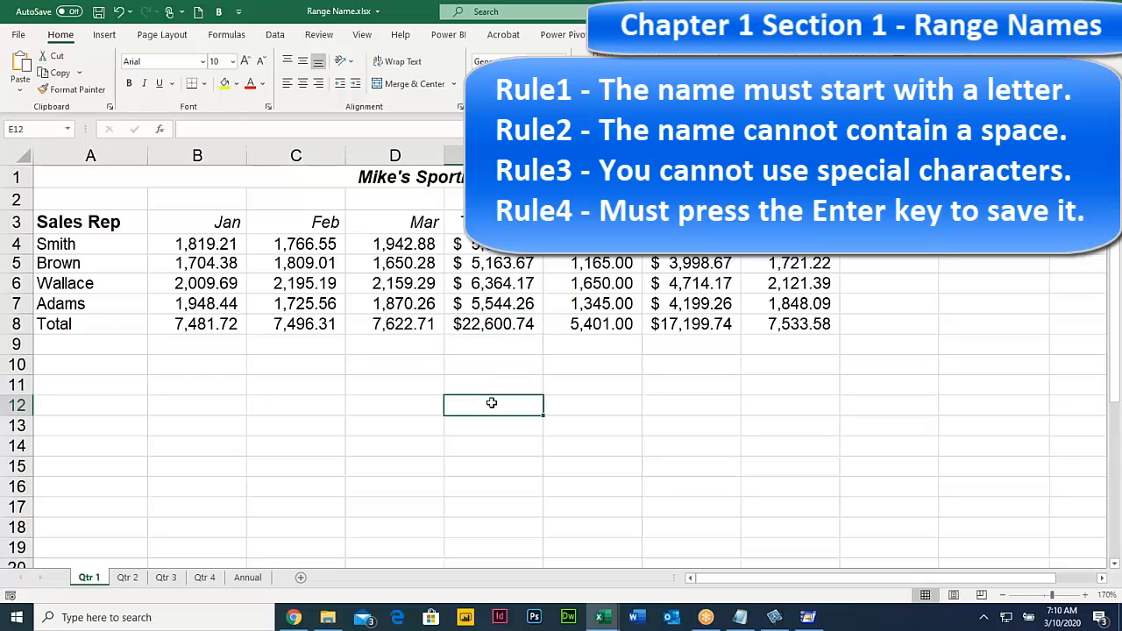
text(ts)
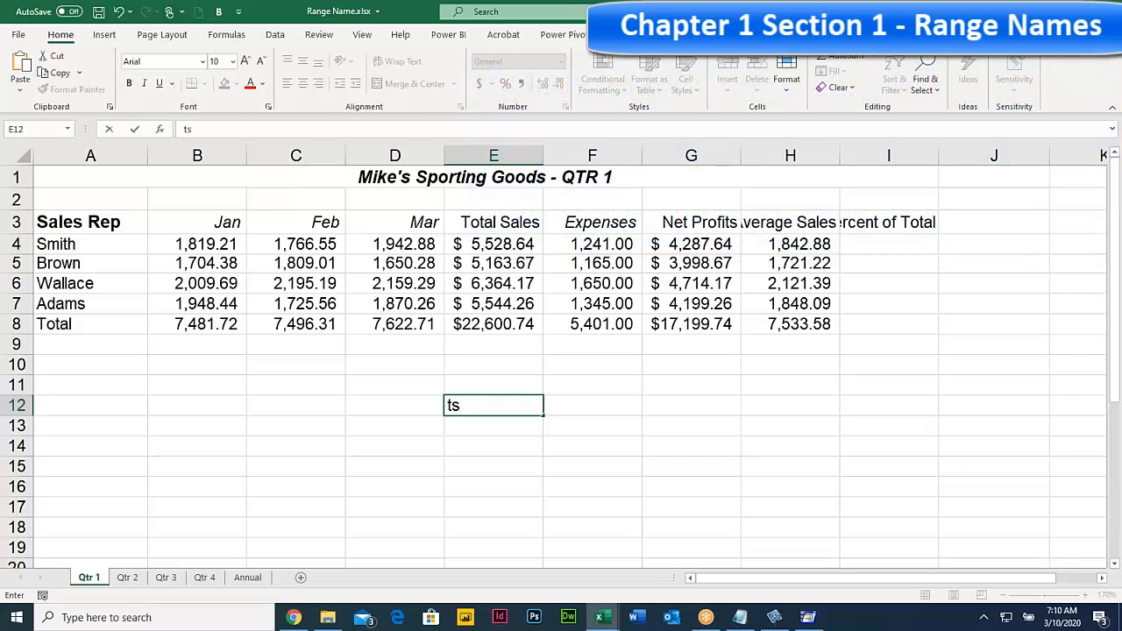
text(=ts)
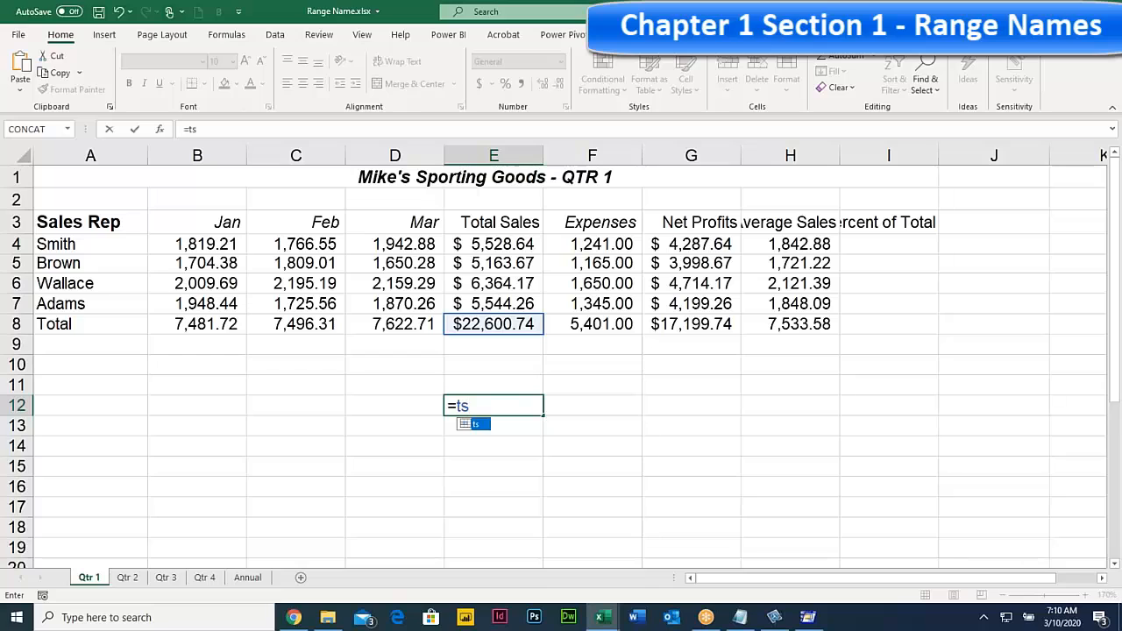
key(Return)
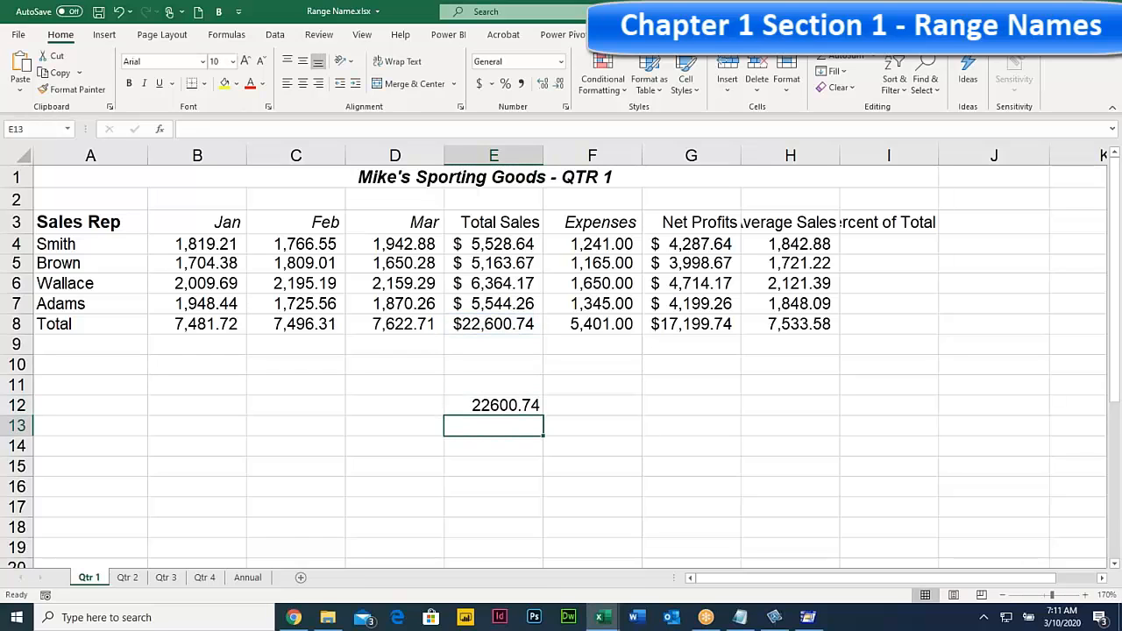
click(503, 327)
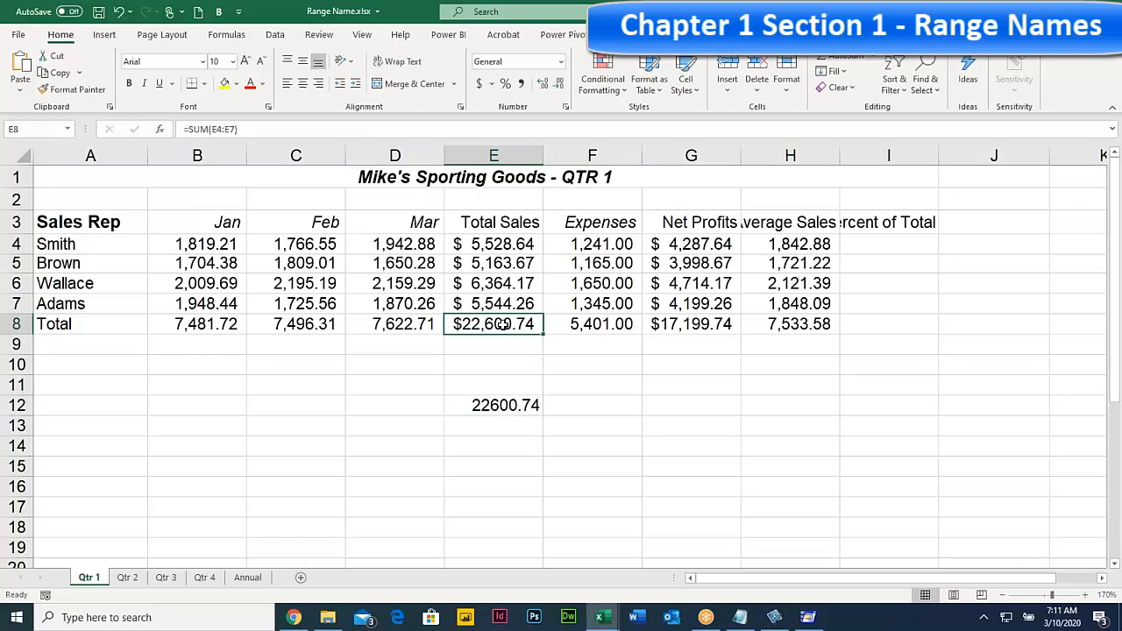
click(509, 404)
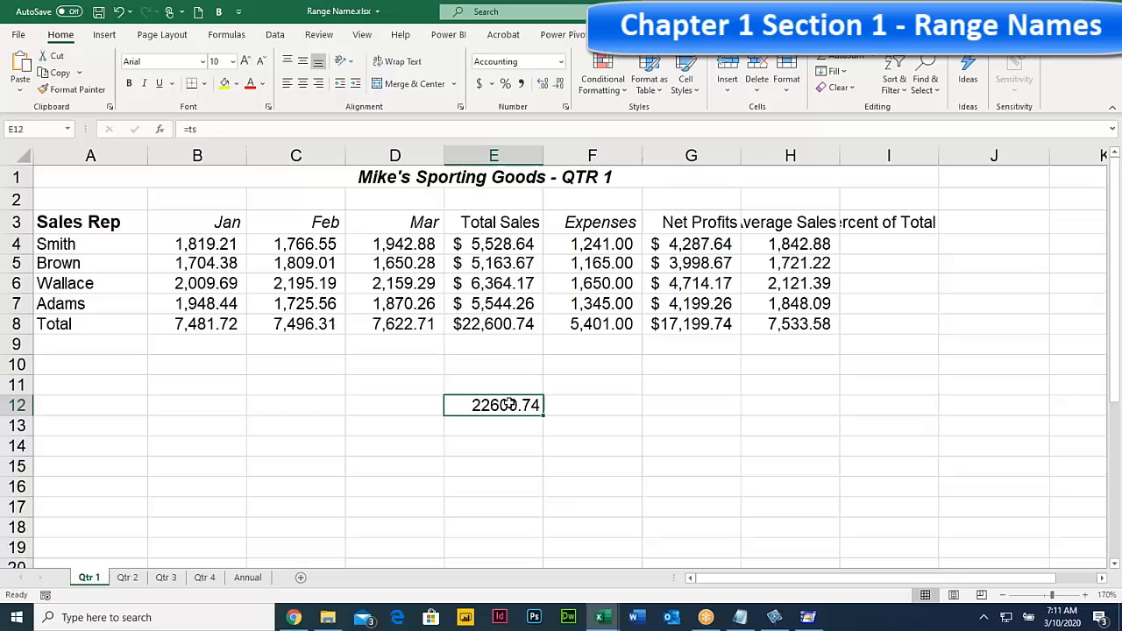
Step: Enter a formula in cell F12 that references the Expenses total directly, =F8
click(607, 407)
text(=)
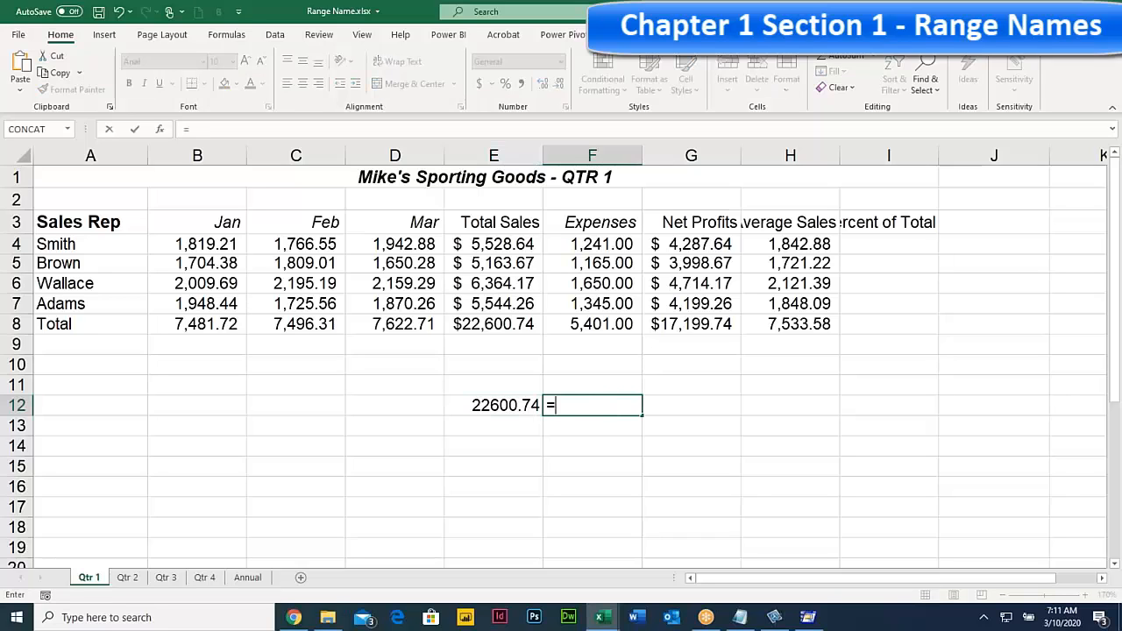
click(600, 323)
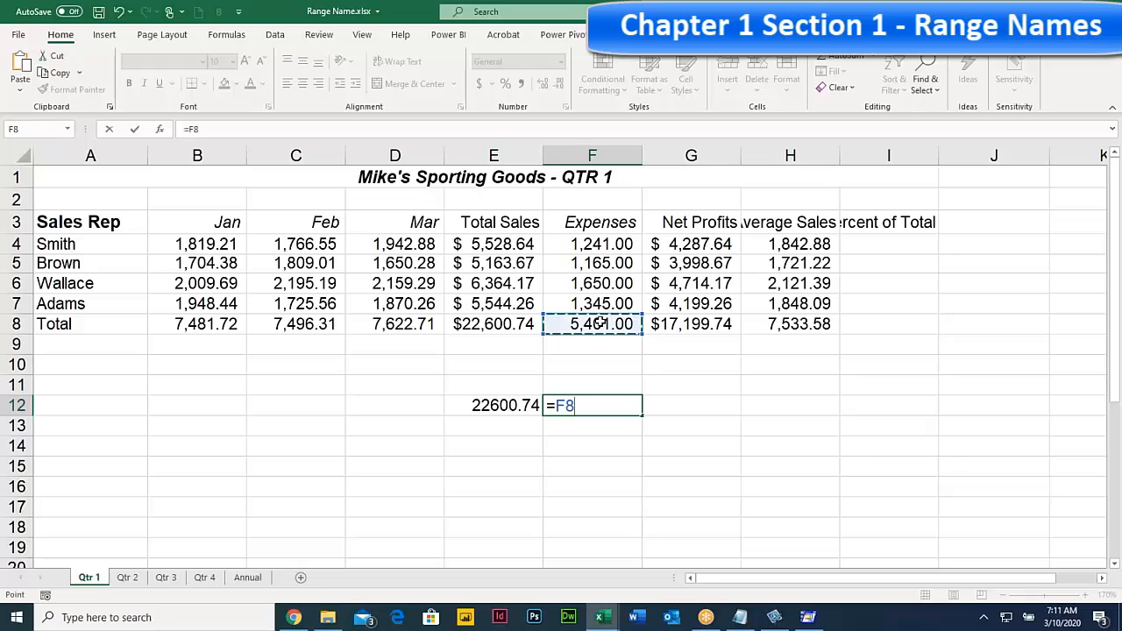
key(Return)
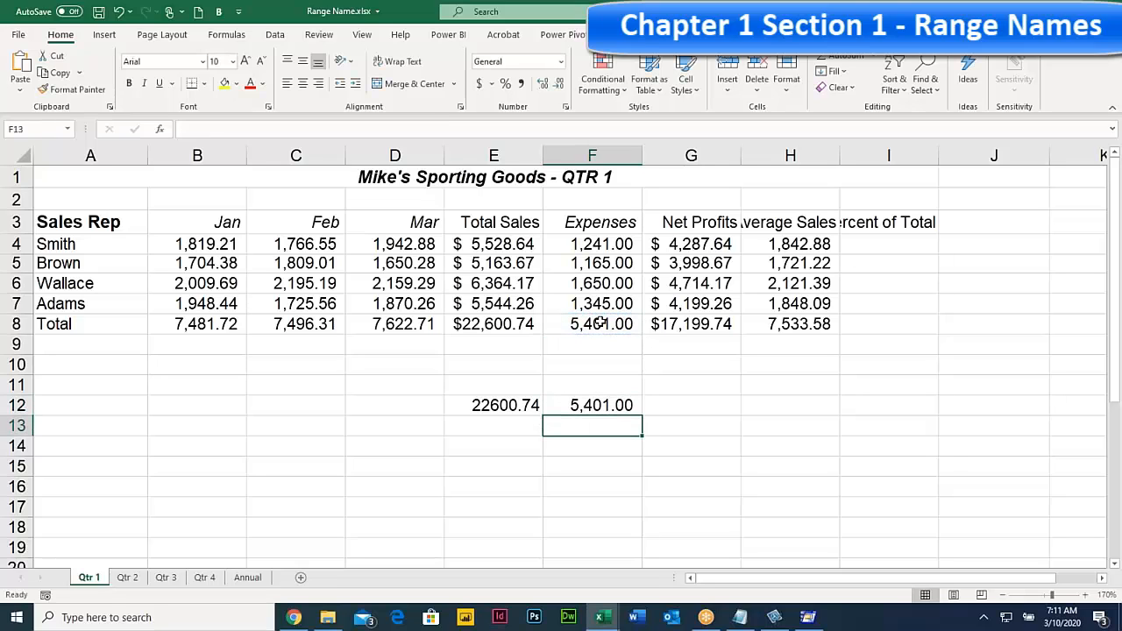
Step: Fill the formulas in E12 and F12 down through row 16
click(522, 407)
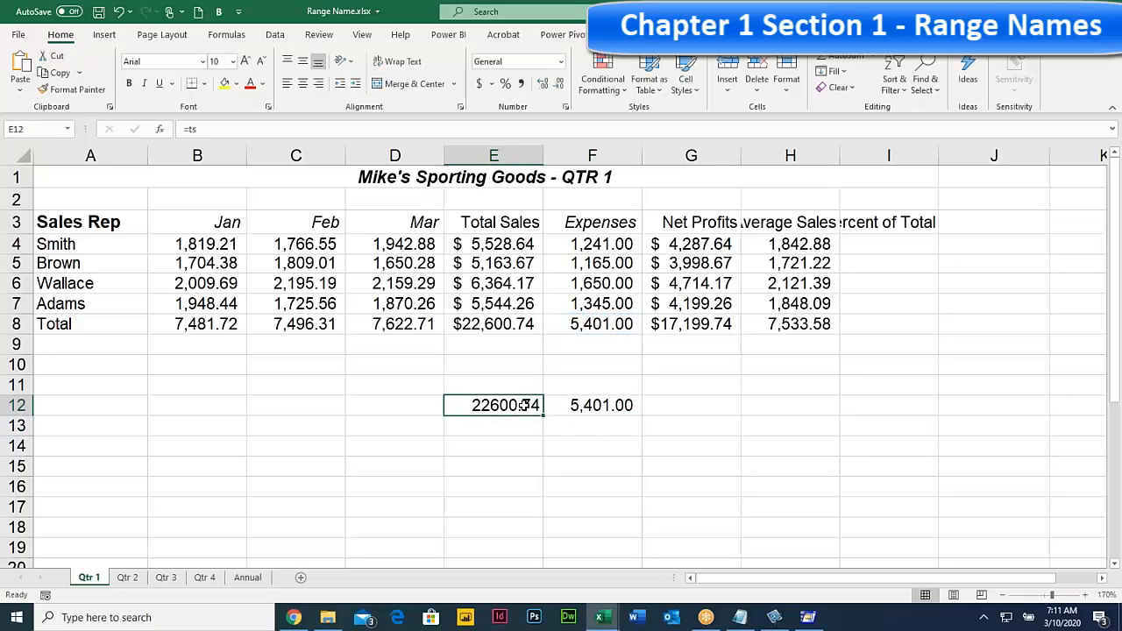
drag(541, 413, 529, 496)
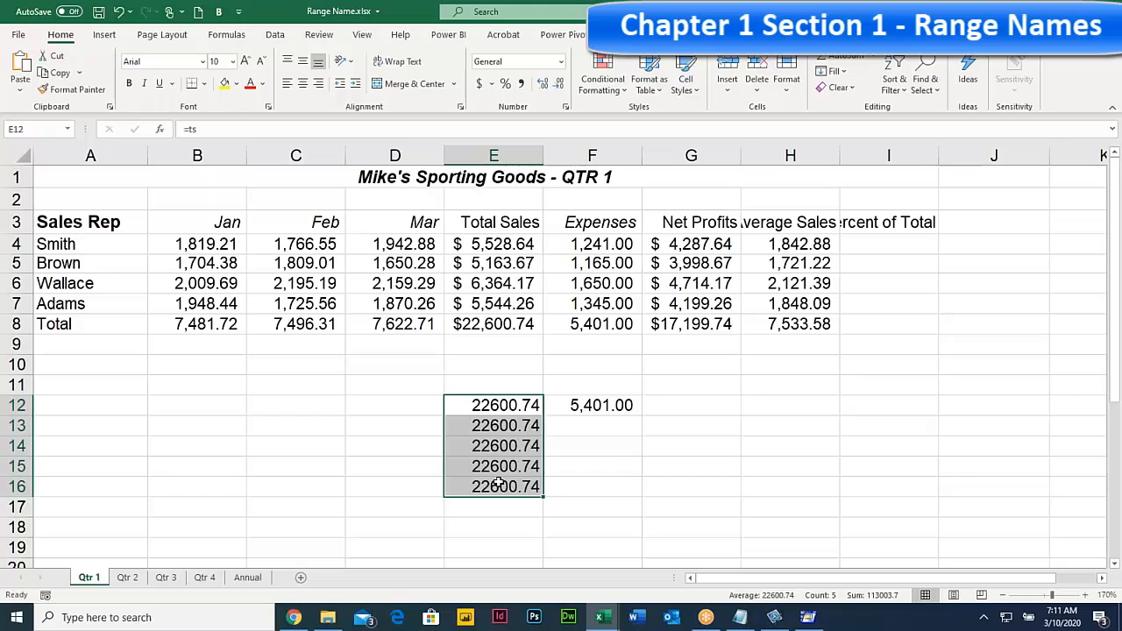
click(614, 405)
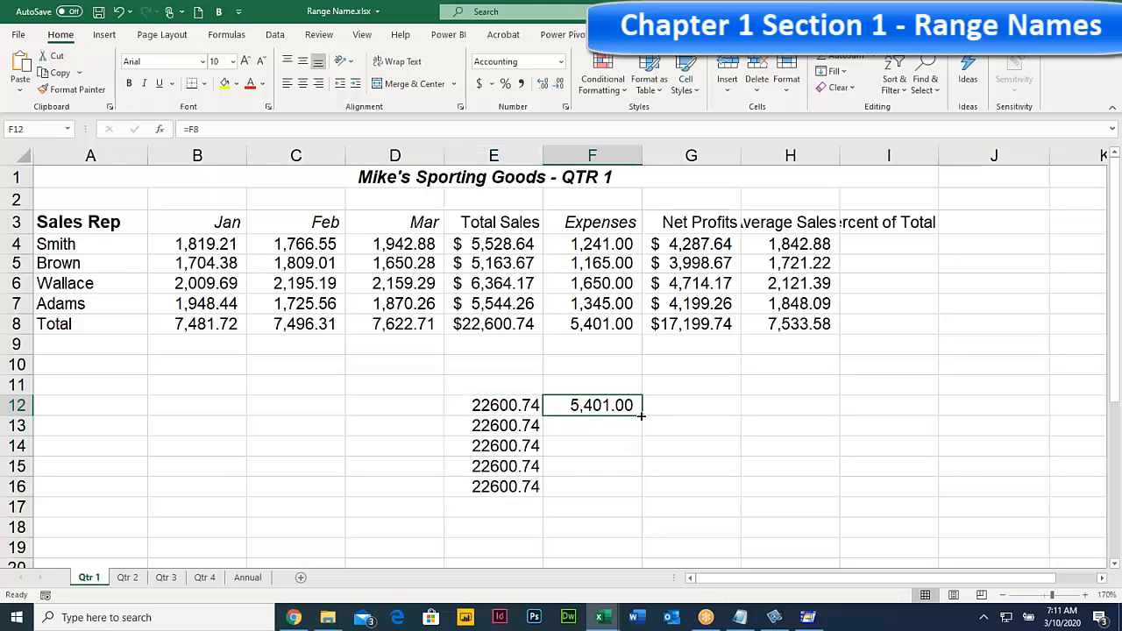
drag(641, 416, 639, 491)
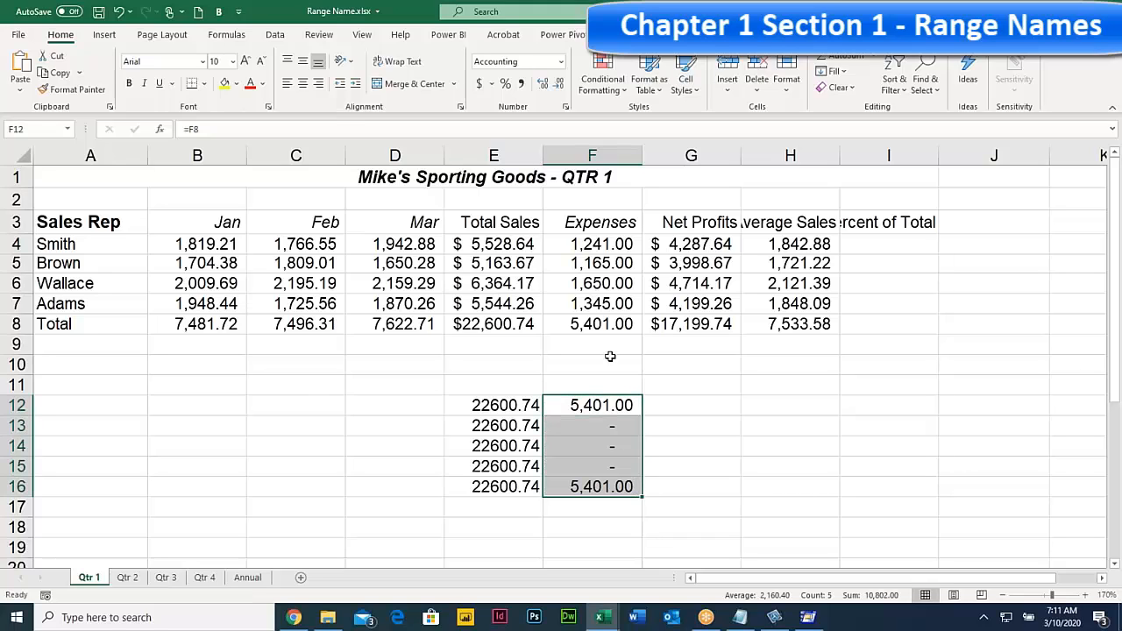
Step: Examine the relative-reference formulas in cells F12 through F15, leaving each one unedited
double_click(608, 405)
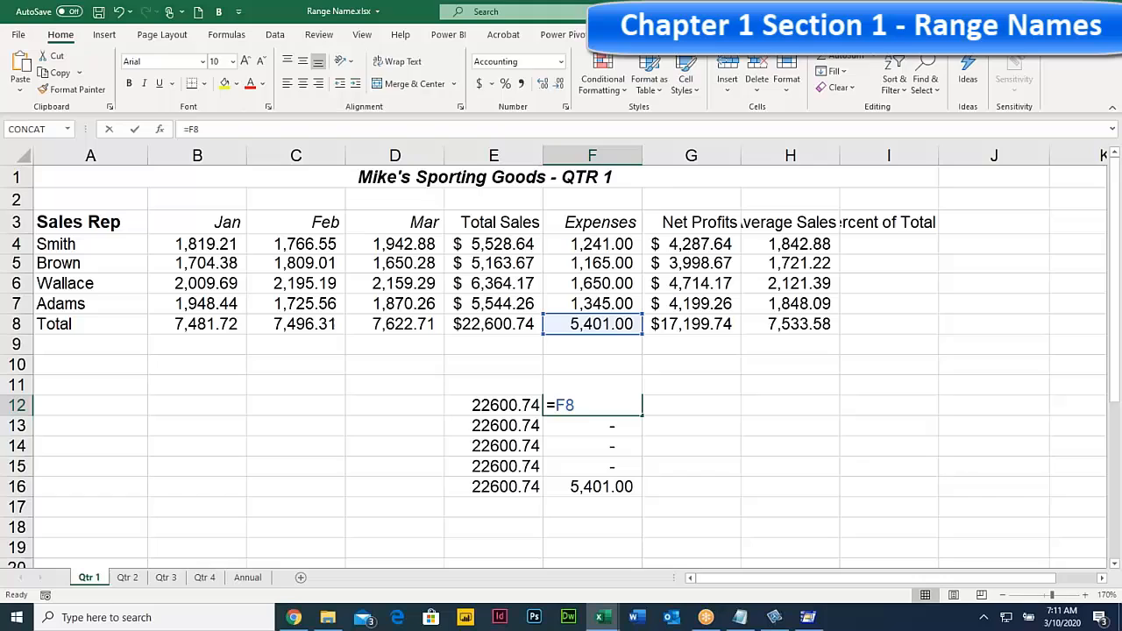
key(Escape)
double_click(612, 425)
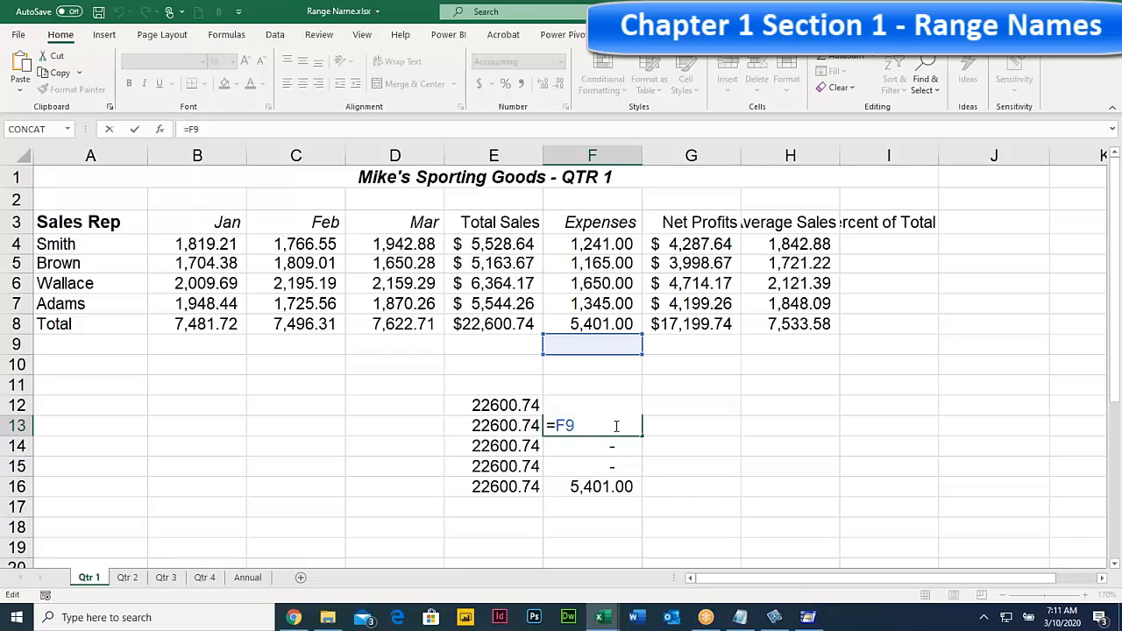
key(Escape)
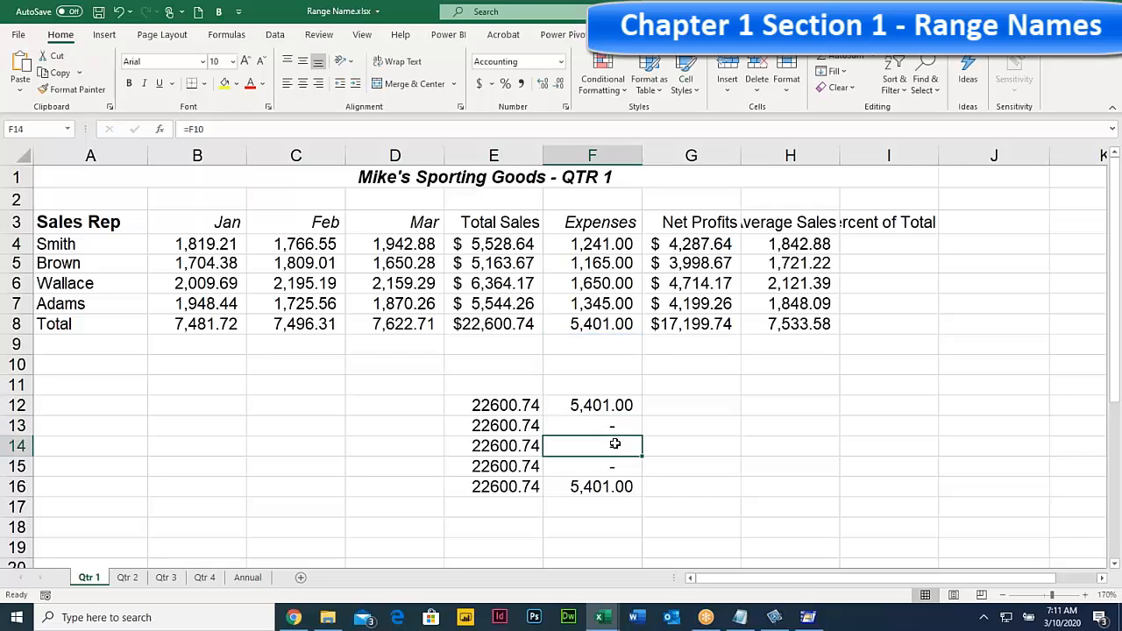
double_click(616, 444)
key(Escape)
double_click(613, 464)
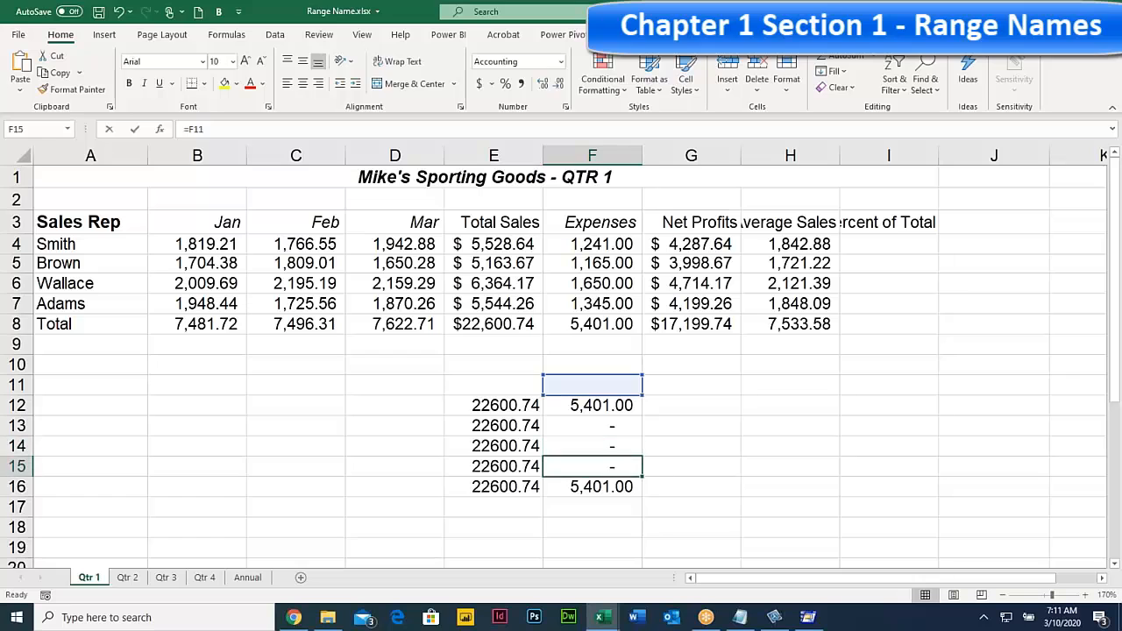
key(Escape)
Step: Examine the range-name formulas in cells E12 through E14, leaving each one unedited
double_click(526, 406)
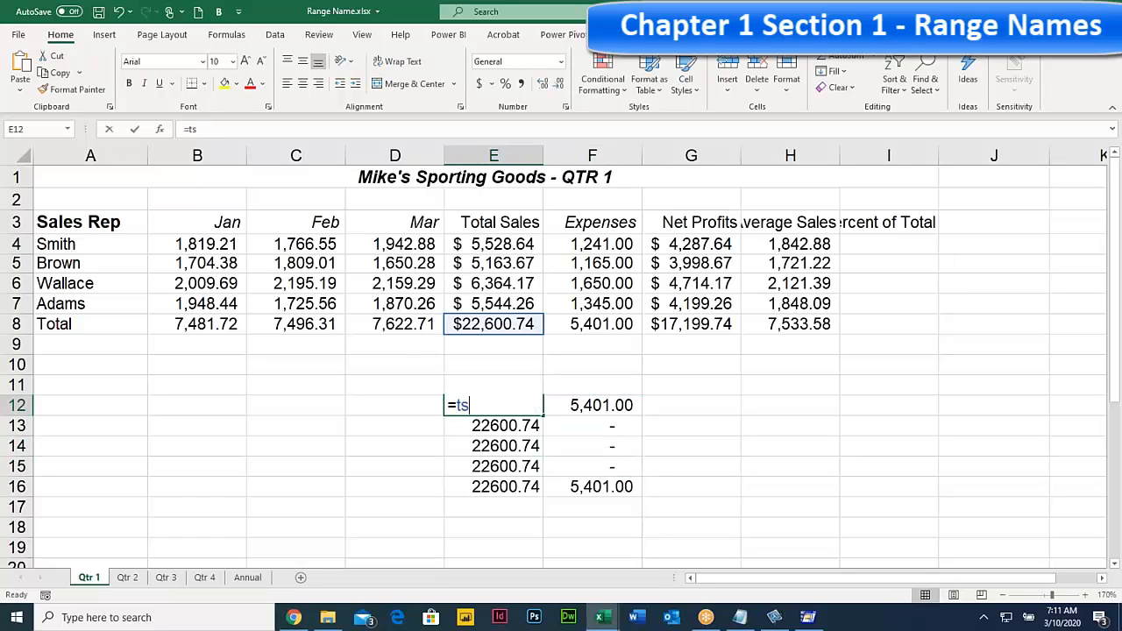
key(Escape)
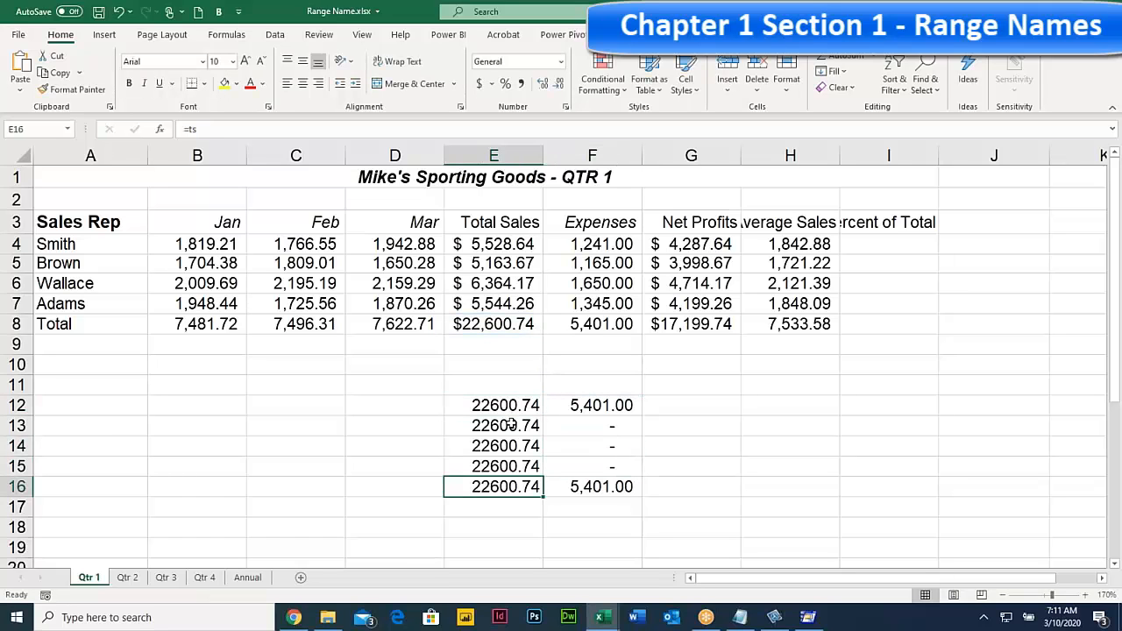
double_click(513, 423)
key(Escape)
double_click(512, 443)
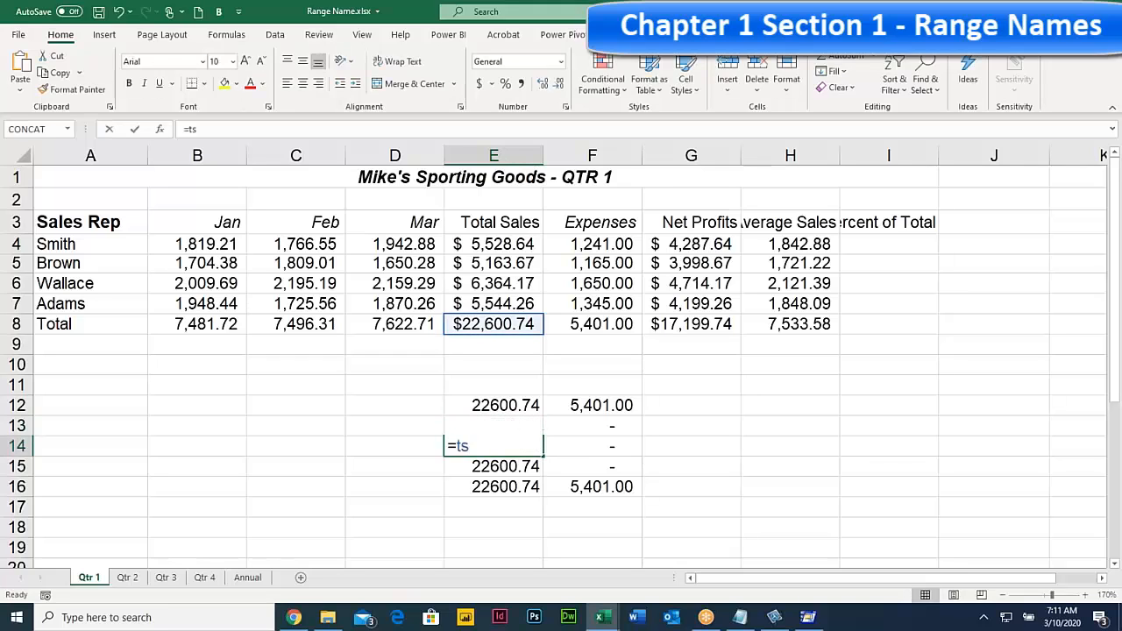
key(Escape)
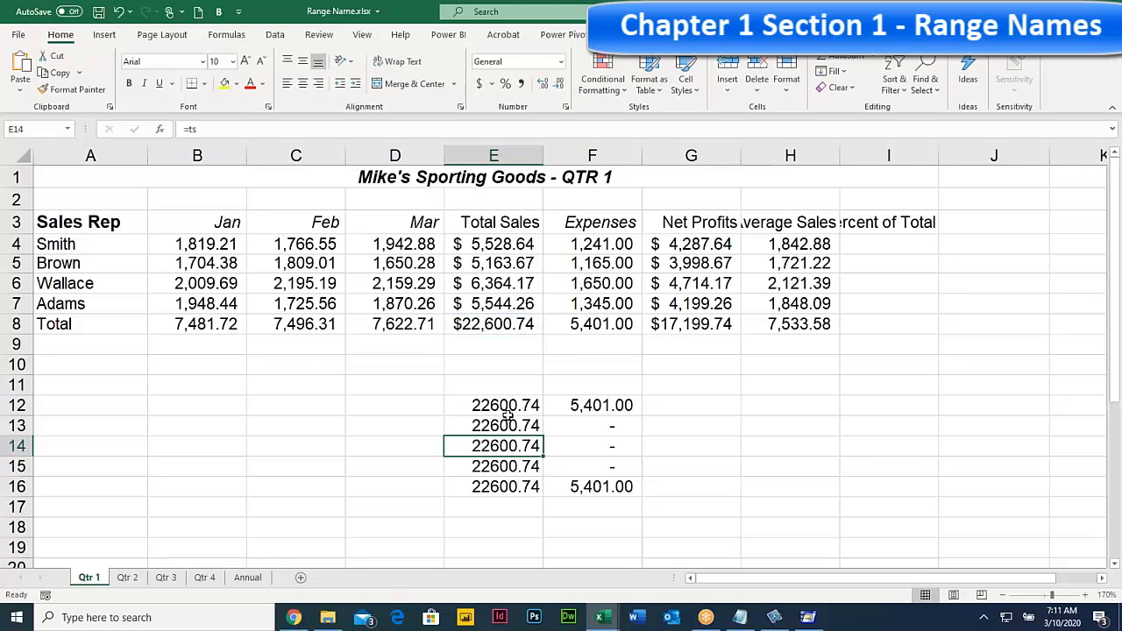
Step: Enter the formula =ts in cell C13 of the Annual sheet to reference the total sales by range name
mouse_move(509, 409)
mouse_down()
mouse_move(502, 476)
mouse_move(472, 468)
mouse_up()
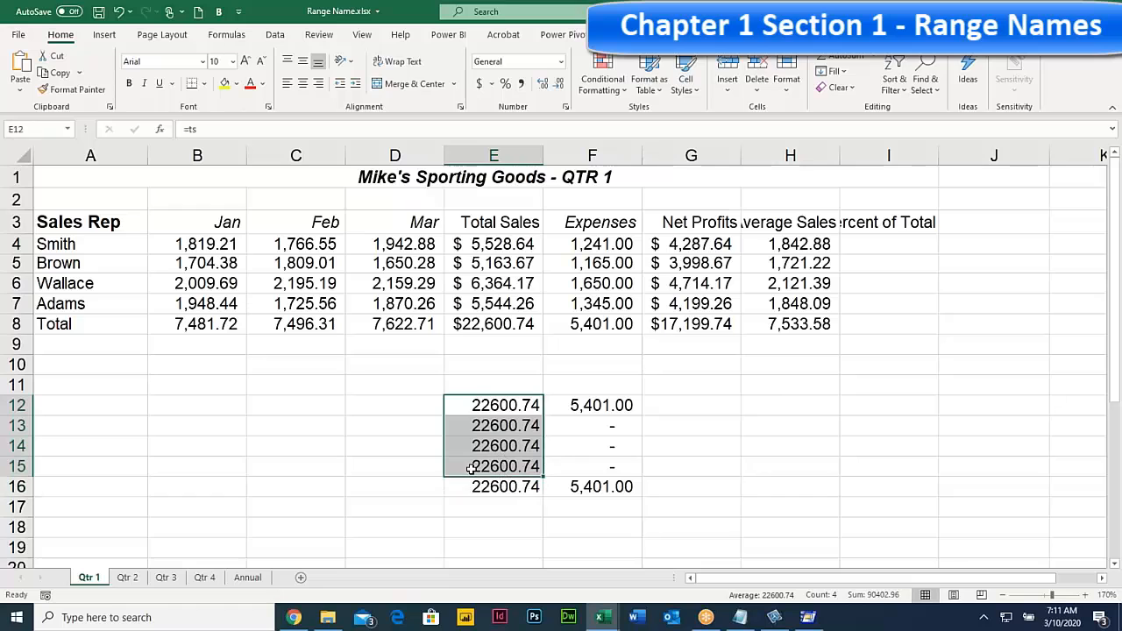
click(250, 578)
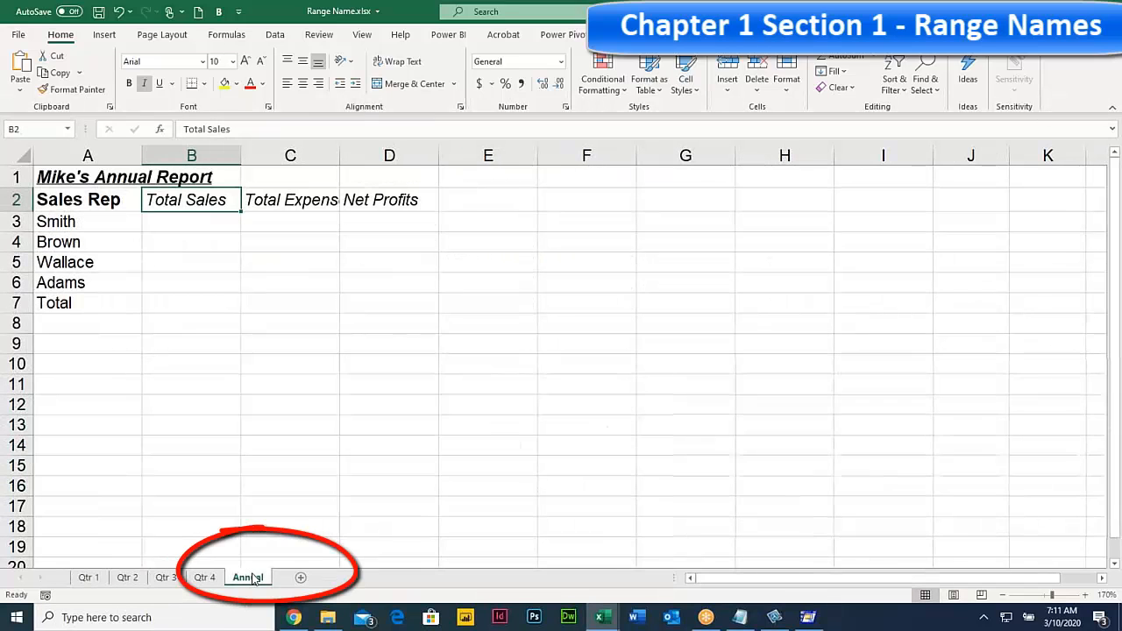
click(279, 427)
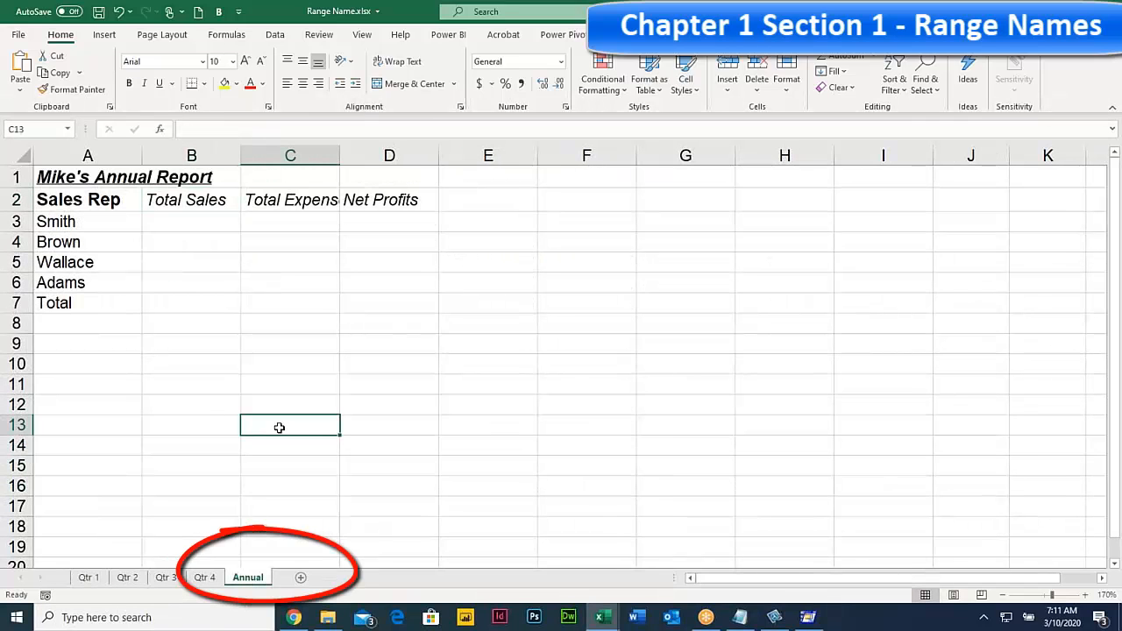
text(=ts)
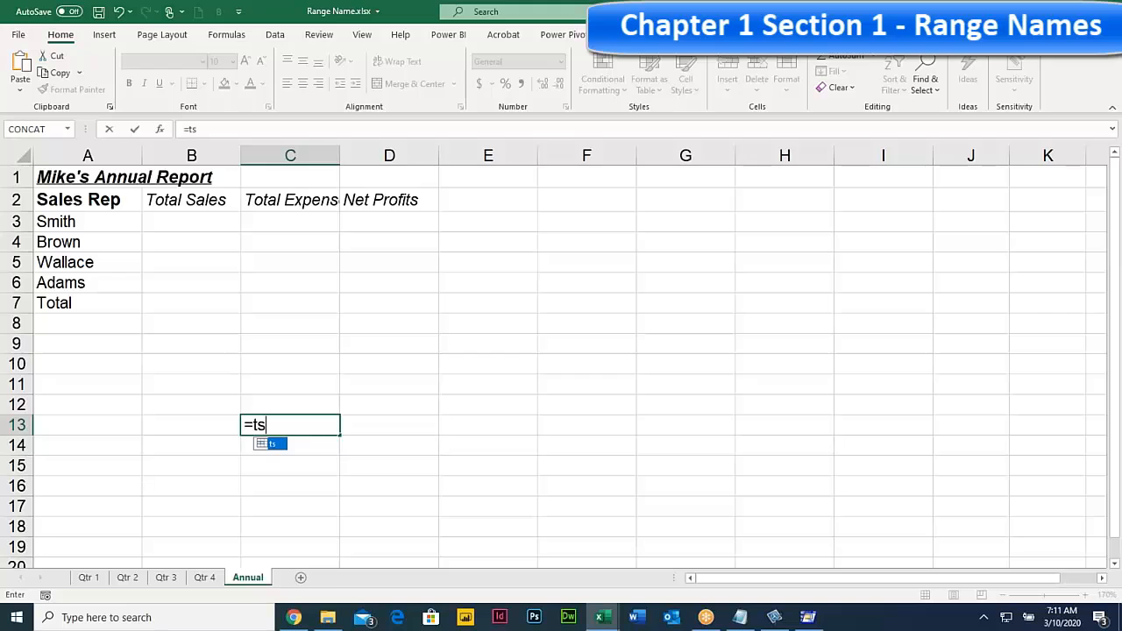
key(Return)
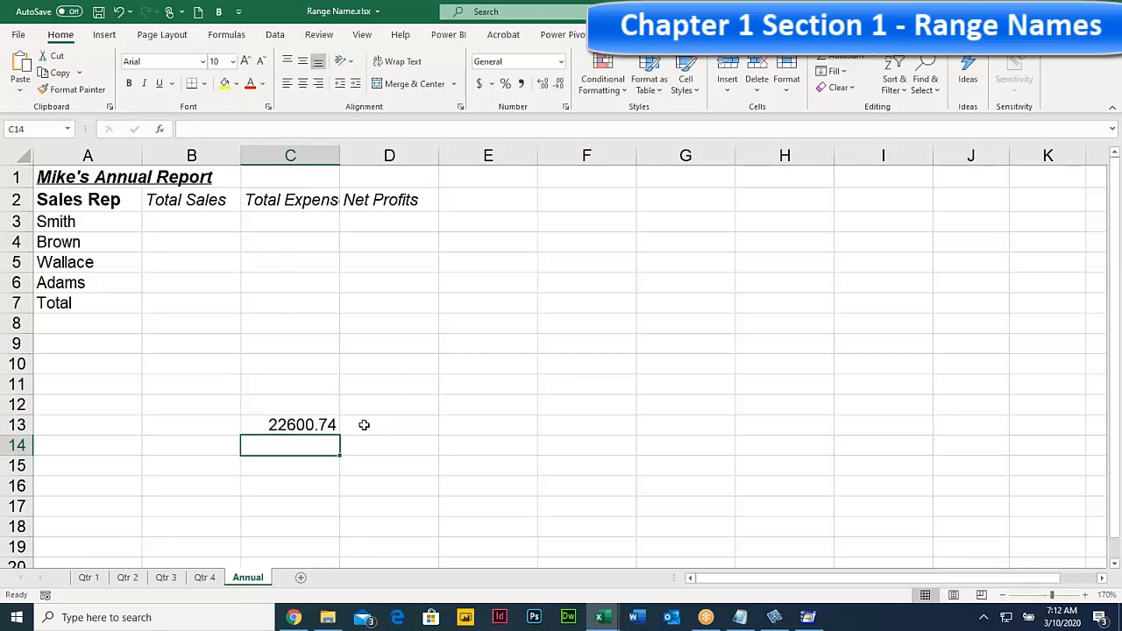
click(318, 424)
Step: Define the range name jan for the January sales figures in B4:B7 on the Qtr 1 sheet
click(90, 578)
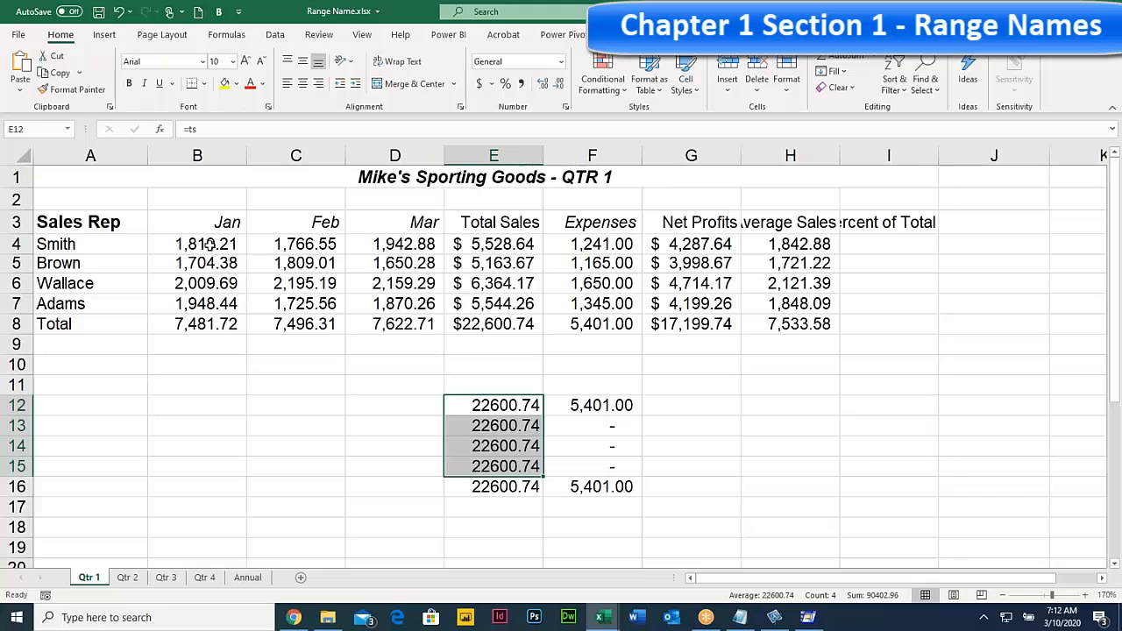
drag(208, 244, 201, 304)
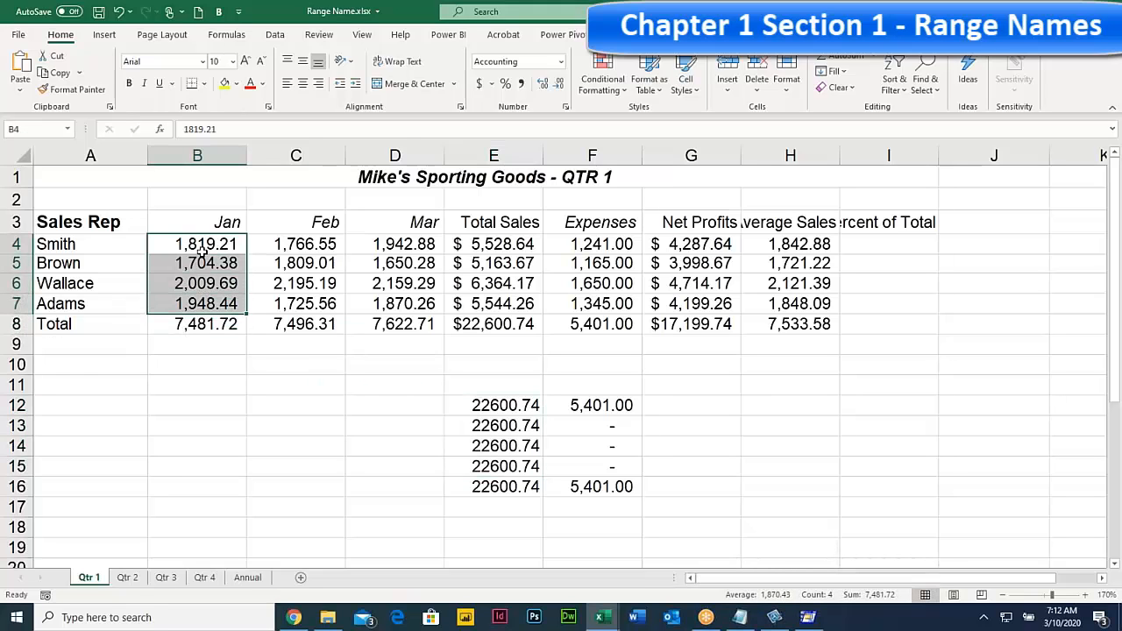
click(34, 130)
text(jan)
key(Return)
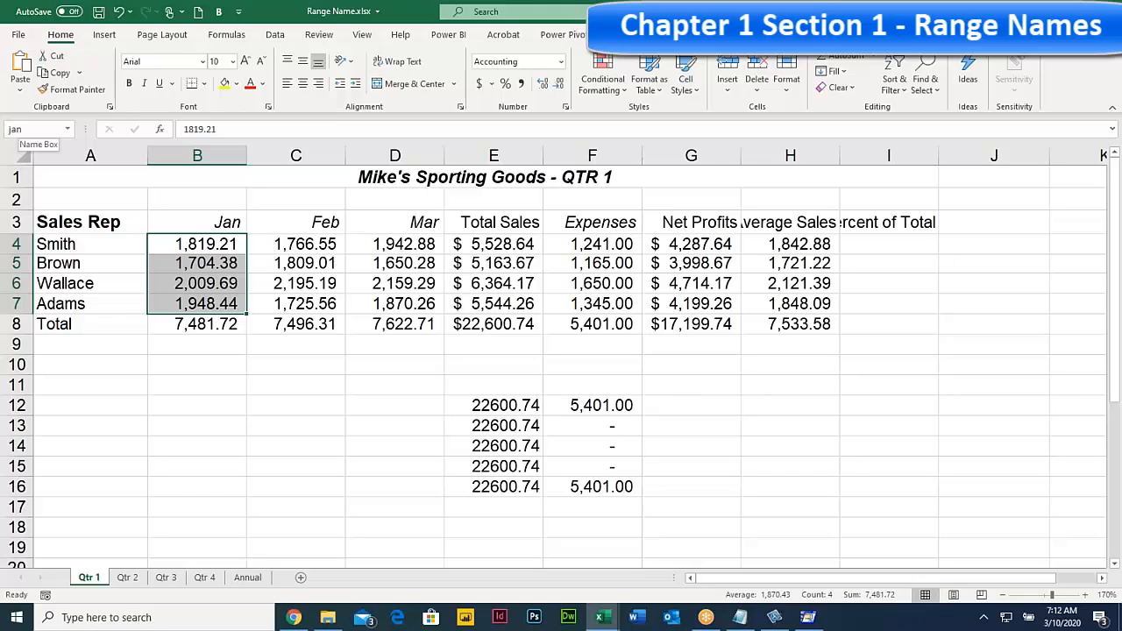
key(Return)
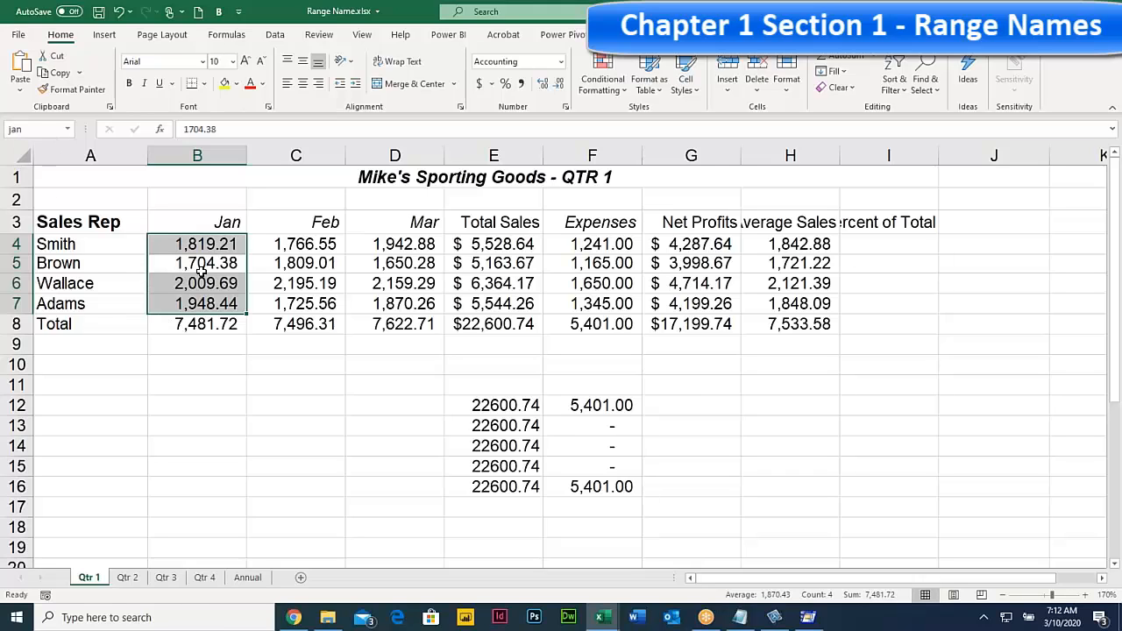
Step: Jump from cell A11 to the range named jan using the list of defined names
click(112, 382)
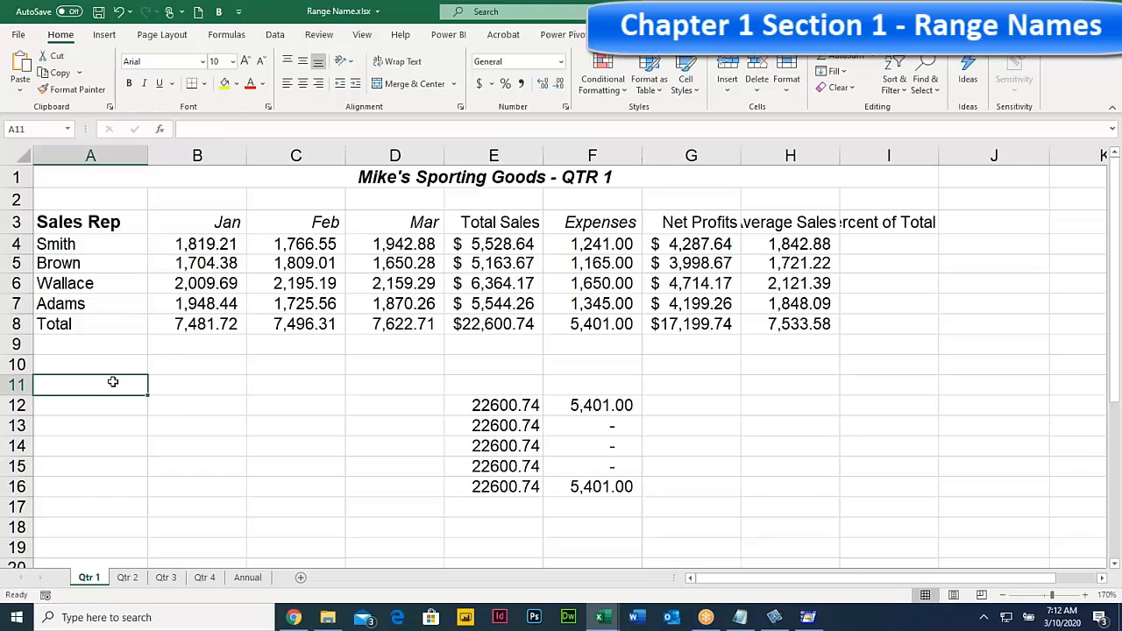
click(67, 129)
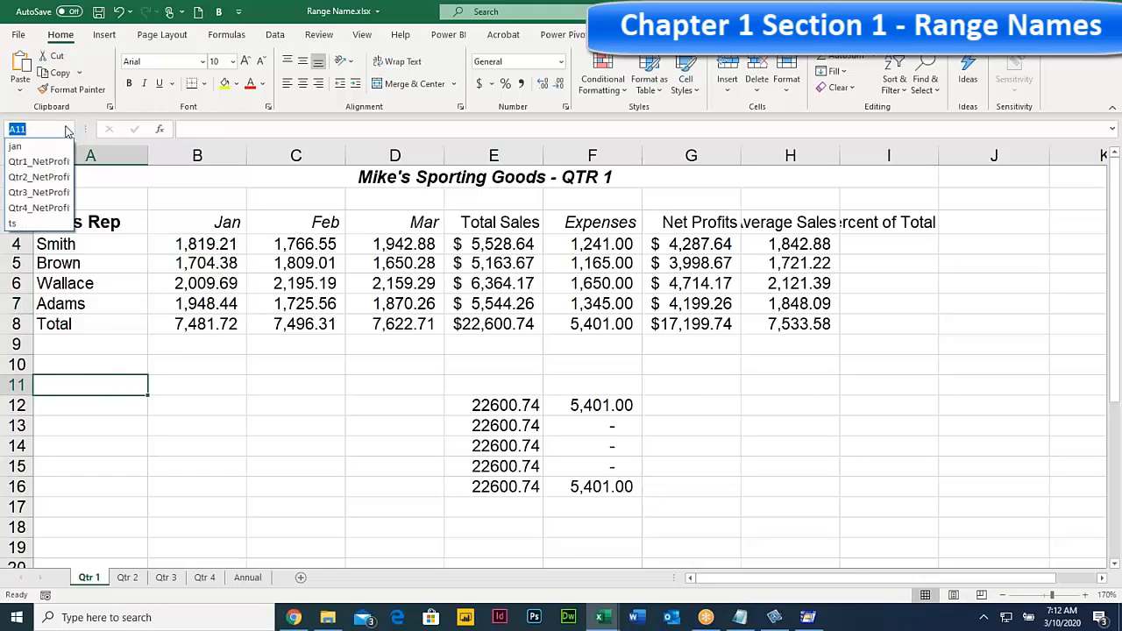
click(38, 147)
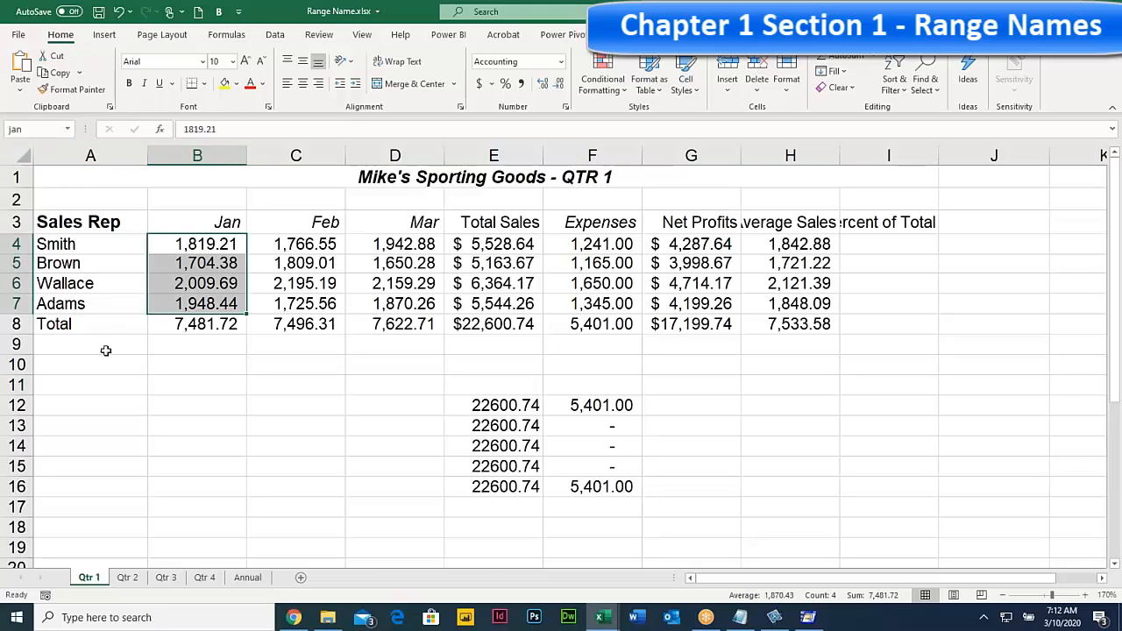
Step: Try the range name on its own by entering =jan in cell A12, and dismiss the spill notice
click(104, 405)
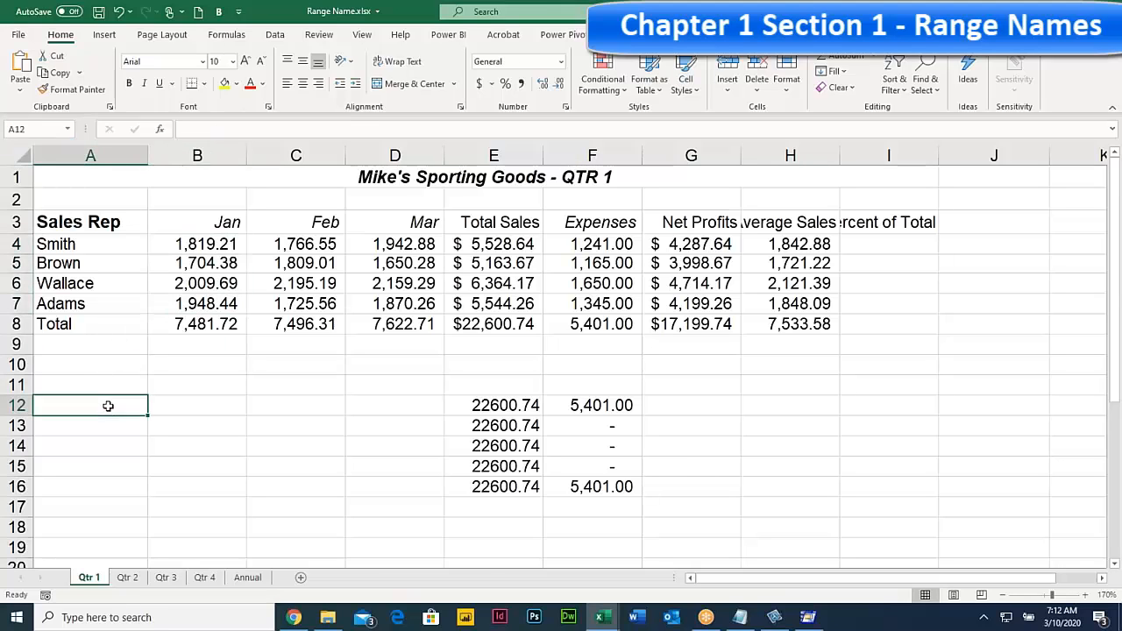
text(=jan)
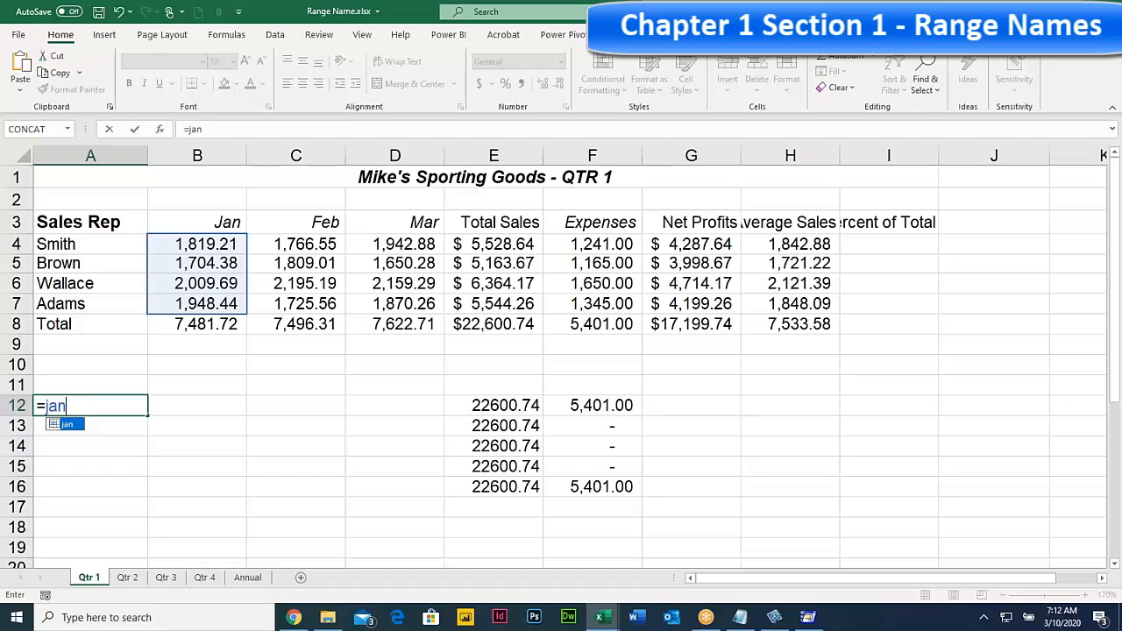
key(Return)
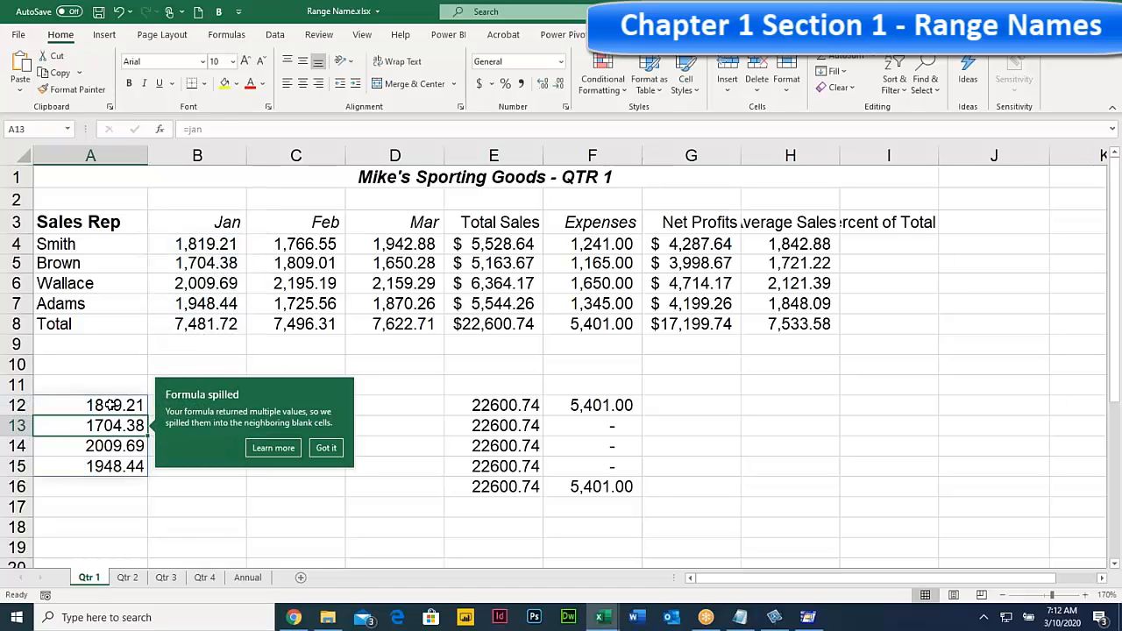
click(324, 448)
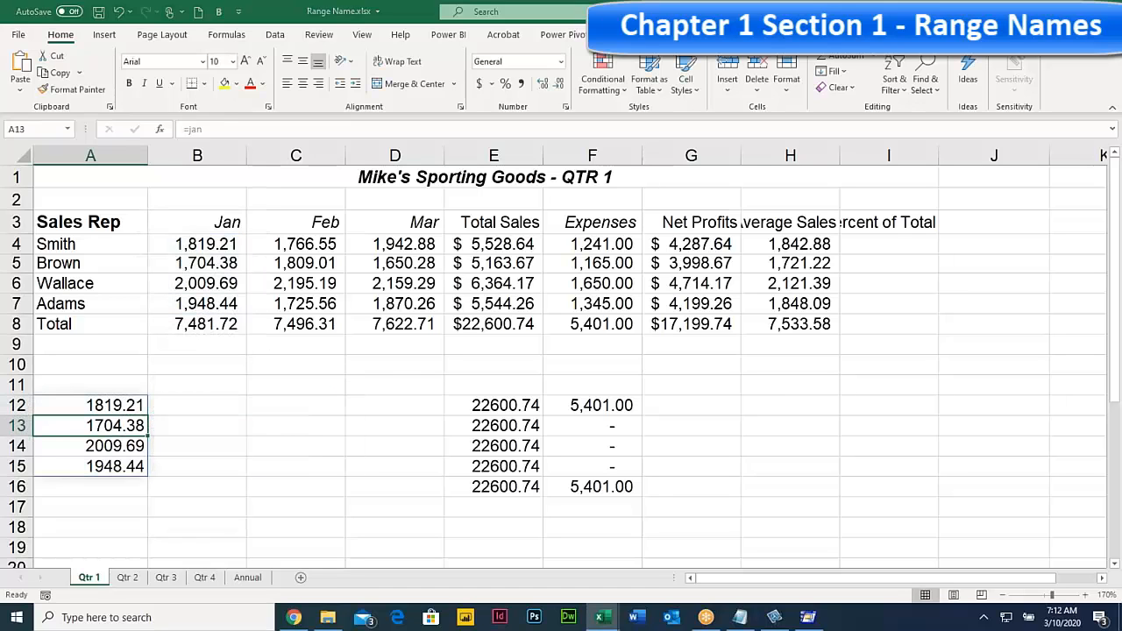
Step: Clear the spilled January values from cells A12 through A15
click(103, 405)
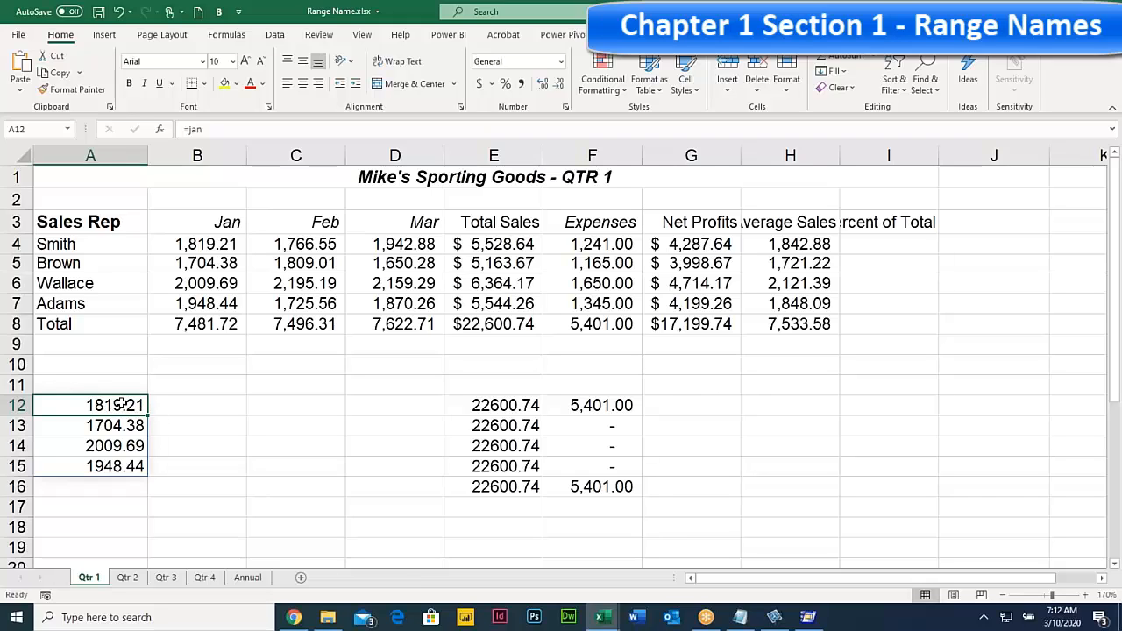
drag(121, 403, 129, 464)
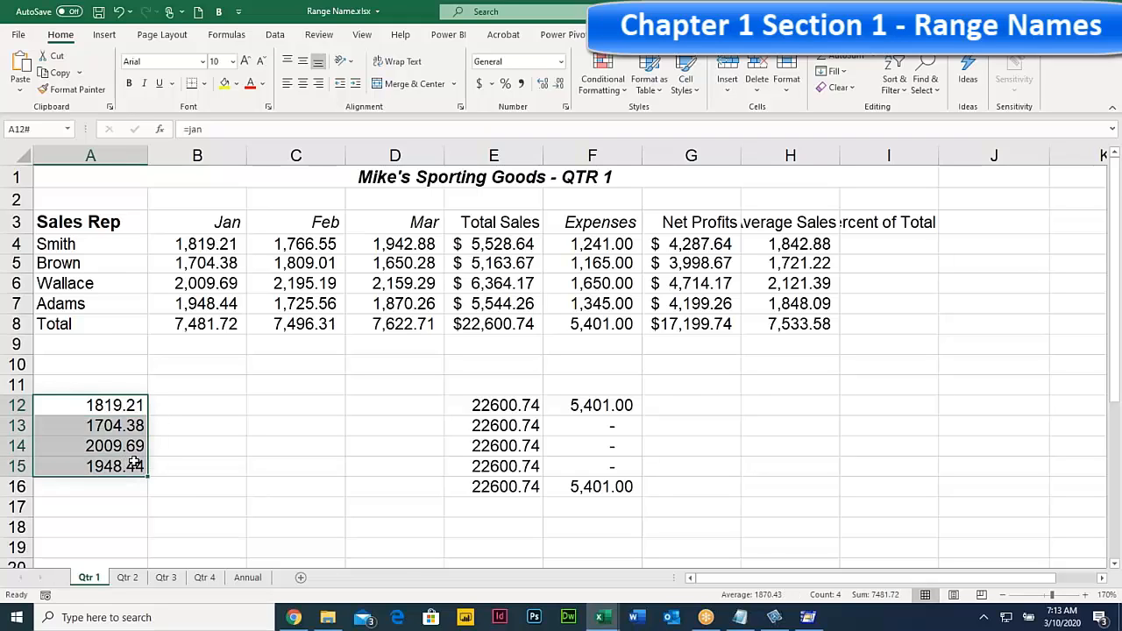
key(Delete)
Step: Enter the formula =sum(Jan) in cell A12 to total the January sales by range name
click(119, 404)
text(=)
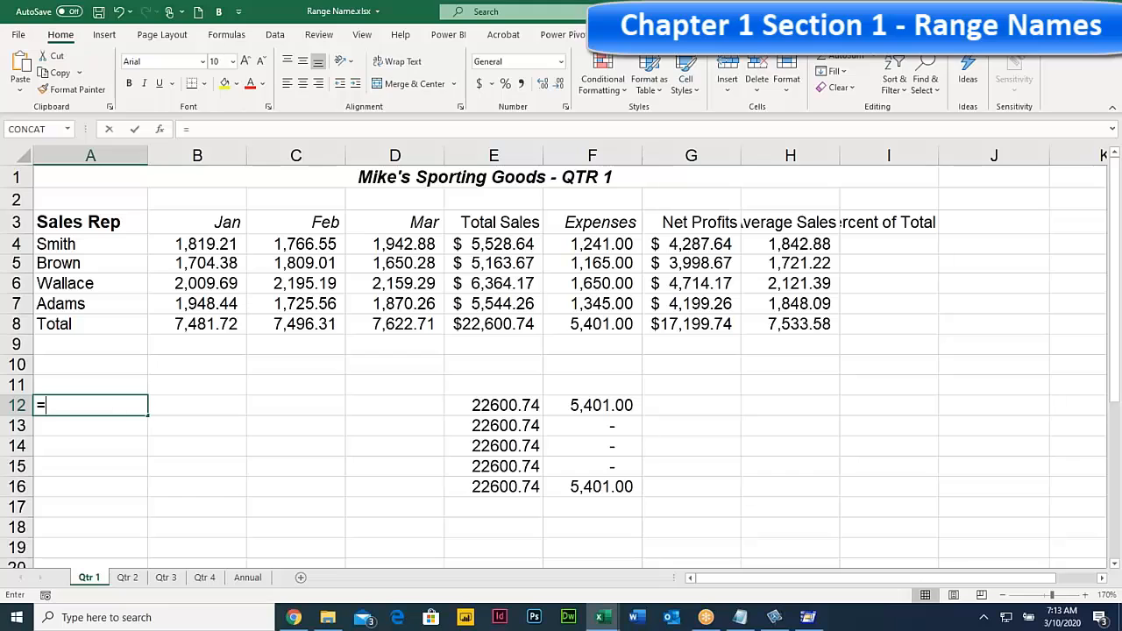
text(su)
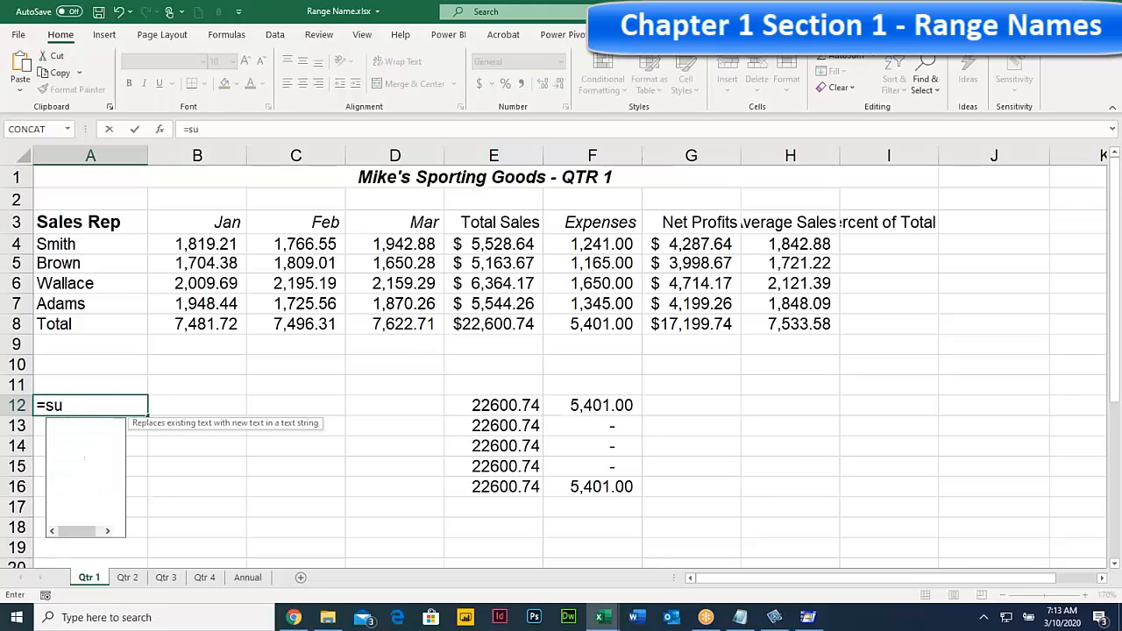
text(m()
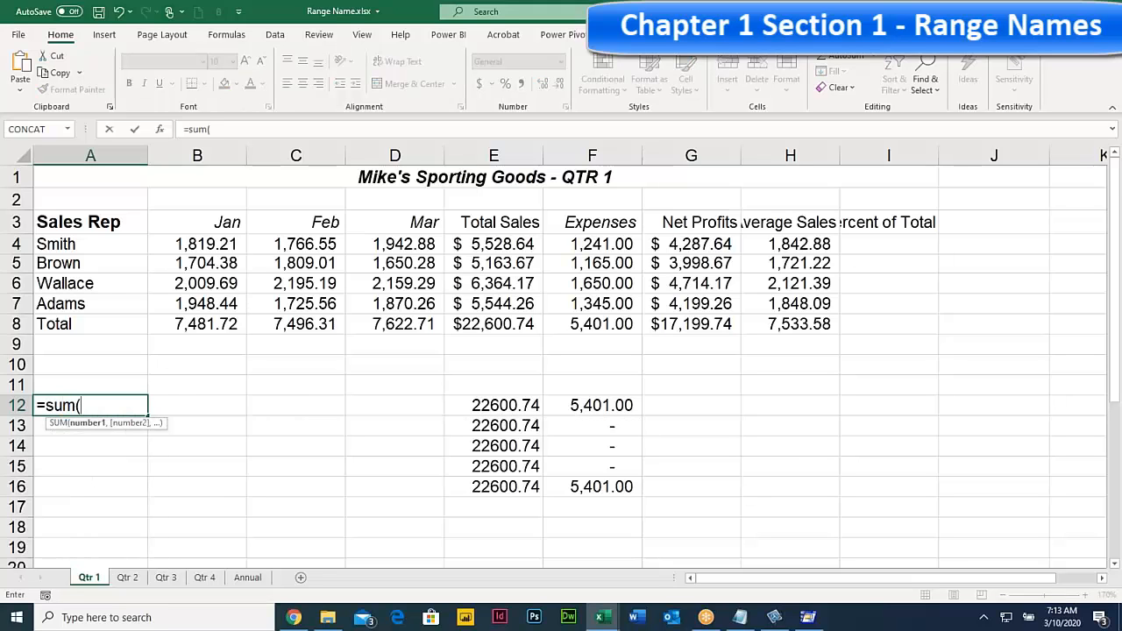
text(Jan)
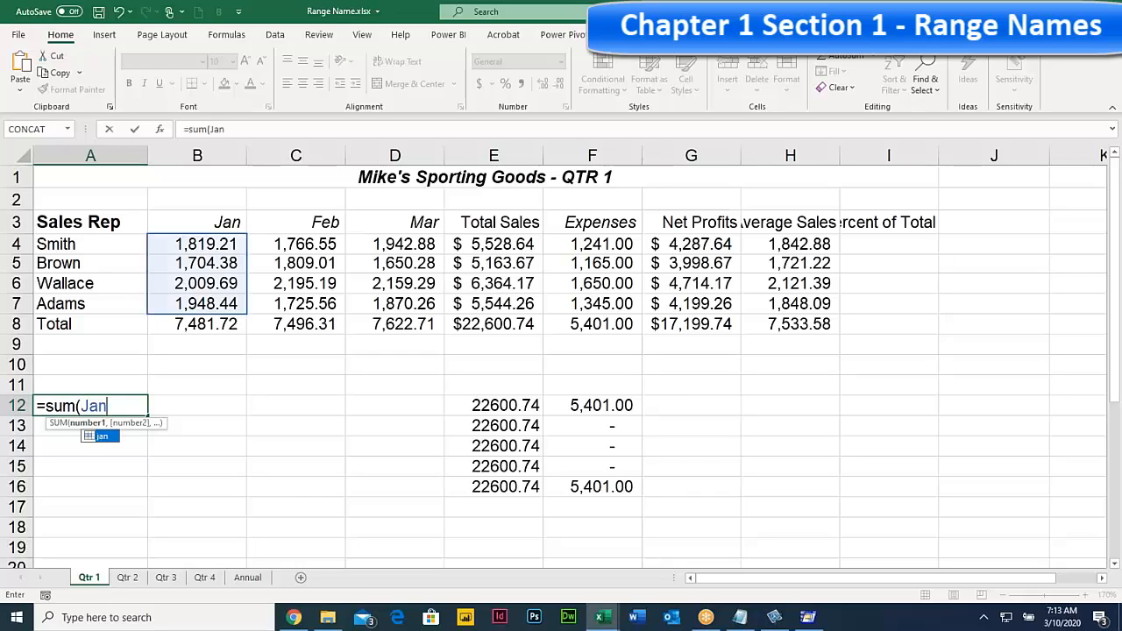
text())
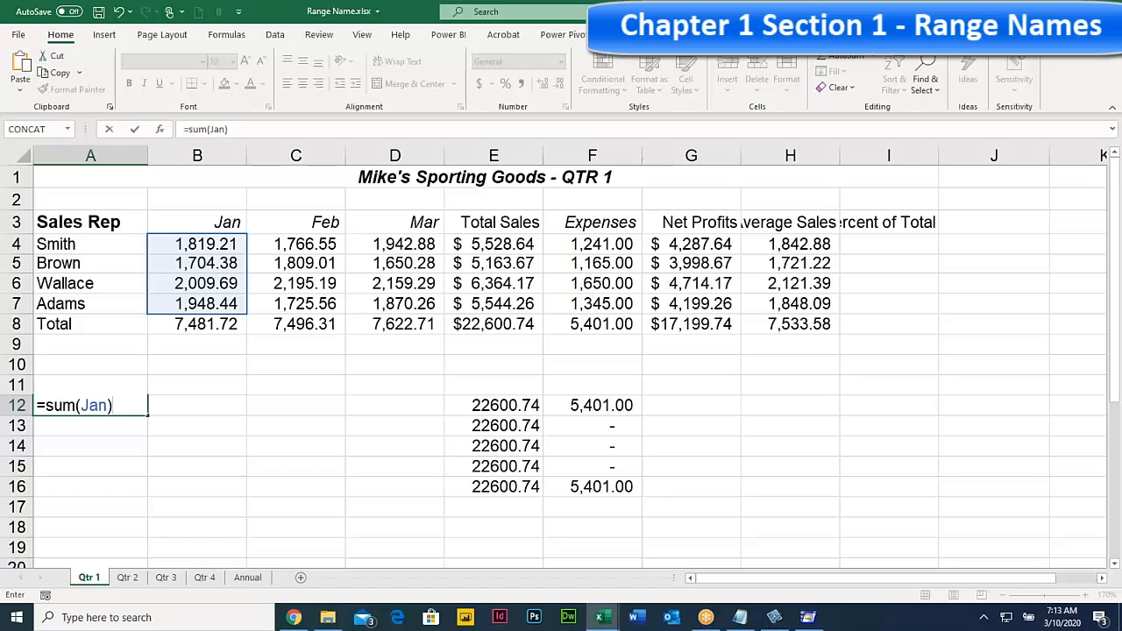
key(Return)
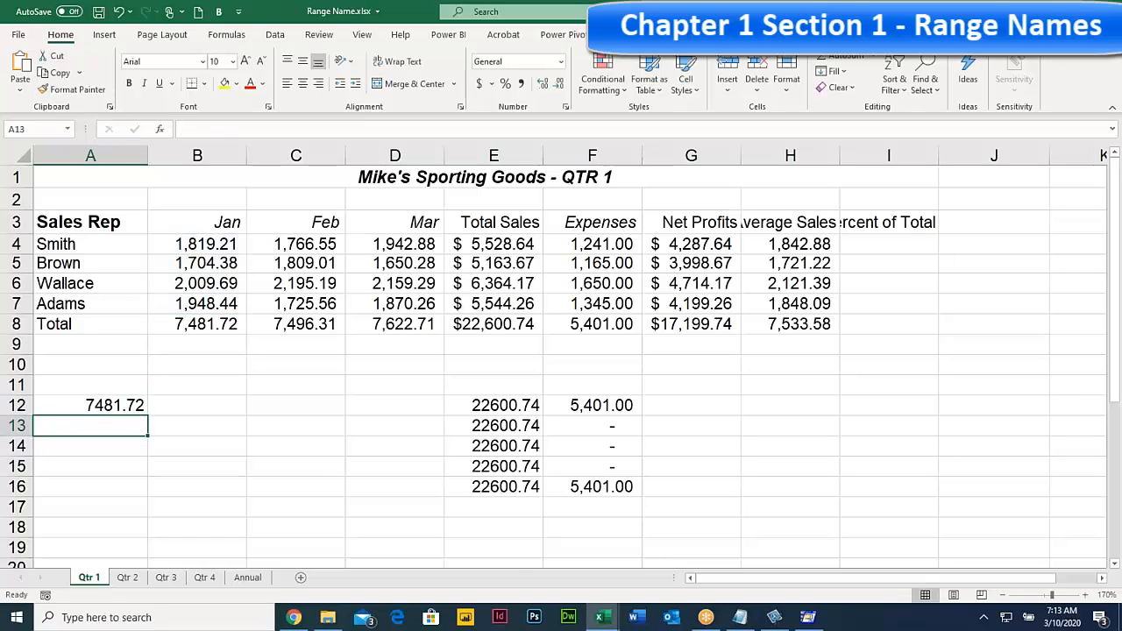
Step: Compare the range-name formula in A12 with the January total's cell-reference formula in B8
key(Up)
click(198, 321)
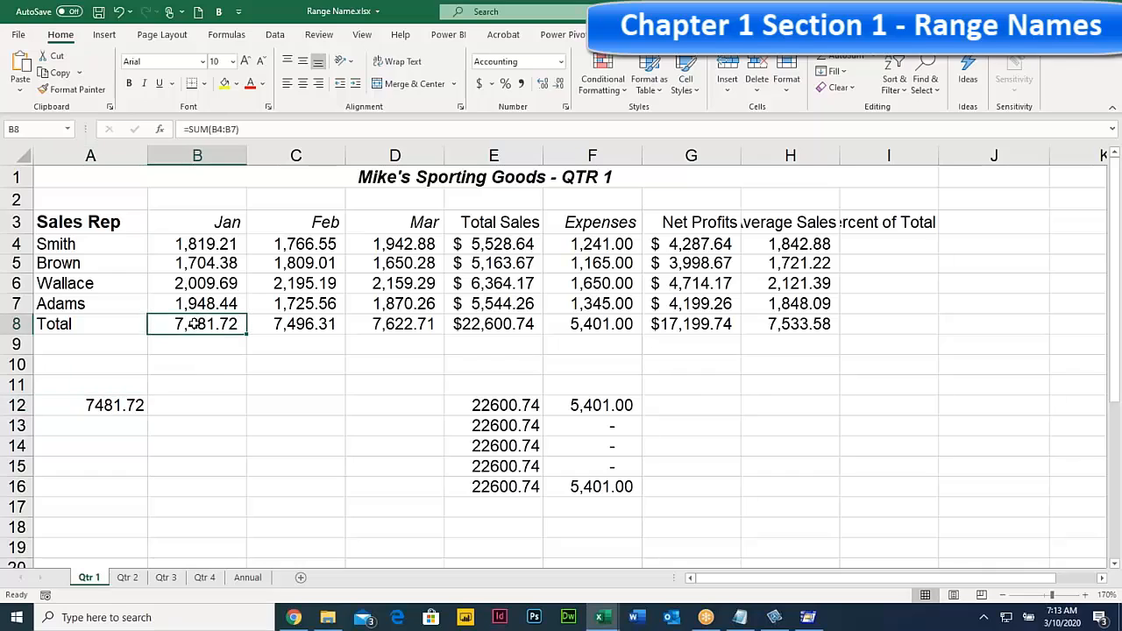
click(127, 405)
click(193, 325)
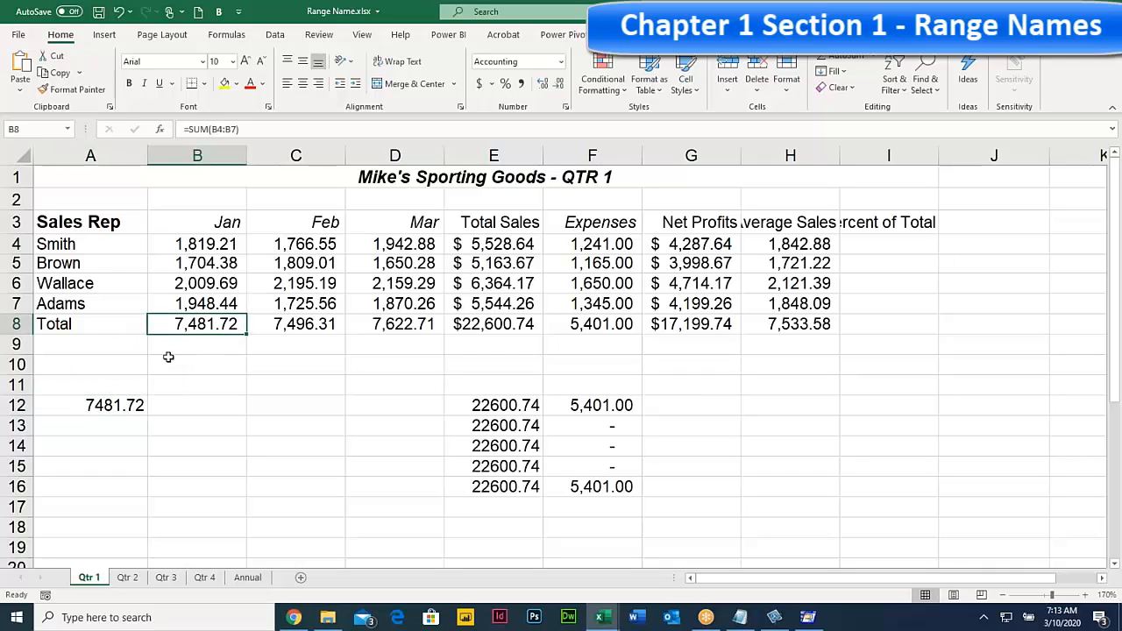
Step: Clear the January sum formula from cell A12
click(127, 405)
key(BackSpace)
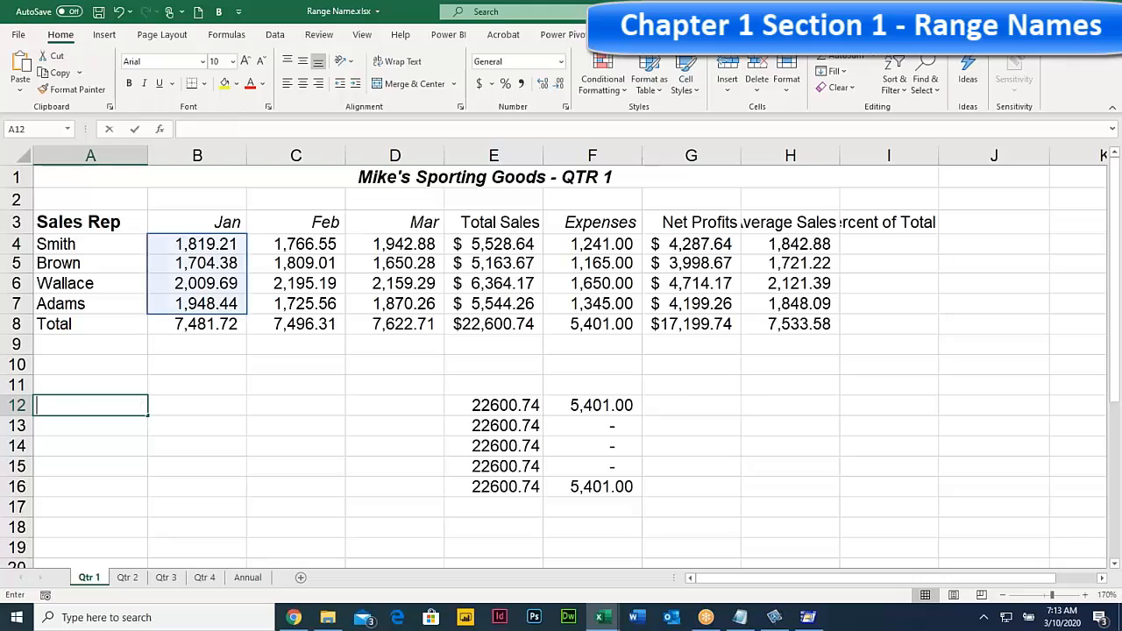
click(200, 431)
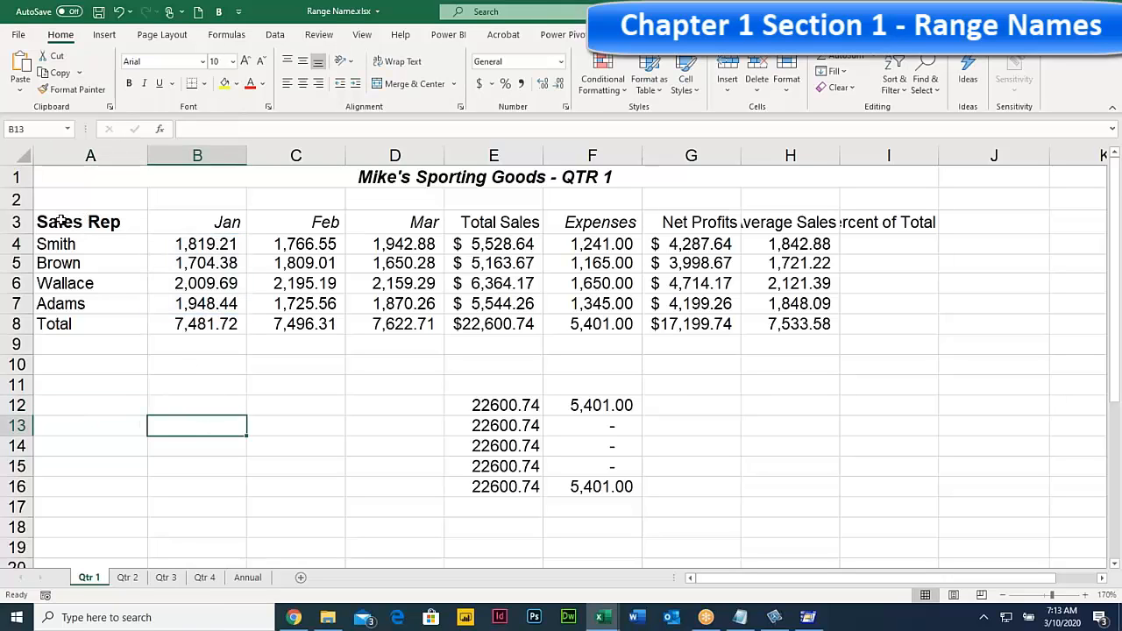
Step: Define the range name Print1 for the sales rep and monthly sales block in A3:D8
drag(63, 225, 377, 323)
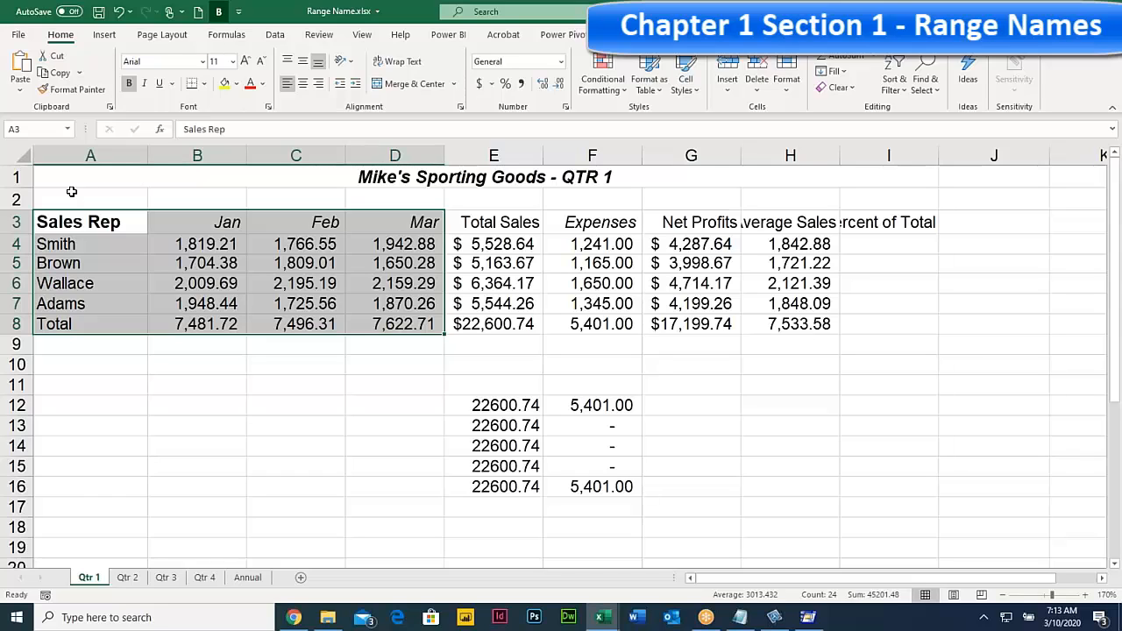
click(37, 129)
text(Print1)
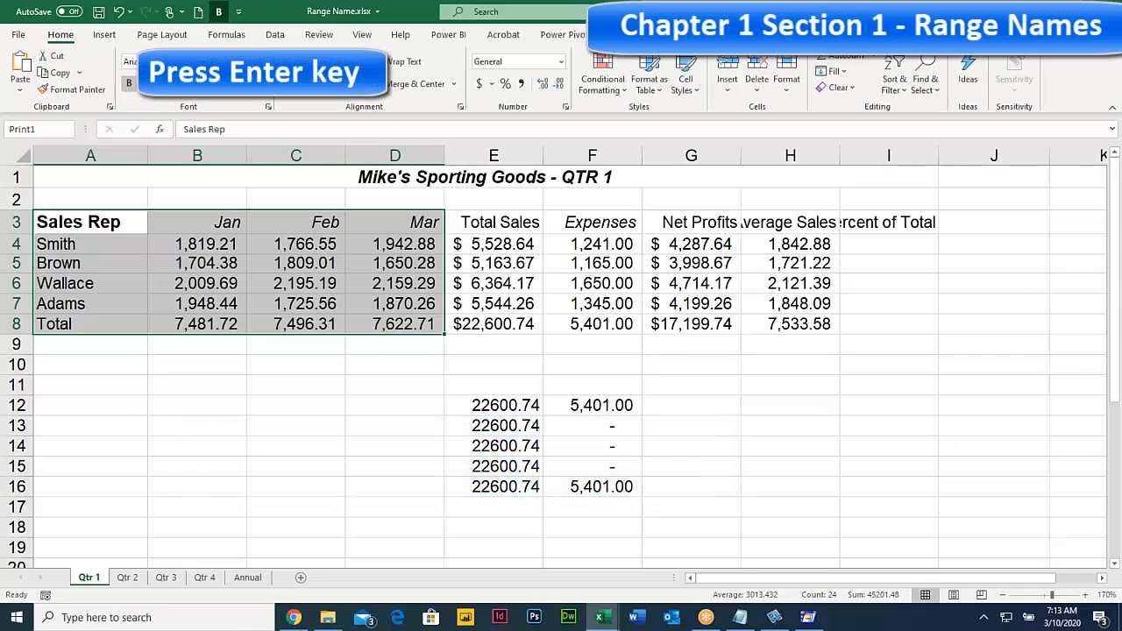
key(Return)
Step: Define the range name Print2 for the whole sales table in A3:I8
drag(79, 221, 855, 325)
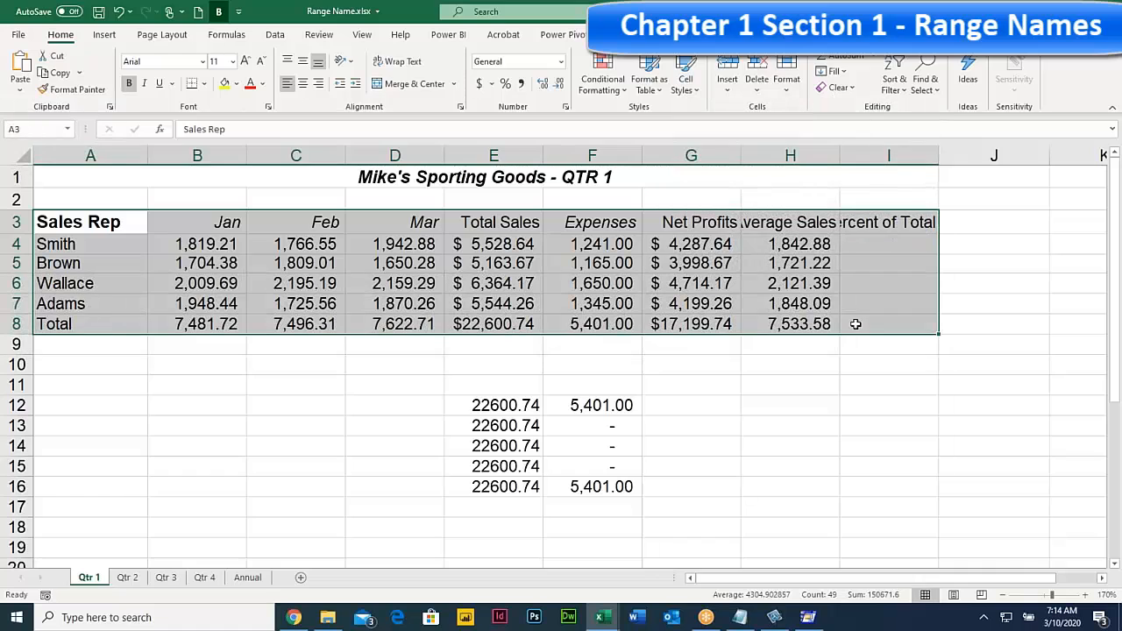
click(44, 129)
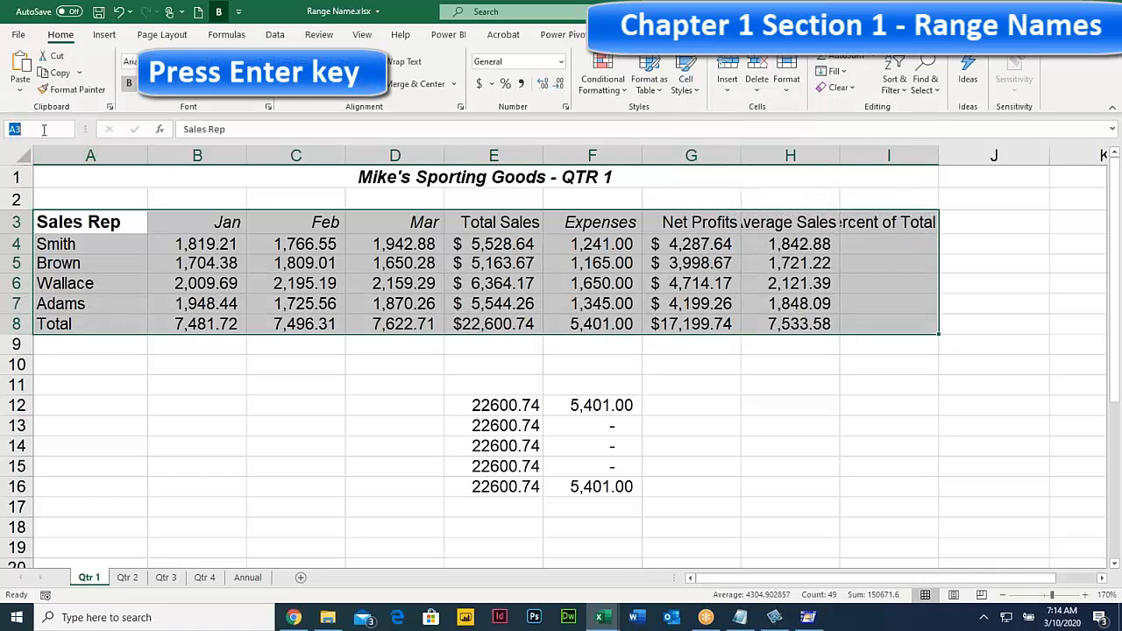
text(Print2)
key(Return)
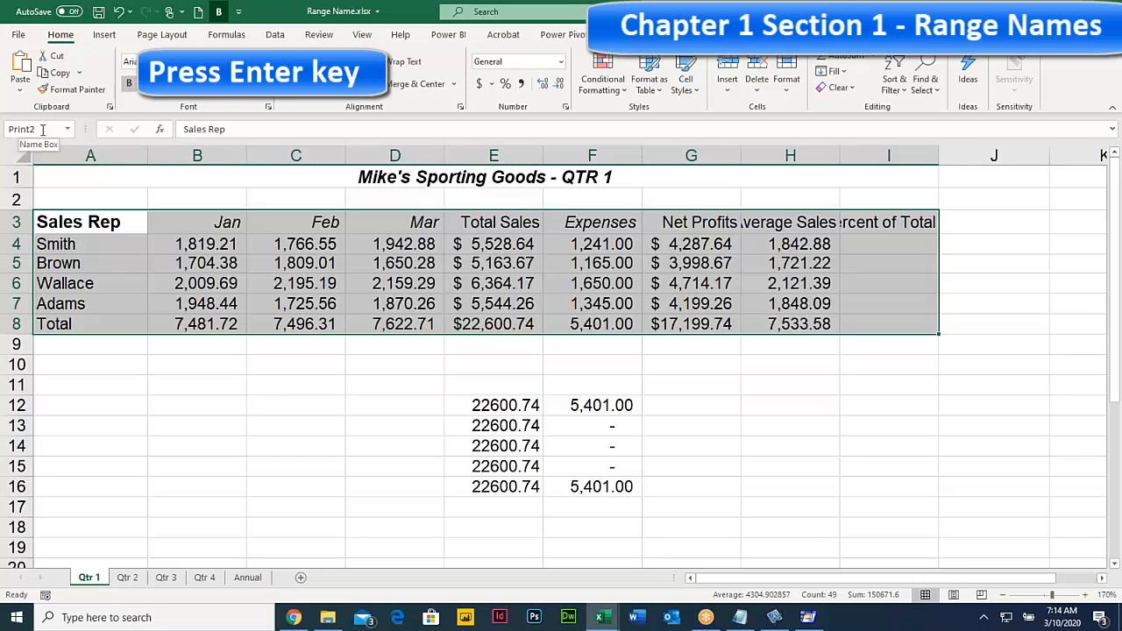
Step: Go to the named ranges Print1 and Print2 in turn, then Print1 again, to check the cells each one covers
click(144, 277)
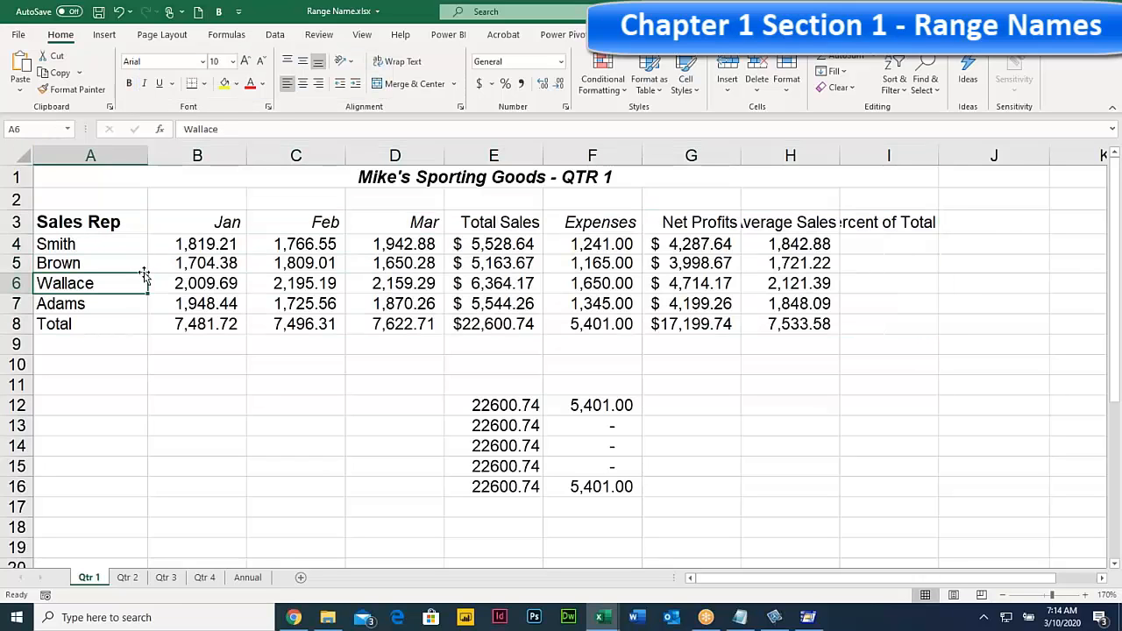
click(69, 130)
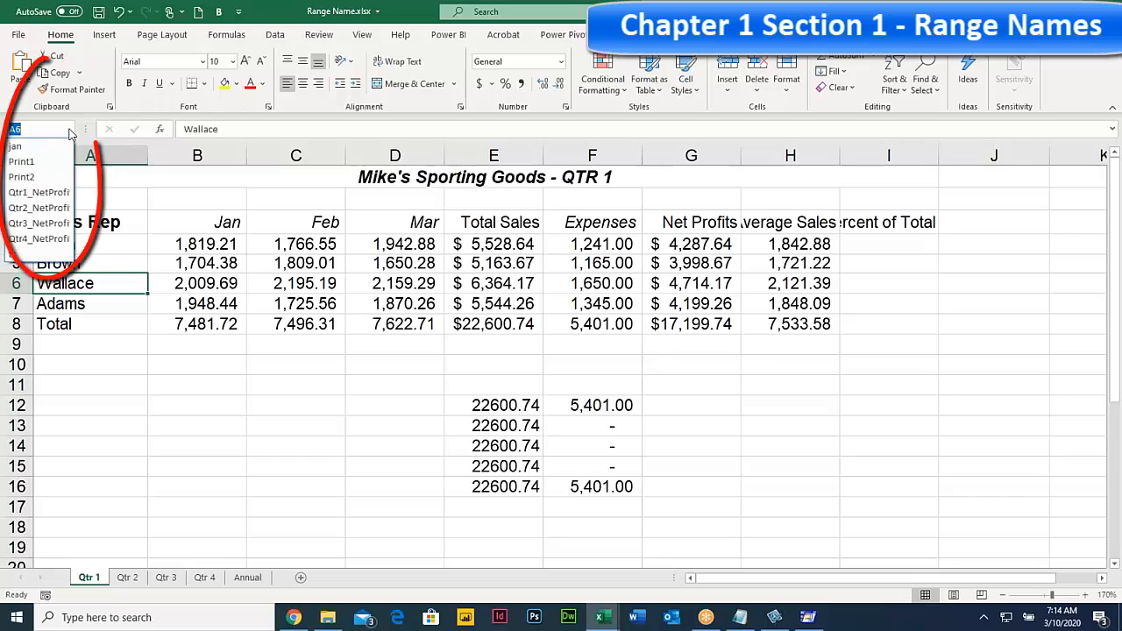
click(41, 166)
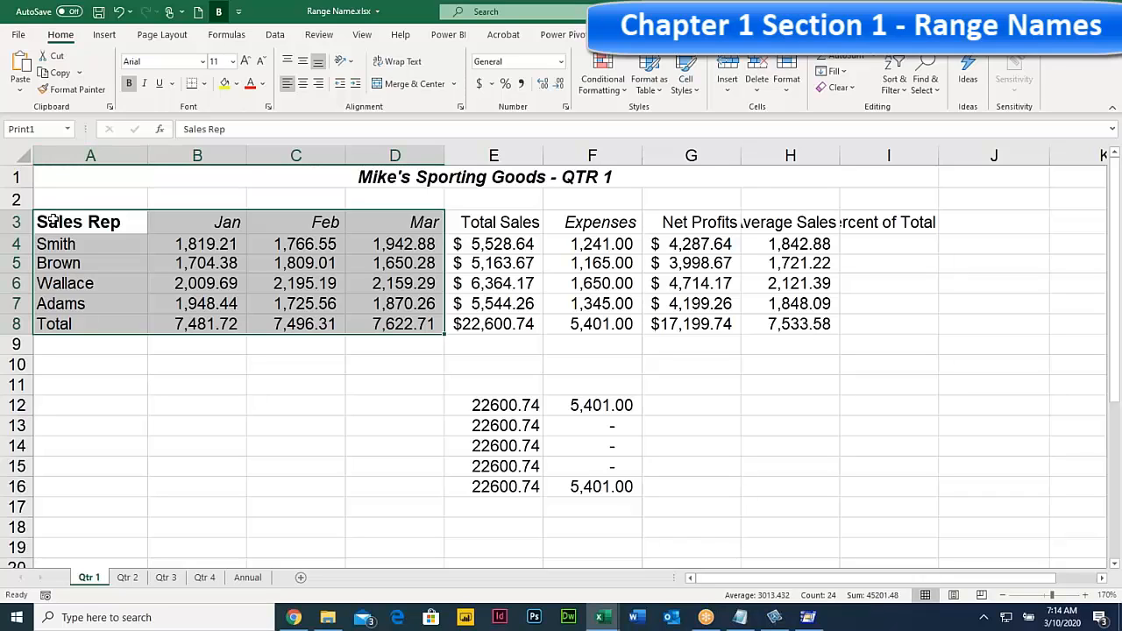
click(68, 131)
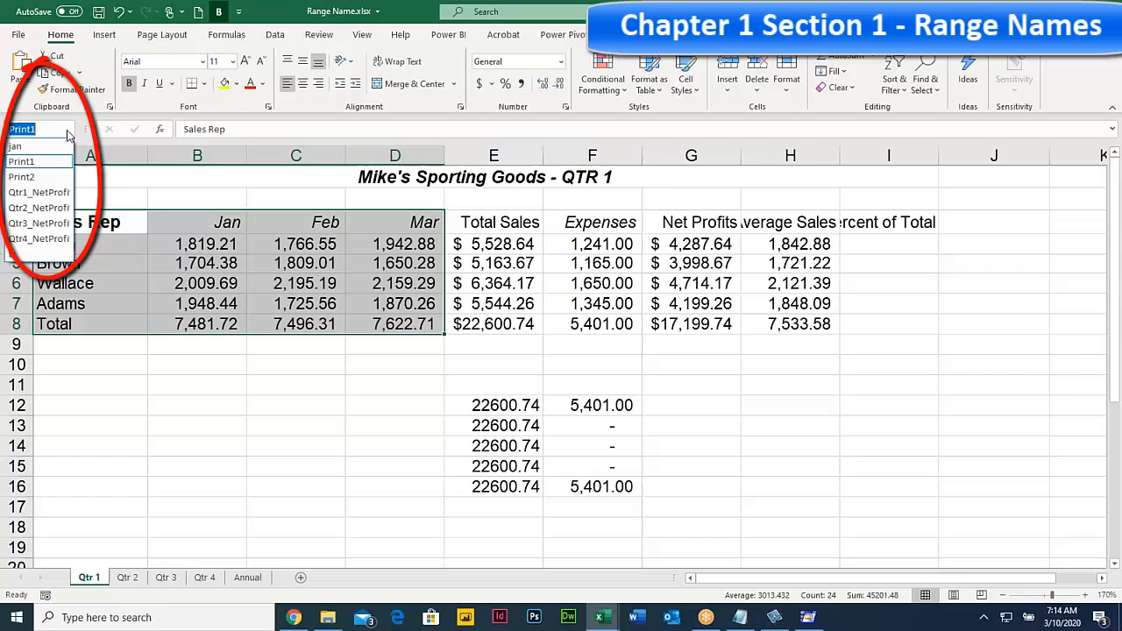
click(46, 178)
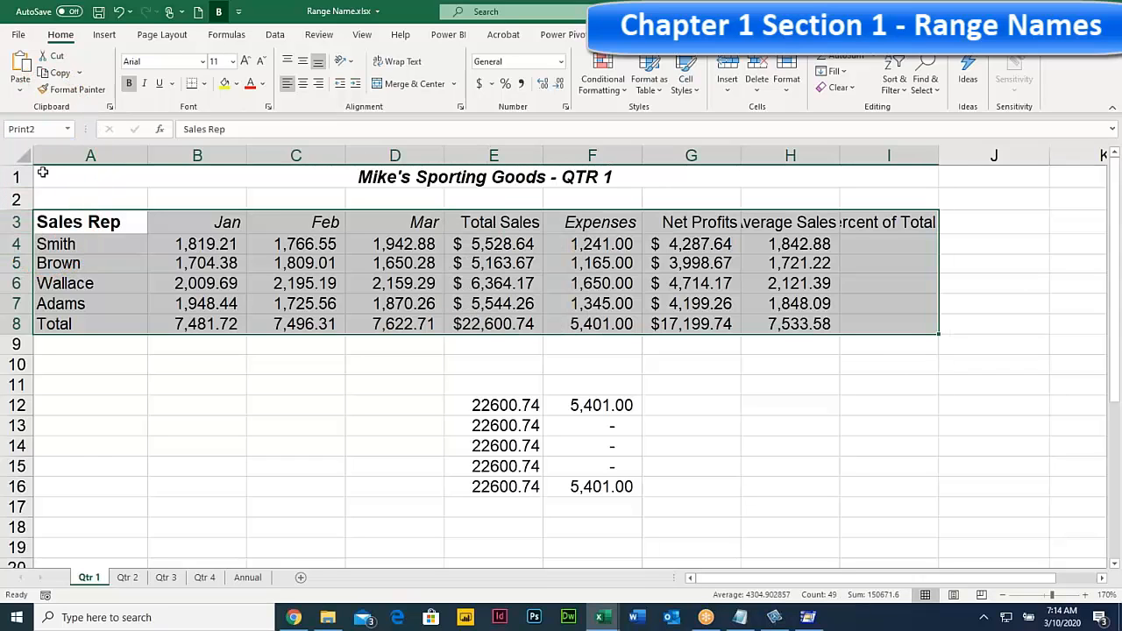
click(72, 206)
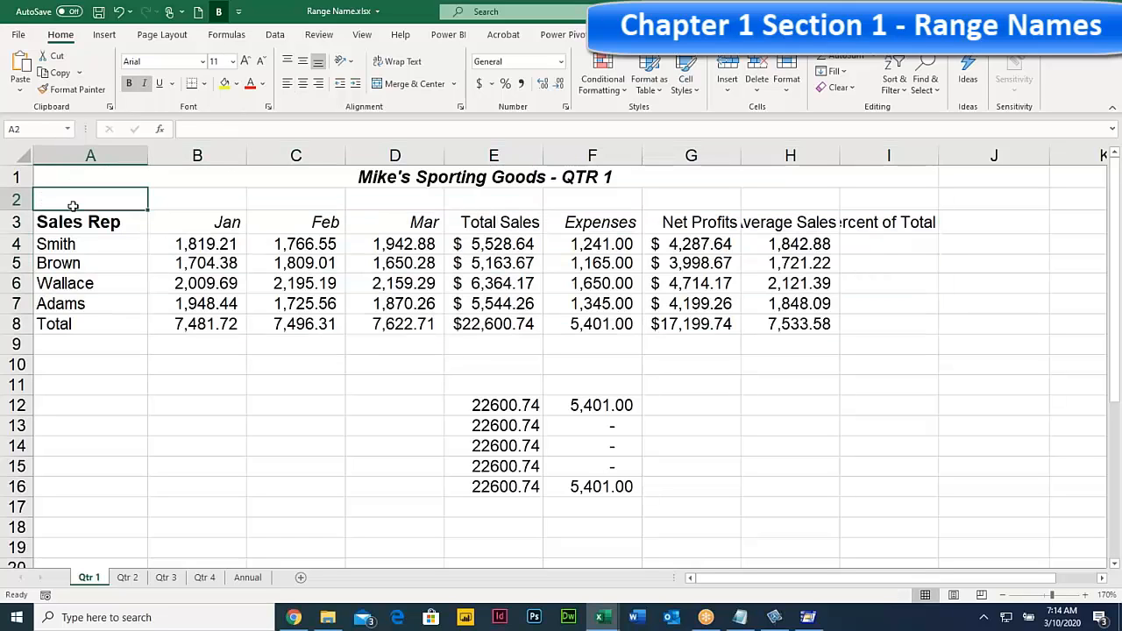
click(67, 129)
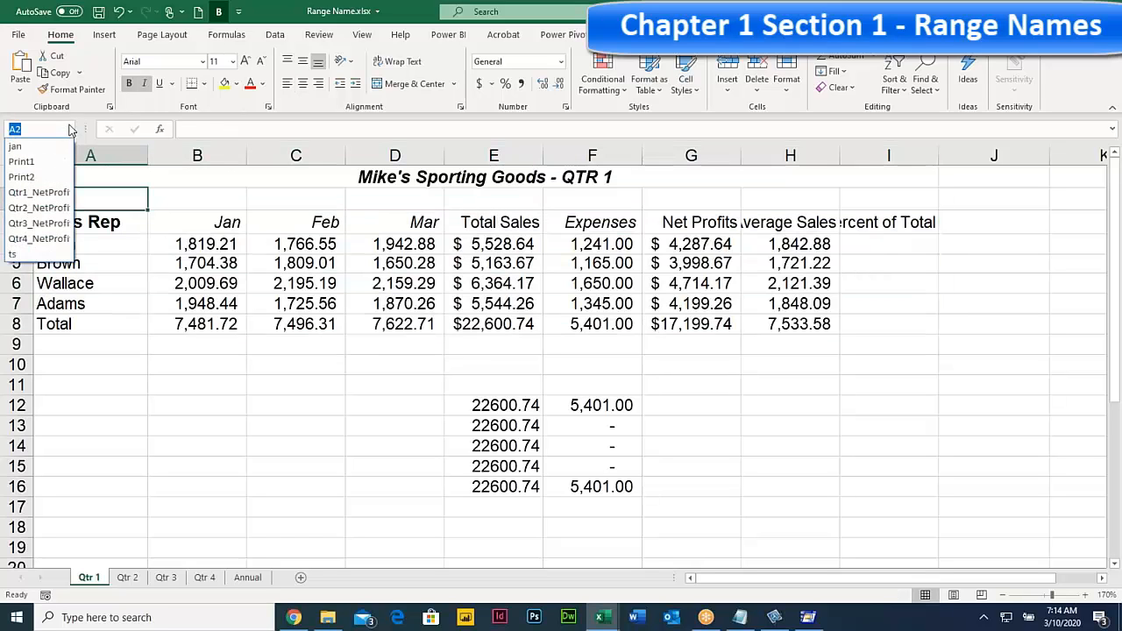
click(21, 161)
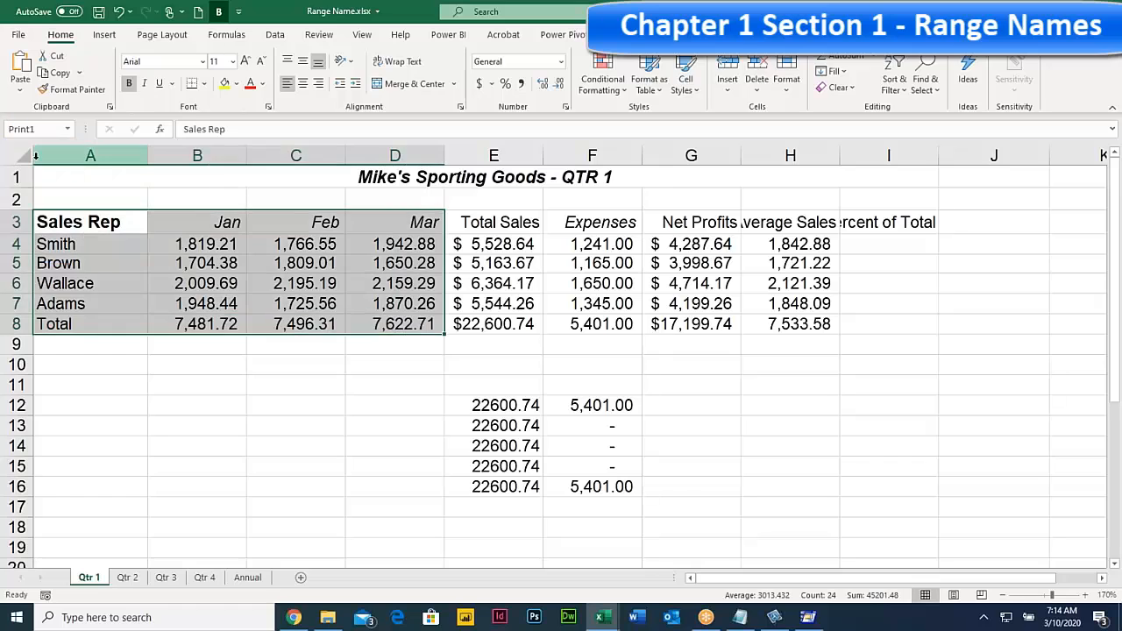
click(379, 266)
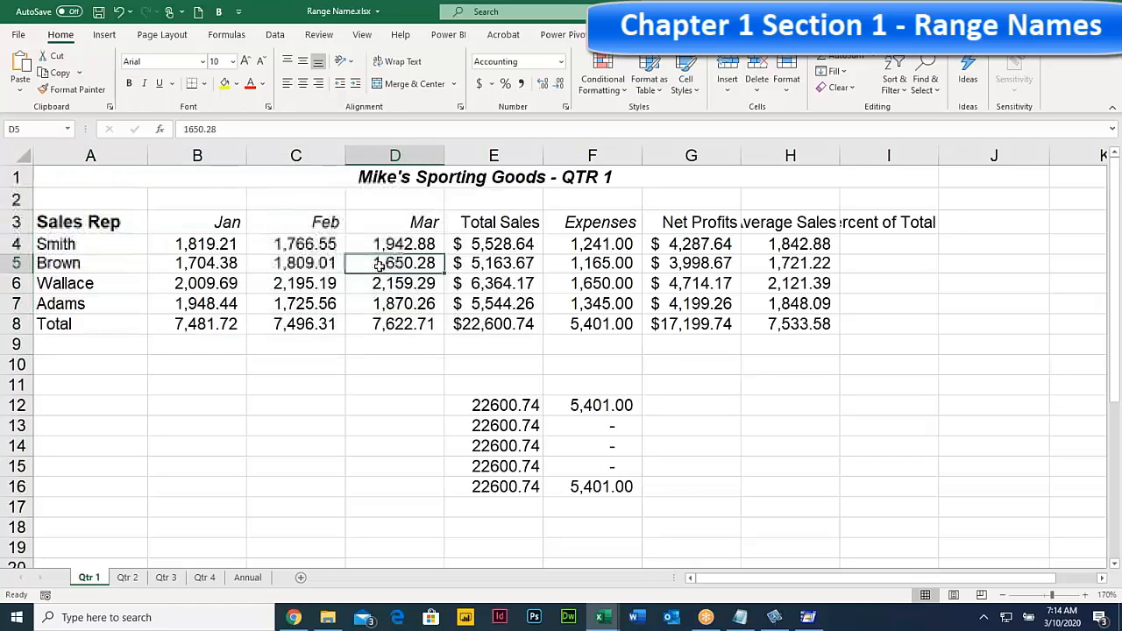
Step: Try to redefine Print1 by assigning the name directly to the block A3:E8, including the Total Sales column
click(105, 222)
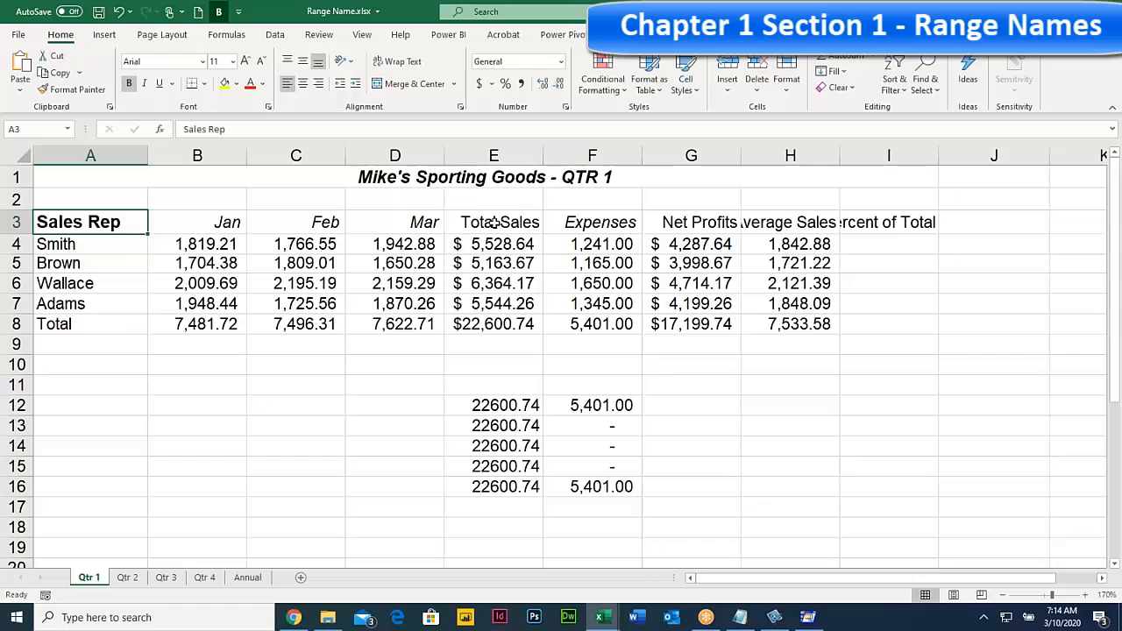
drag(84, 220, 478, 323)
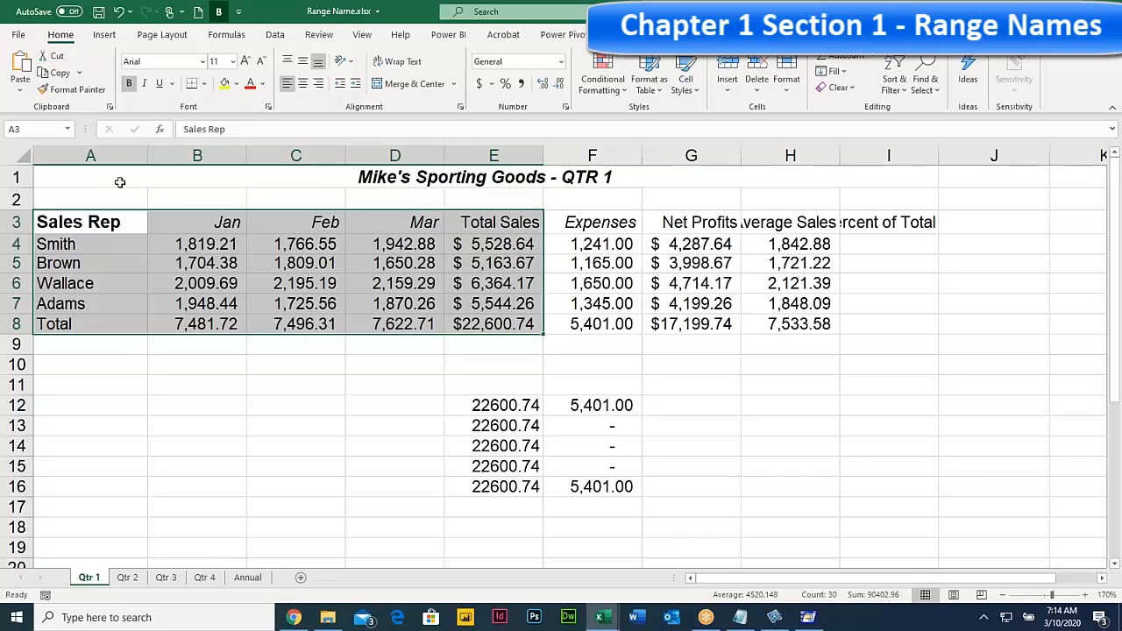
click(38, 125)
text(Print1)
key(Return)
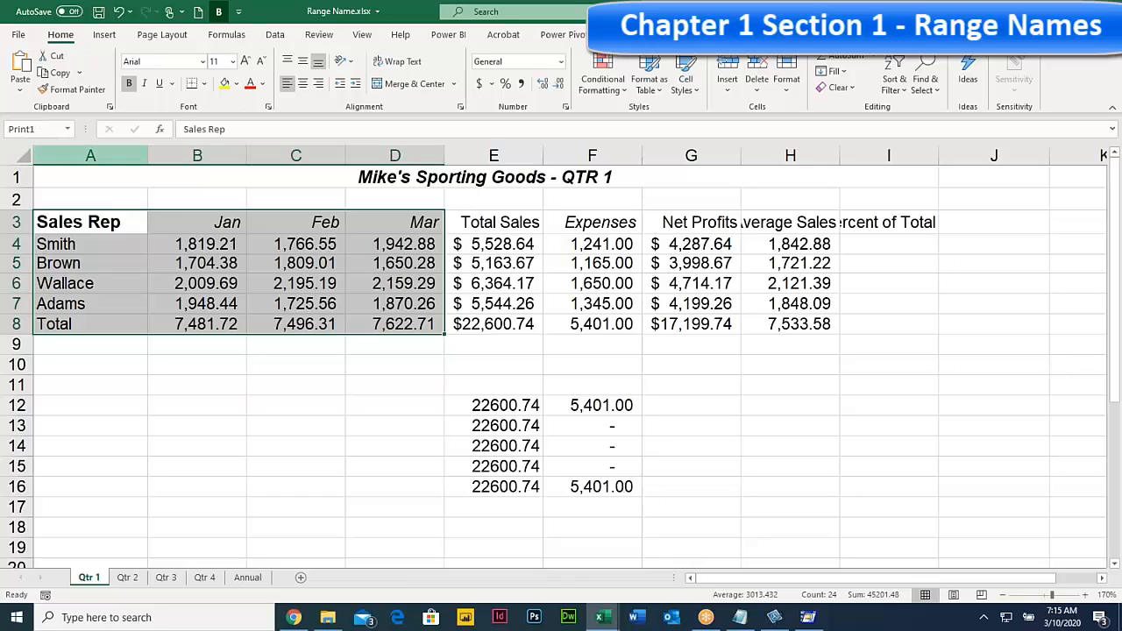
click(41, 130)
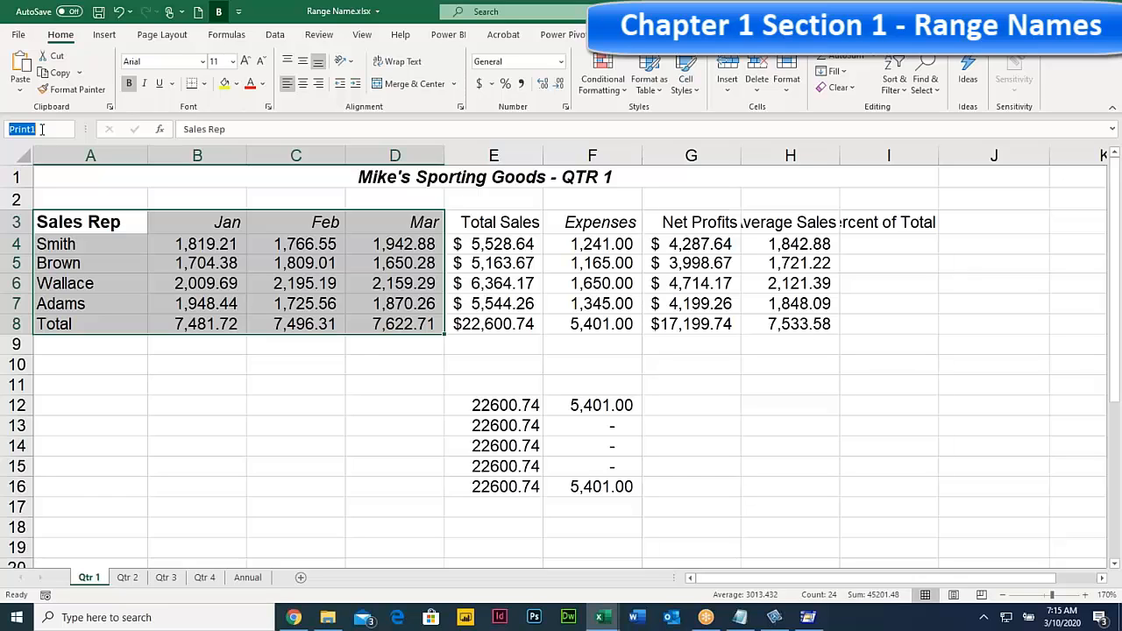
click(324, 226)
click(109, 217)
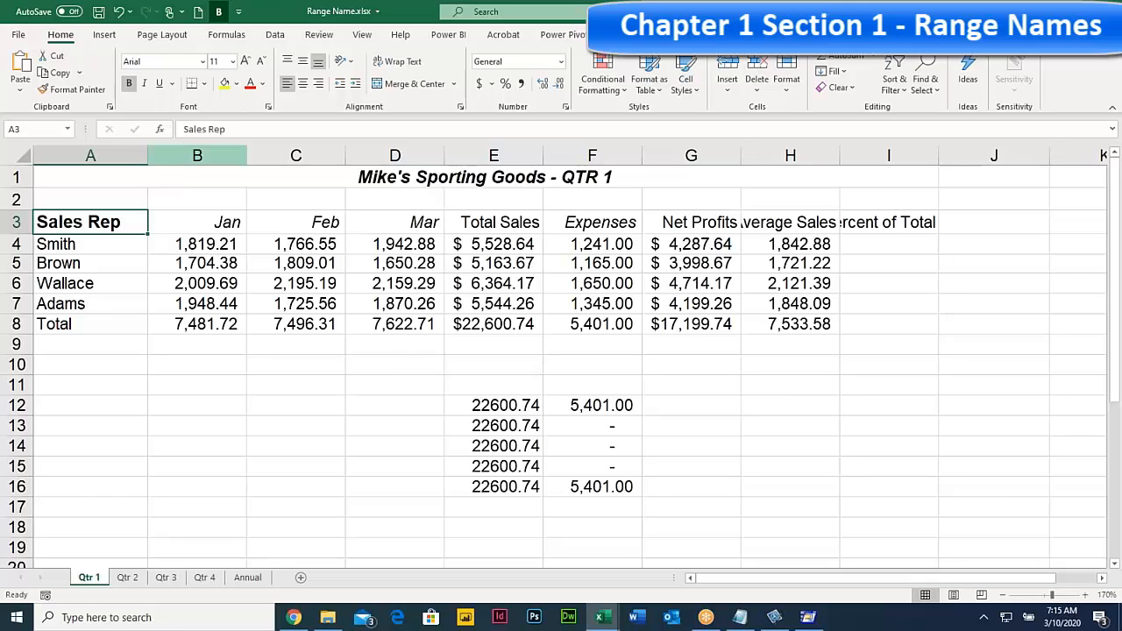
Step: Delete the range name Print2 with the Name Manager
click(227, 35)
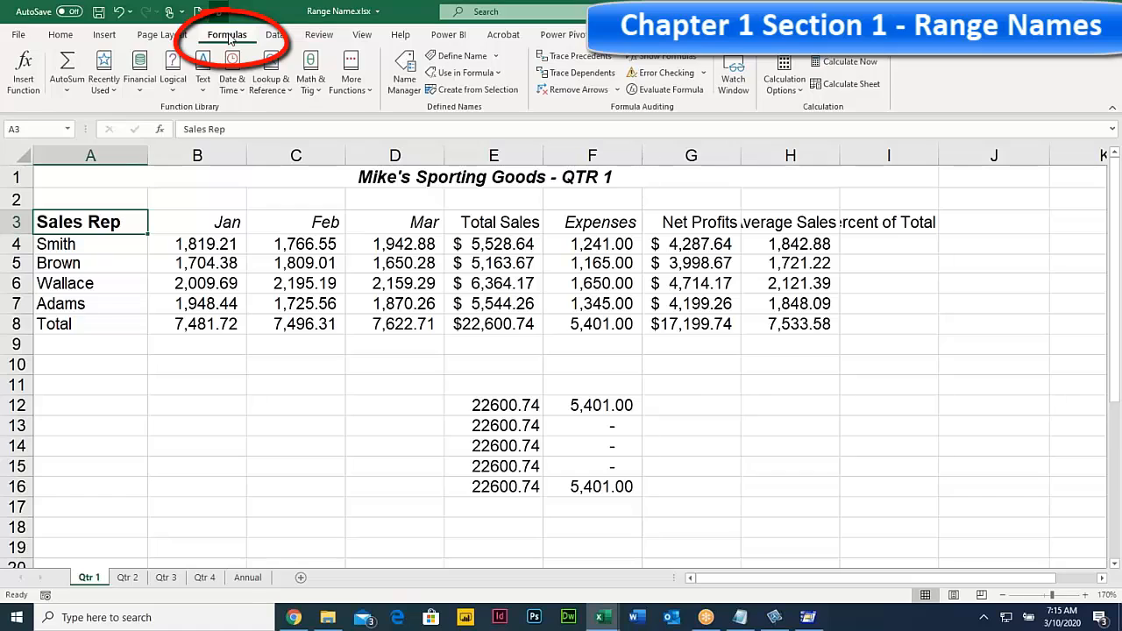
click(406, 70)
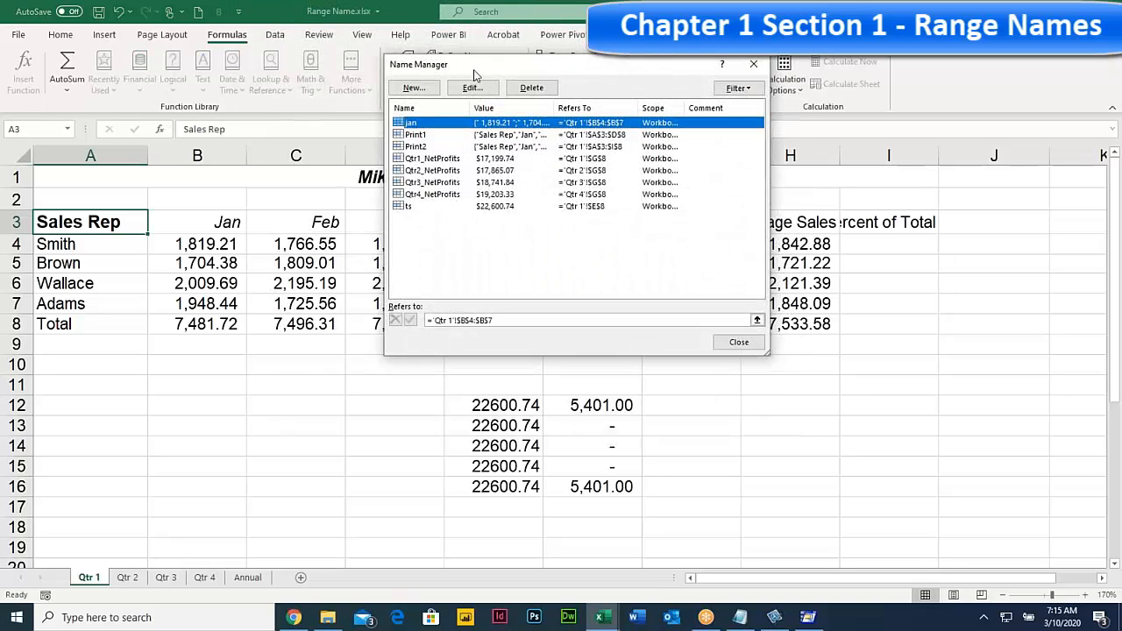
drag(480, 73, 482, 121)
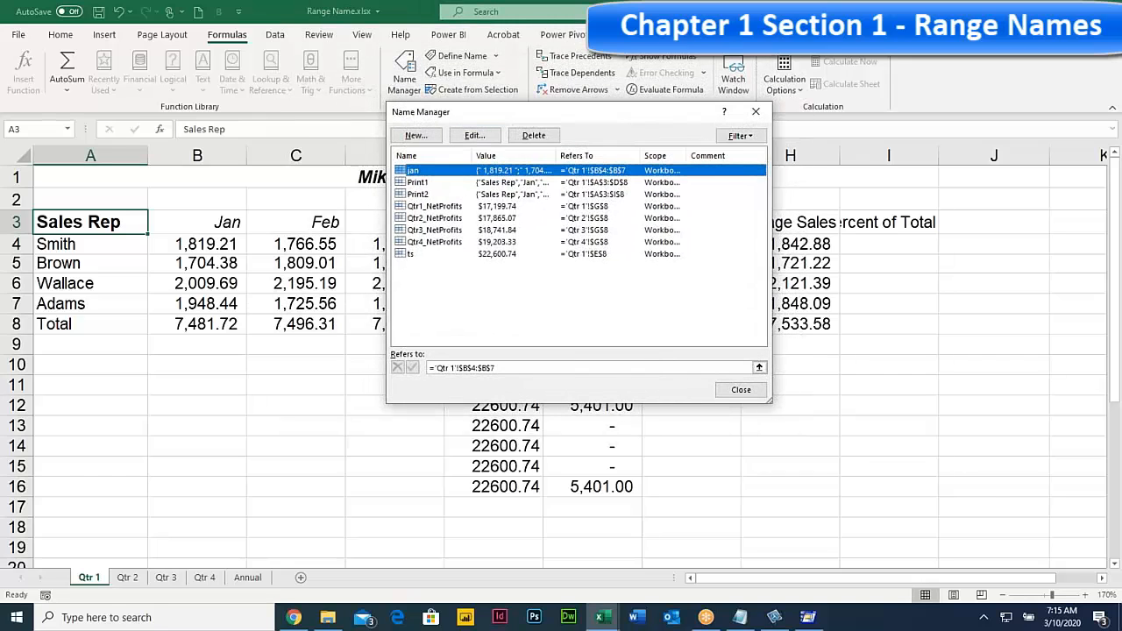
click(422, 183)
click(425, 194)
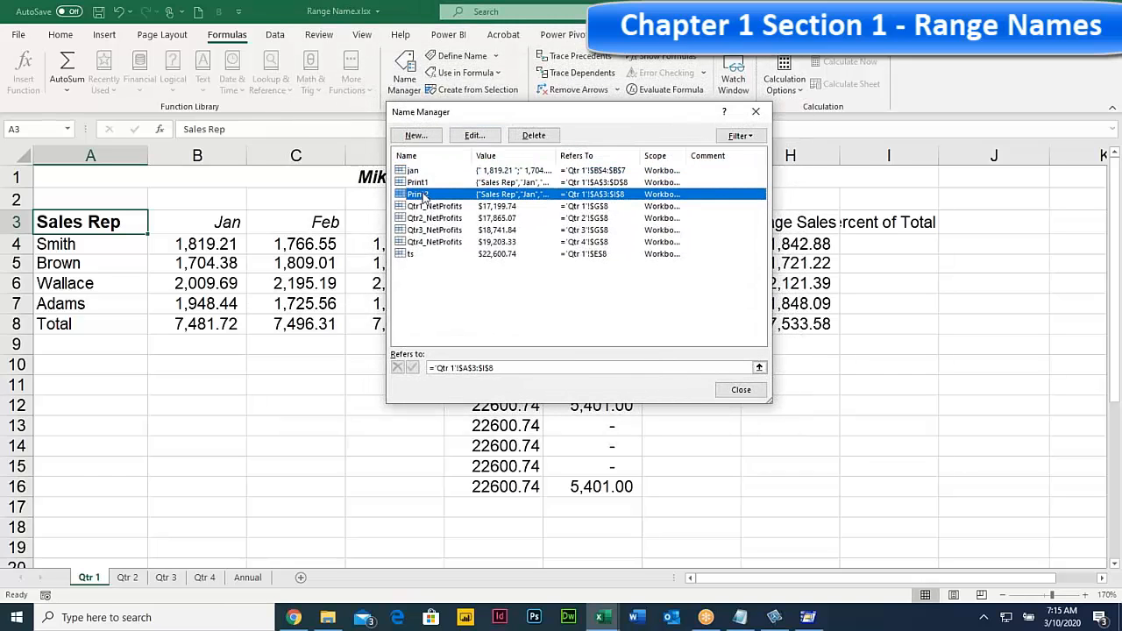
click(532, 137)
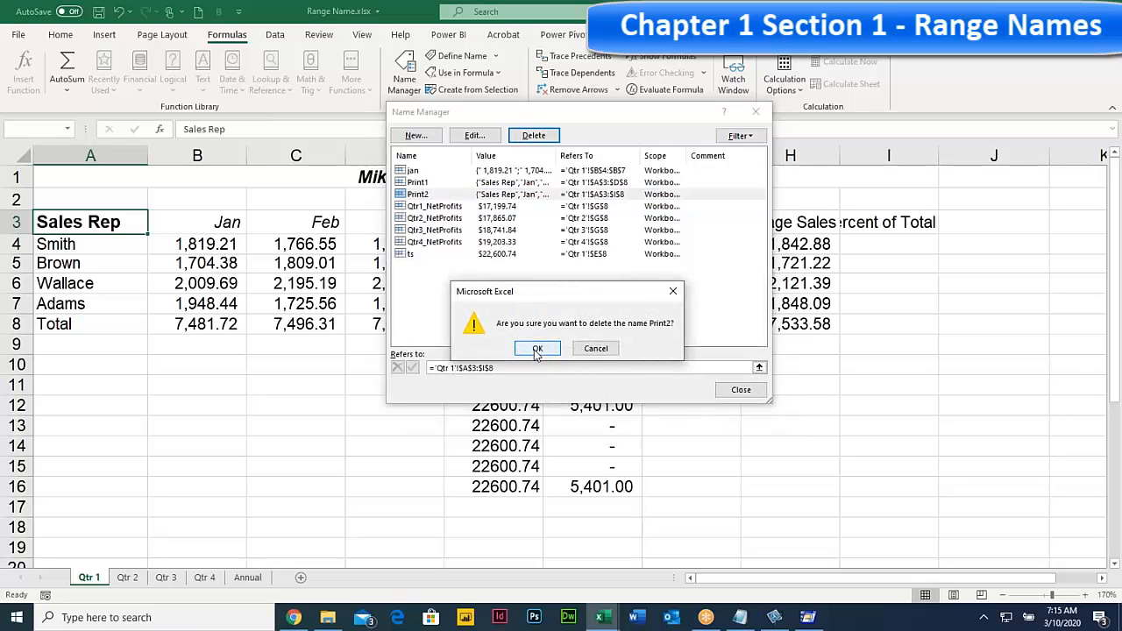
click(536, 348)
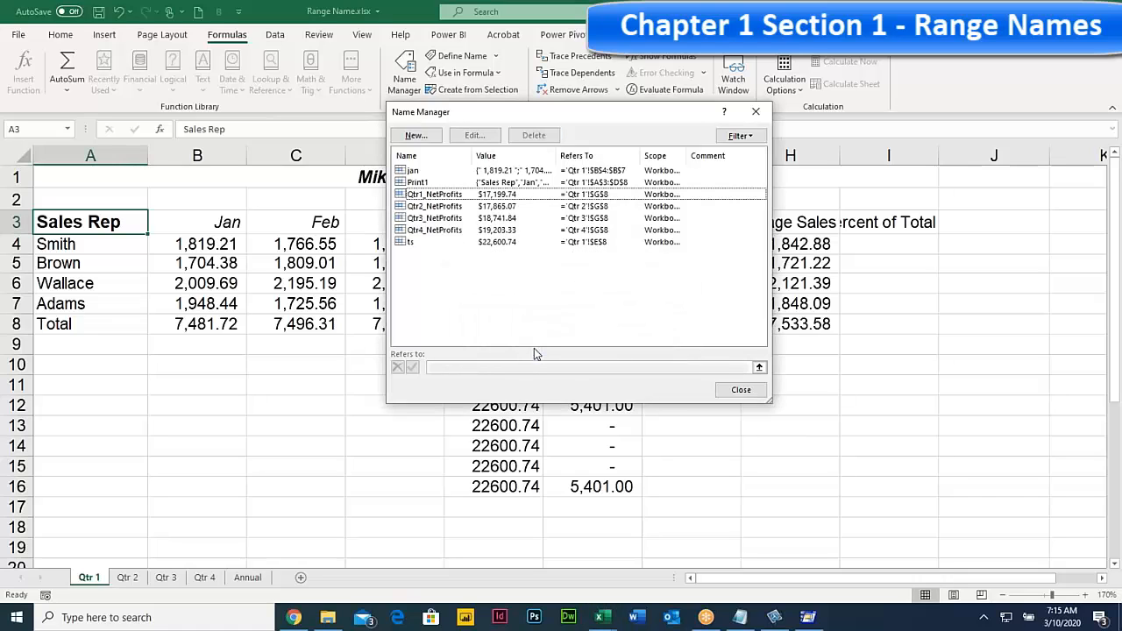
Step: Change the reference of the range name Print1 to cells A3:E8 on the Qtr 1 sheet and save the change
click(421, 184)
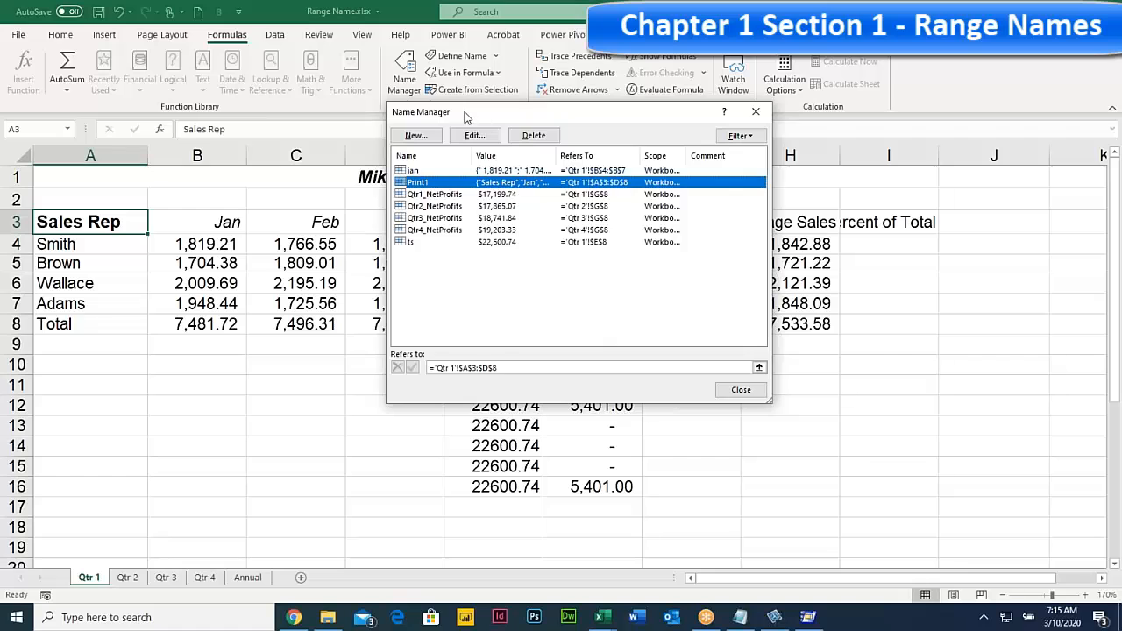
drag(466, 117, 639, 139)
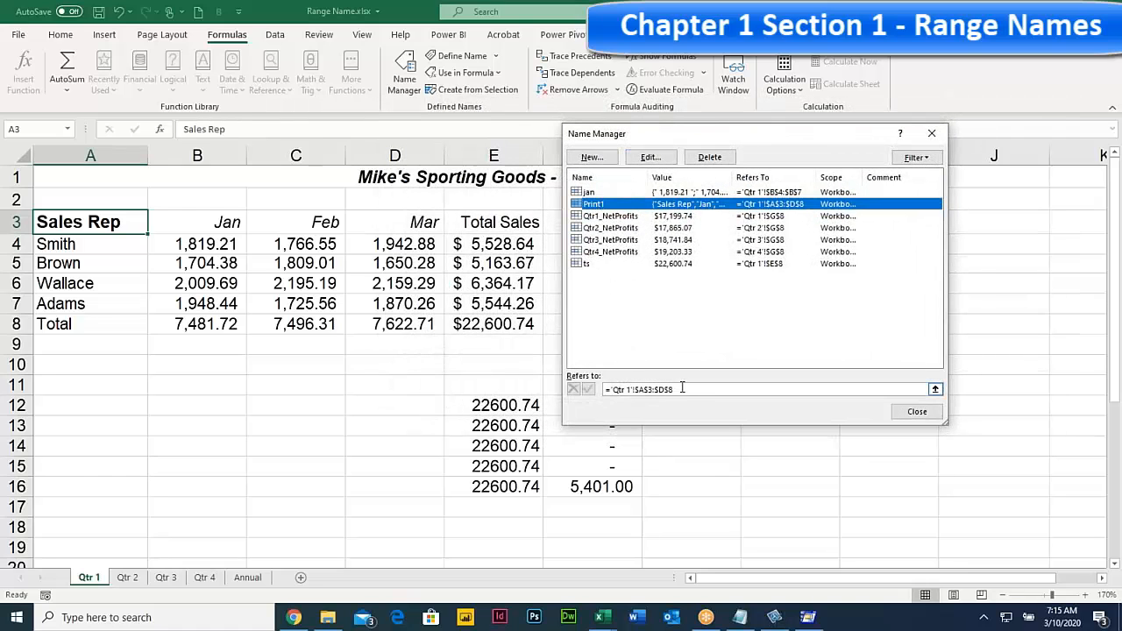
drag(682, 388, 618, 380)
key(Delete)
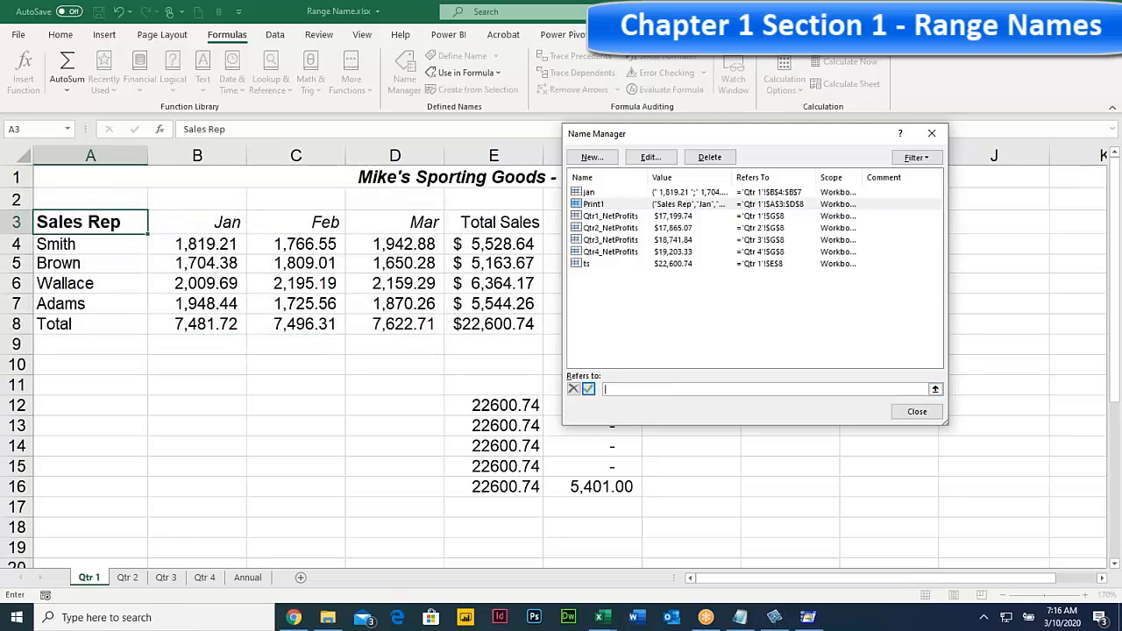
drag(69, 225, 476, 305)
drag(476, 323, 478, 323)
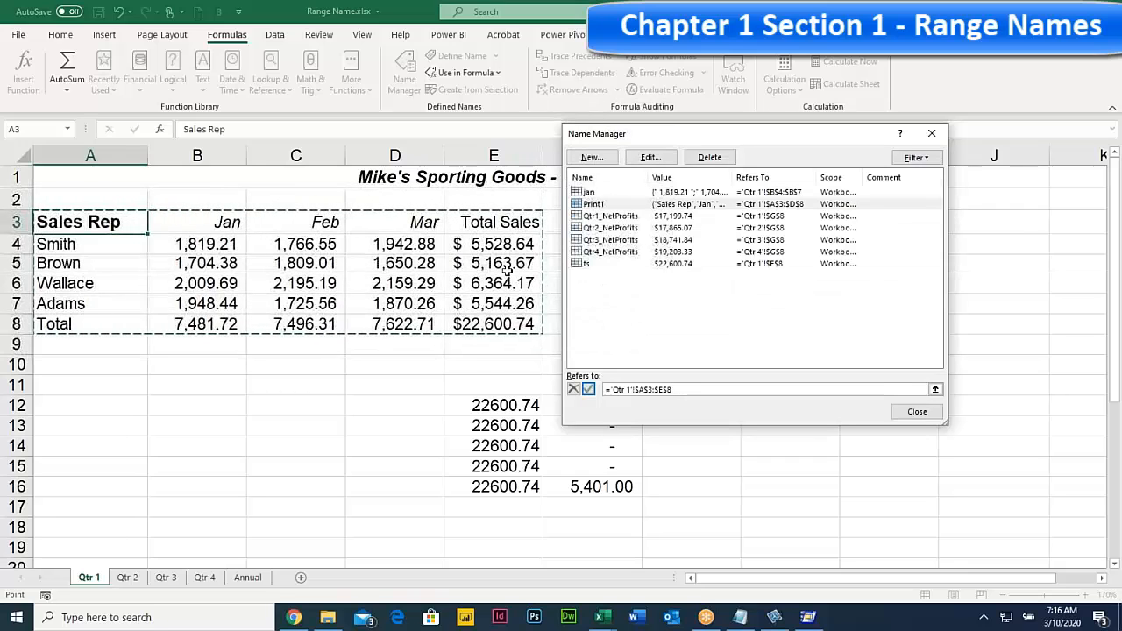
click(917, 412)
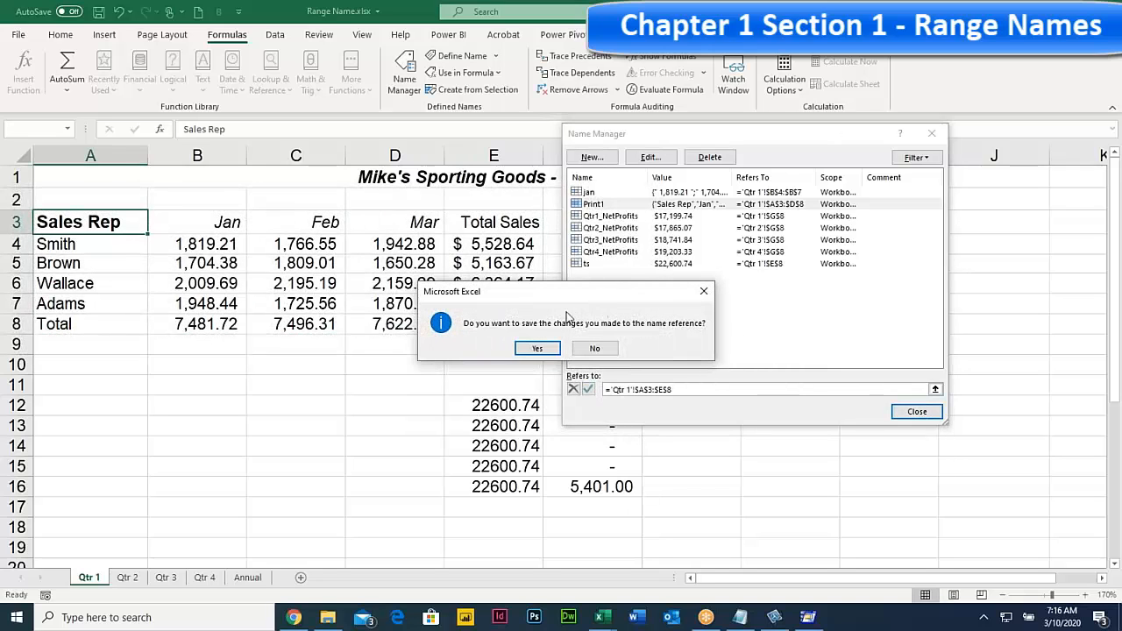
click(540, 350)
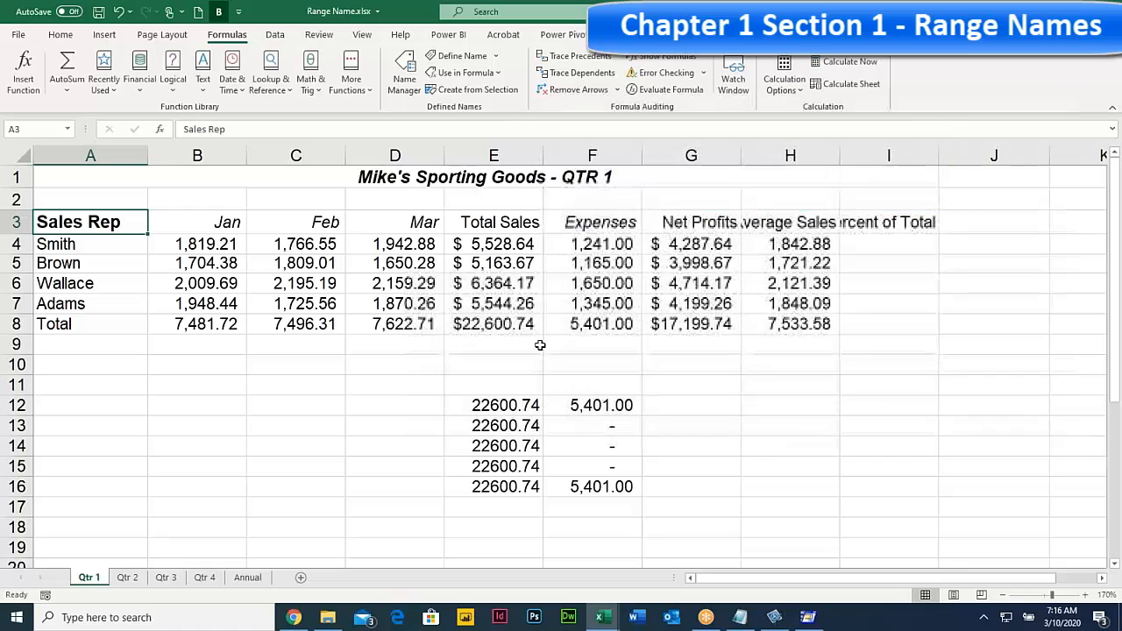
Step: Go to the named range Print1 to check its redefined area, then return to cell A3
click(326, 261)
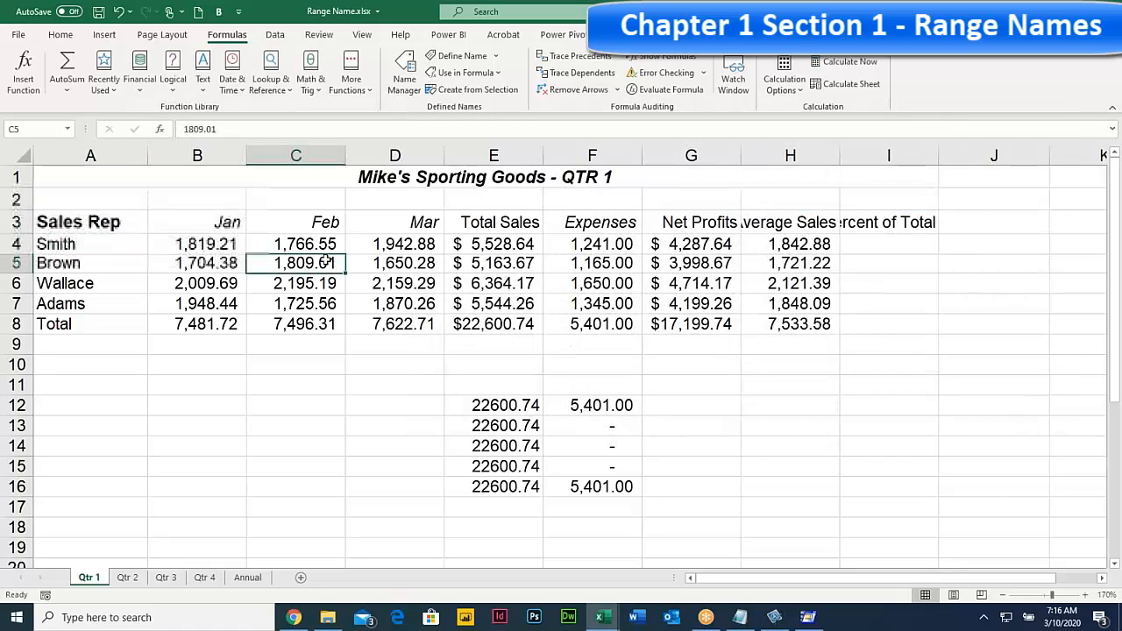
click(67, 128)
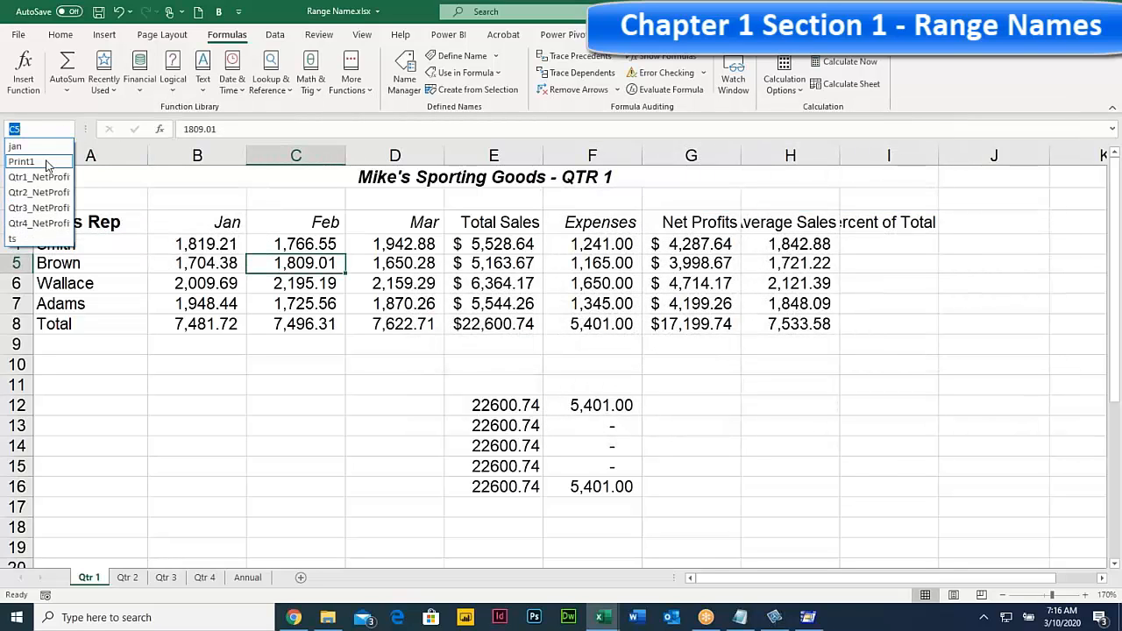
click(46, 163)
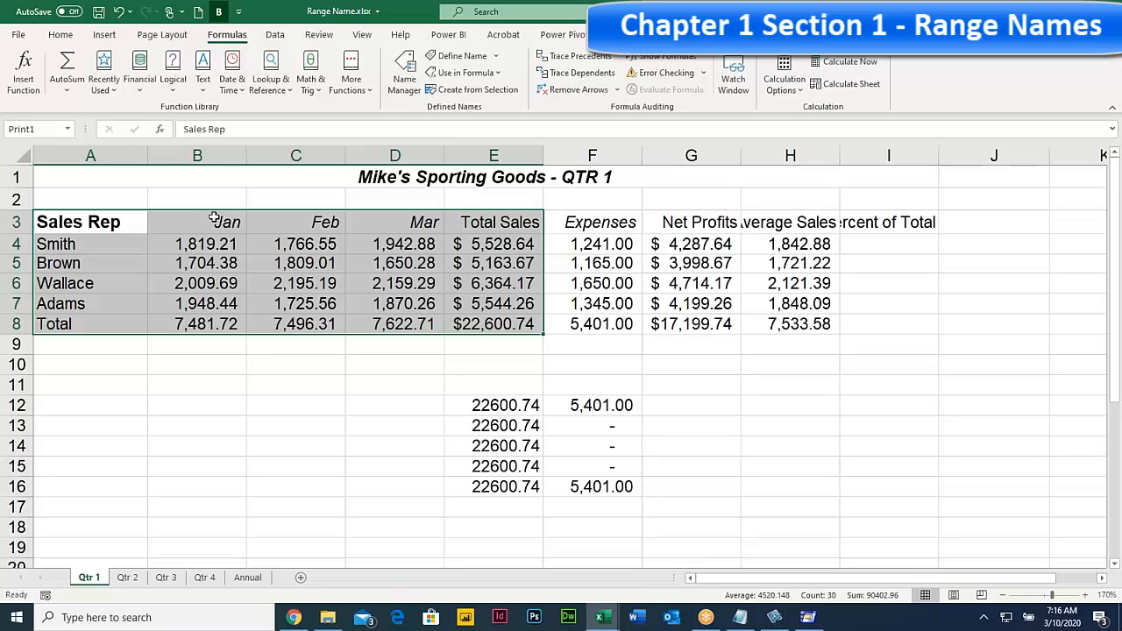
click(44, 129)
click(44, 129)
click(87, 221)
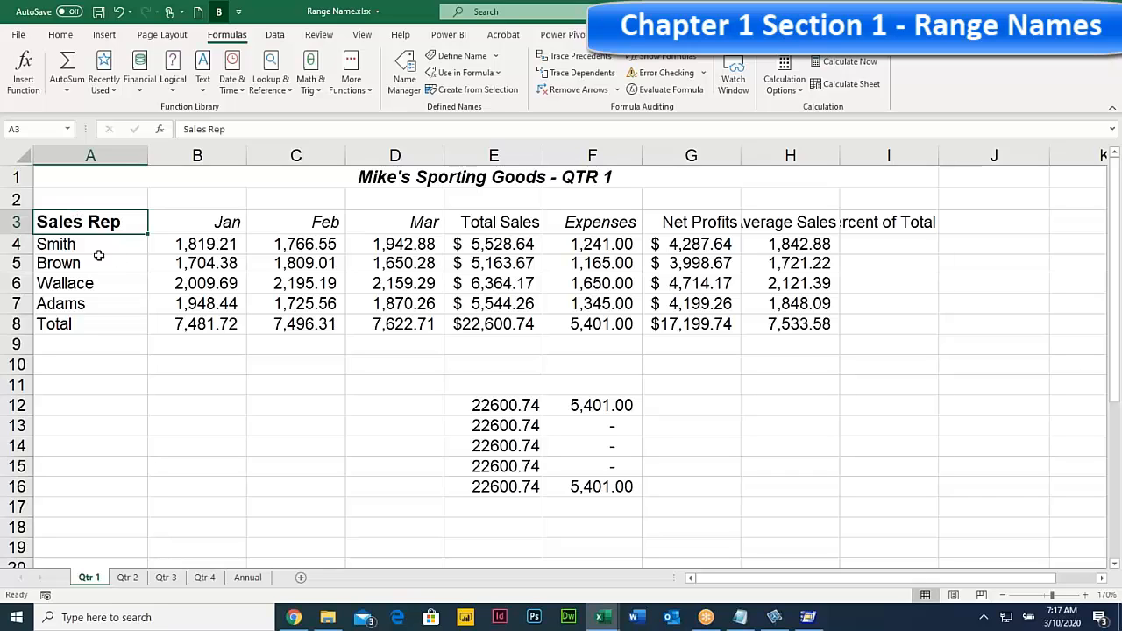
click(209, 244)
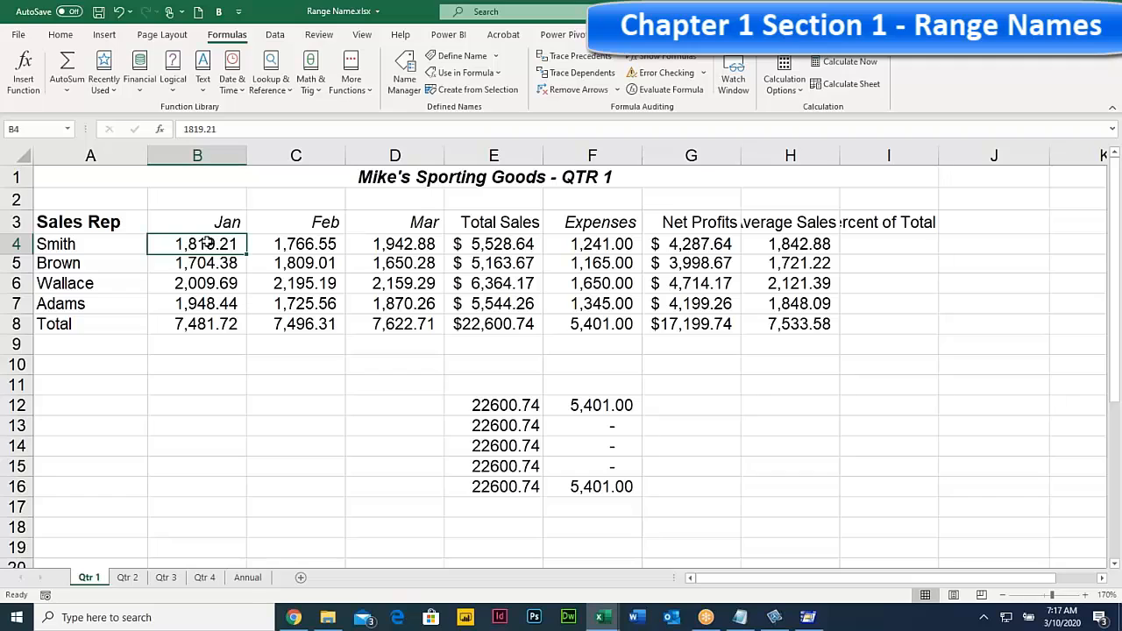
click(322, 237)
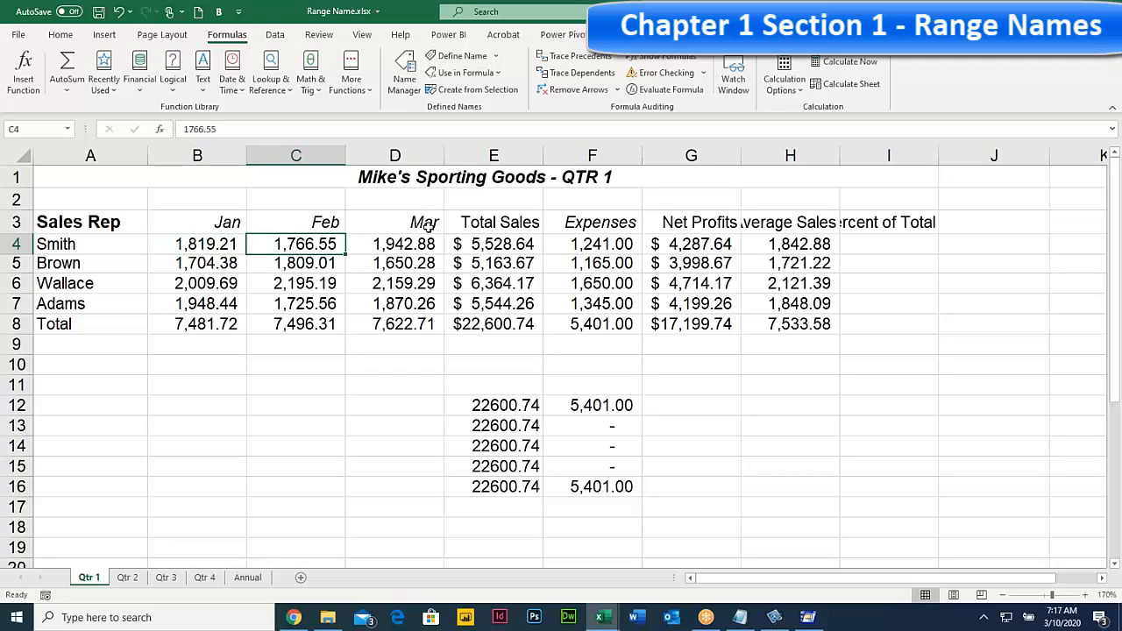
click(428, 227)
click(489, 225)
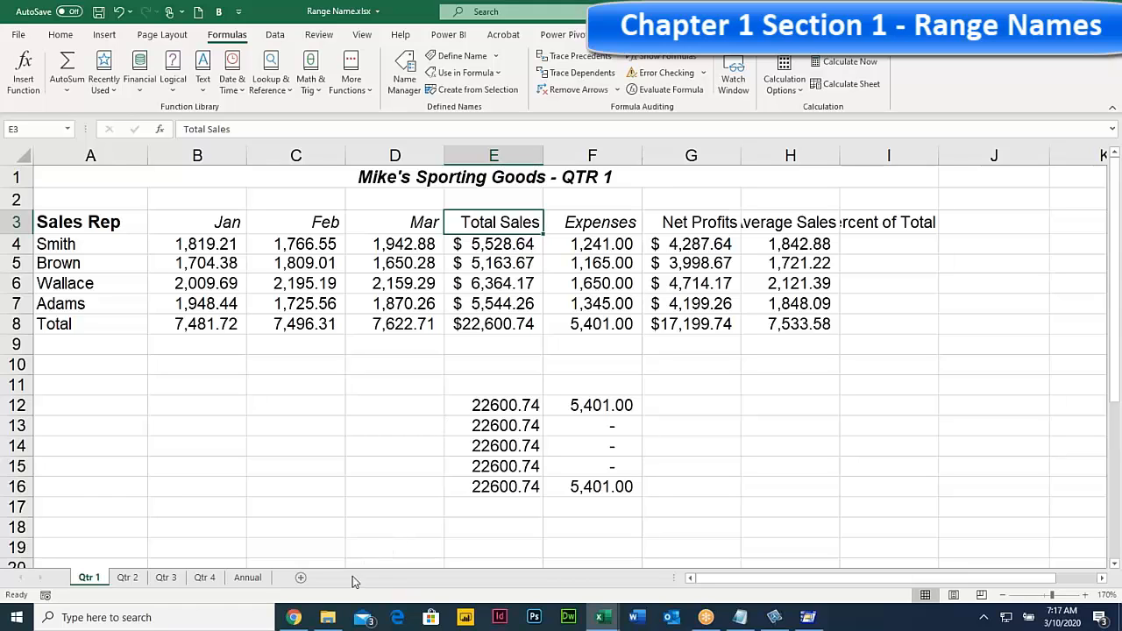
Step: Switch to the Excel365-2 PDF in Chrome and review the start of Section 1: Range Names
click(289, 544)
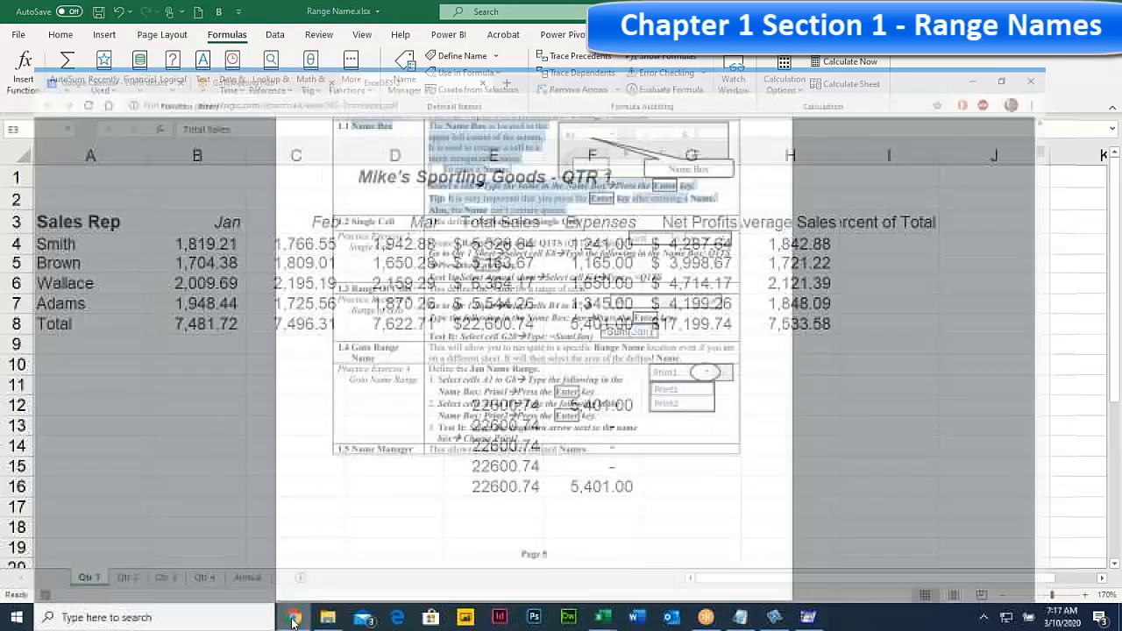
scroll(428, 311, up, 3)
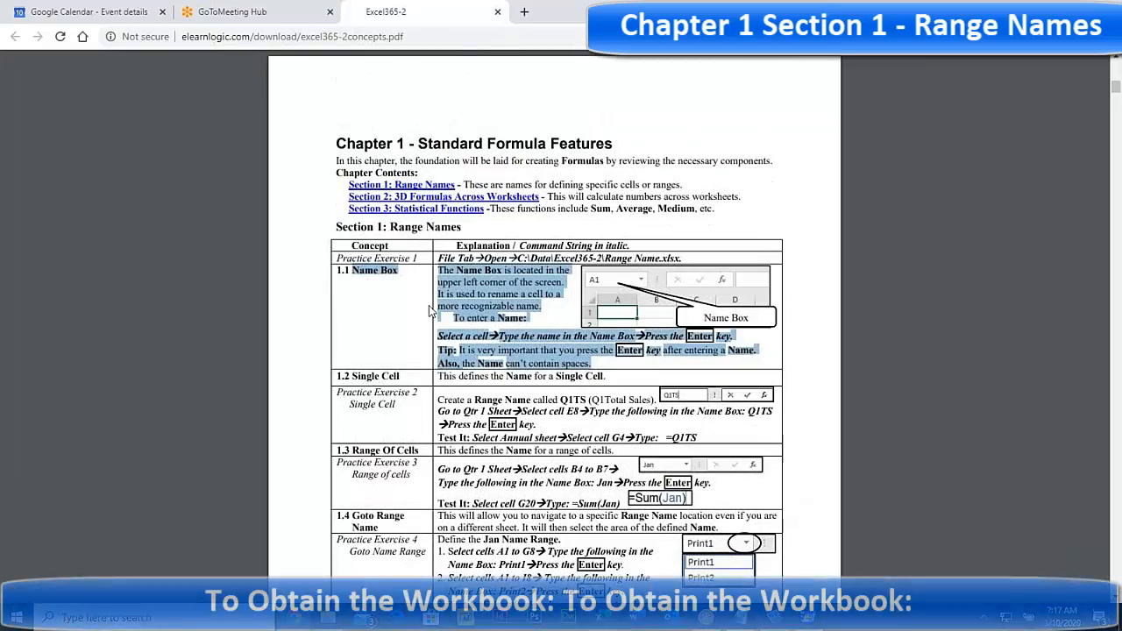
Step: Review the Range Names concepts in the PDF from 1.1 Name Box through 1.6 Use In Formulas
scroll(429, 311, down, 1)
drag(350, 199, 408, 207)
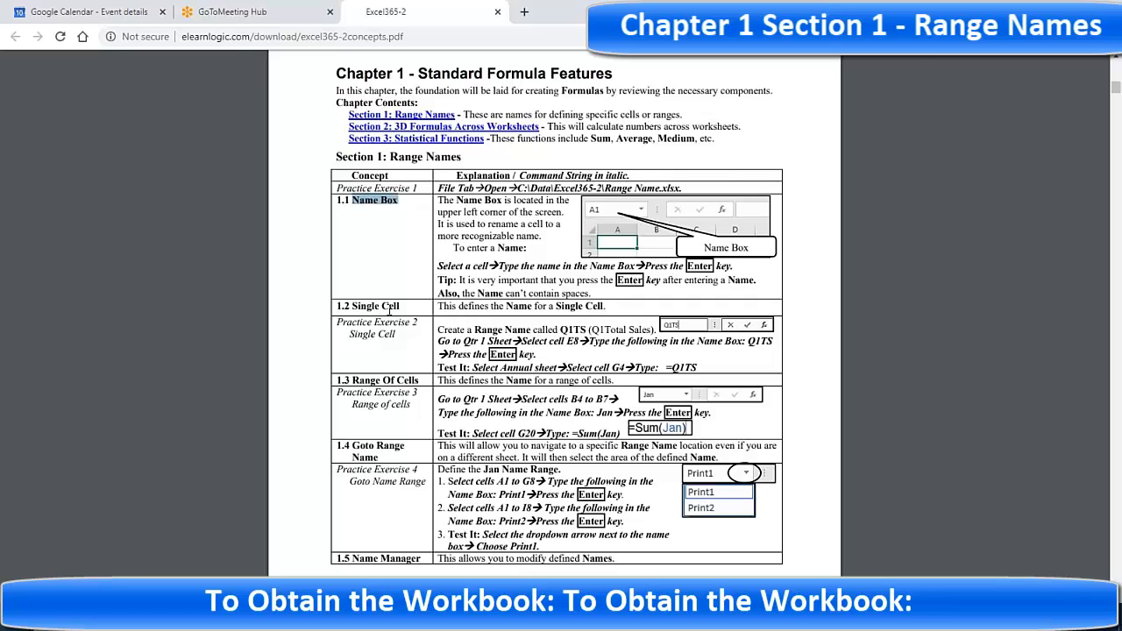
drag(372, 305, 492, 307)
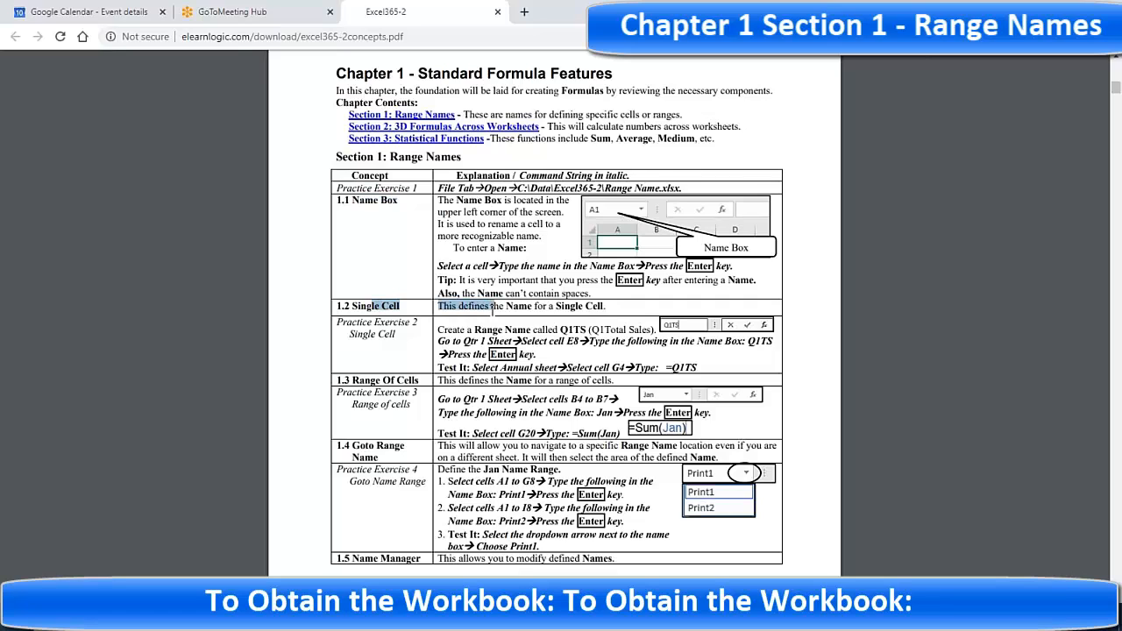
drag(354, 380, 544, 417)
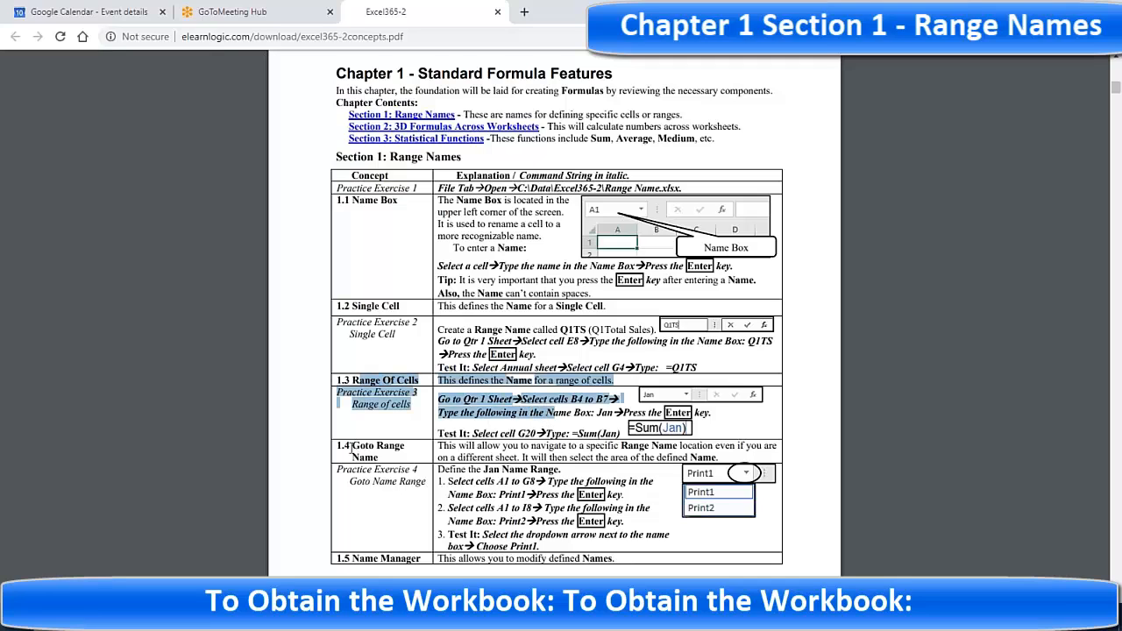
drag(350, 447, 533, 482)
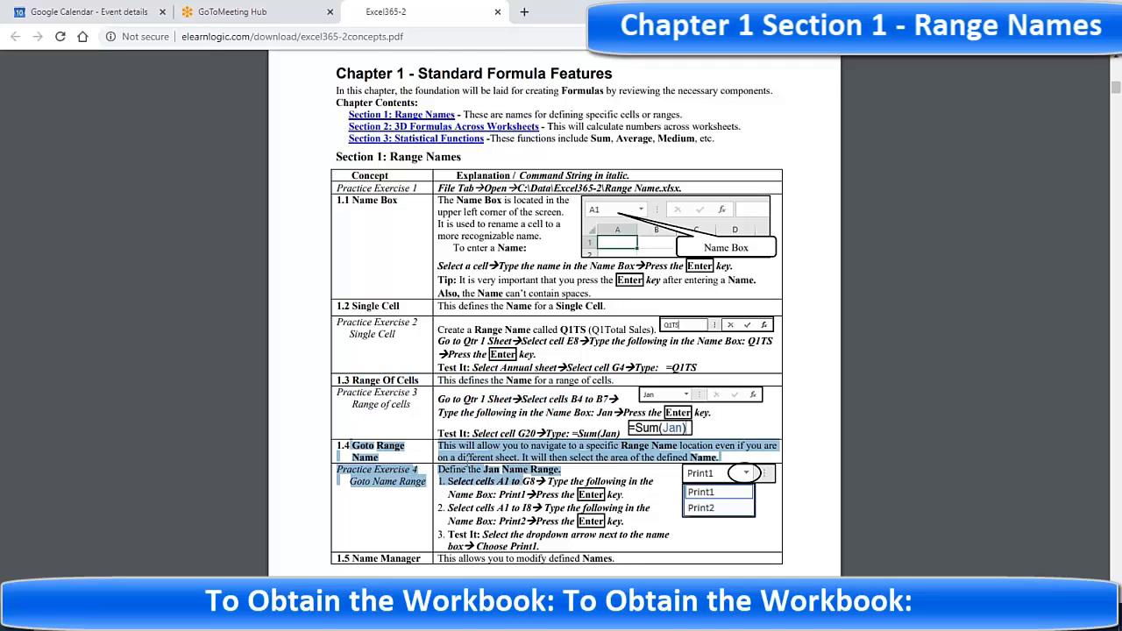
click(378, 448)
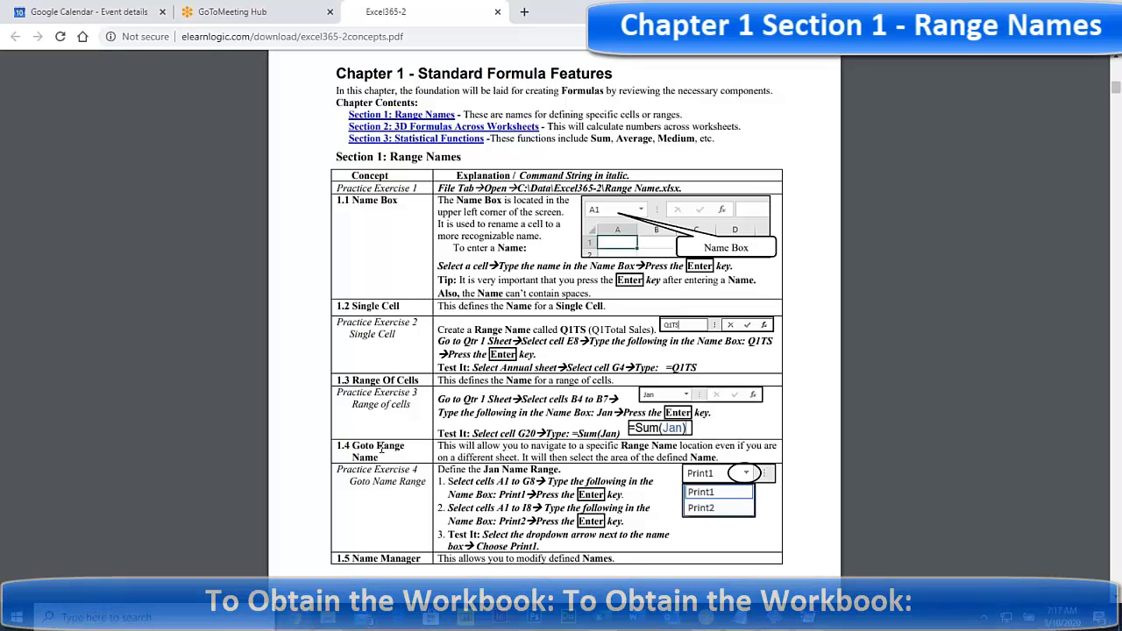
scroll(432, 475, down, 2)
scroll(433, 476, down, 3)
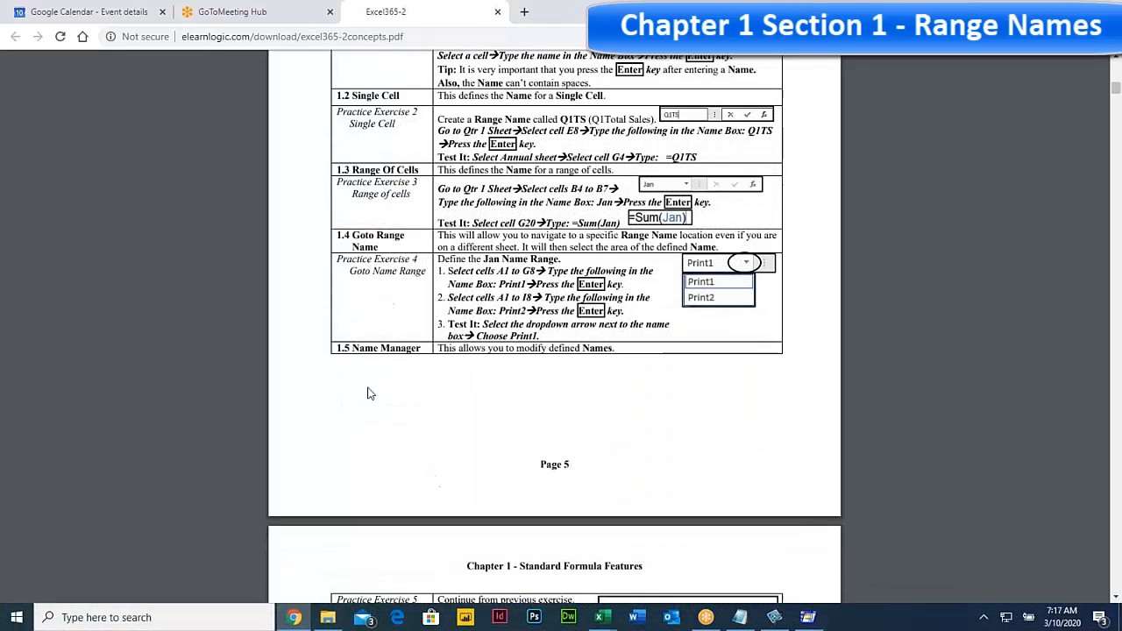
drag(346, 348, 478, 361)
scroll(478, 362, down, 8)
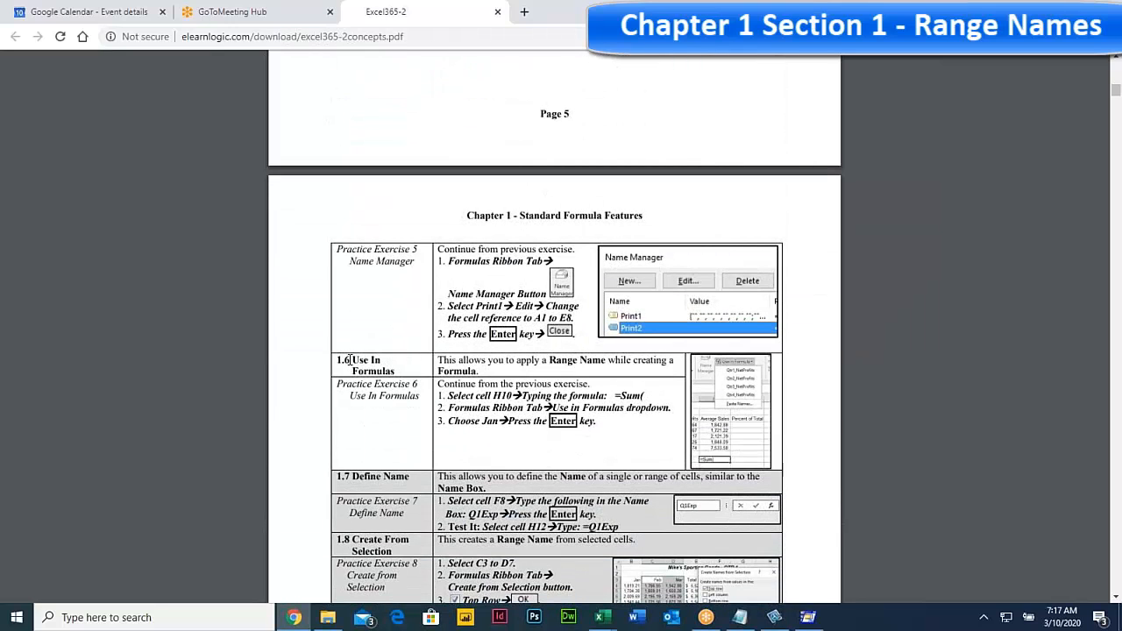
drag(347, 365, 549, 430)
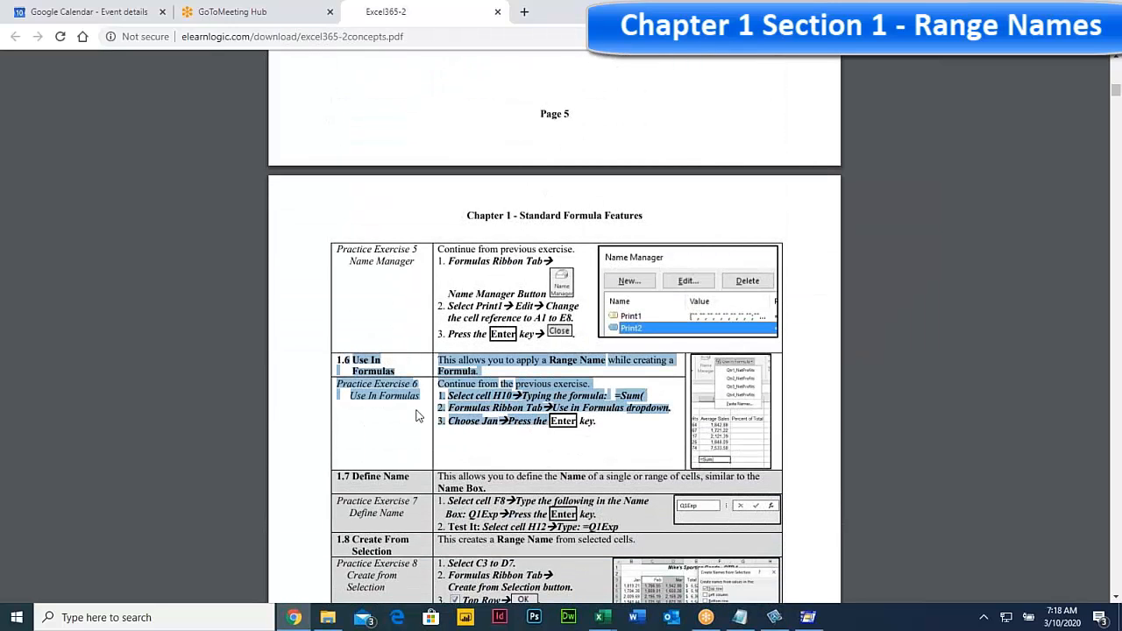
scroll(395, 416, up, 3)
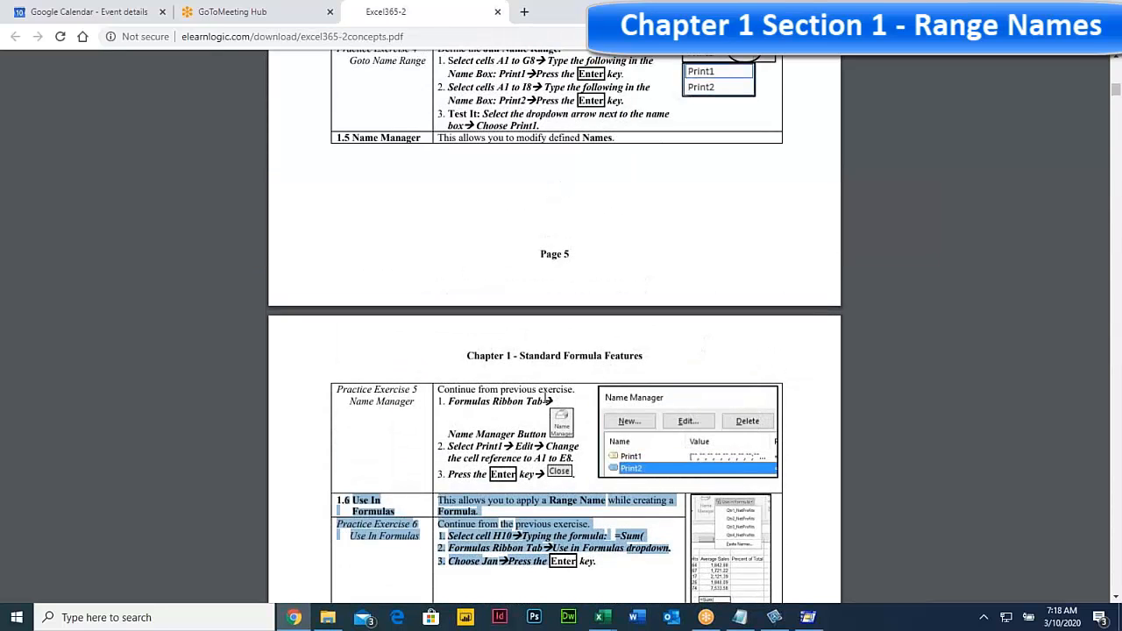
Step: Switch to the Range Name workbook in Excel and, from the Annual sheet, go to the named range jan
click(603, 623)
click(650, 561)
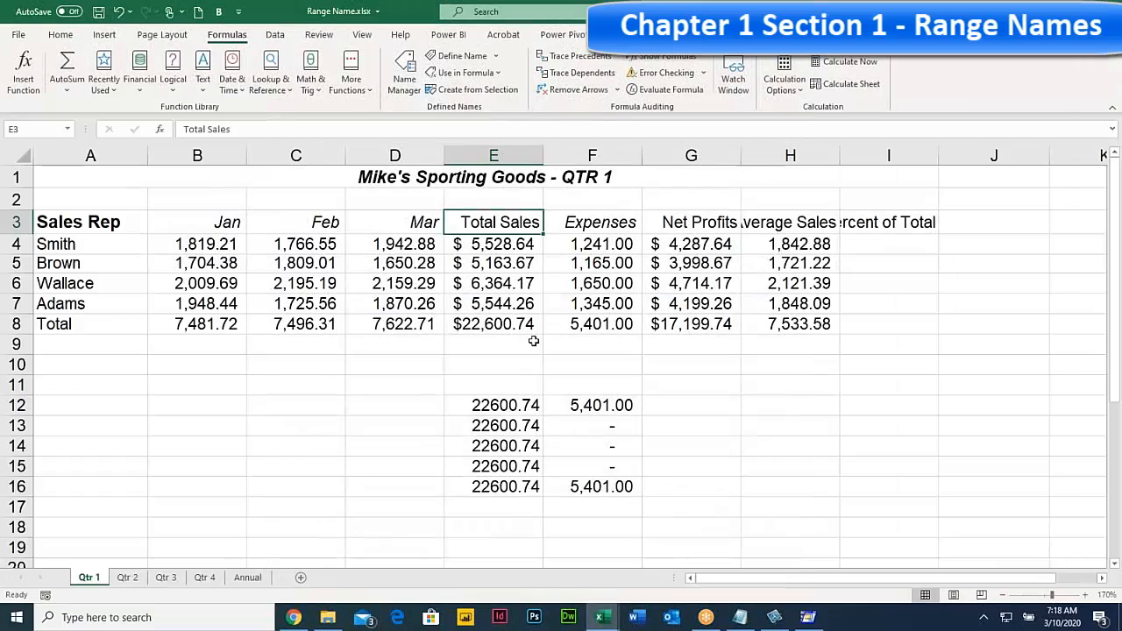
click(250, 578)
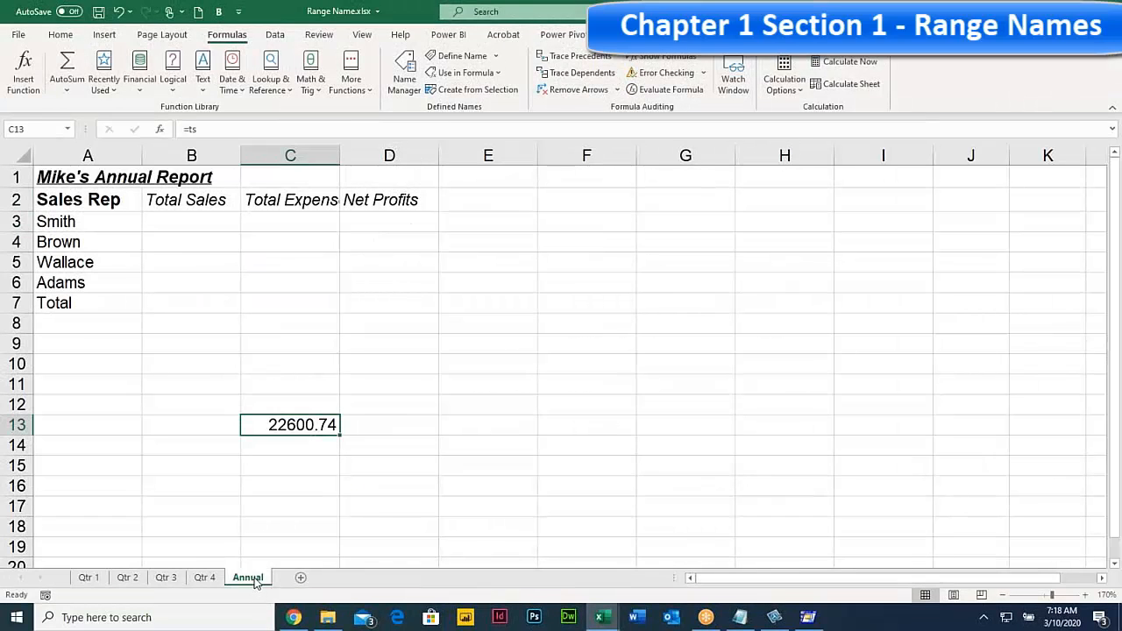
click(466, 326)
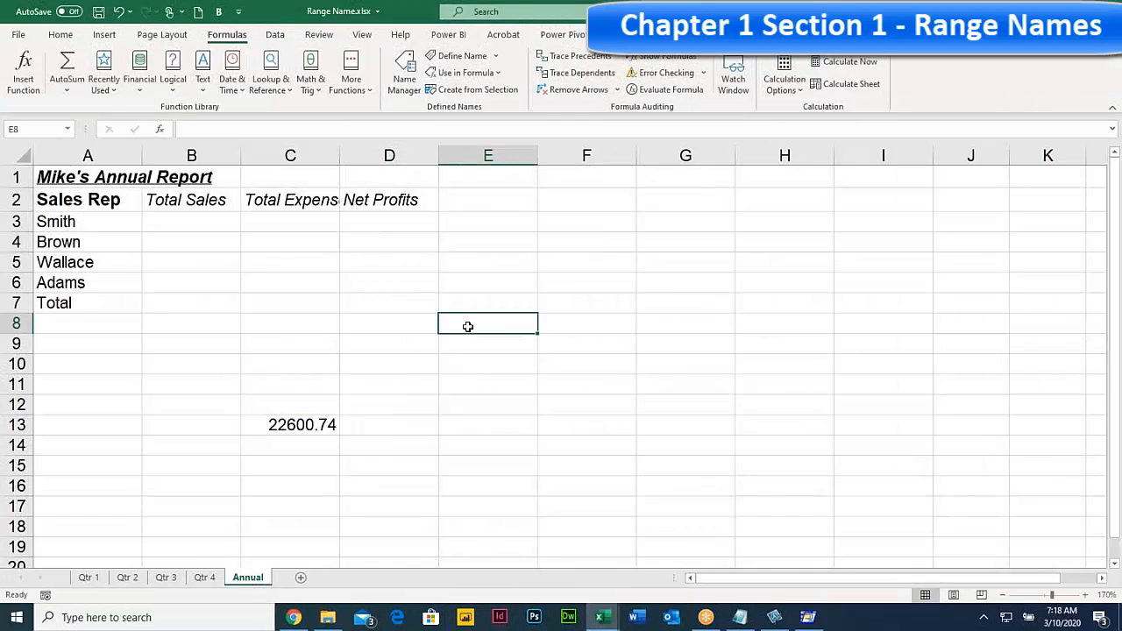
click(68, 129)
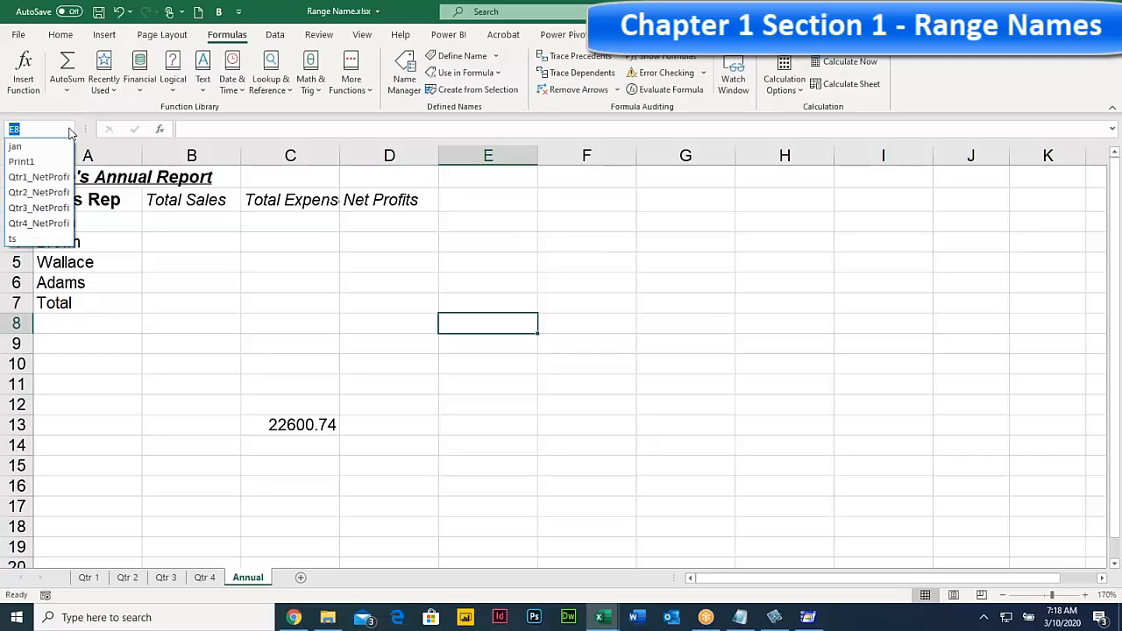
click(29, 150)
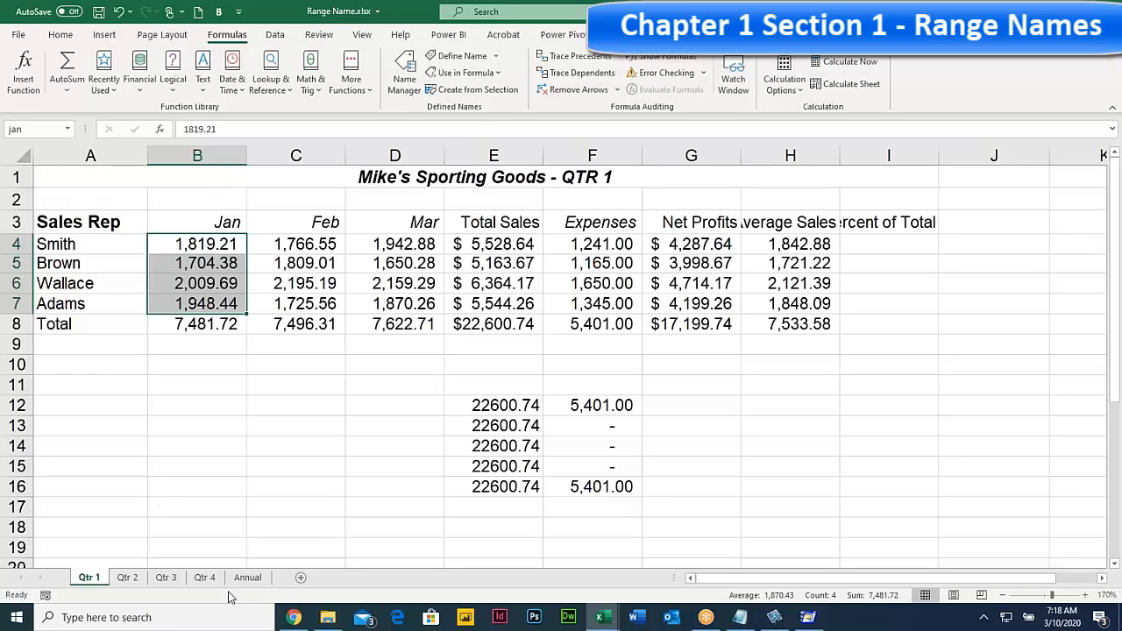
Step: From the Qtr 4 sheet, go to the named range Print1, then select cell B8 on Qtr 1
click(204, 577)
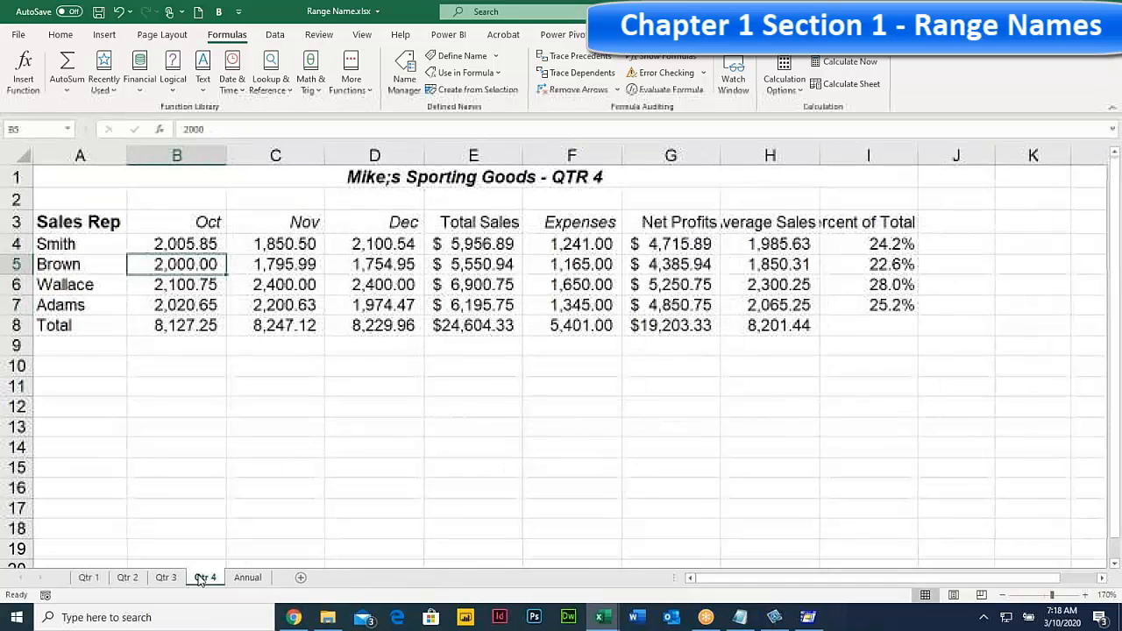
click(70, 129)
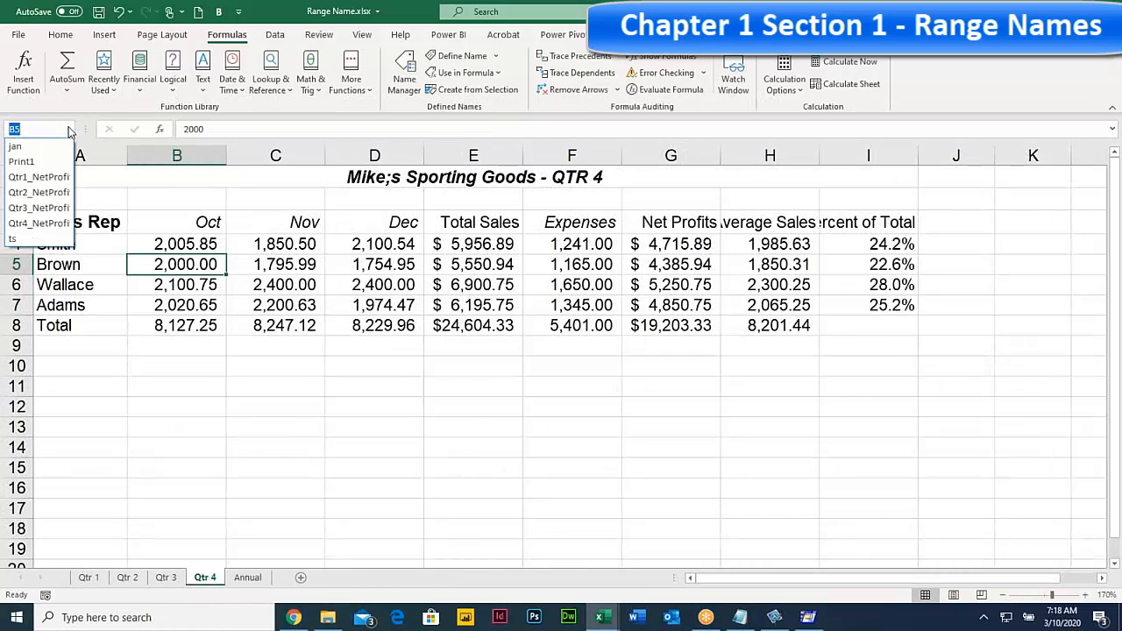
click(22, 162)
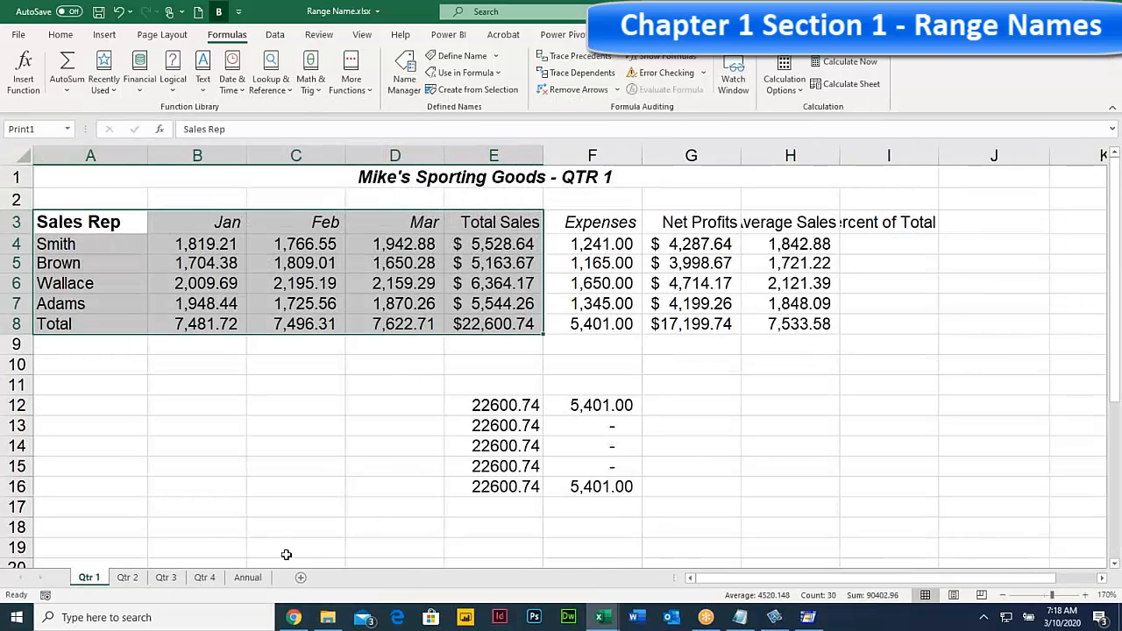
click(228, 326)
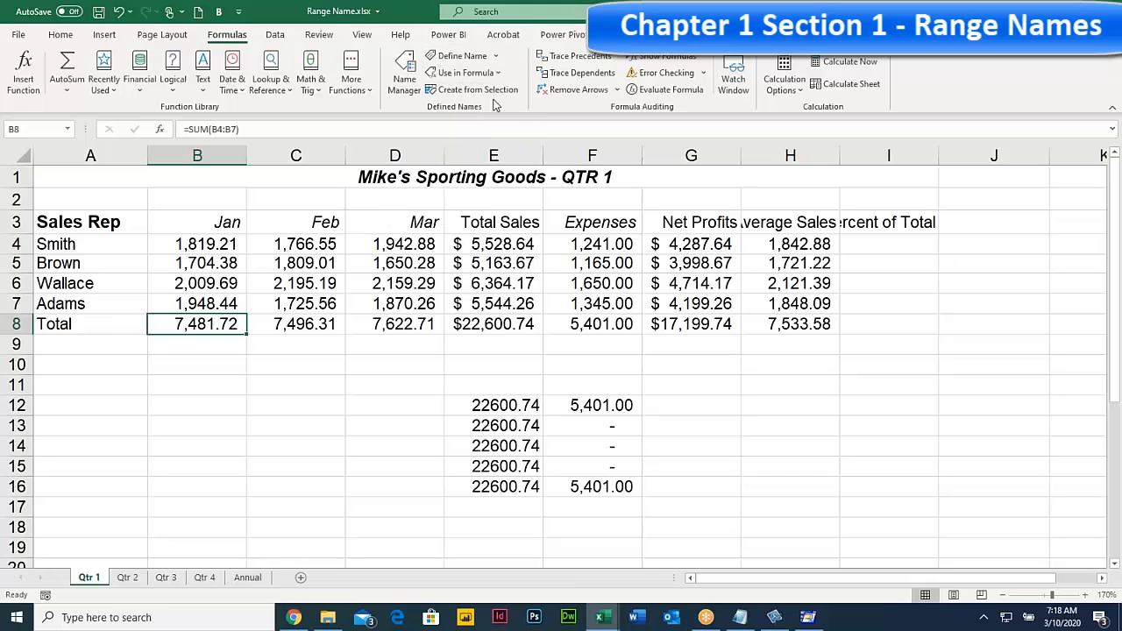
Step: Create range names from the top row of cells C3:H7 on the Qtr 1 sheet, then list the defined names
click(301, 222)
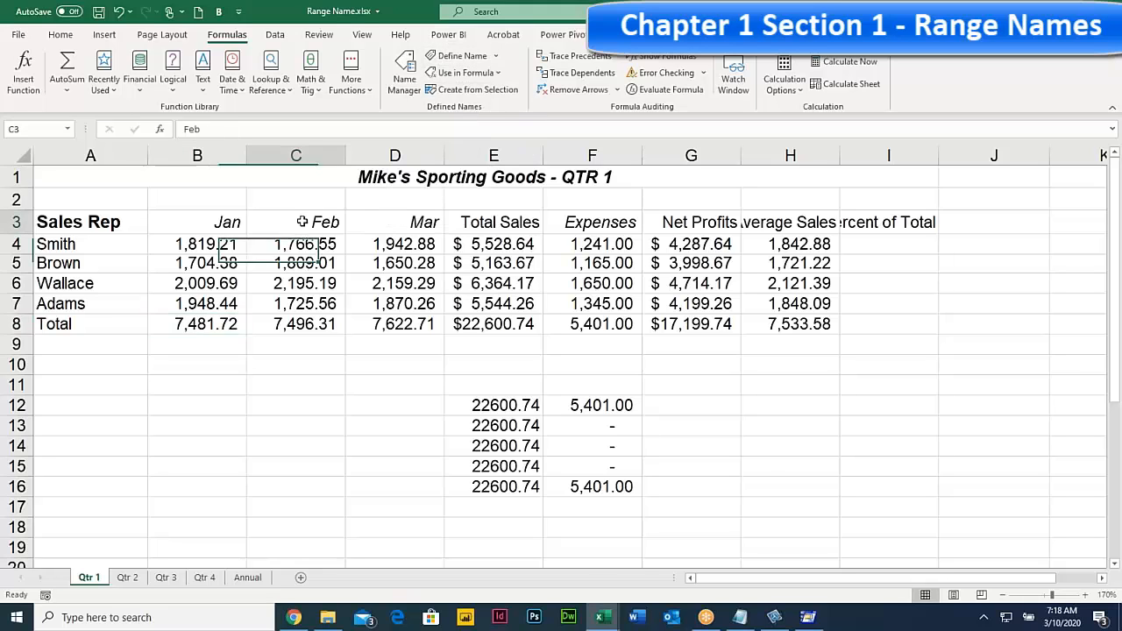
mouse_move(301, 222)
mouse_down()
mouse_move(624, 224)
mouse_move(623, 263)
mouse_move(785, 268)
mouse_move(778, 301)
mouse_up()
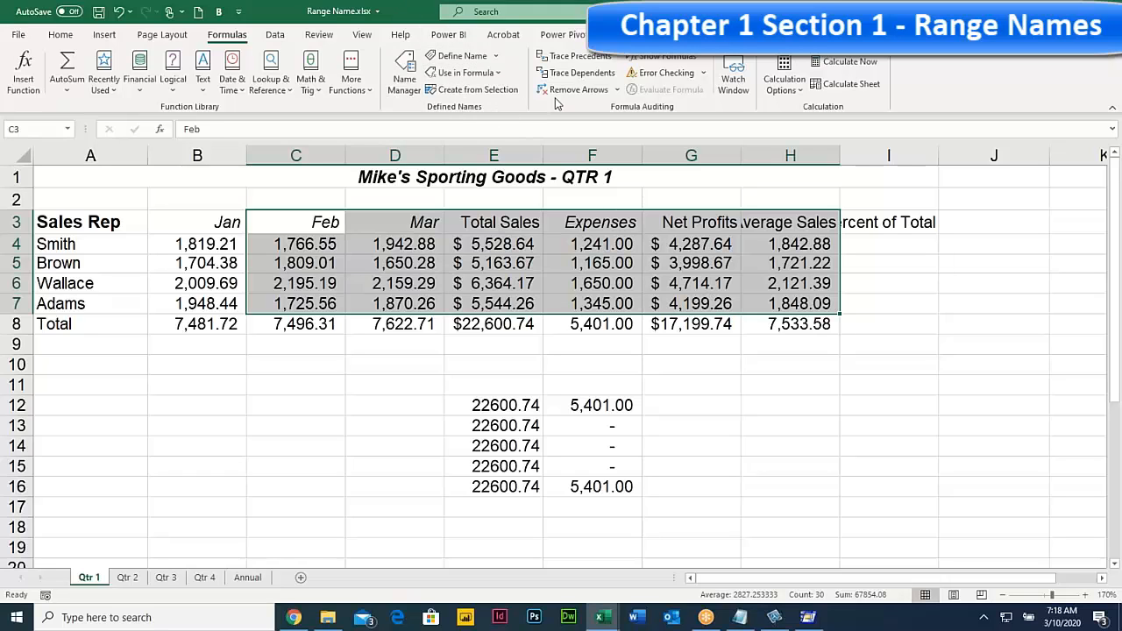
click(487, 91)
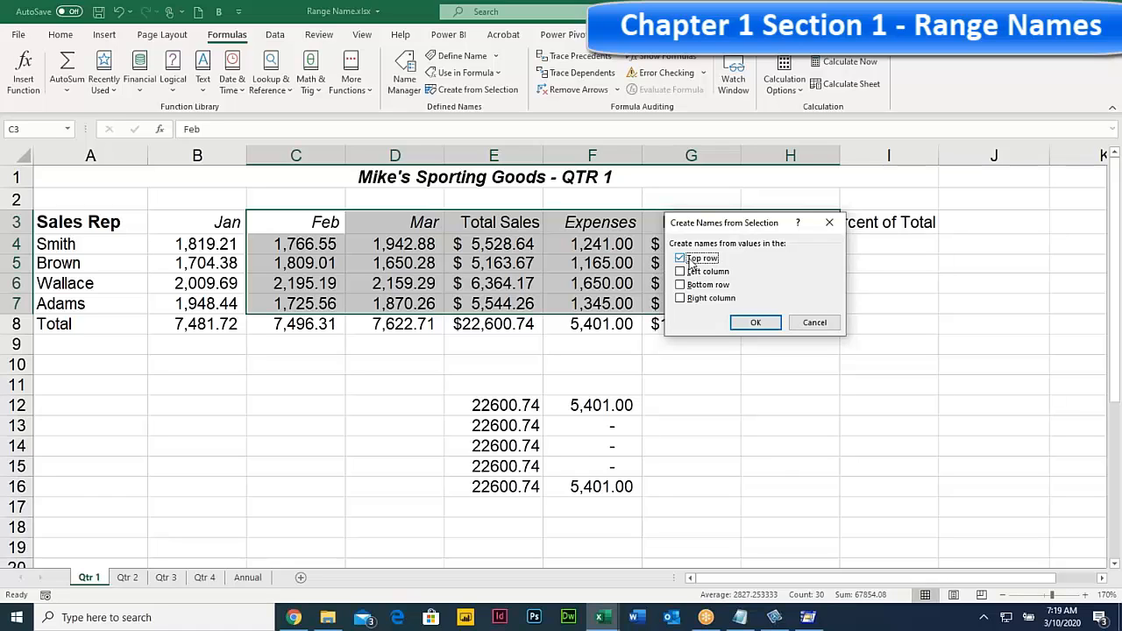
click(758, 323)
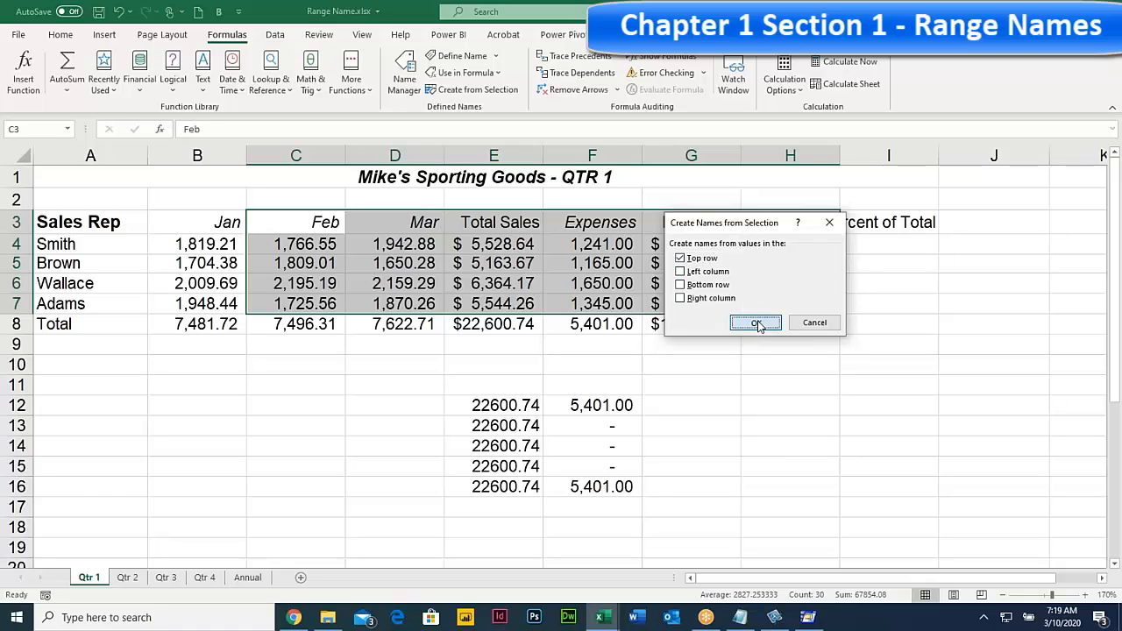
click(67, 129)
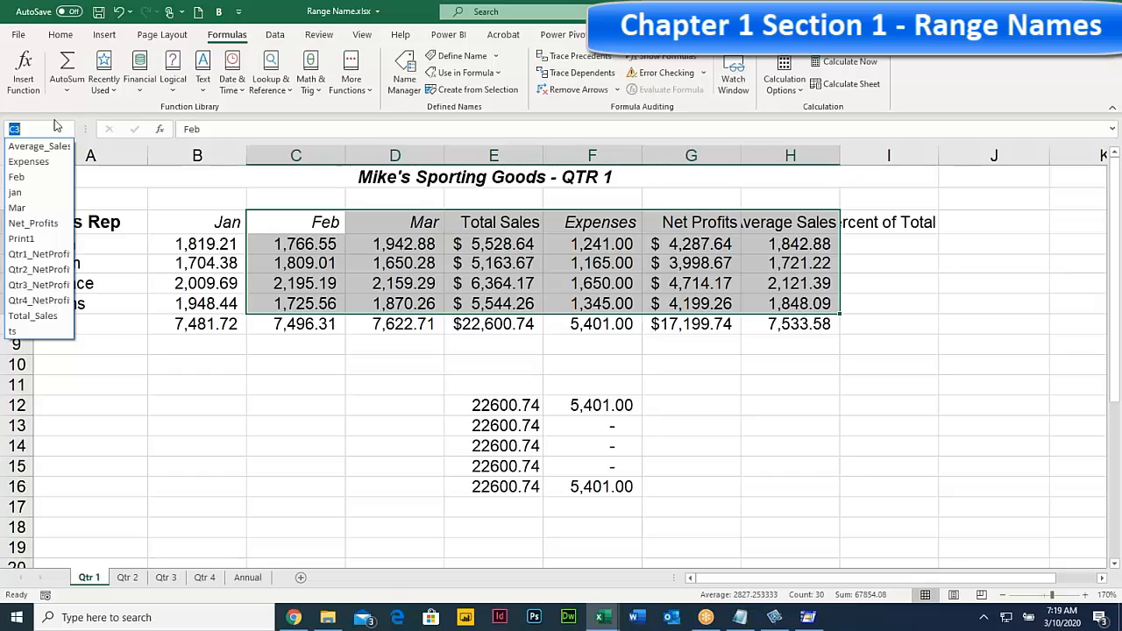
Step: Delete the range name Total_Sales with the Name Manager and close it
click(414, 82)
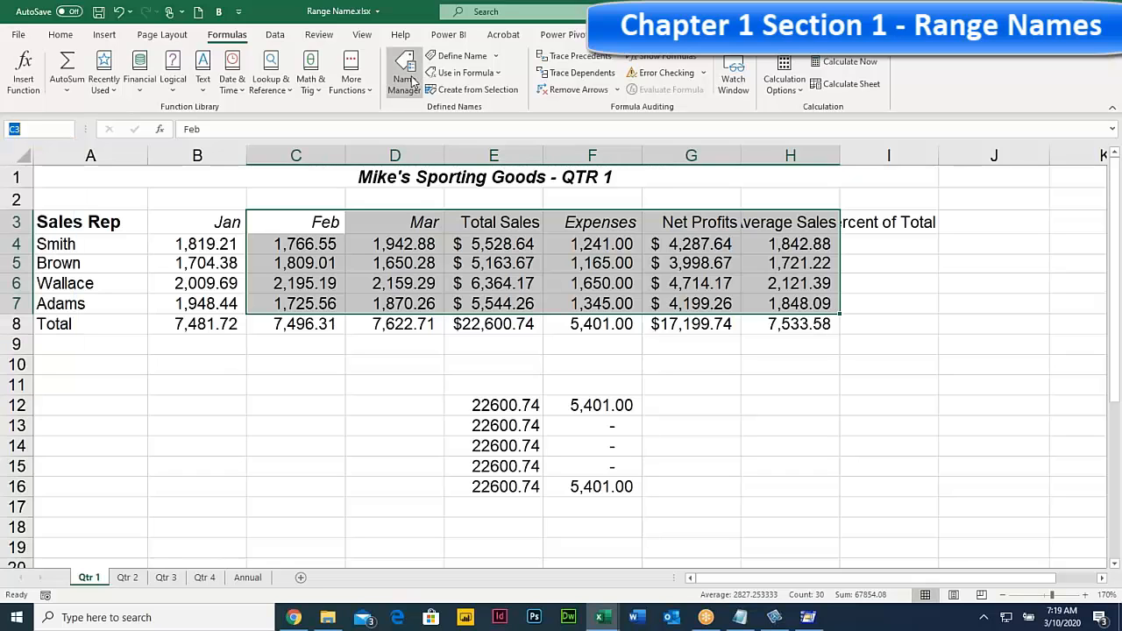
click(414, 82)
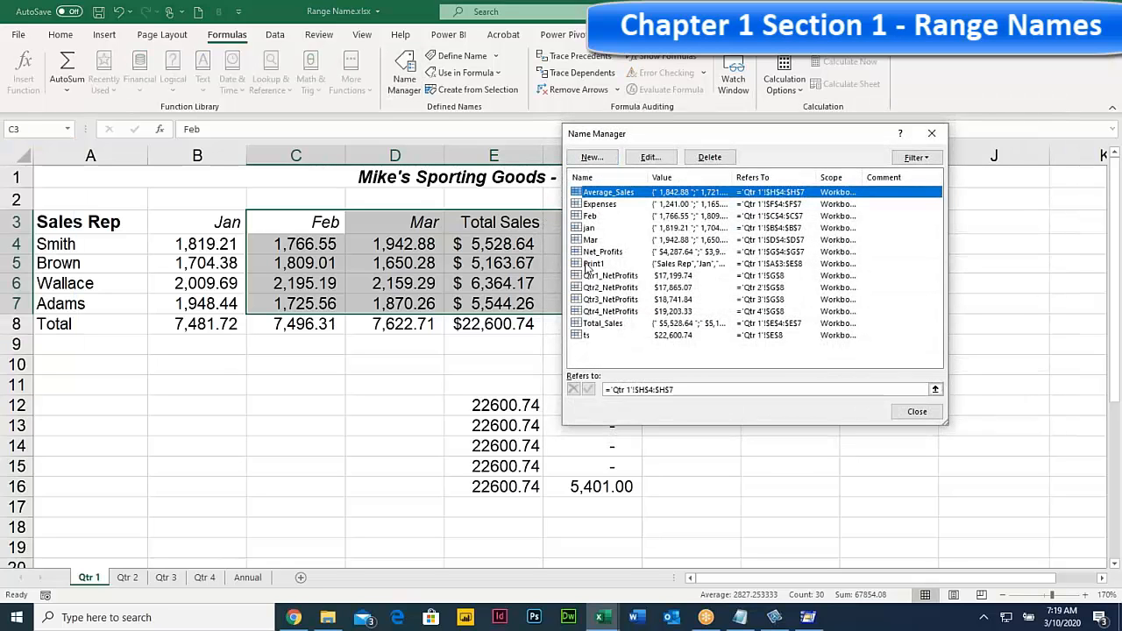
click(612, 253)
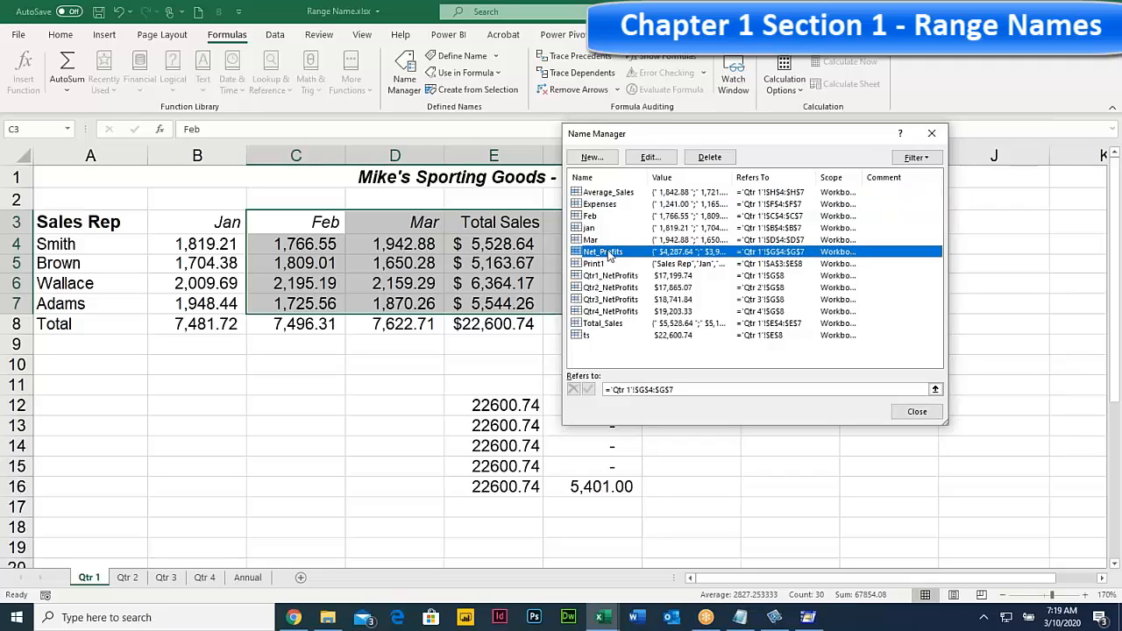
click(607, 324)
click(709, 156)
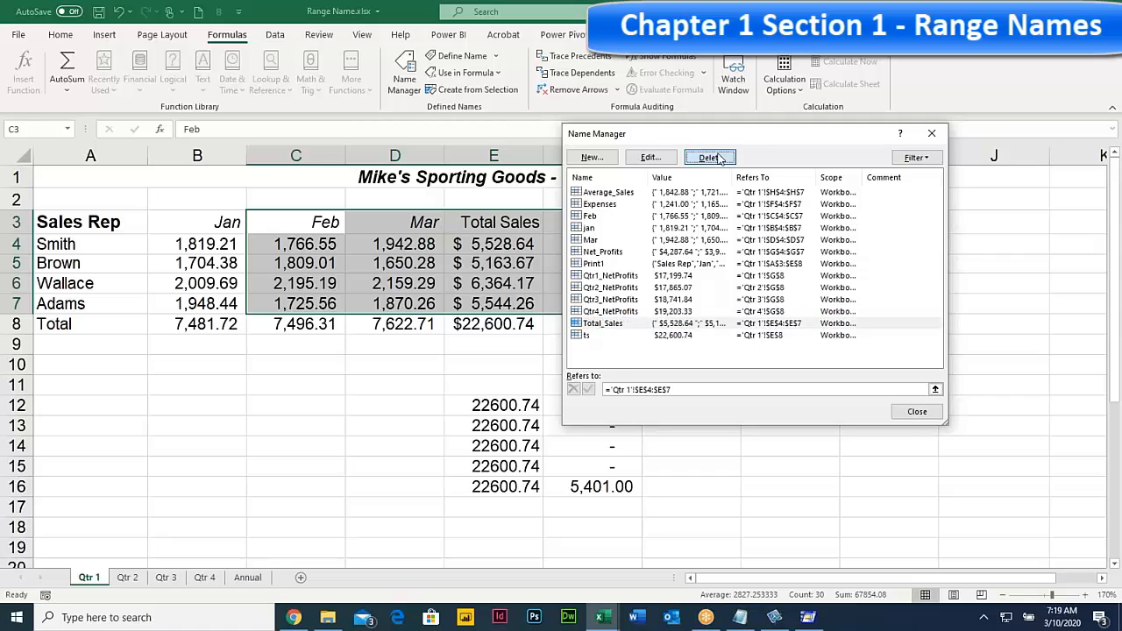
click(537, 349)
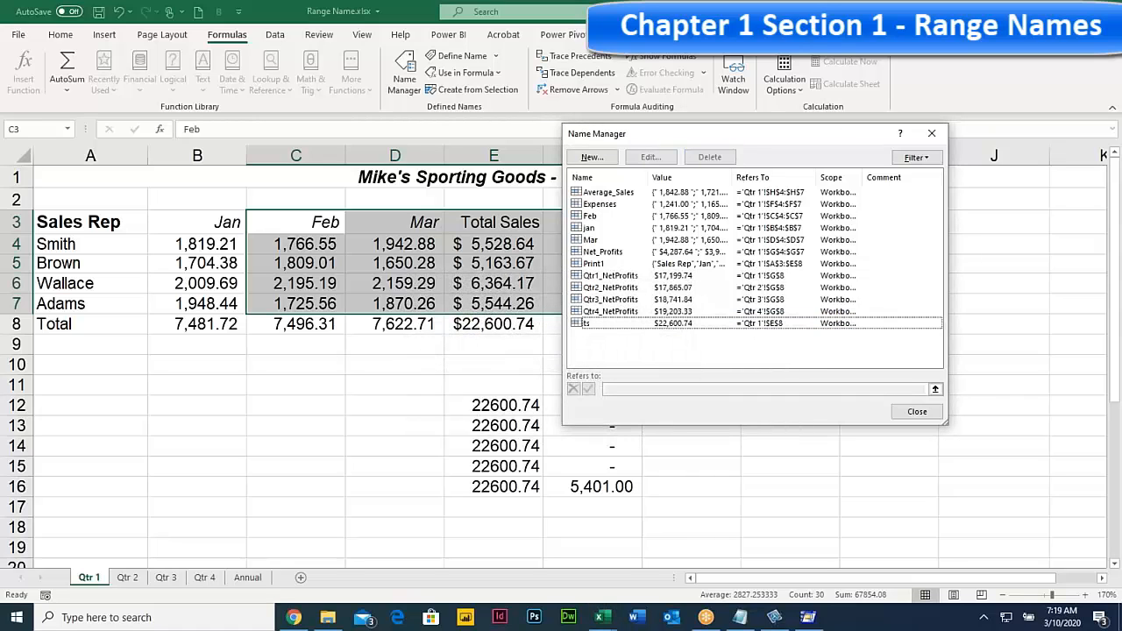
click(914, 413)
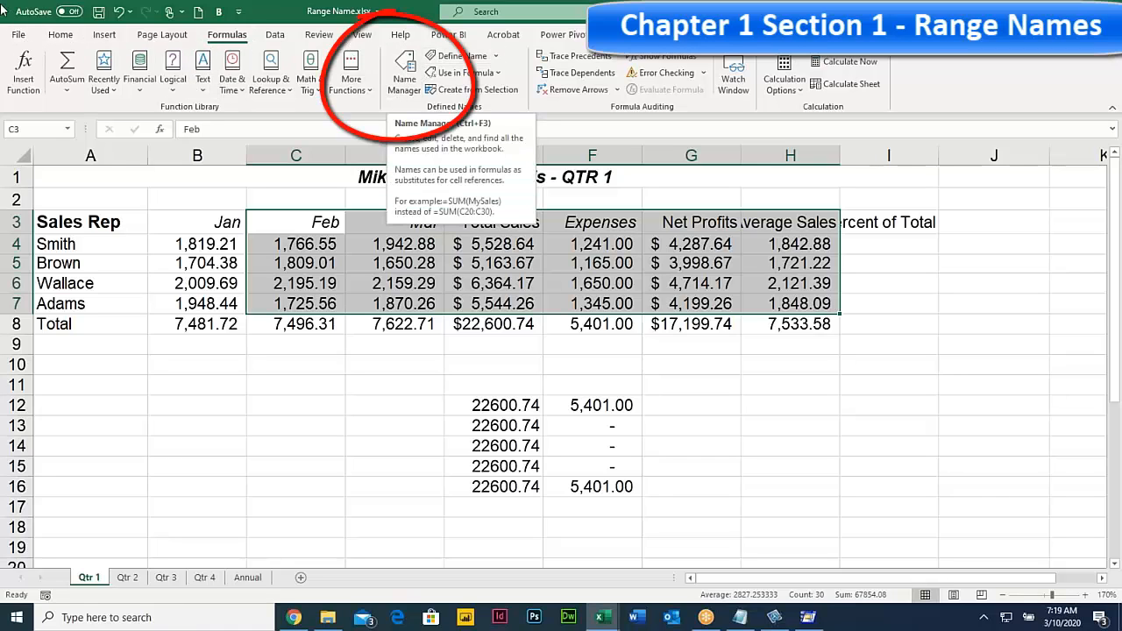
Step: Check the workbook's list of defined names, then return to the formula commands
click(61, 36)
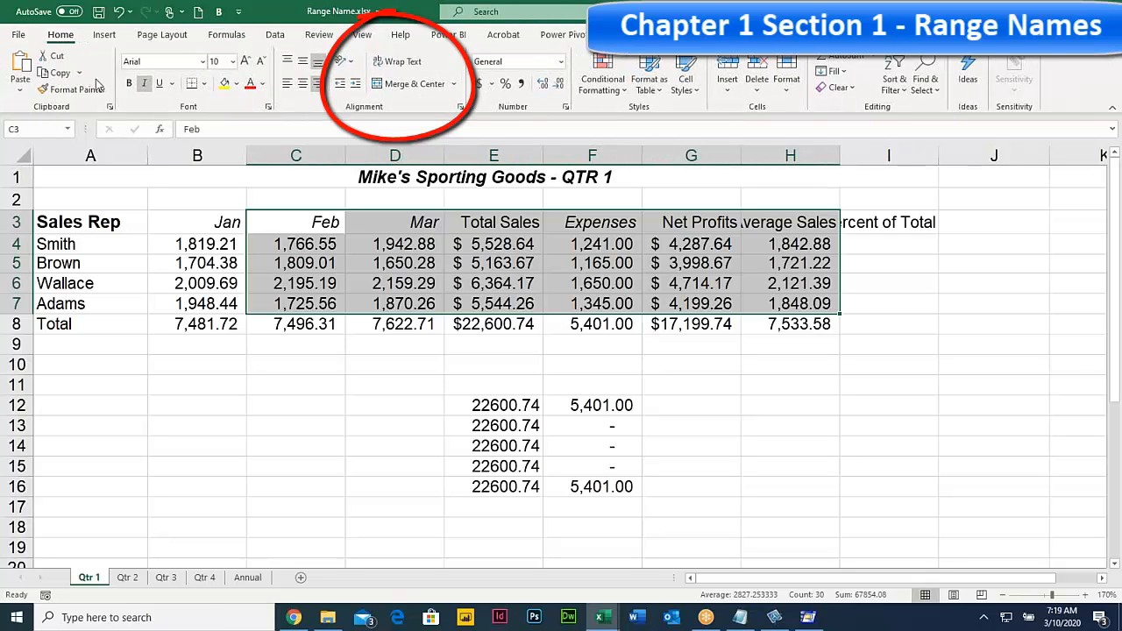
click(67, 129)
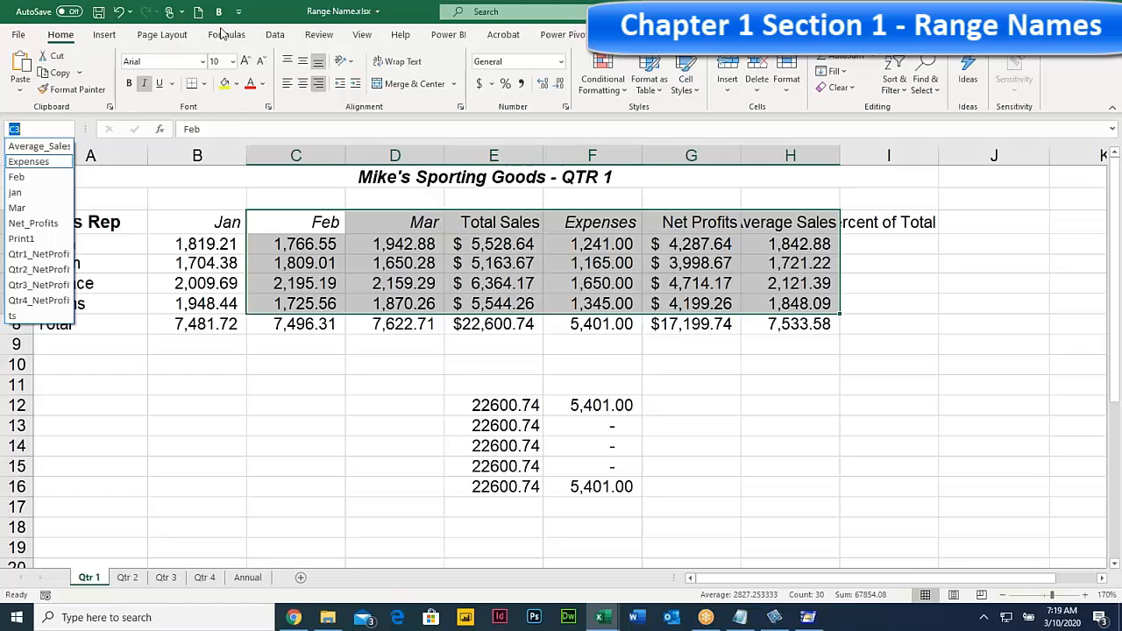
click(222, 33)
click(226, 35)
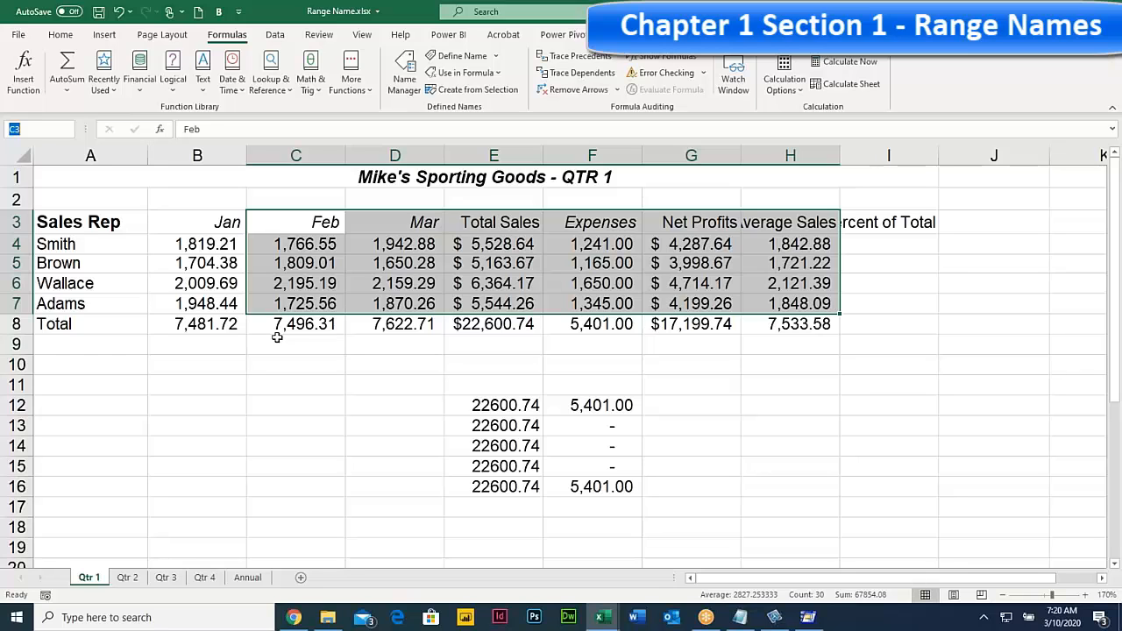
Step: Select the block from Sales Rep to the March total, cells A3:D8, on the Qtr 1 sheet
drag(52, 220, 405, 322)
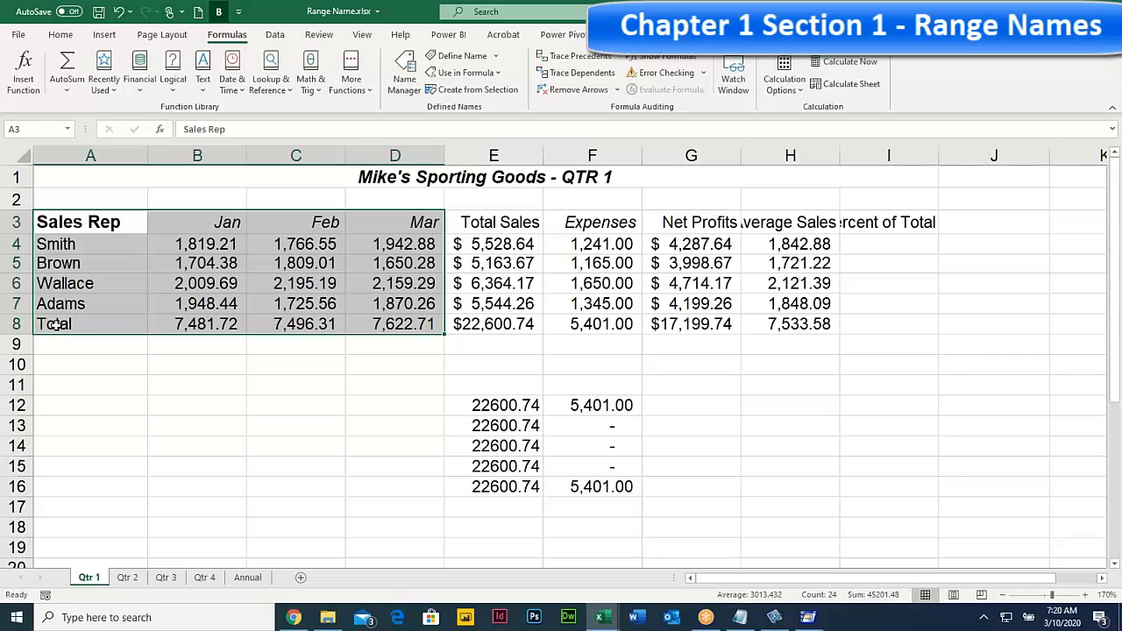
drag(59, 345, 150, 368)
click(57, 220)
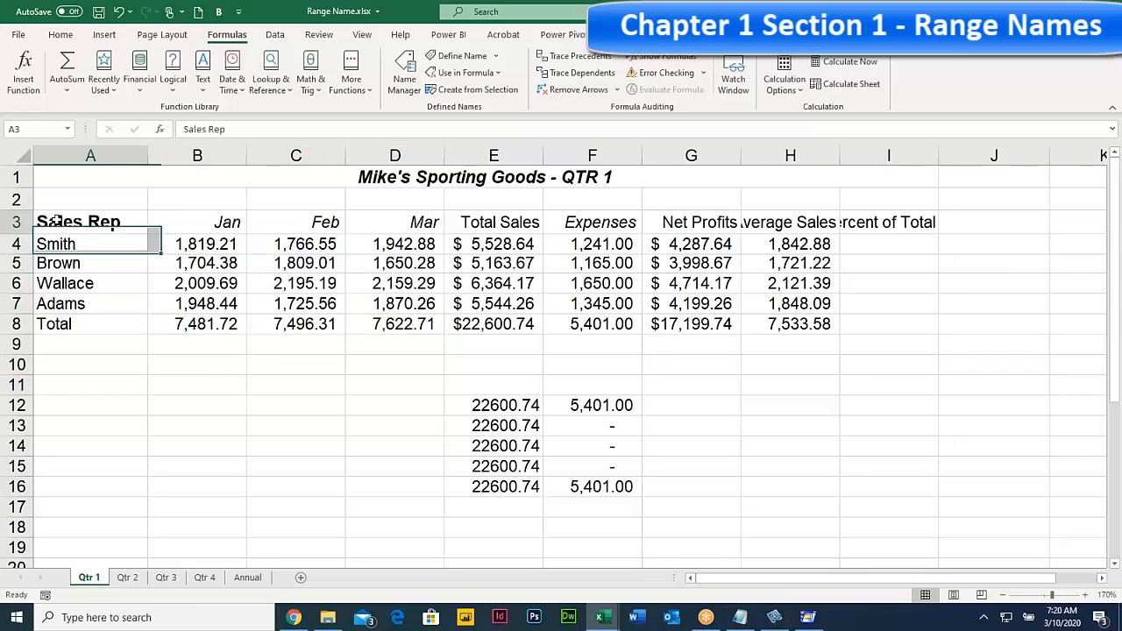
drag(57, 221, 375, 323)
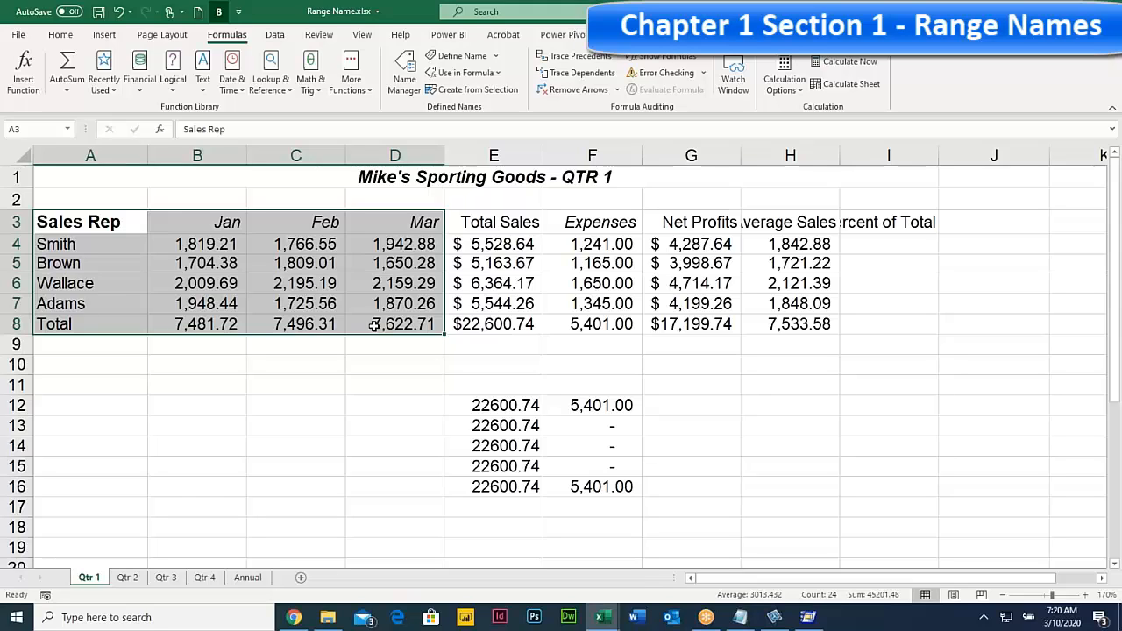
Step: Insert a new row above row 6 on the Qtr 1 sheet and enter a new sales rep's name in cell A6
click(16, 283)
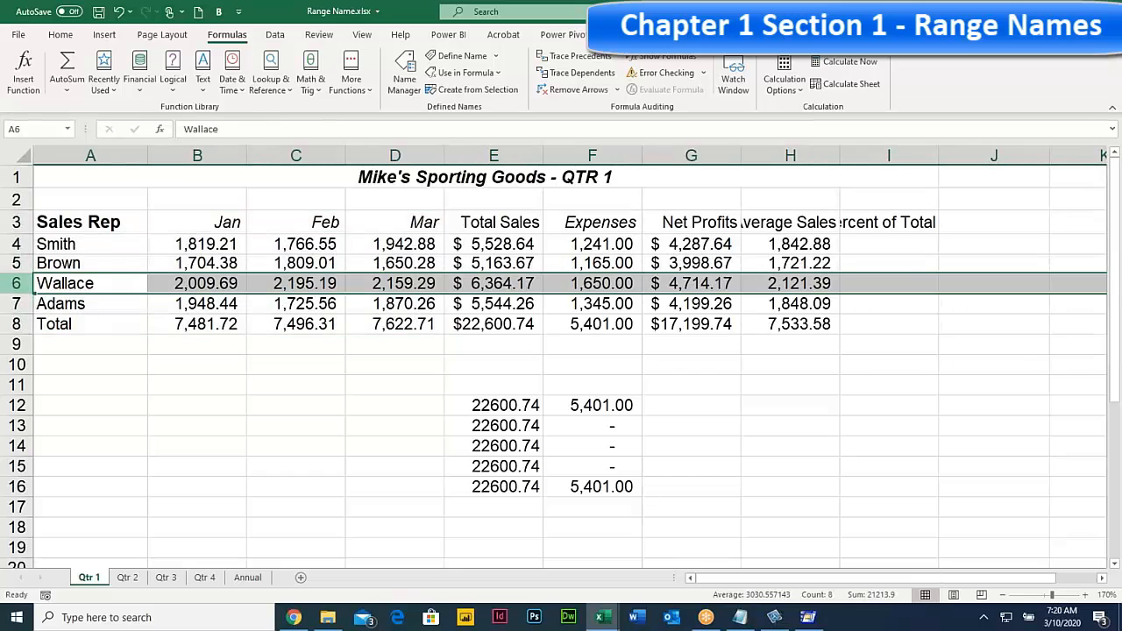
right_click(19, 283)
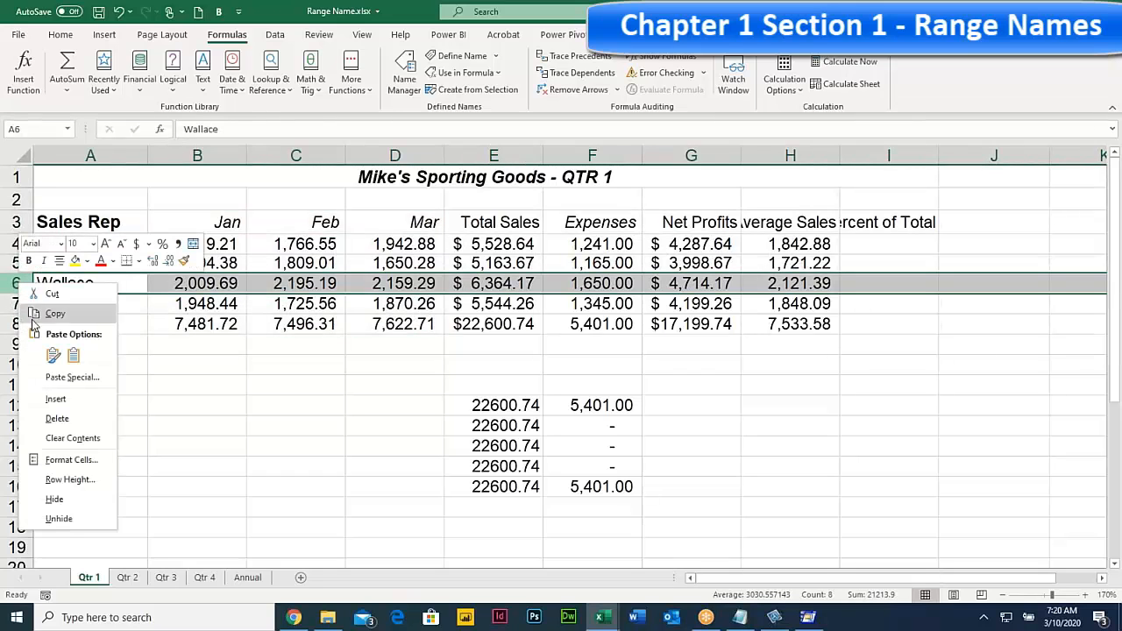
click(55, 399)
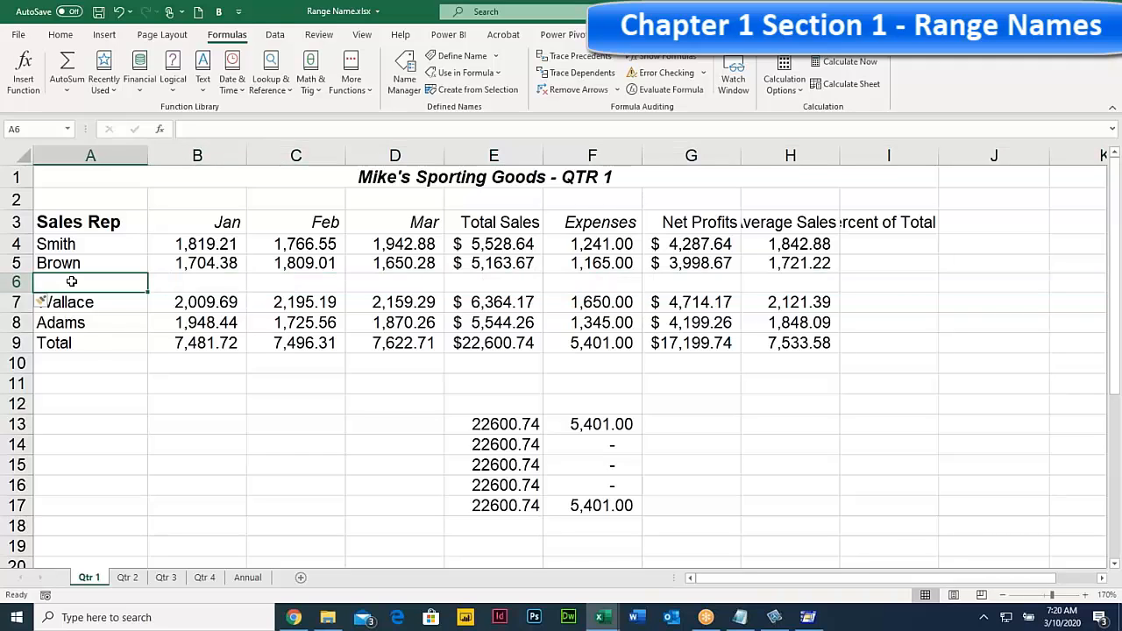
text(Hut)
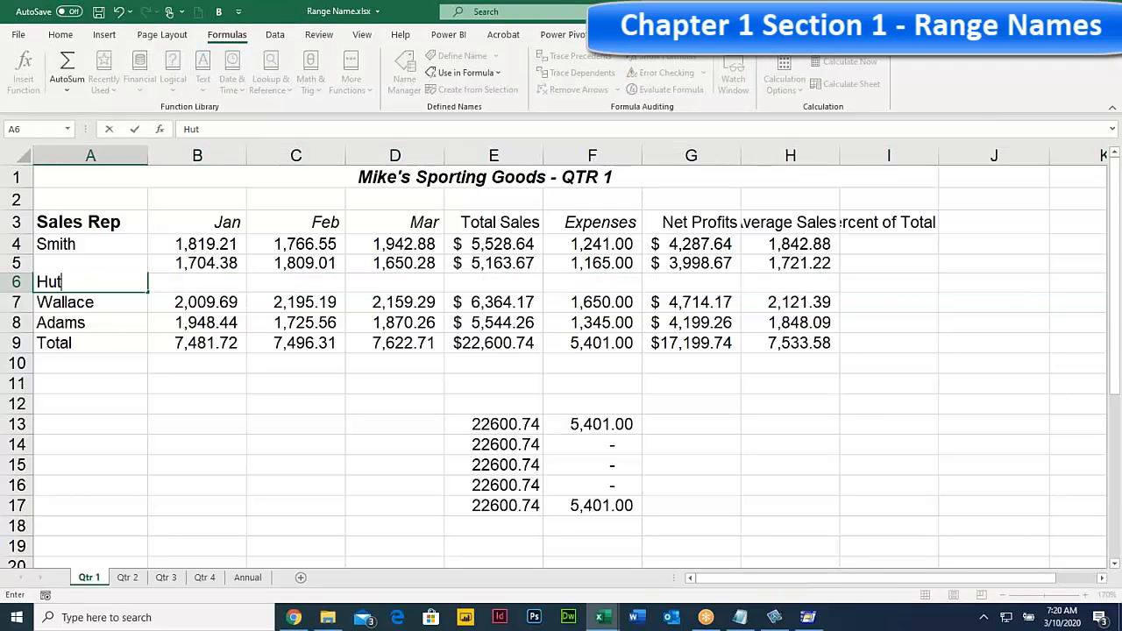
text(ch)
click(84, 321)
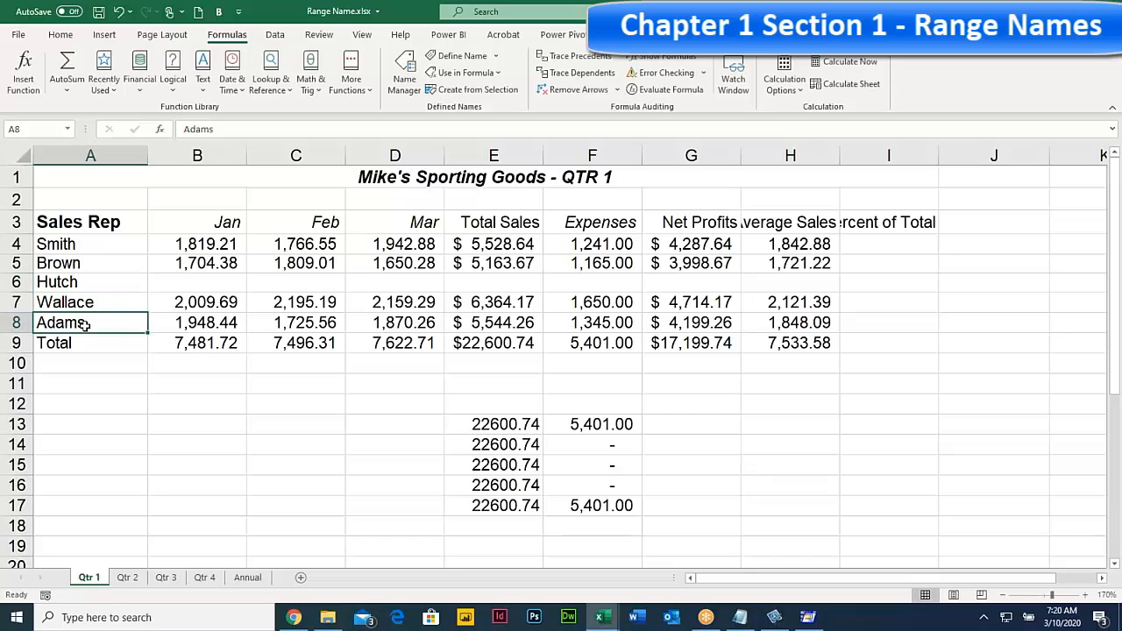
Step: Go to the named range jan and check whether it covers the inserted row 6
click(67, 129)
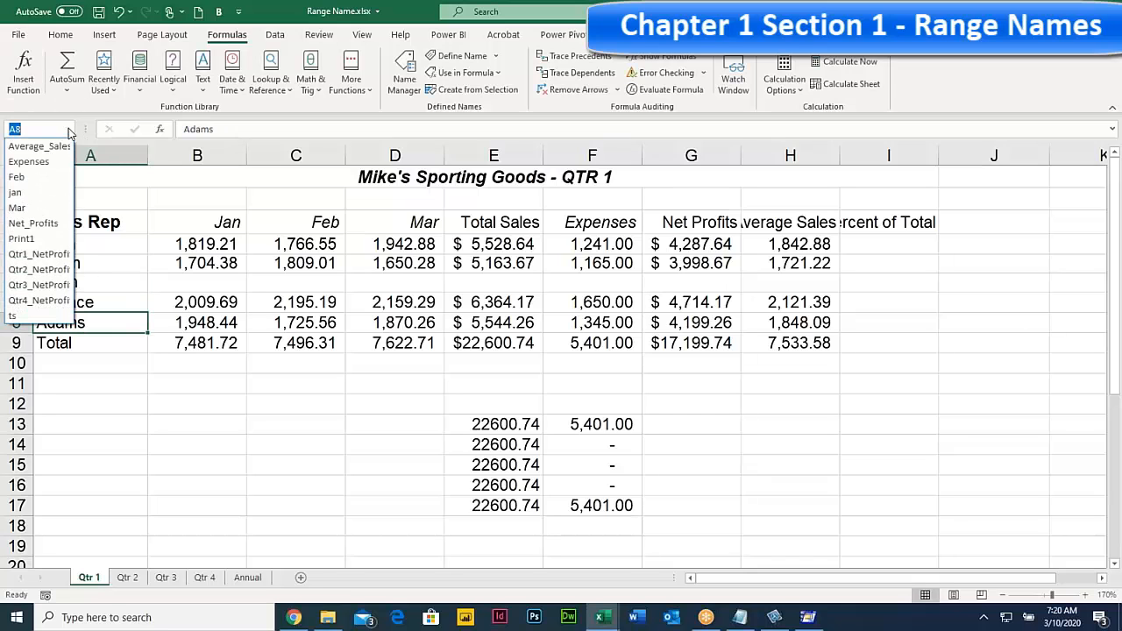
click(42, 194)
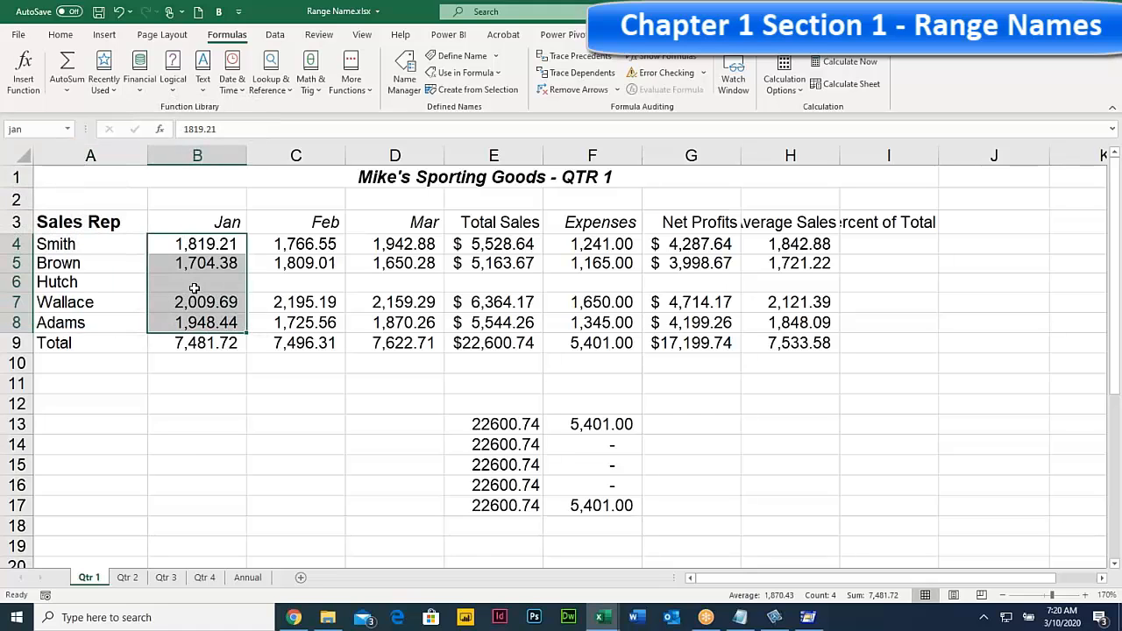
click(17, 282)
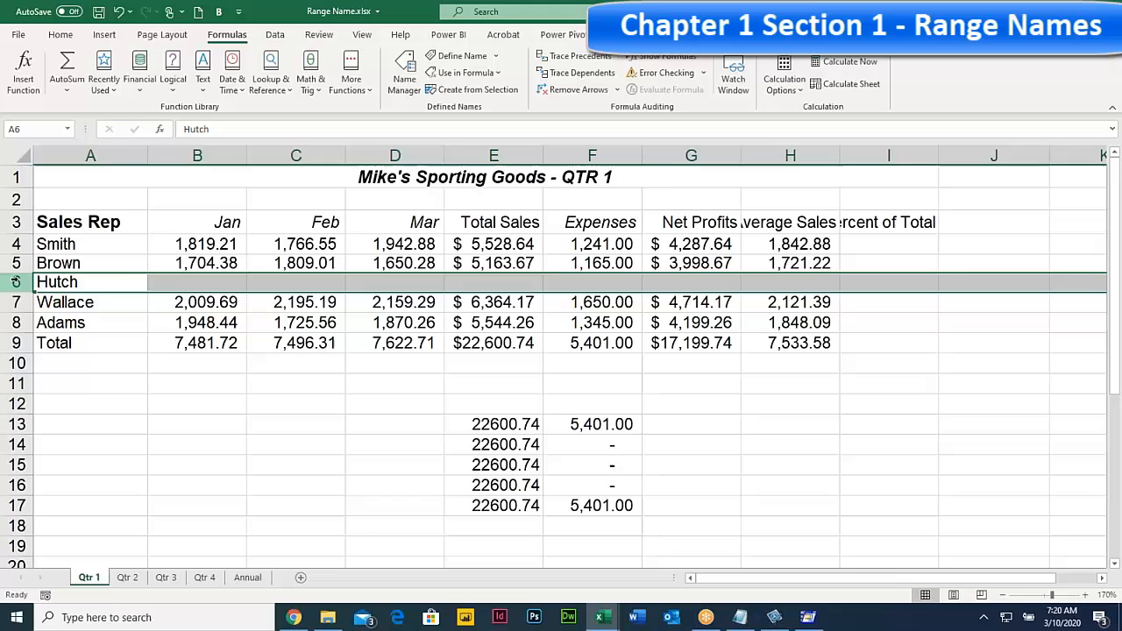
click(173, 279)
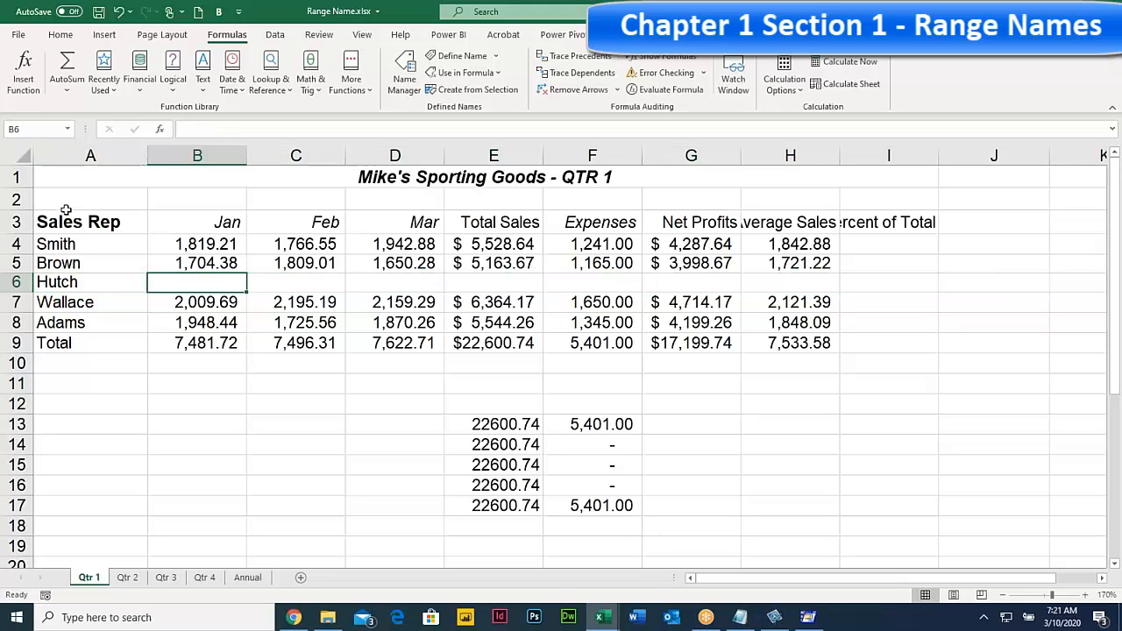
drag(54, 362, 296, 404)
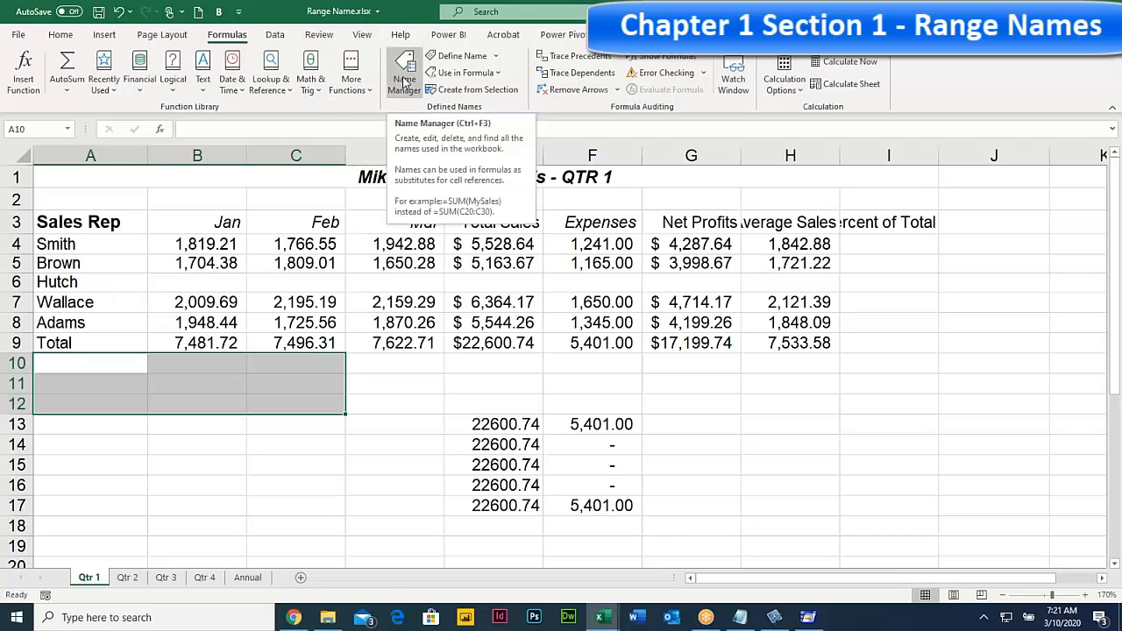
Step: Name the range A4:D22 on the Qtr 1 sheet database1
click(58, 245)
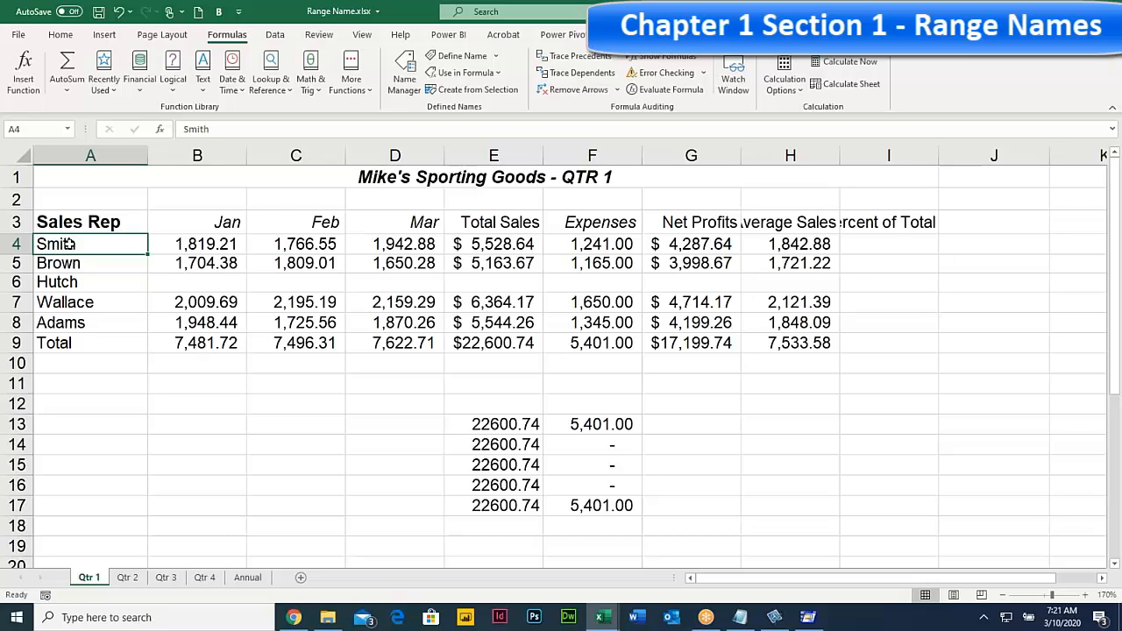
drag(63, 244, 368, 478)
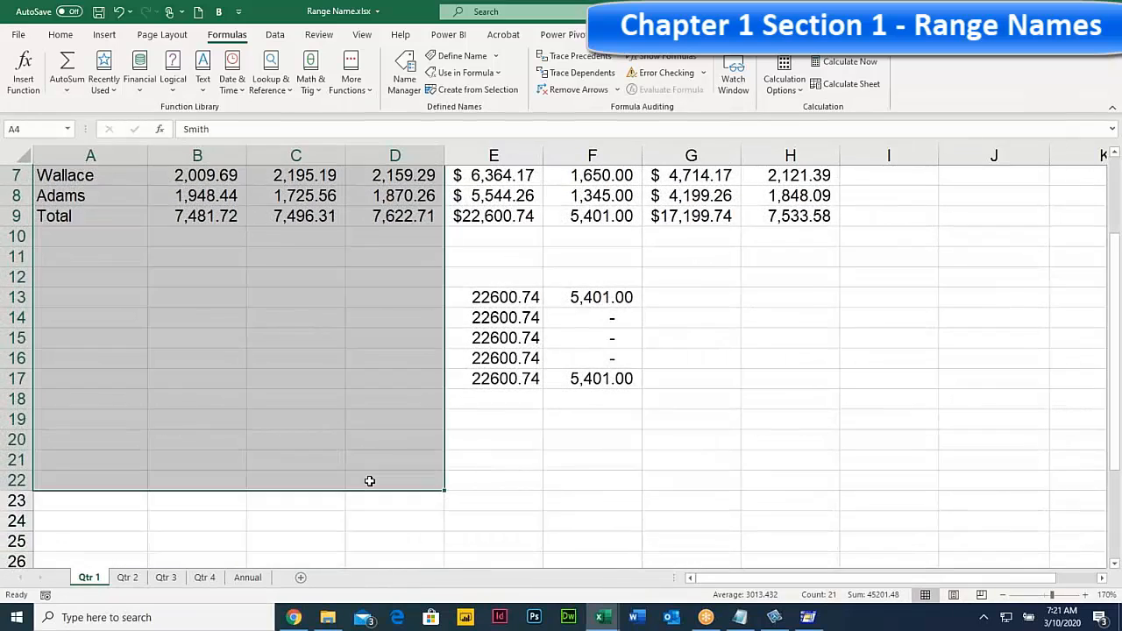
scroll(369, 481, up, 2)
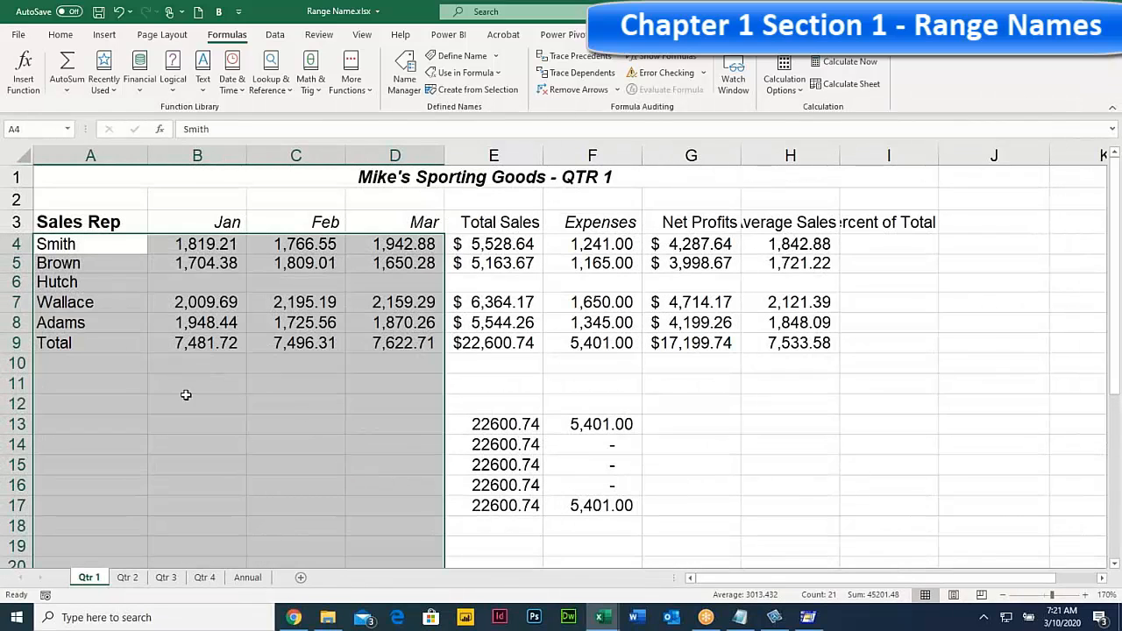
click(42, 126)
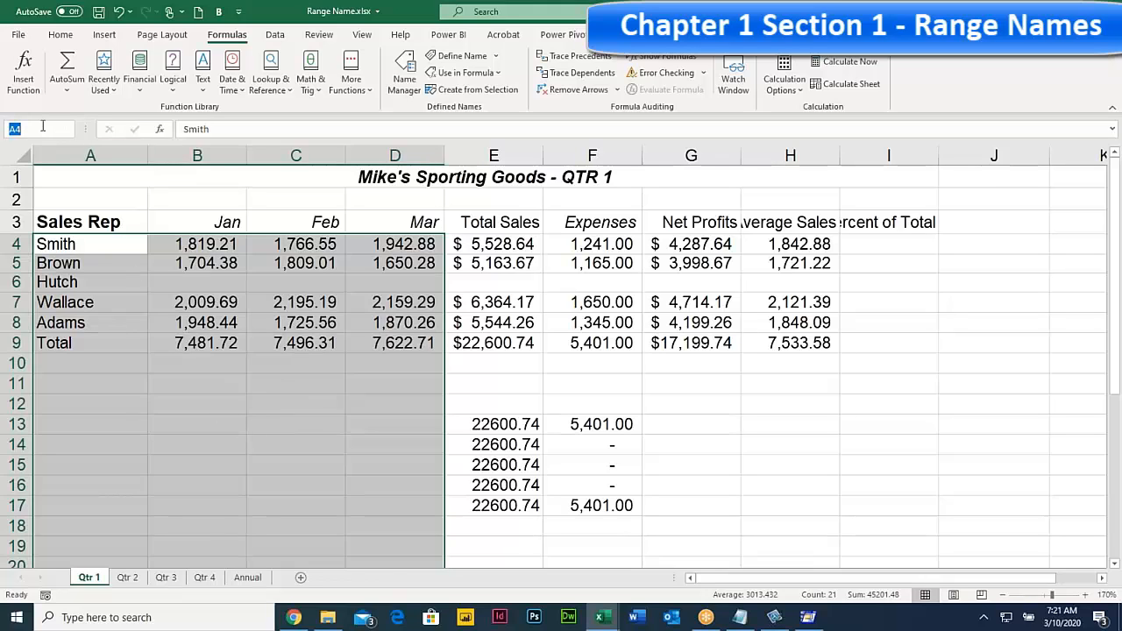
text(database1)
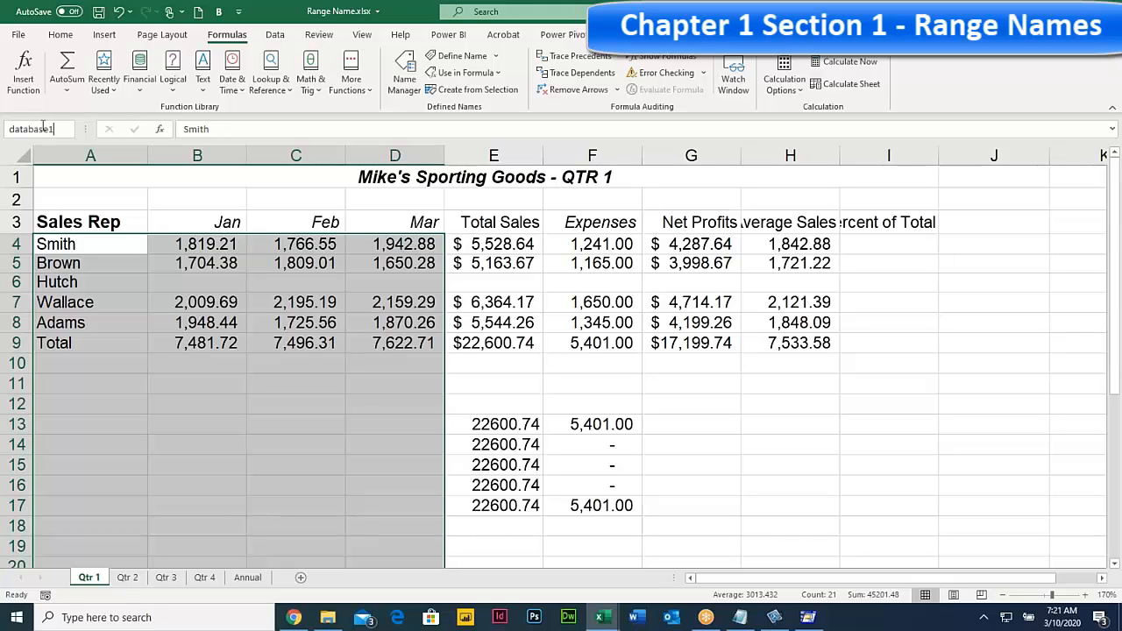
key(Return)
click(254, 406)
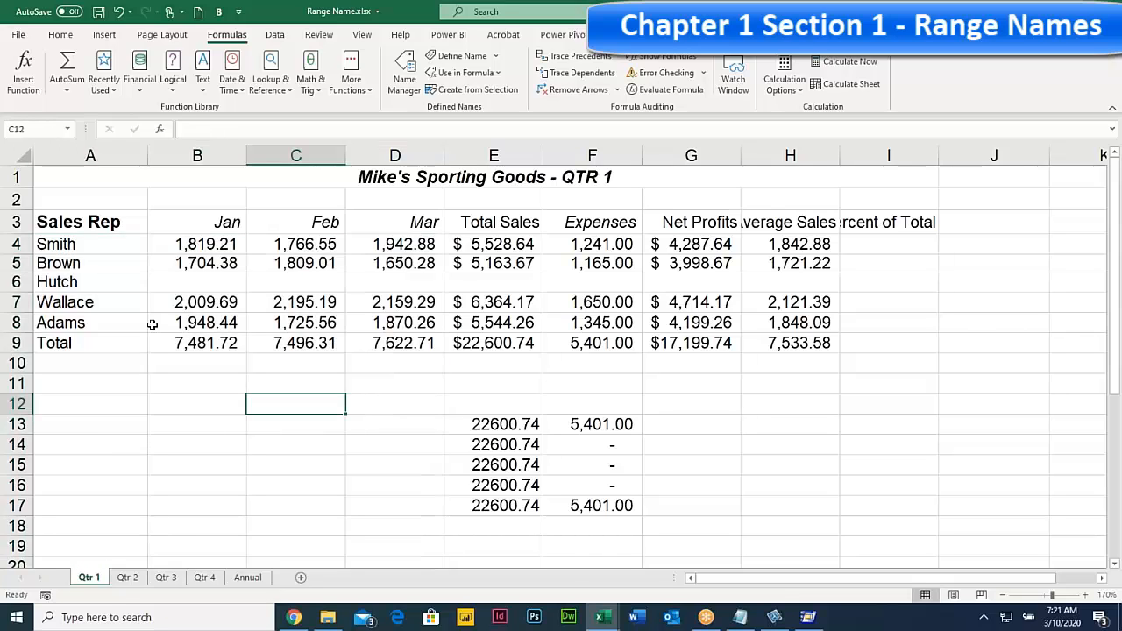
drag(61, 225, 315, 346)
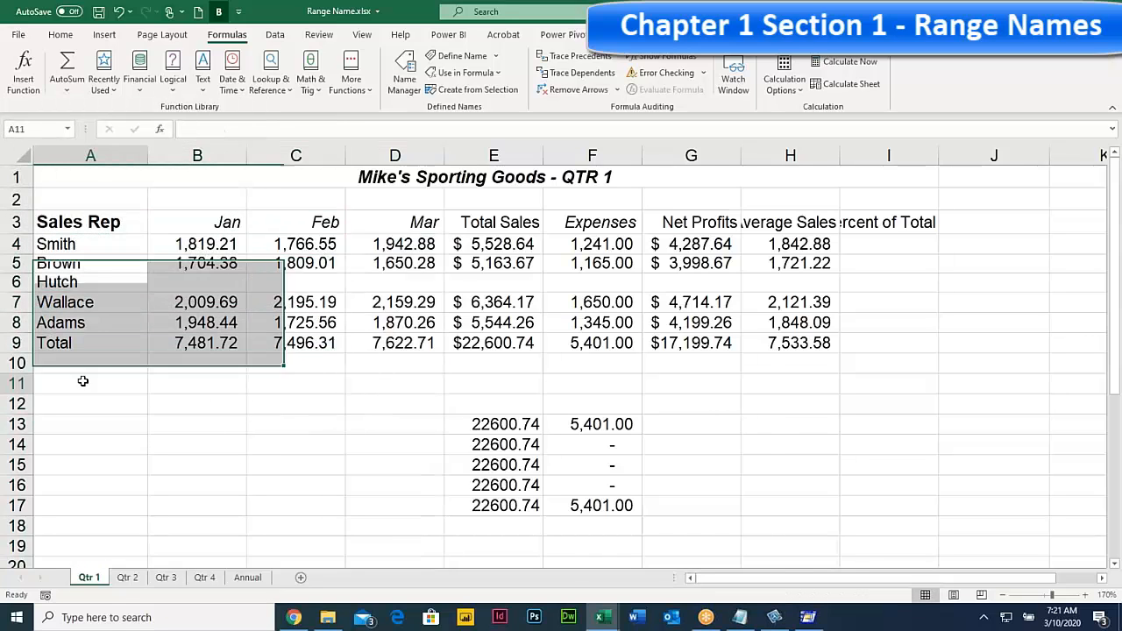
drag(83, 380, 359, 560)
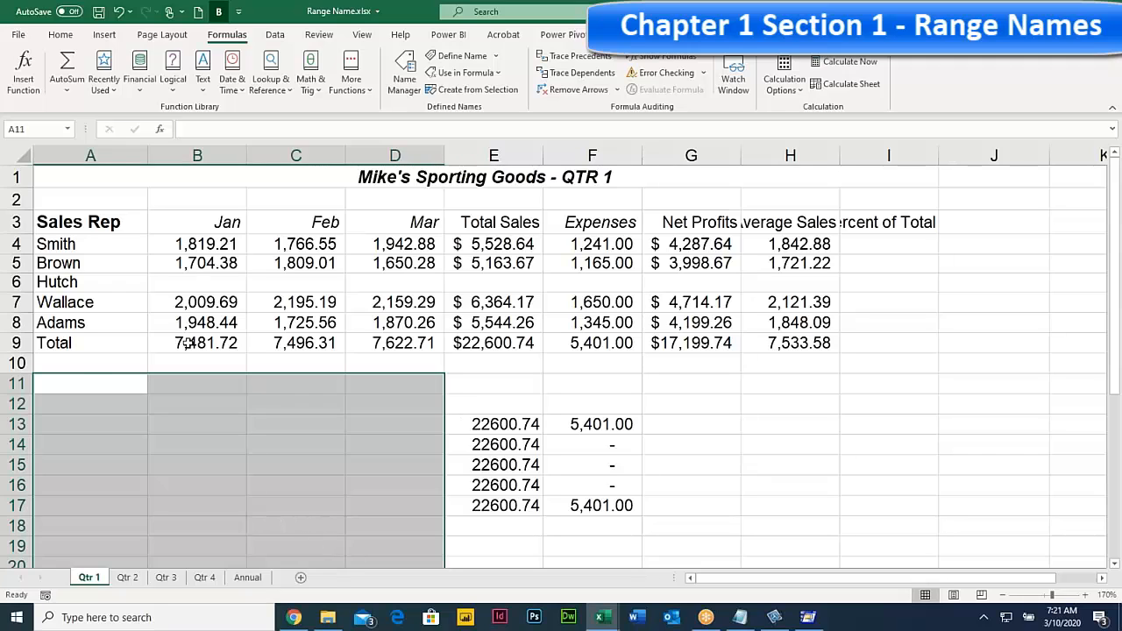
click(84, 366)
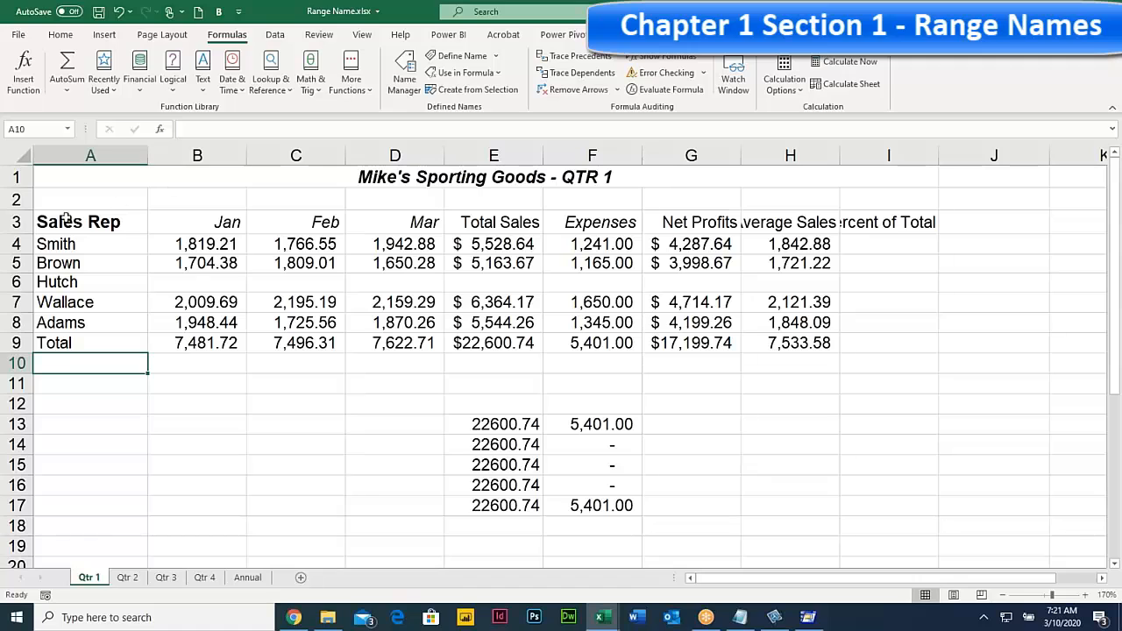
drag(87, 379, 360, 565)
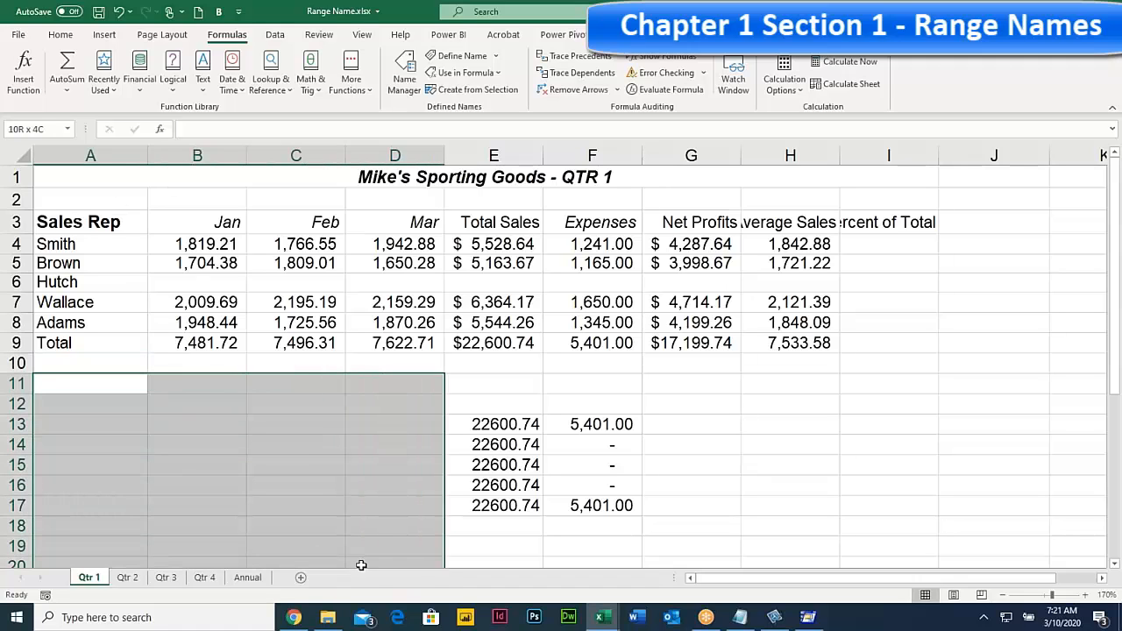
Step: Delete the inserted row 6 from the Qtr 1 sheet
click(70, 224)
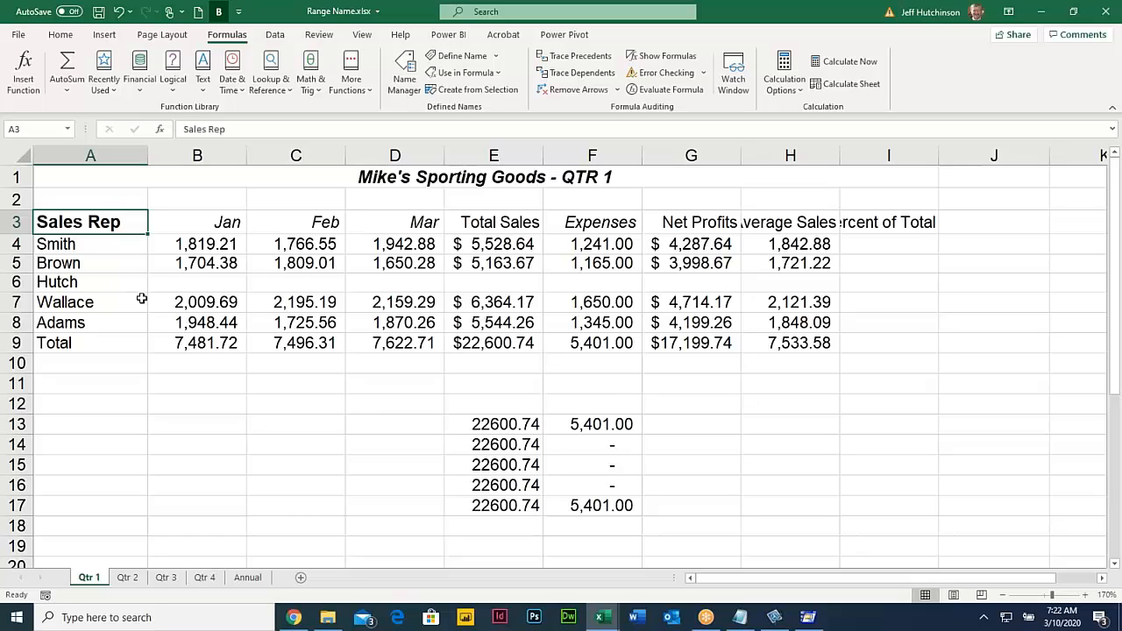
right_click(16, 281)
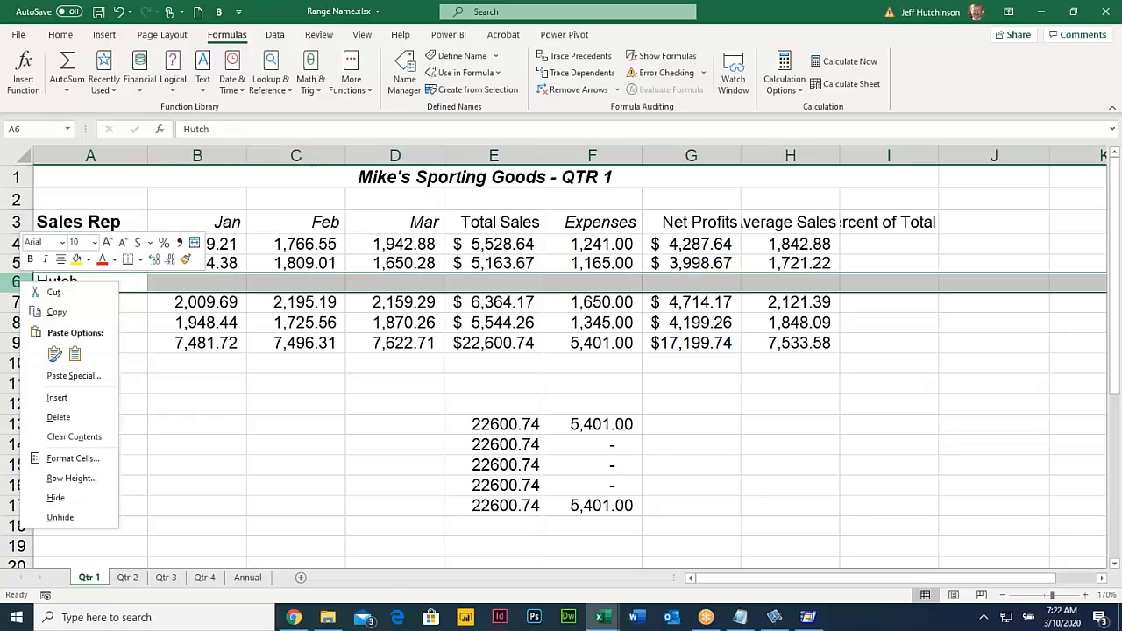
click(58, 417)
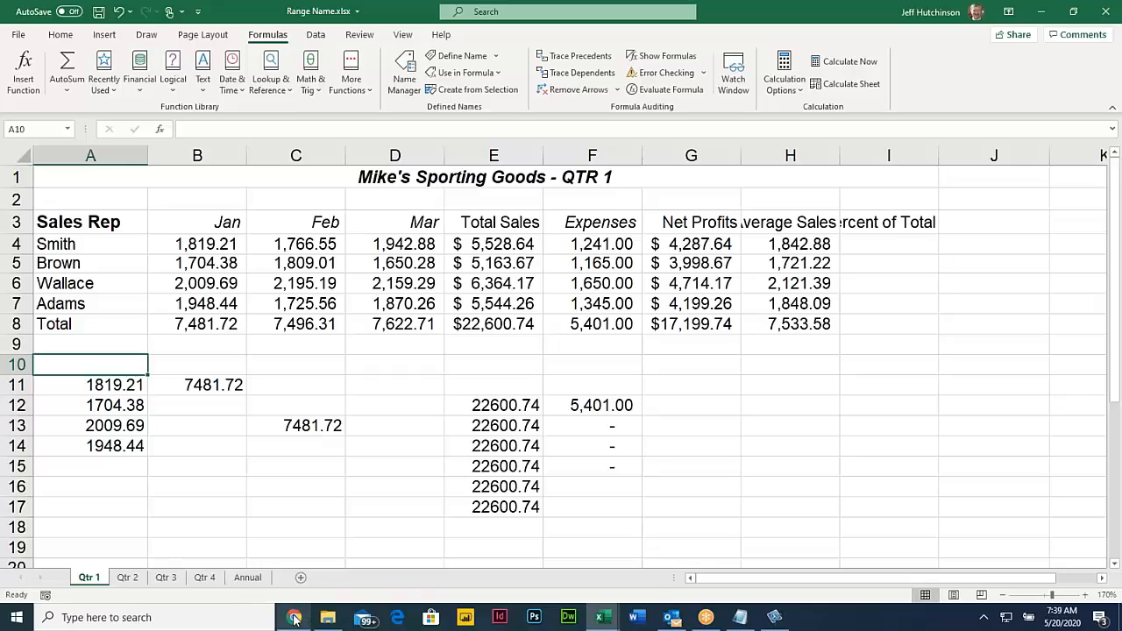
Step: Switch to the Excel365-2 PDF in Chrome and review the range name exercises from Name Manager through Hidden Range Name
click(295, 617)
scroll(554, 333, down, 6)
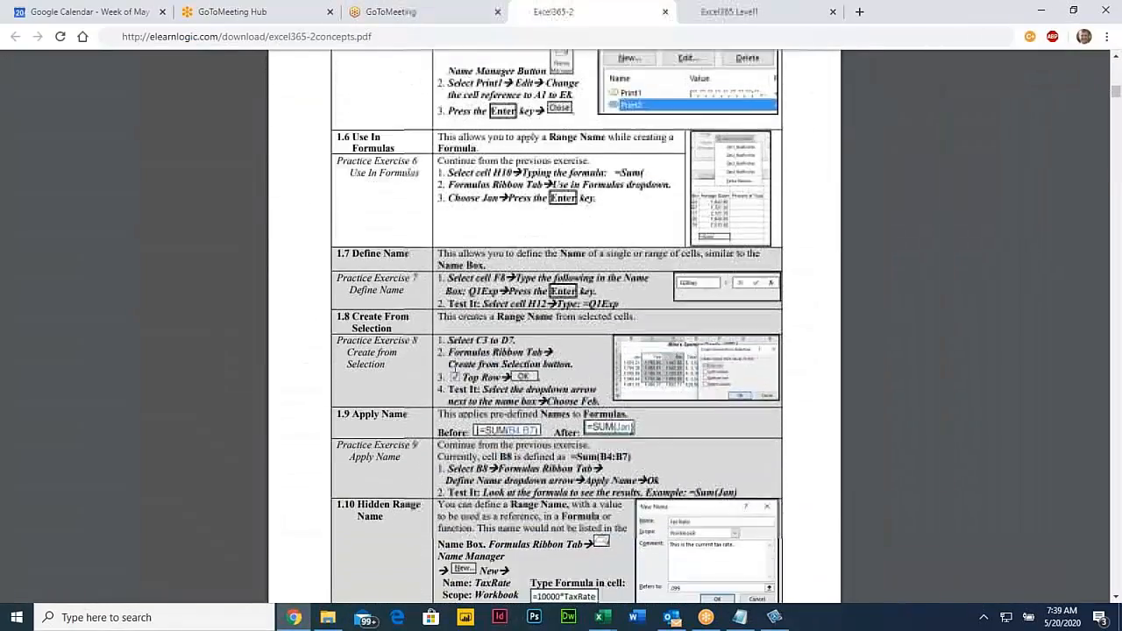
scroll(354, 384, down, 3)
scroll(354, 384, up, 6)
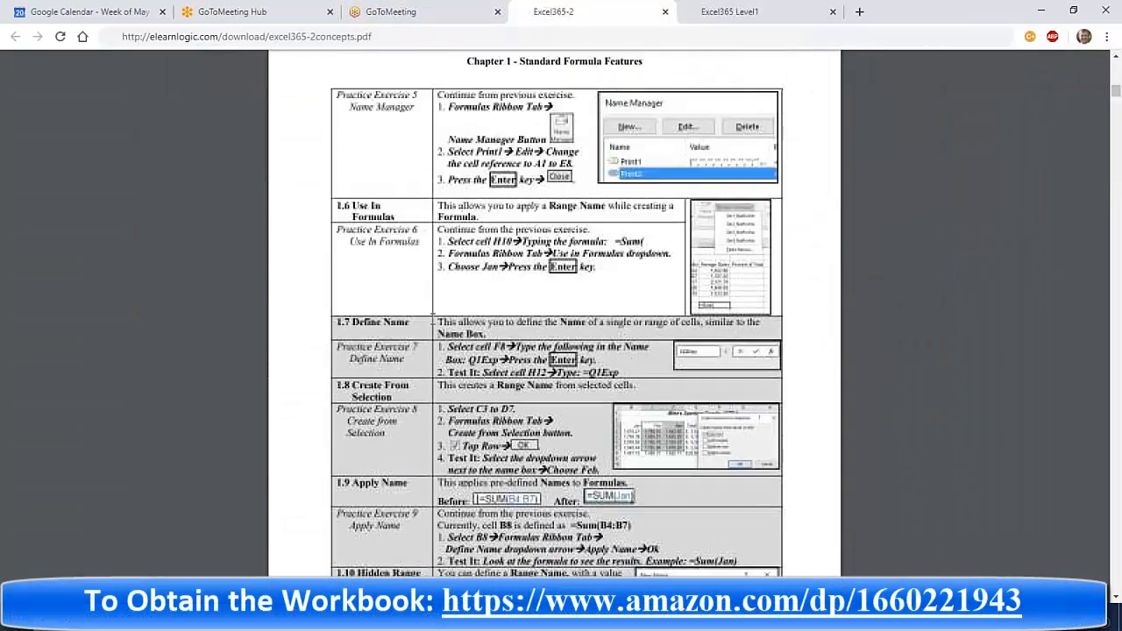
drag(354, 384, 438, 541)
scroll(438, 544, down, 8)
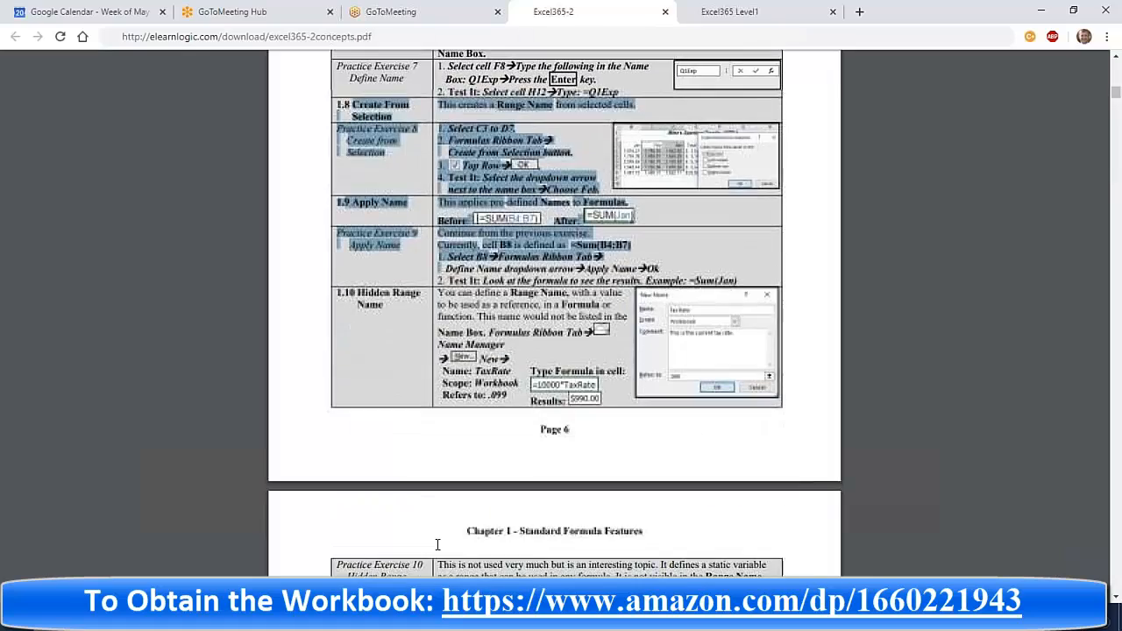
scroll(437, 544, down, 10)
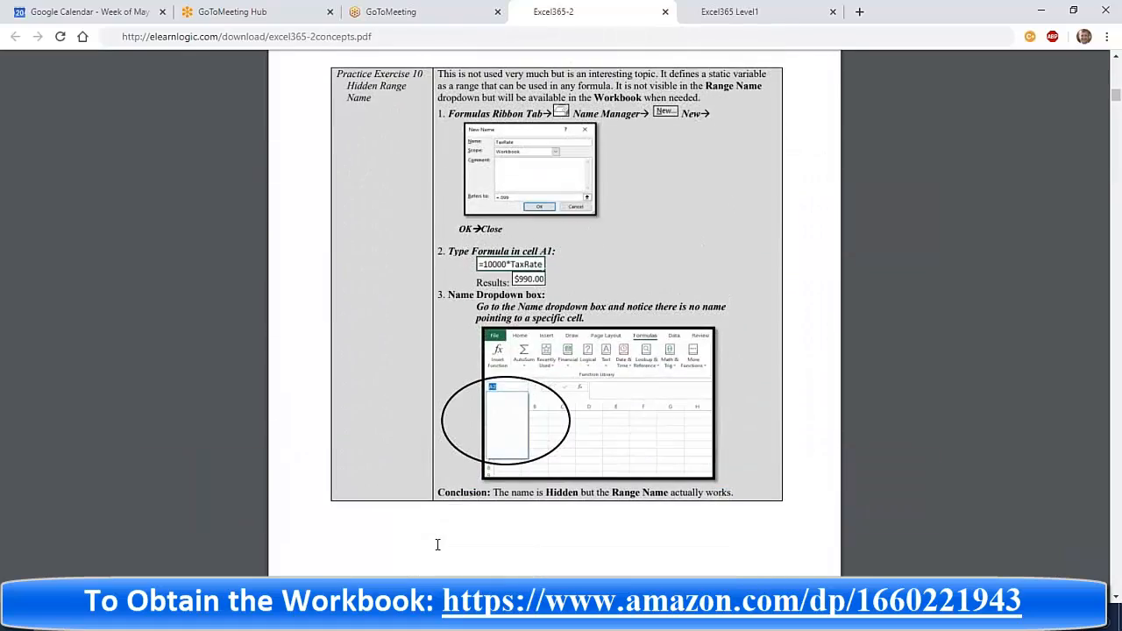
Step: Review the References, Manual Addition and Sum Across Sheets topics in Section 2: 3D Formulas Across Worksheets
scroll(437, 544, down, 3)
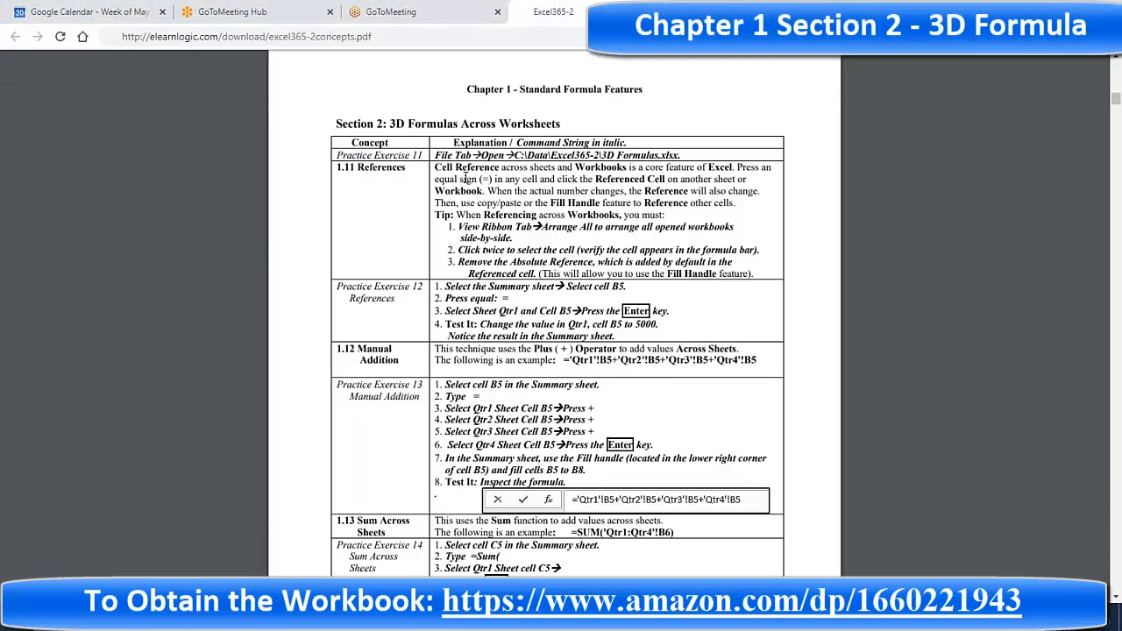
drag(427, 167, 472, 330)
drag(356, 349, 416, 367)
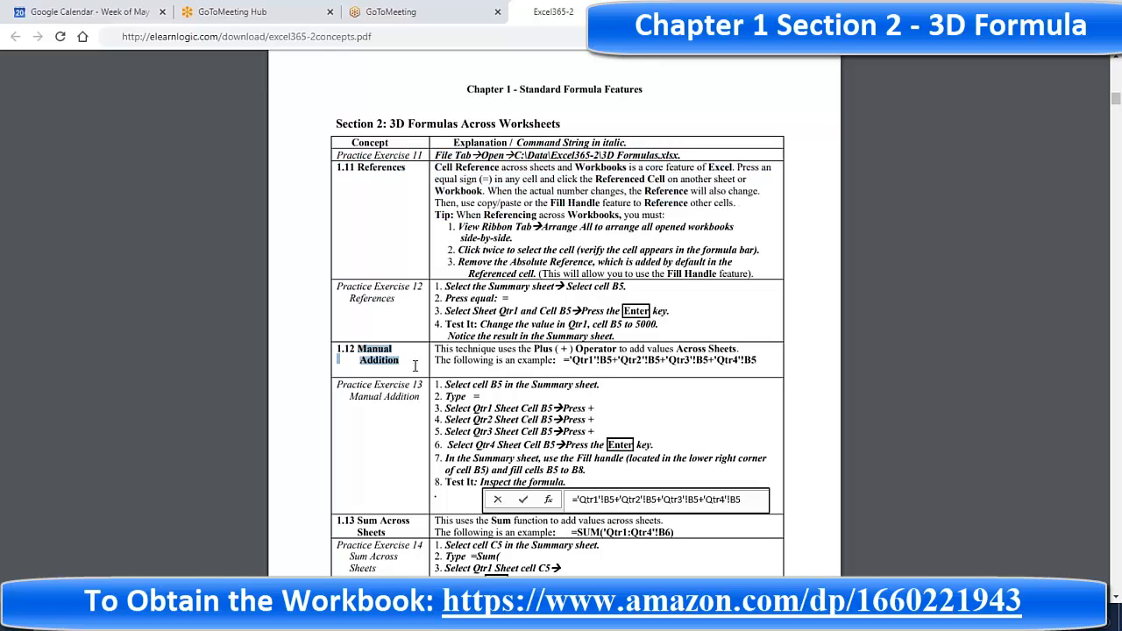
drag(346, 523, 401, 545)
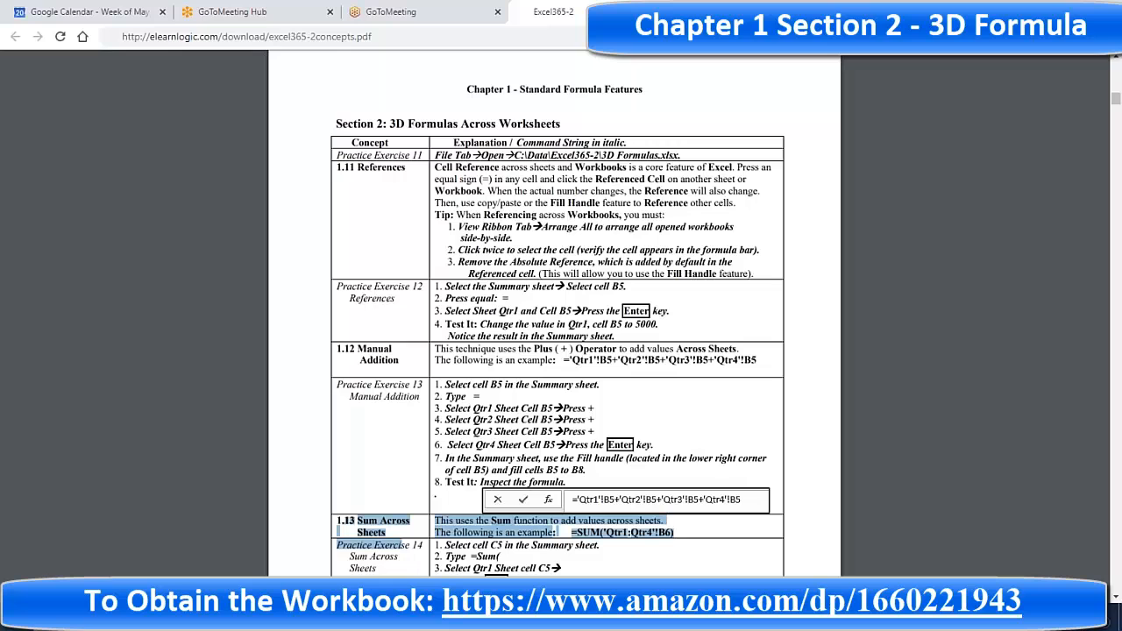
Step: Switch to the Range Name.xlsx workbook in Excel and select the first Total Sales cell, B3, on the Annual sheet
mouse_move(601, 617)
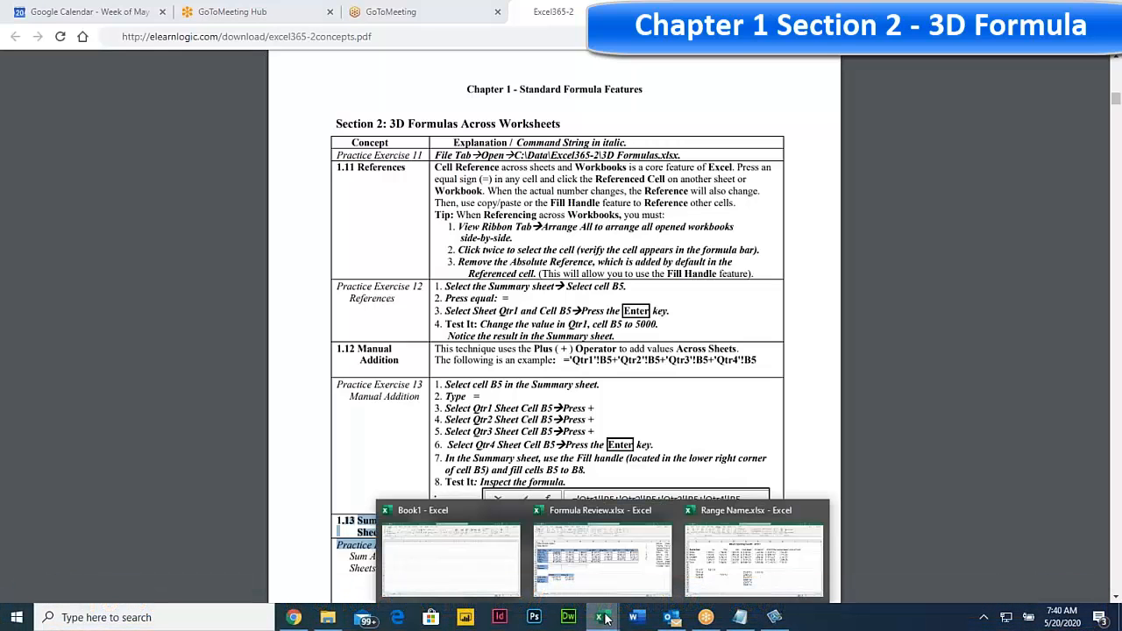
click(709, 575)
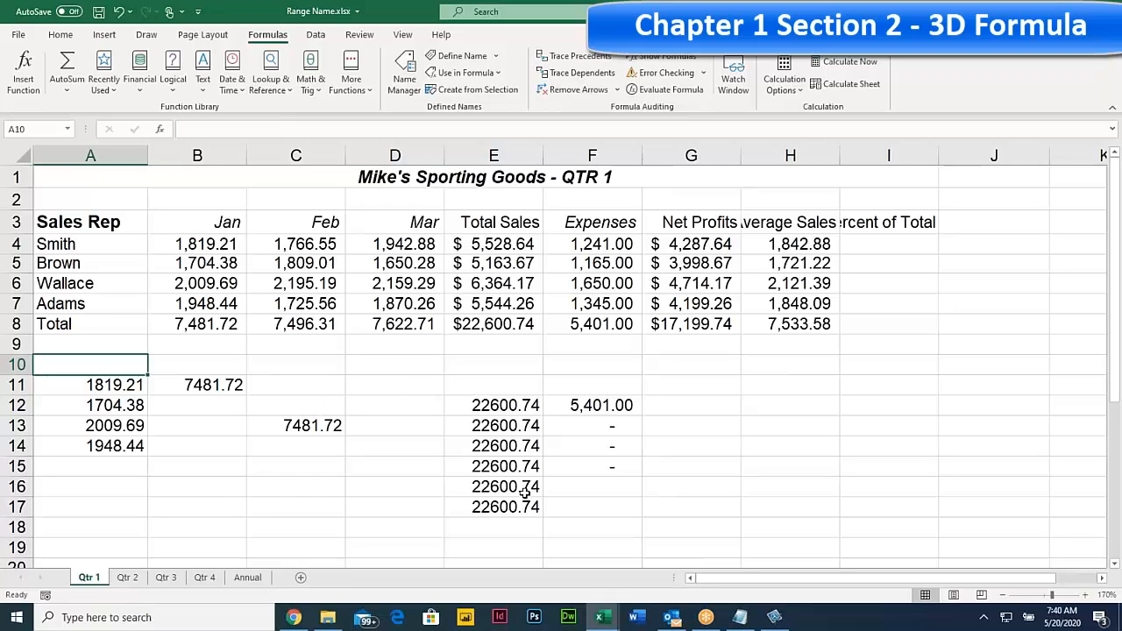
click(248, 578)
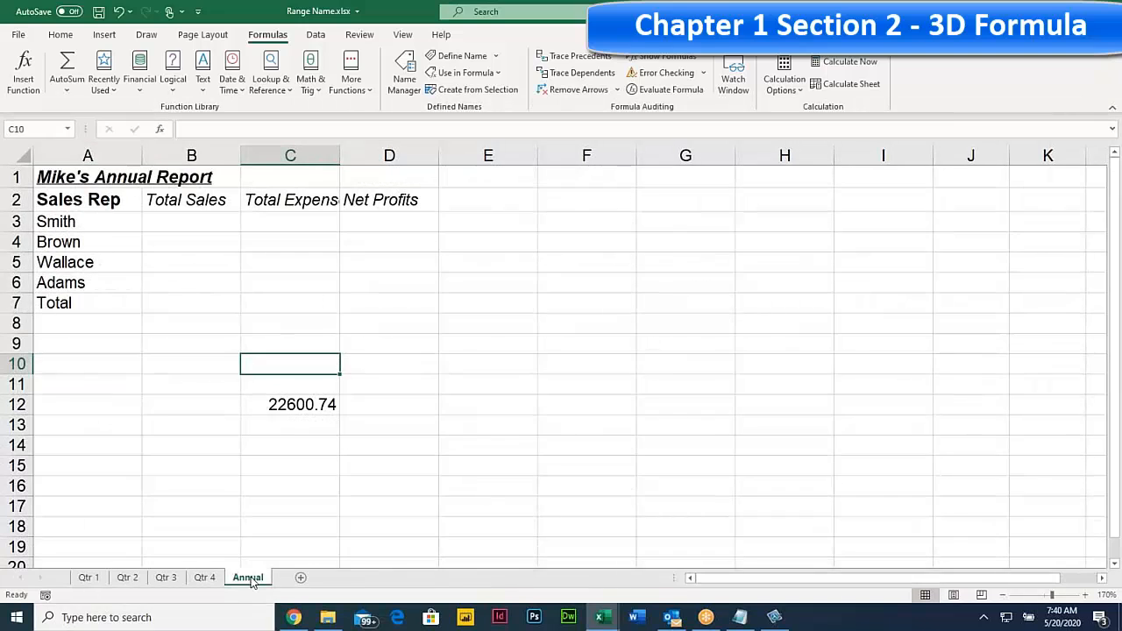
click(193, 220)
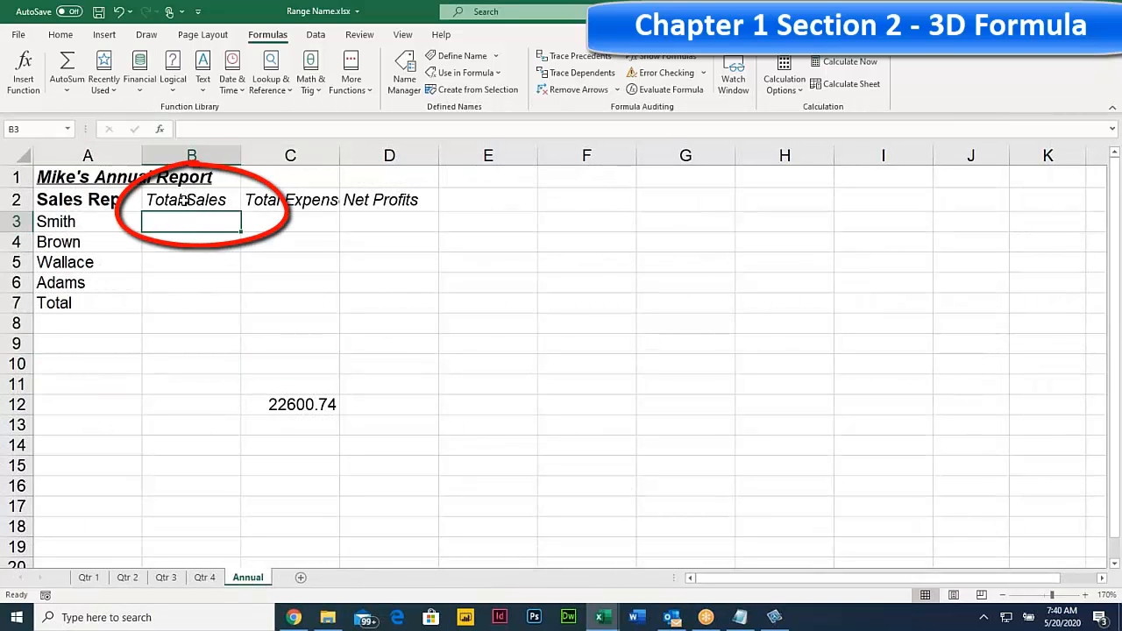
click(180, 201)
click(178, 217)
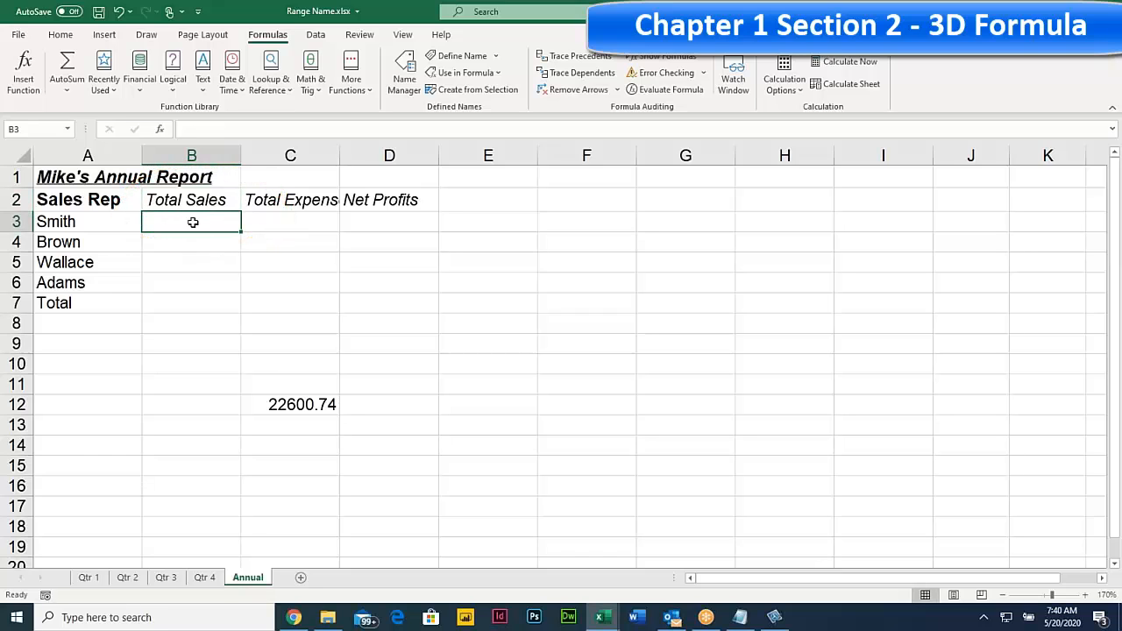
Step: Check the first sales rep's Total Sales cell, E4, on each sheet from Qtr 1 to Qtr 4, and return to the Annual sheet
click(89, 578)
click(490, 245)
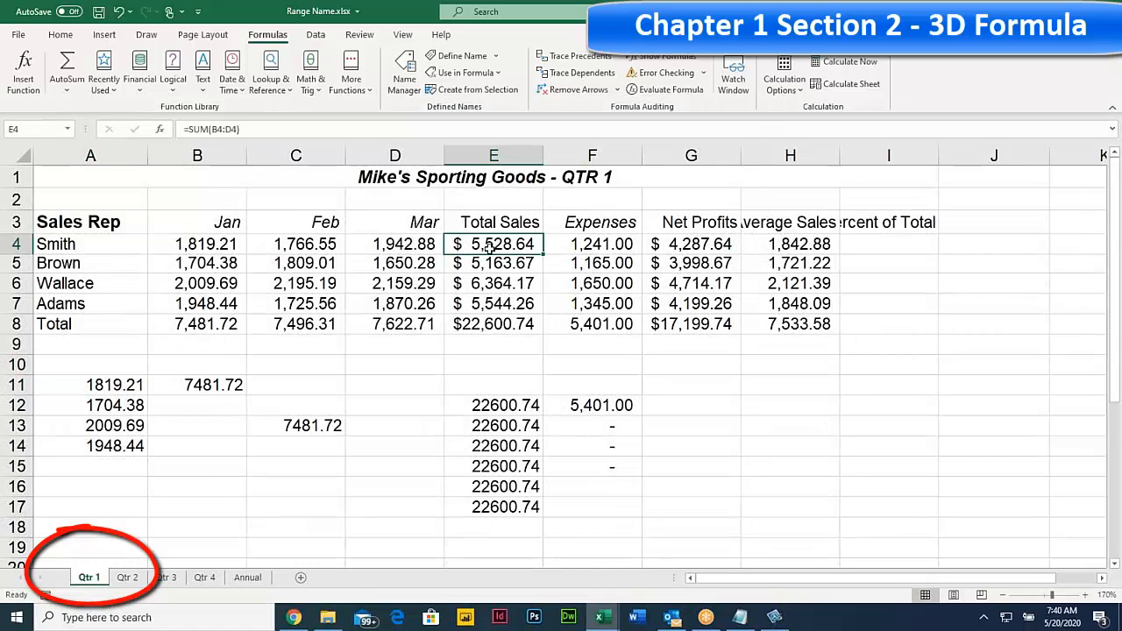
click(127, 576)
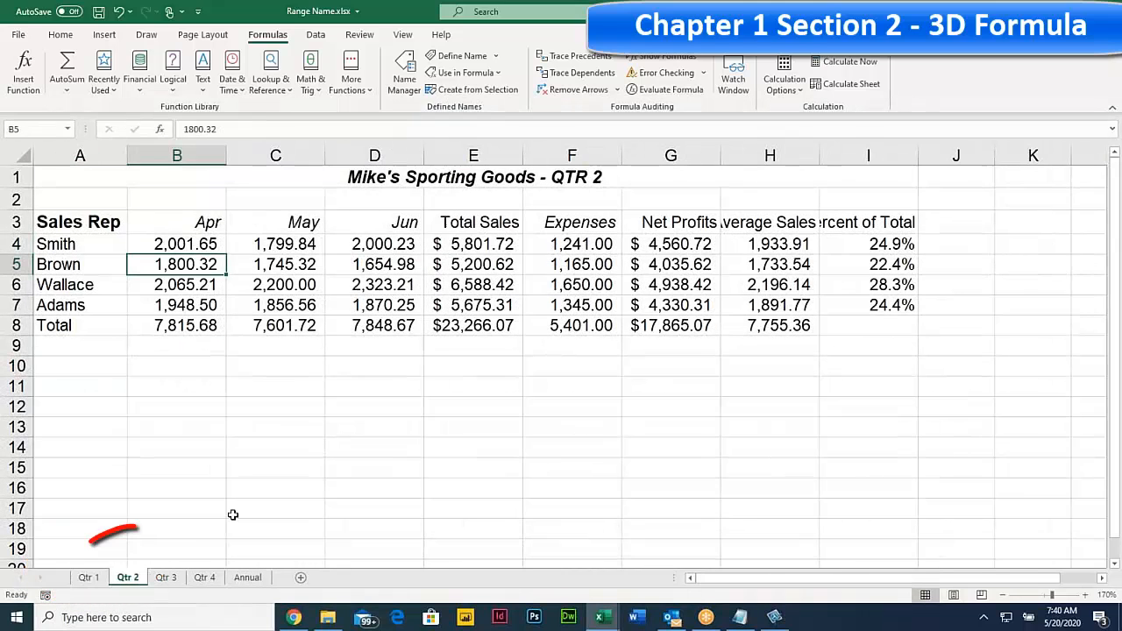
click(479, 246)
click(166, 577)
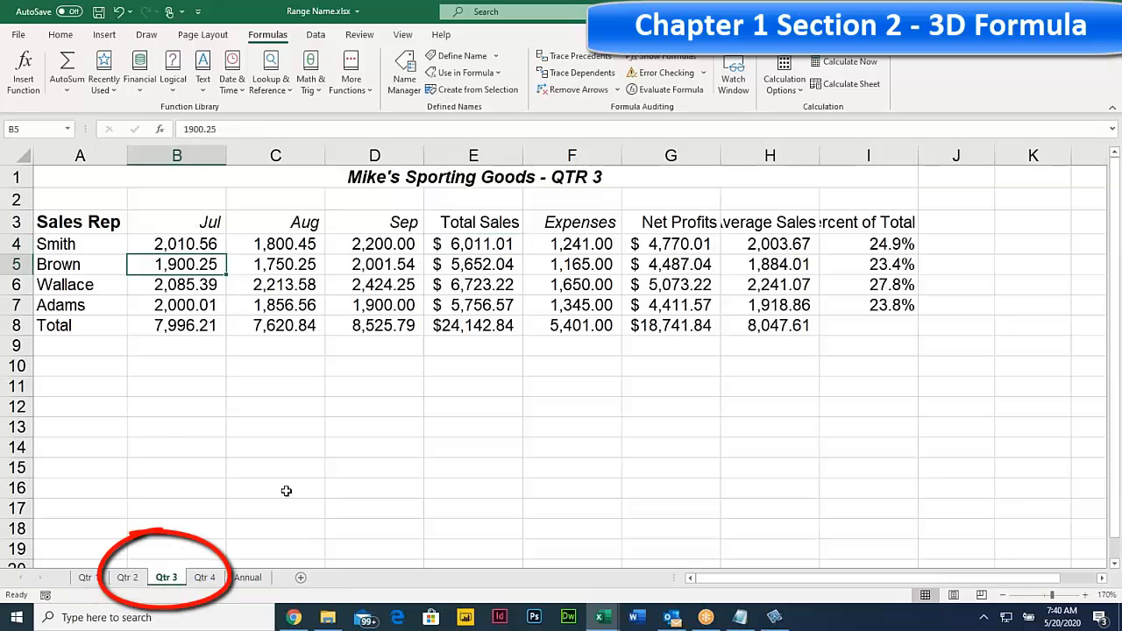
click(477, 251)
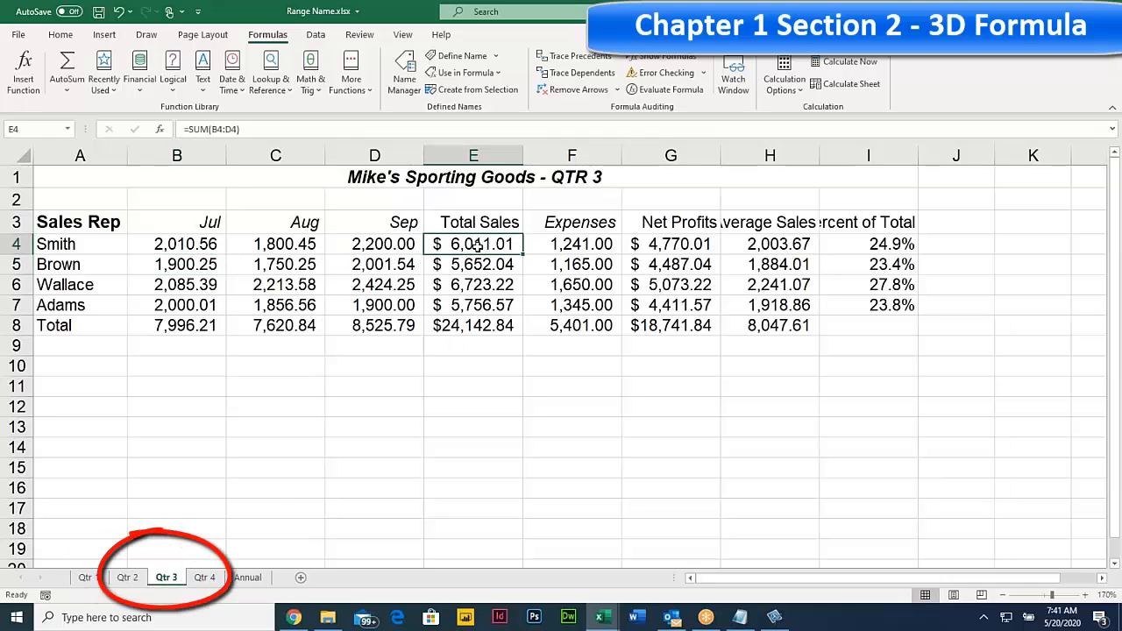
click(207, 579)
click(453, 246)
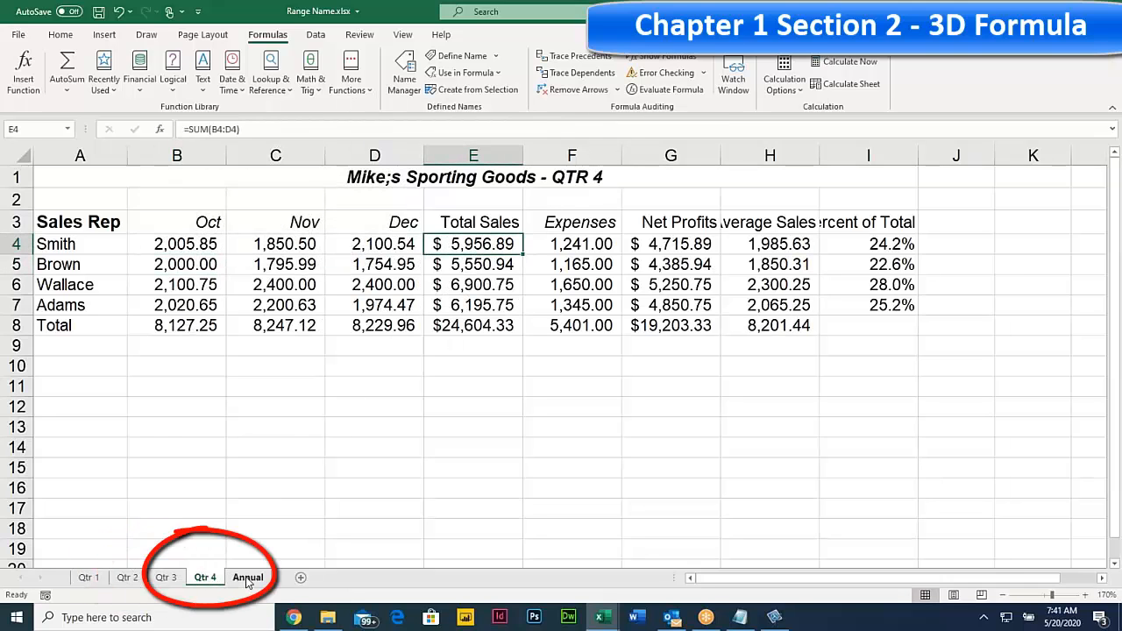
click(248, 578)
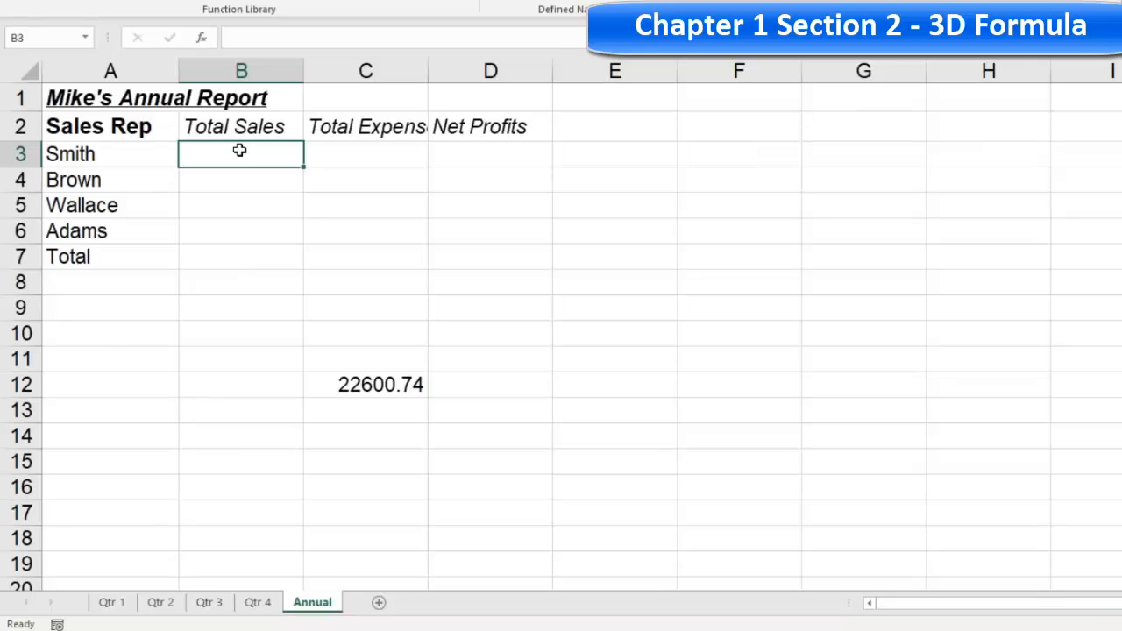
Step: Start a formula in B3 of the Annual sheet that adds cell E4 from the Qtr 1 and Qtr 2 sheets
text(=)
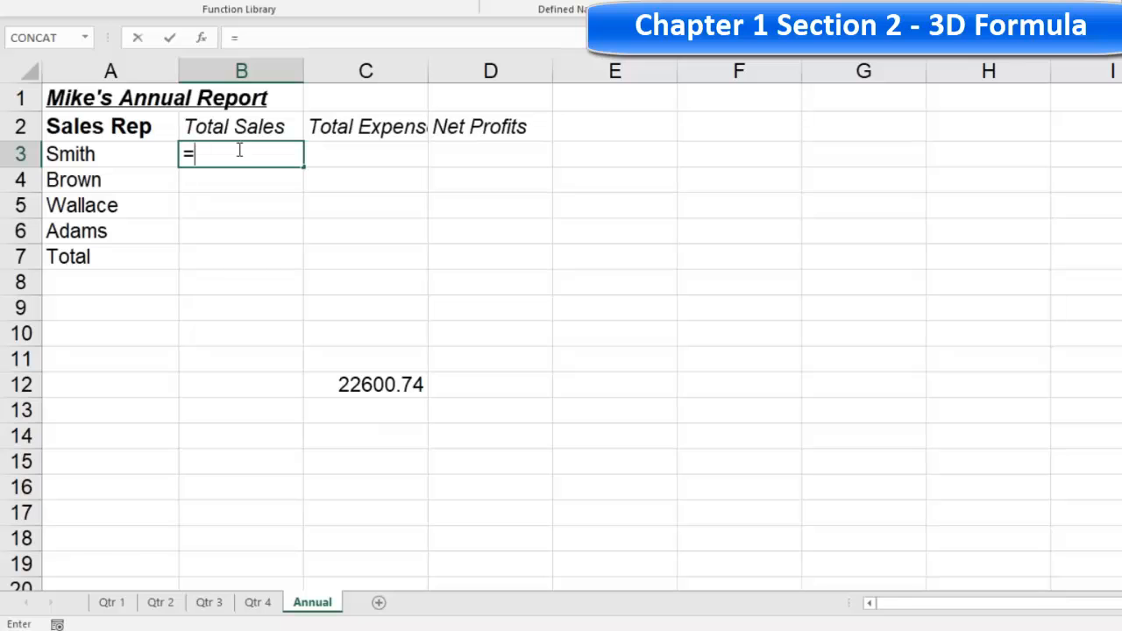
click(113, 602)
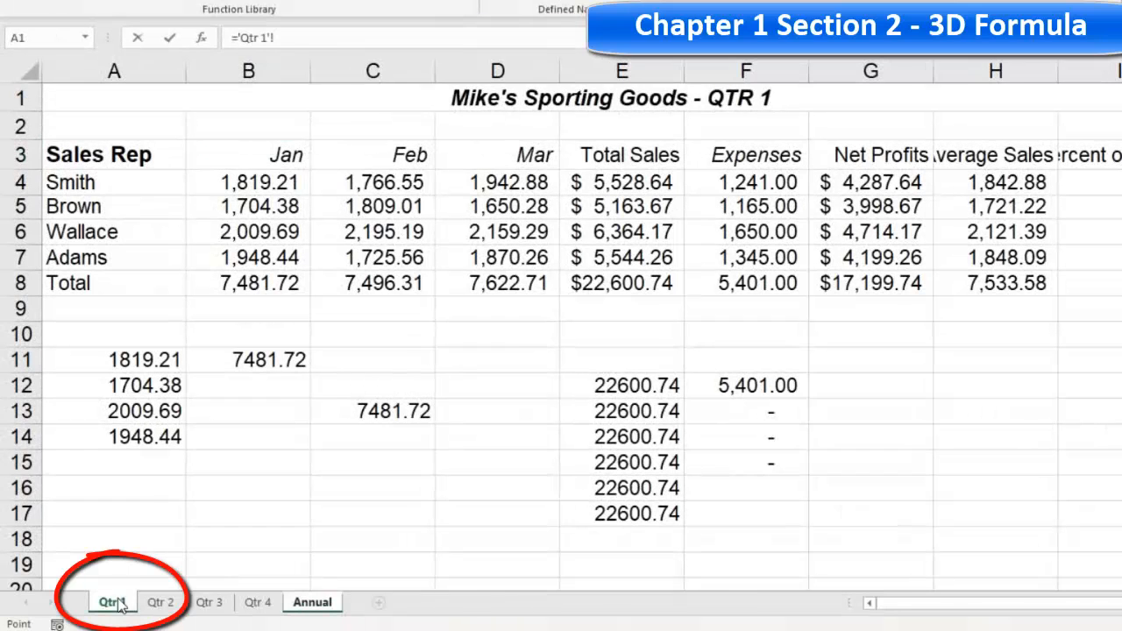
click(611, 182)
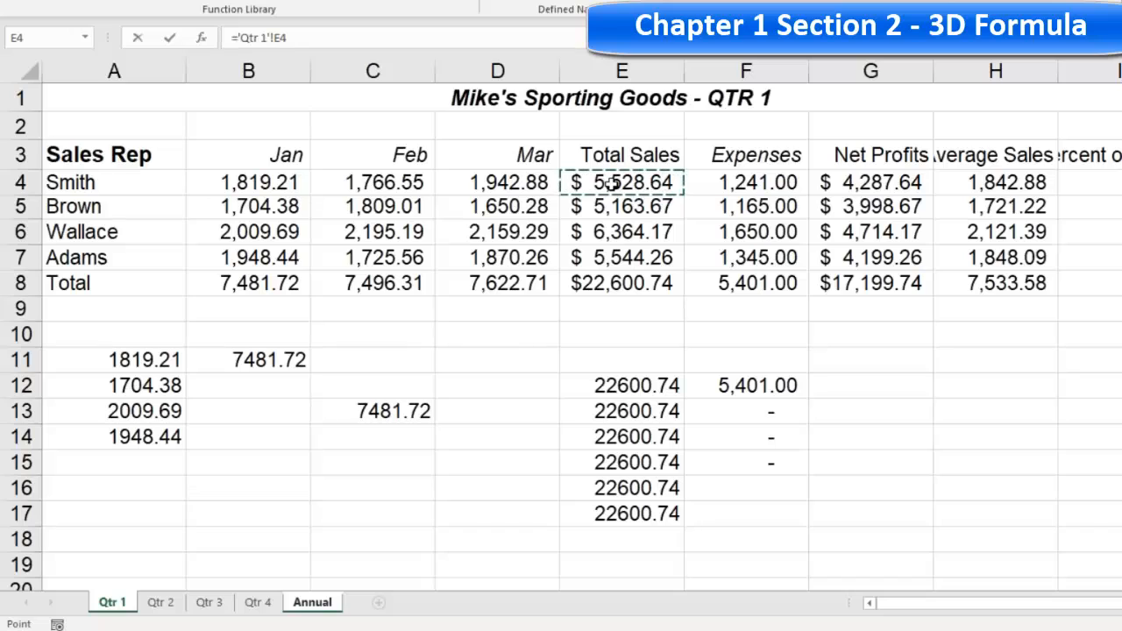
text(+)
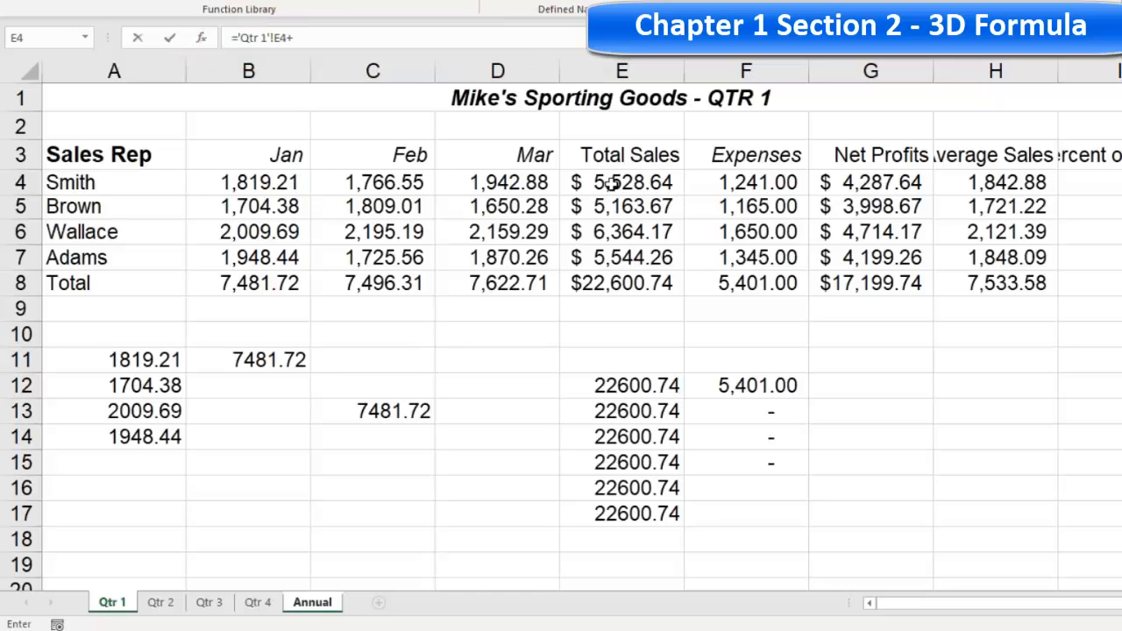
click(175, 603)
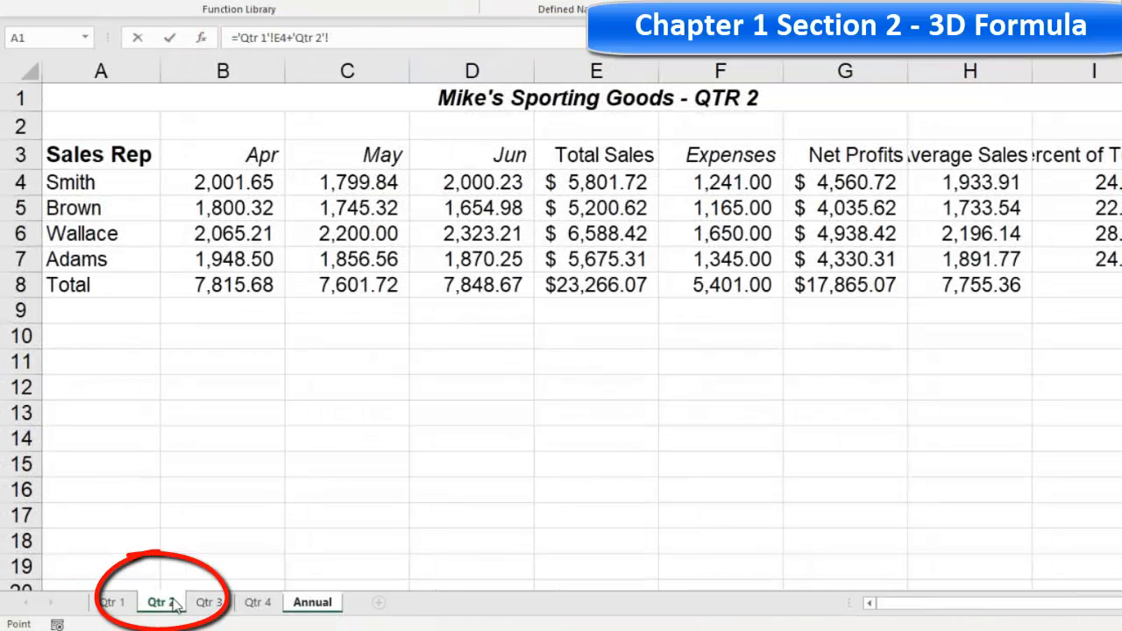
click(589, 181)
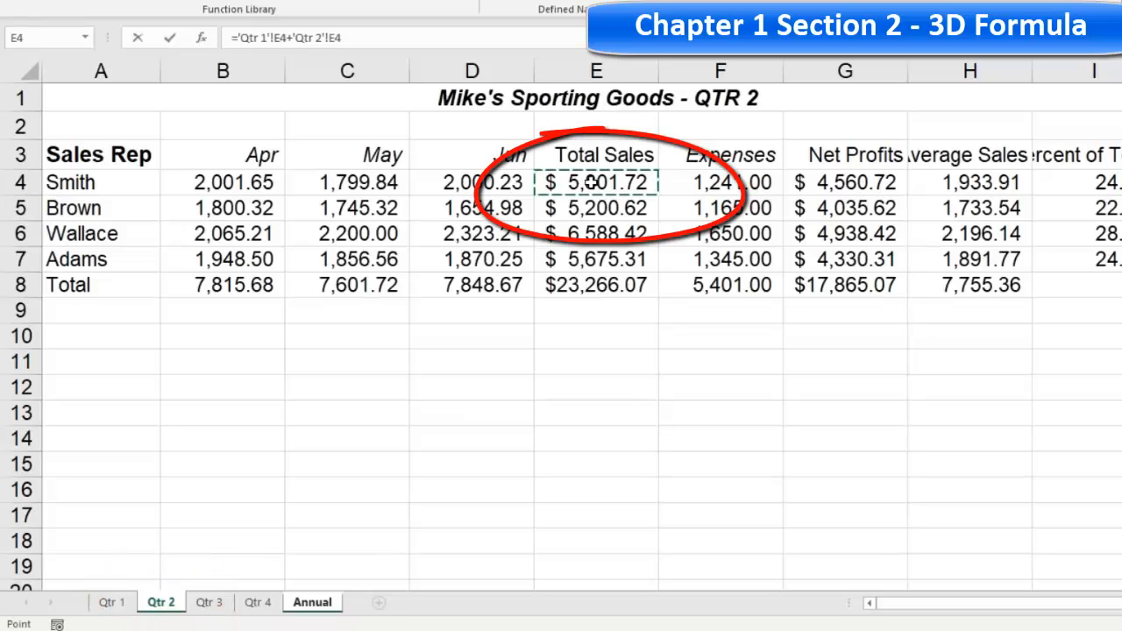
text(+)
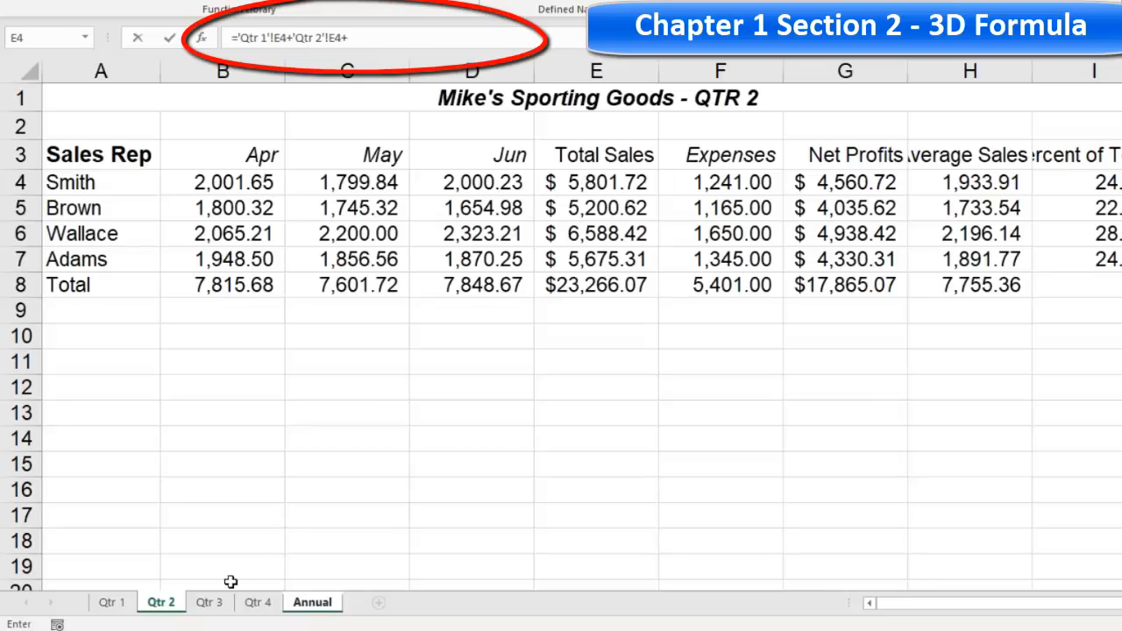
Step: Complete the formula with E4 from the Qtr 3 and Qtr 4 sheets, and fill it down from B3 to B7
click(211, 603)
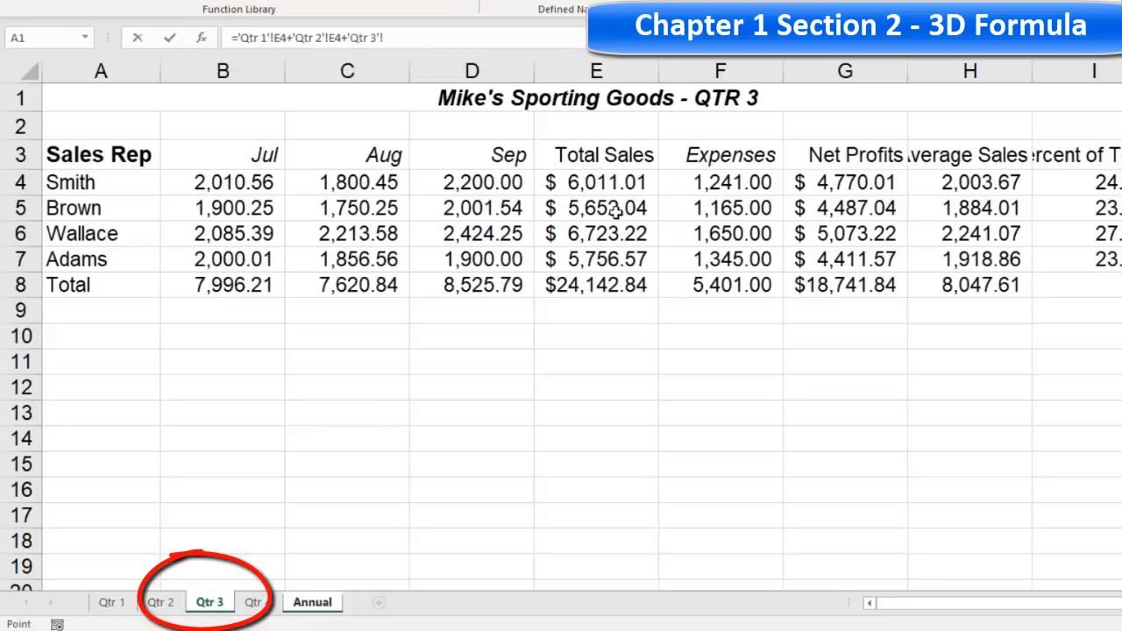
click(596, 182)
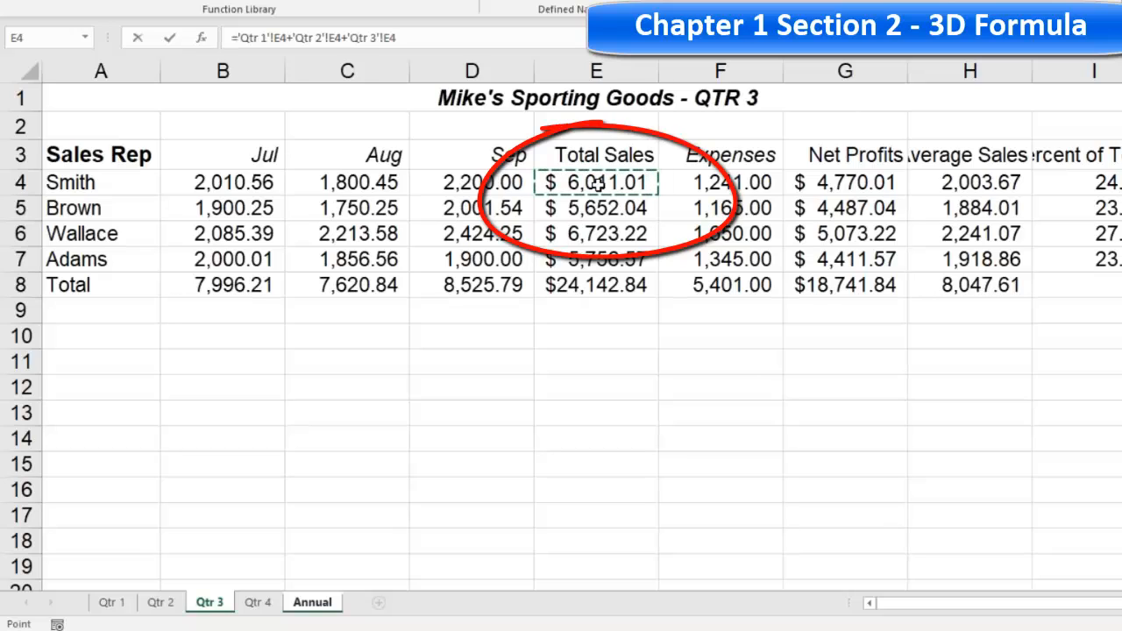
text(+)
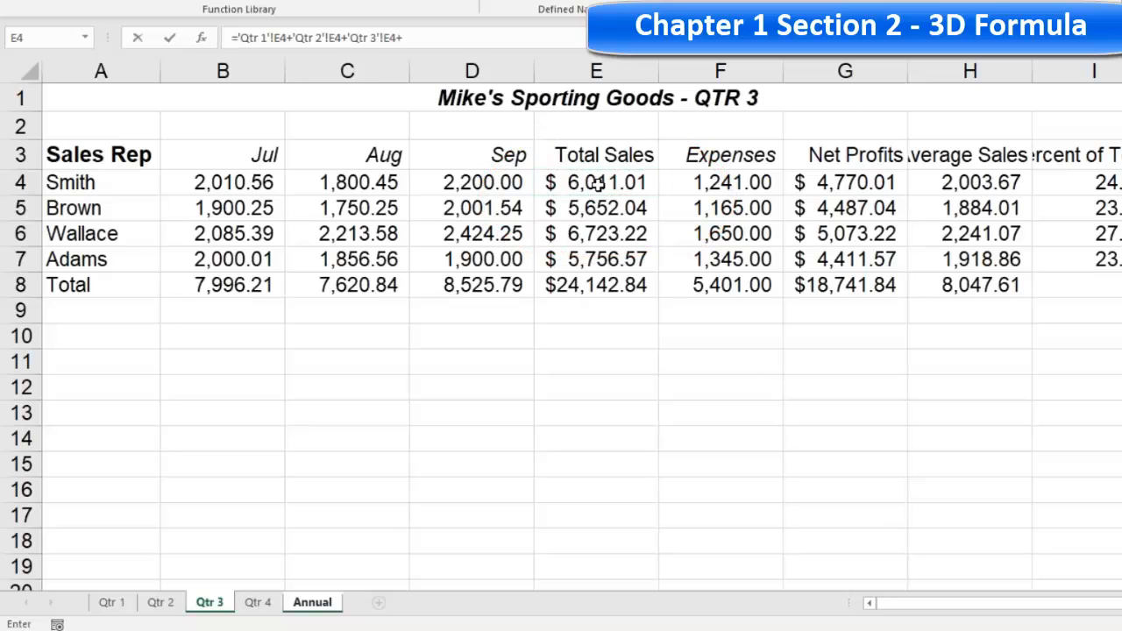
click(257, 602)
click(591, 179)
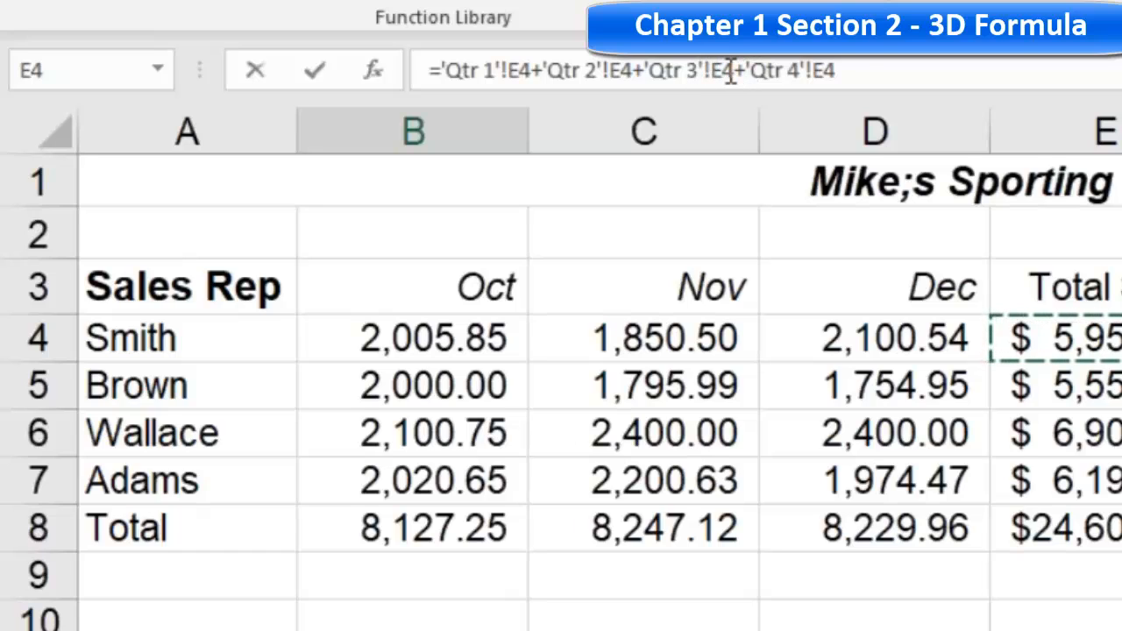
click(863, 73)
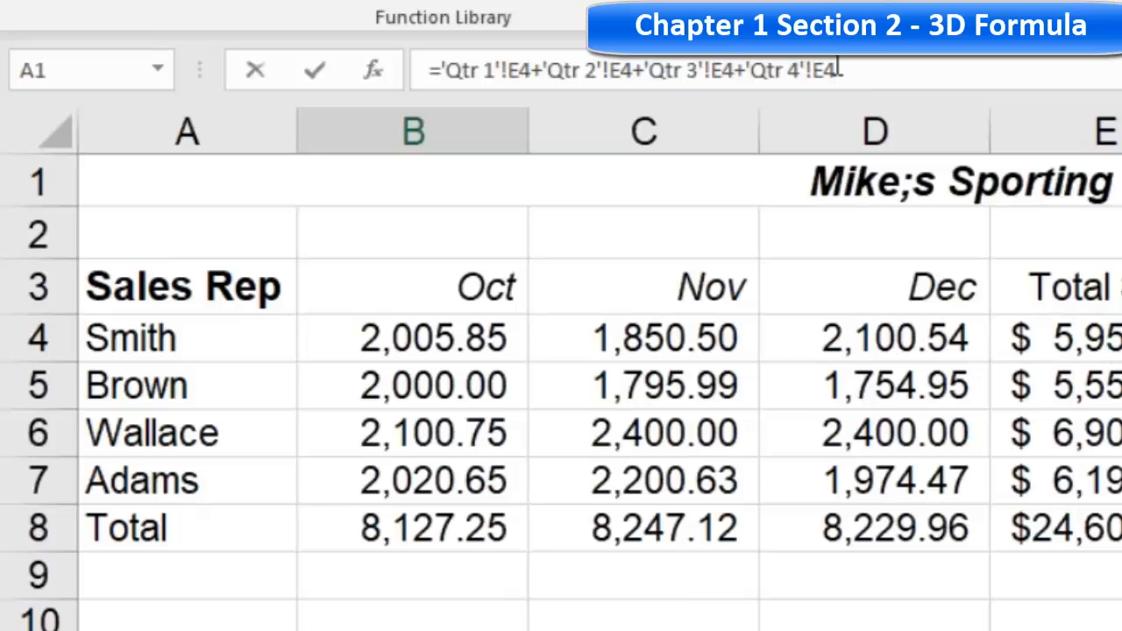
key(Return)
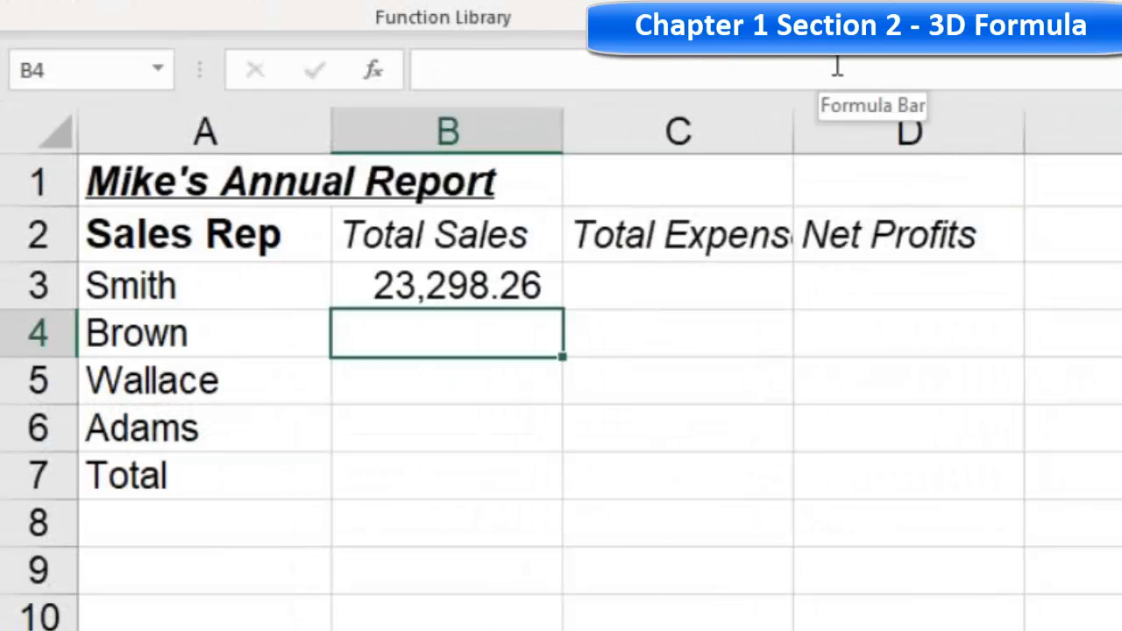
click(519, 285)
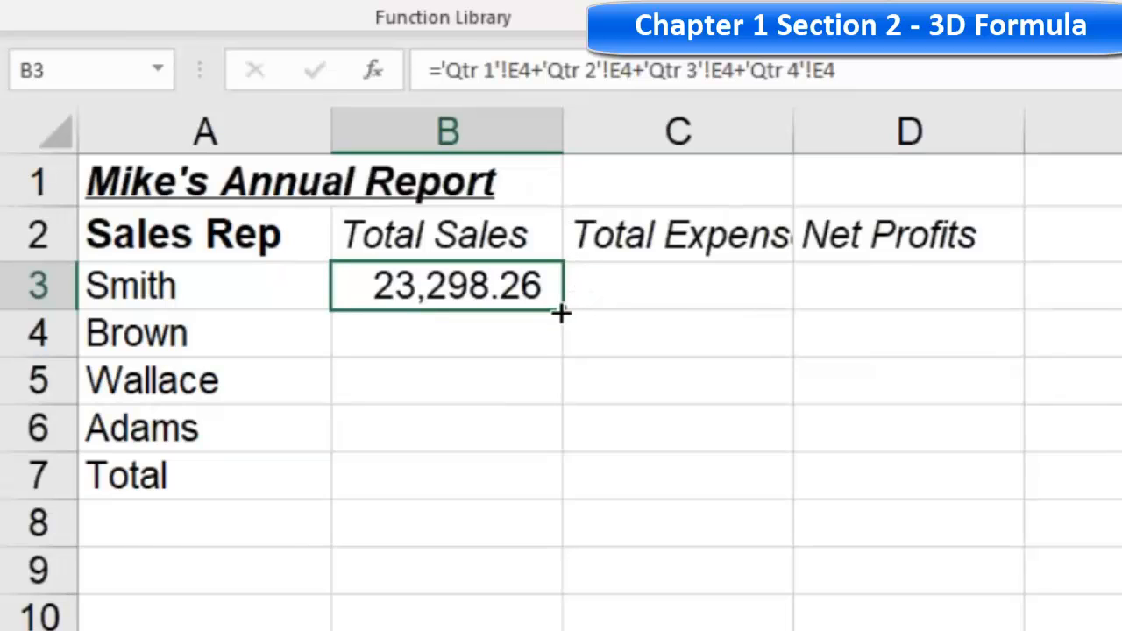
drag(561, 312, 530, 489)
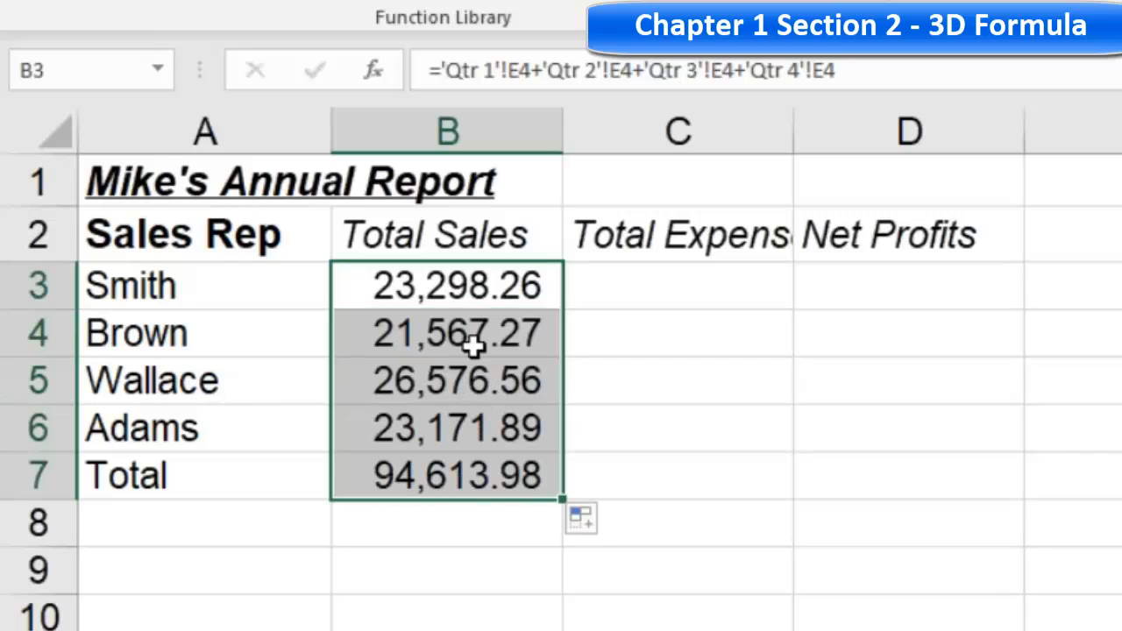
Step: Inspect the copied formulas in cells B4 to B7 for their row references, leaving each one unedited
click(476, 377)
double_click(473, 380)
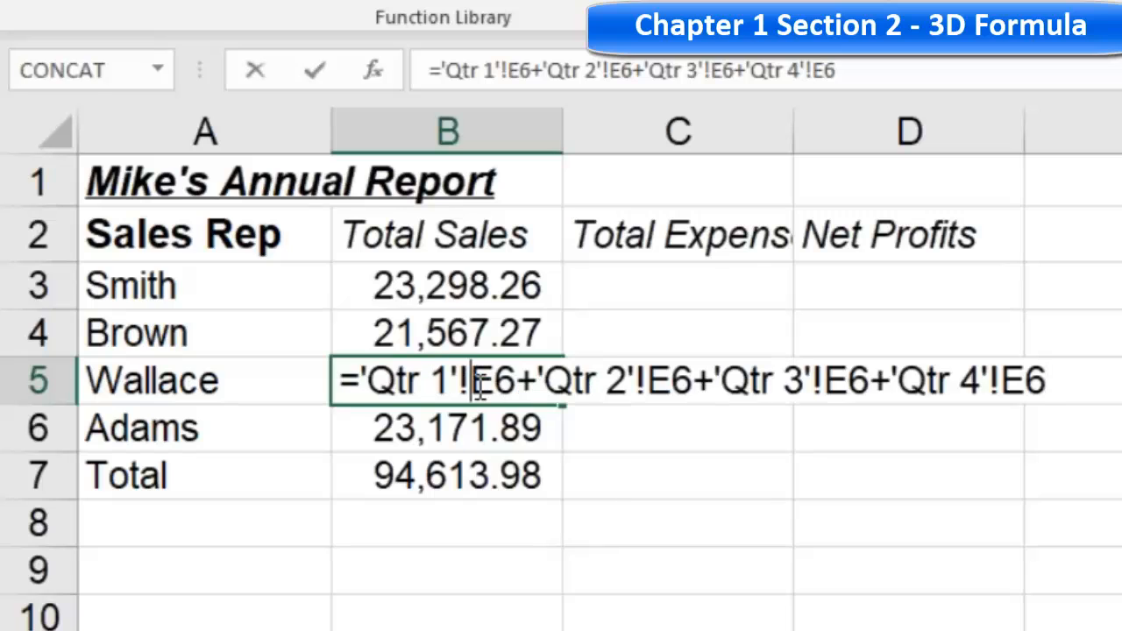
key(Escape)
double_click(472, 427)
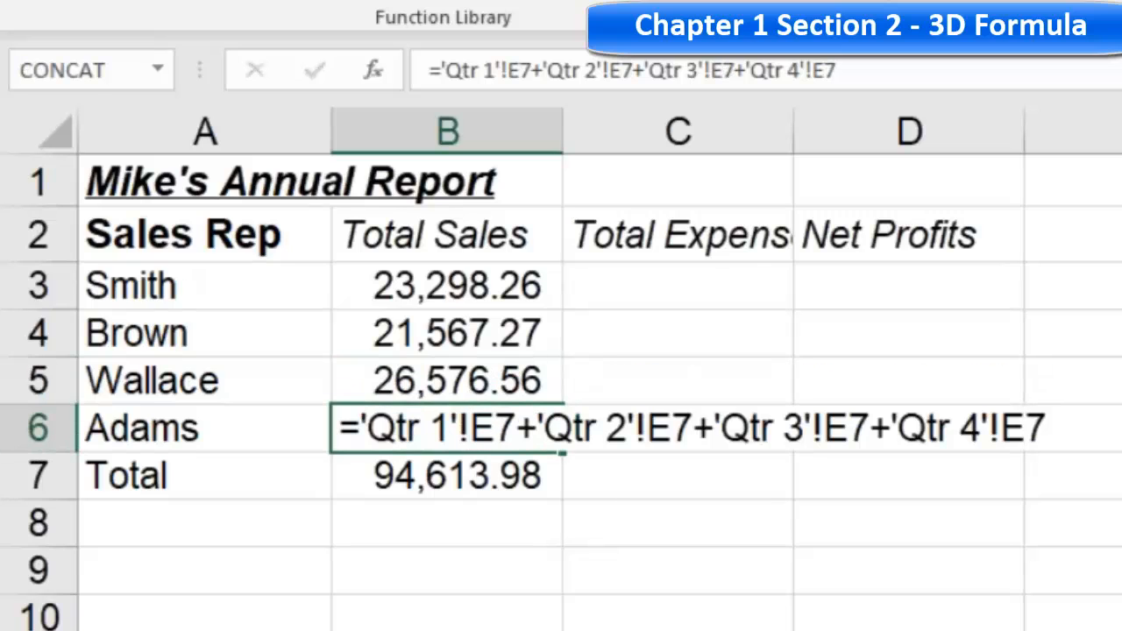
key(Escape)
click(481, 468)
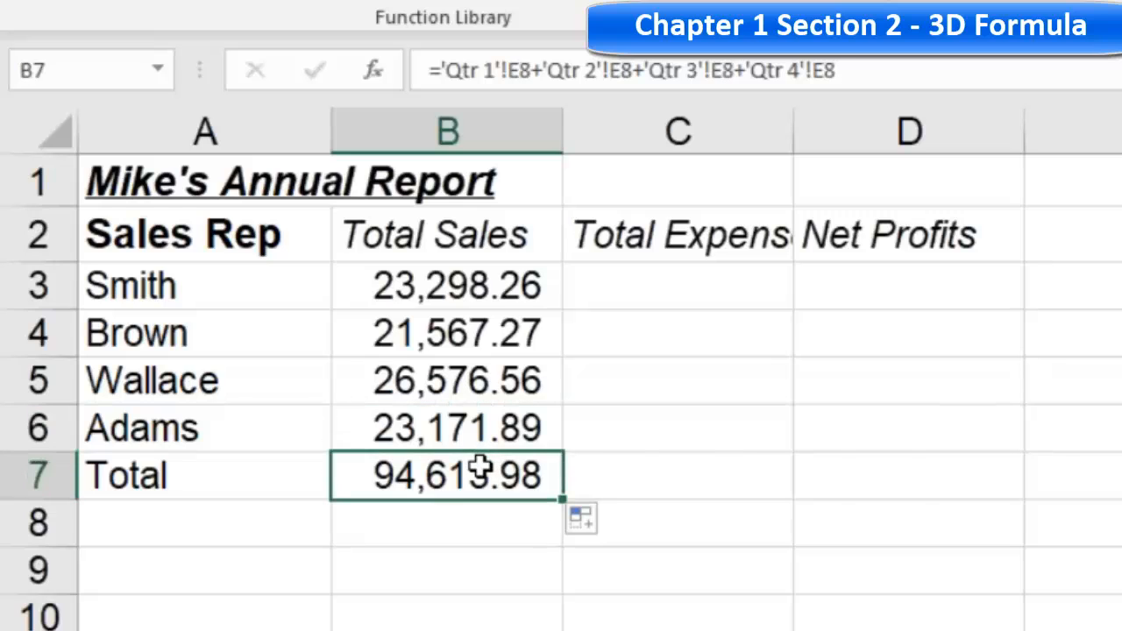
double_click(481, 467)
key(Escape)
double_click(464, 331)
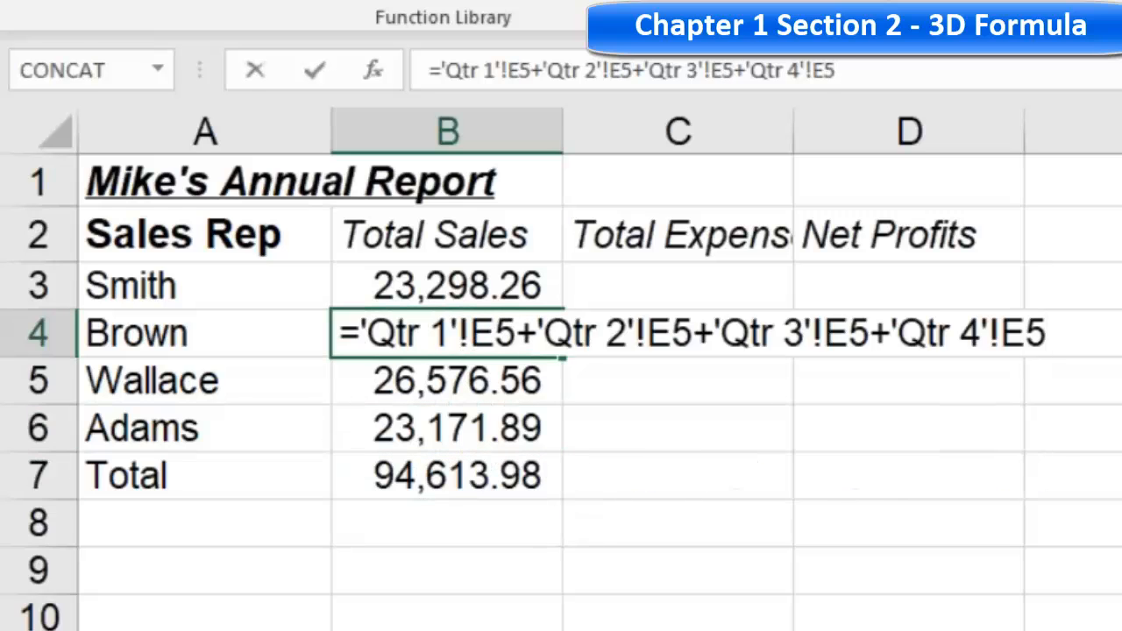
key(Escape)
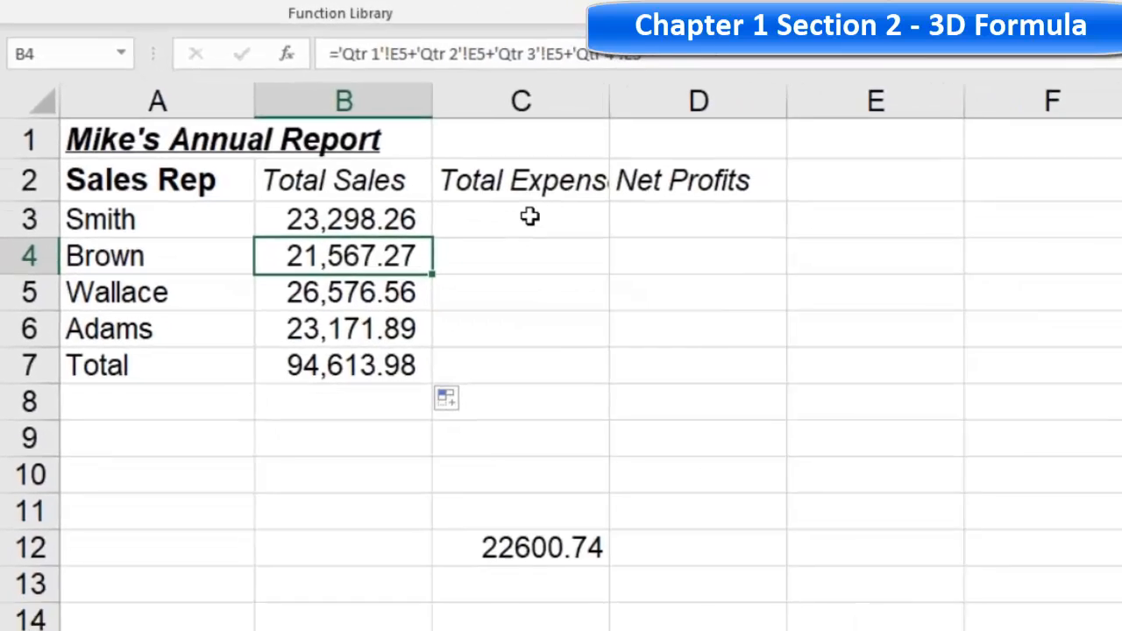
Step: Widen column C on the Annual sheet to fit the full Total Expenses heading, with cell C3 selected
click(668, 281)
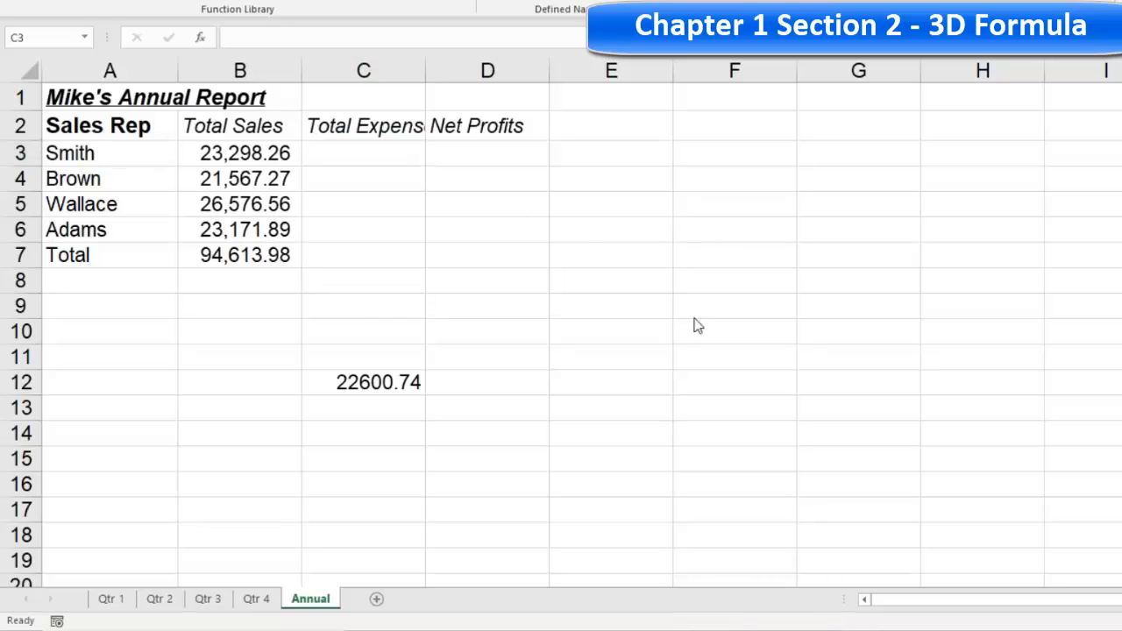
click(353, 149)
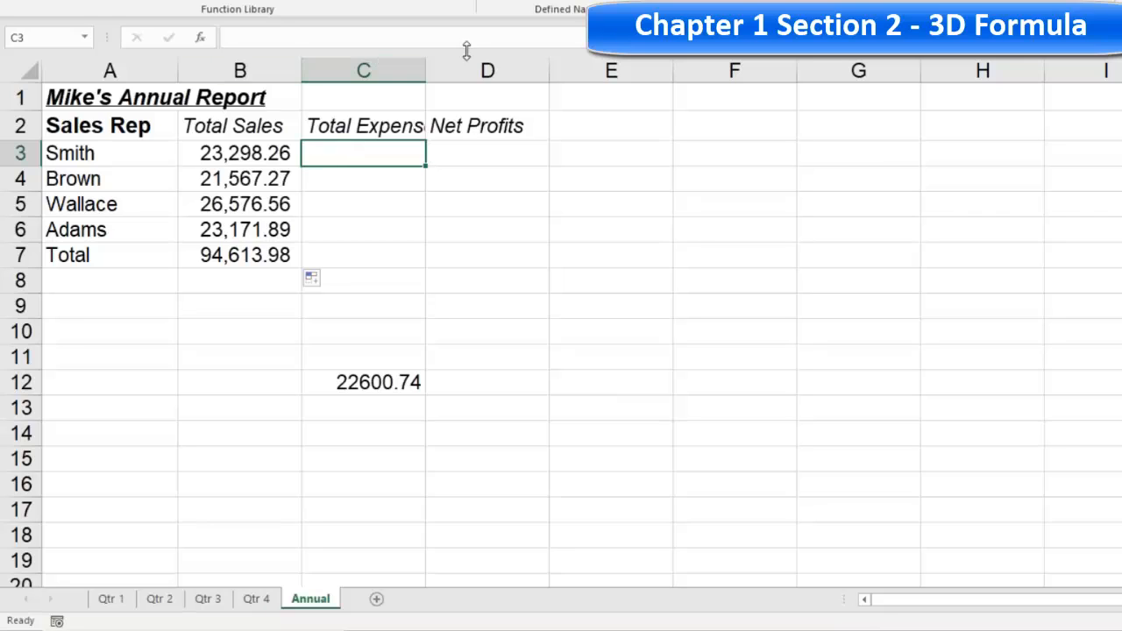
drag(422, 70, 457, 71)
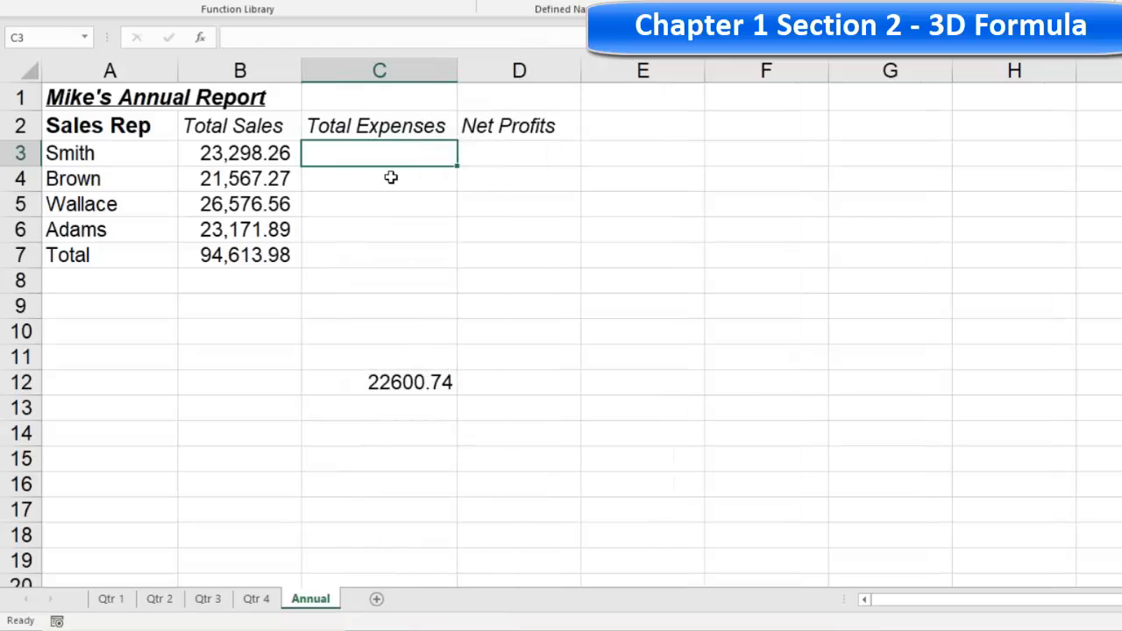
Step: Enter a 3D SUM formula in C3 of the Annual sheet that totals cell F4 across the Qtr 1 through Qtr 4 sheets
text(=)
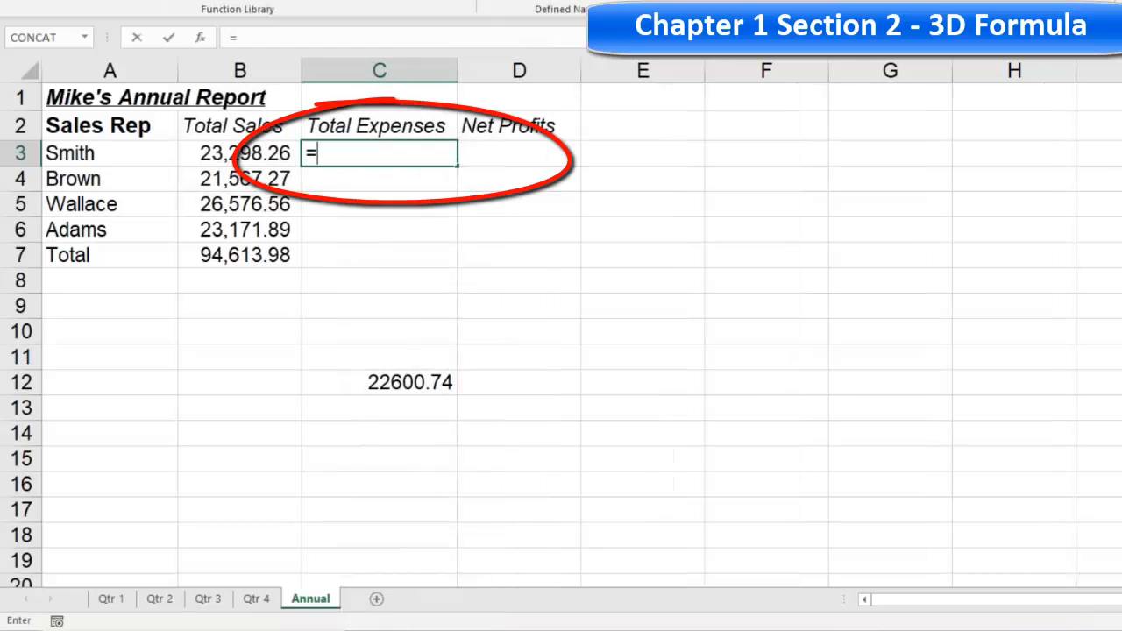
text(Su)
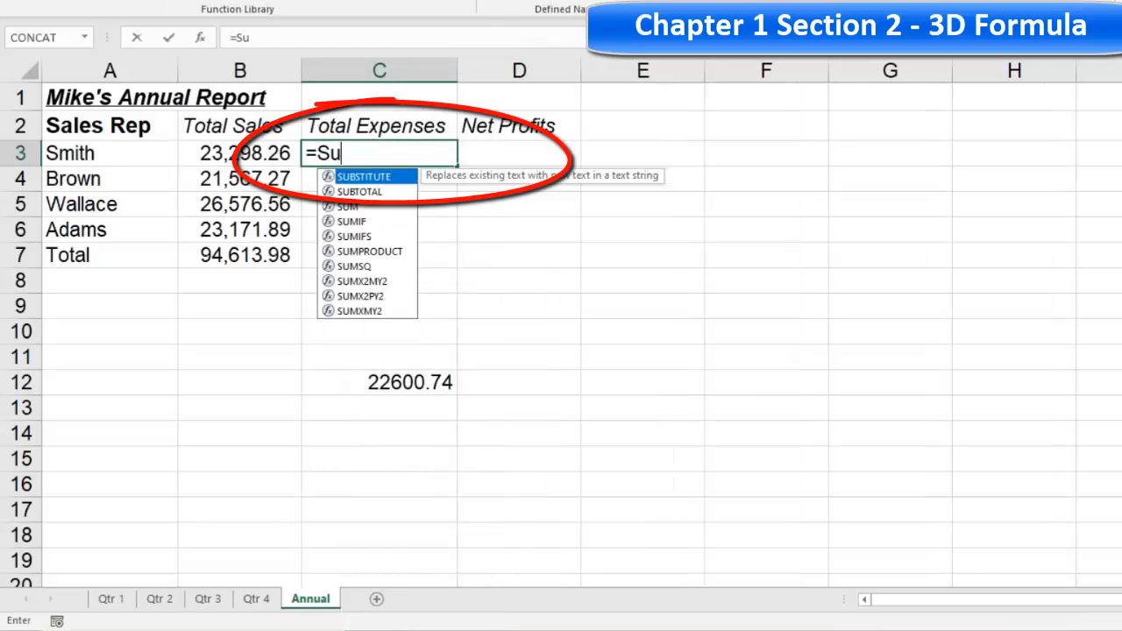
text(m()
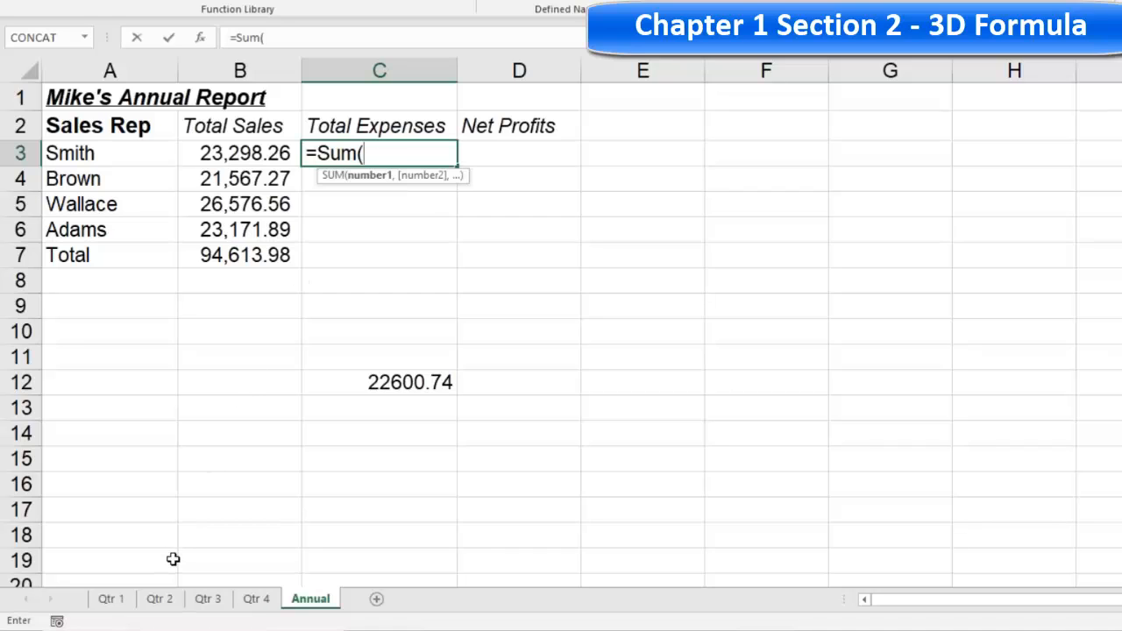
click(115, 600)
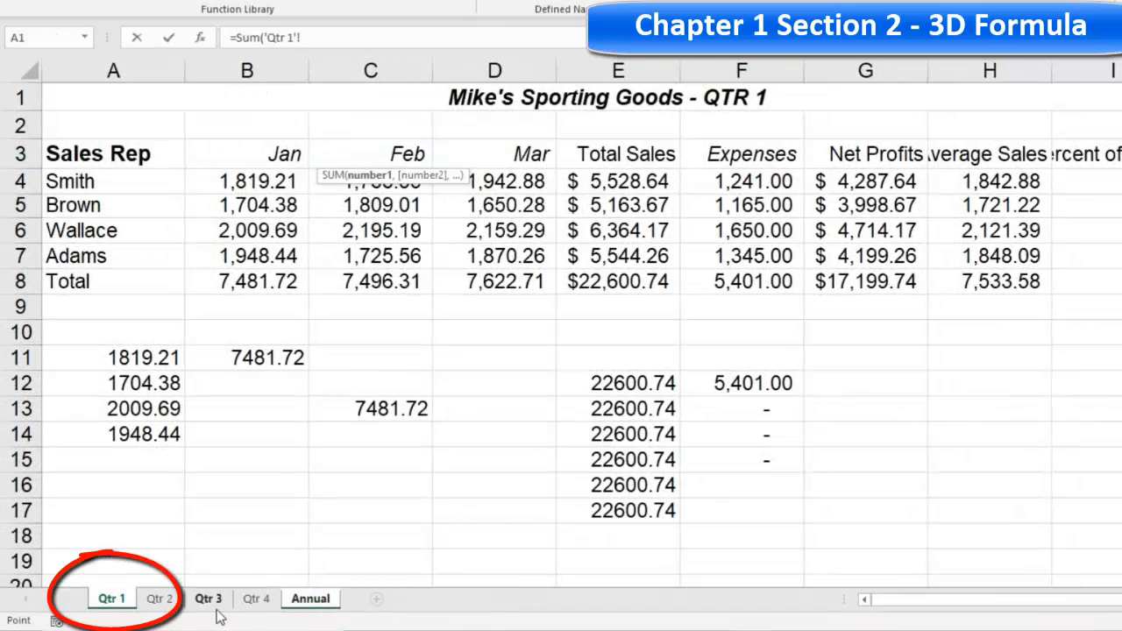
click(751, 180)
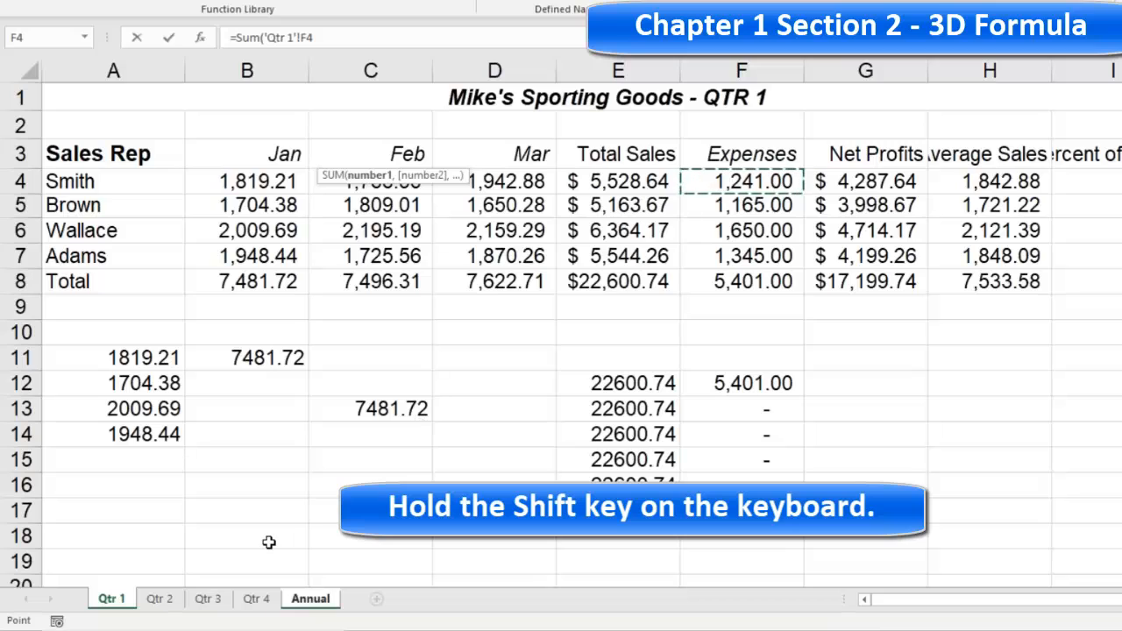
shift+click(260, 604)
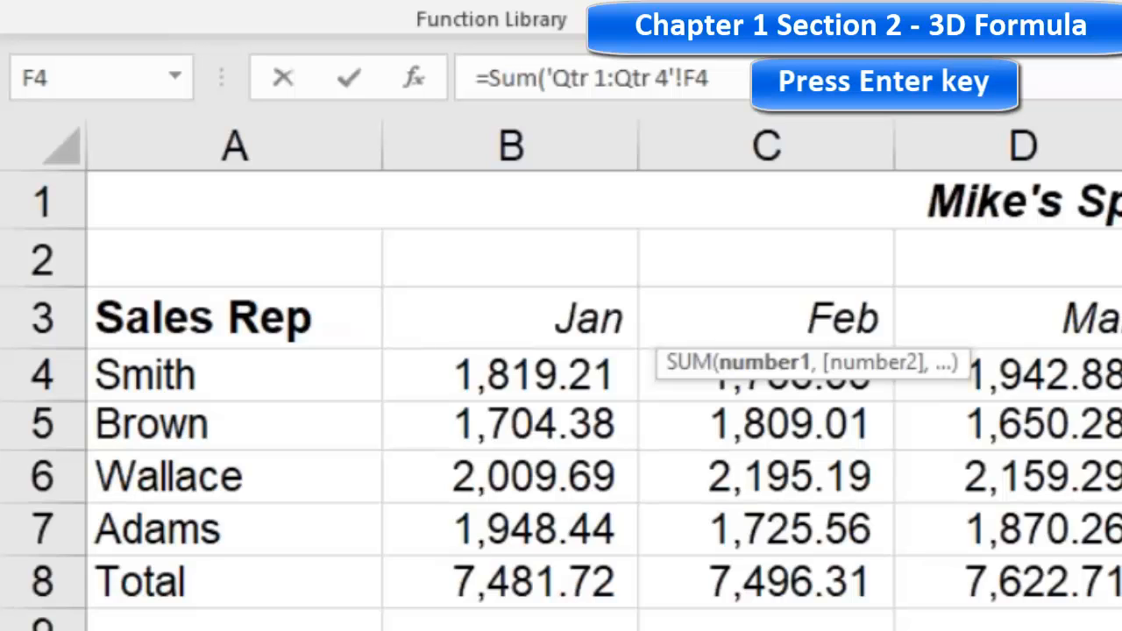
key(Return)
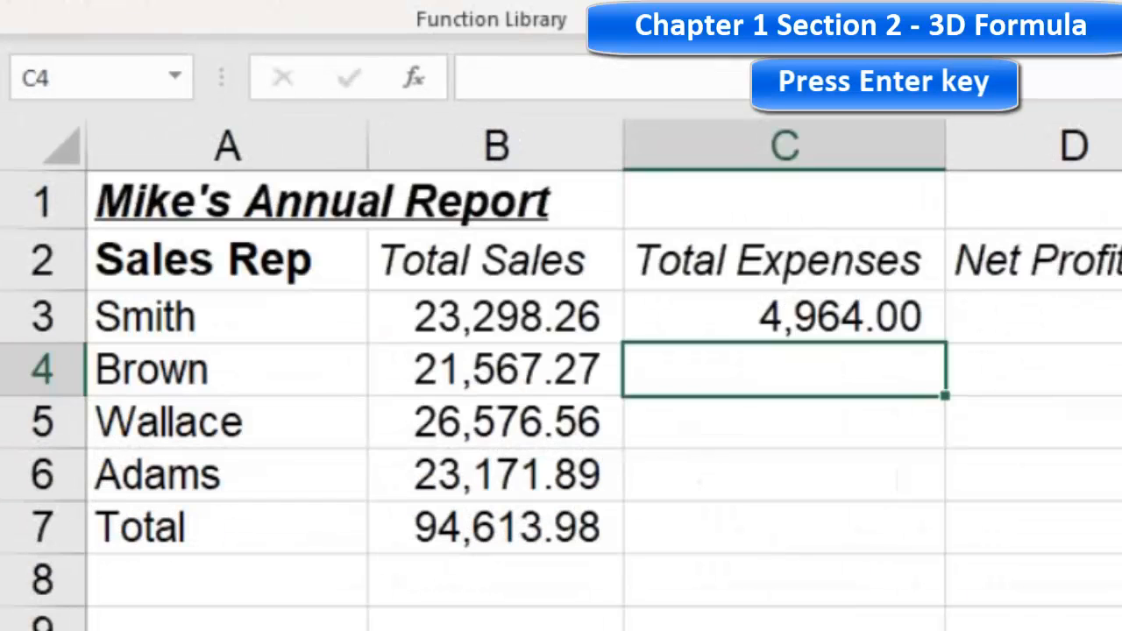
Step: Fill the Total Expenses formula down from C3 to C7 and widen column C slightly
click(923, 310)
double_click(945, 348)
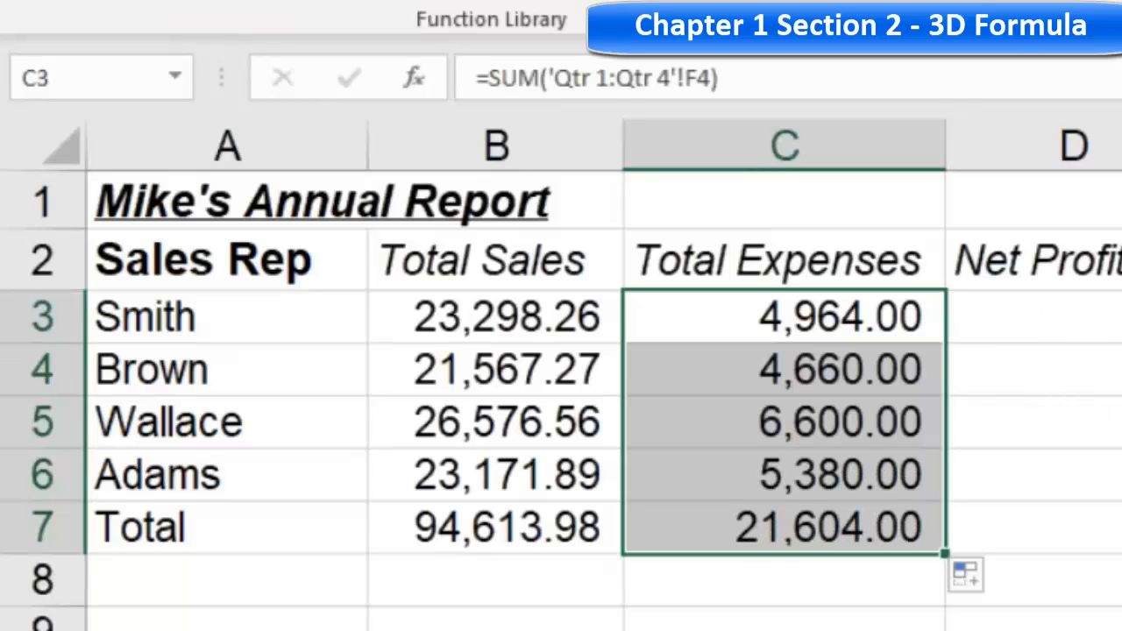
click(1017, 311)
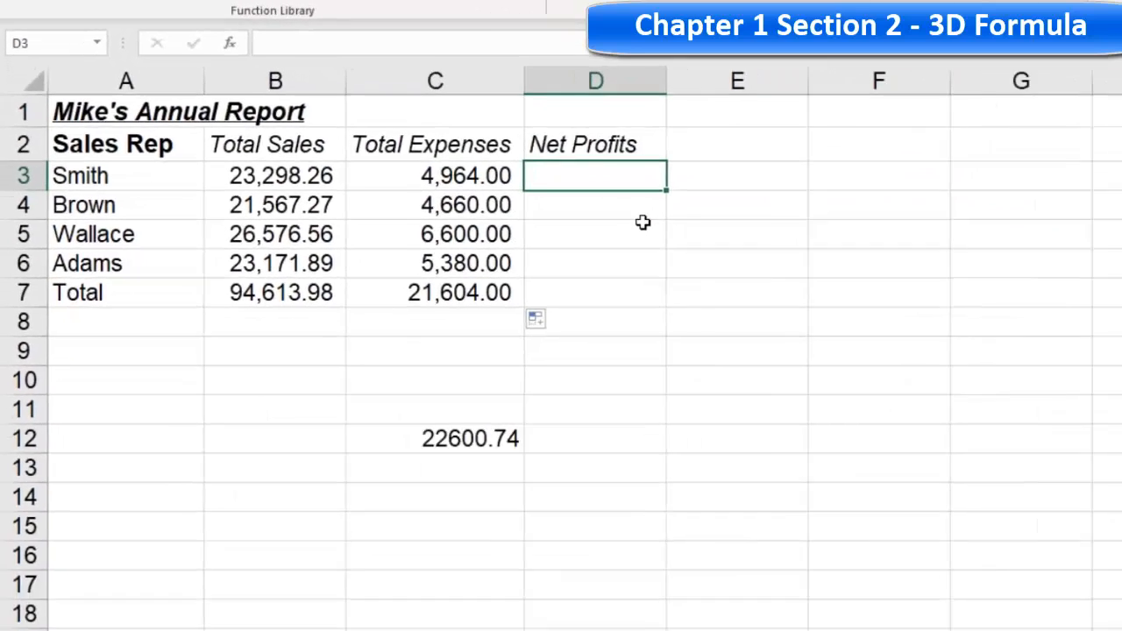
drag(456, 68, 467, 67)
click(426, 152)
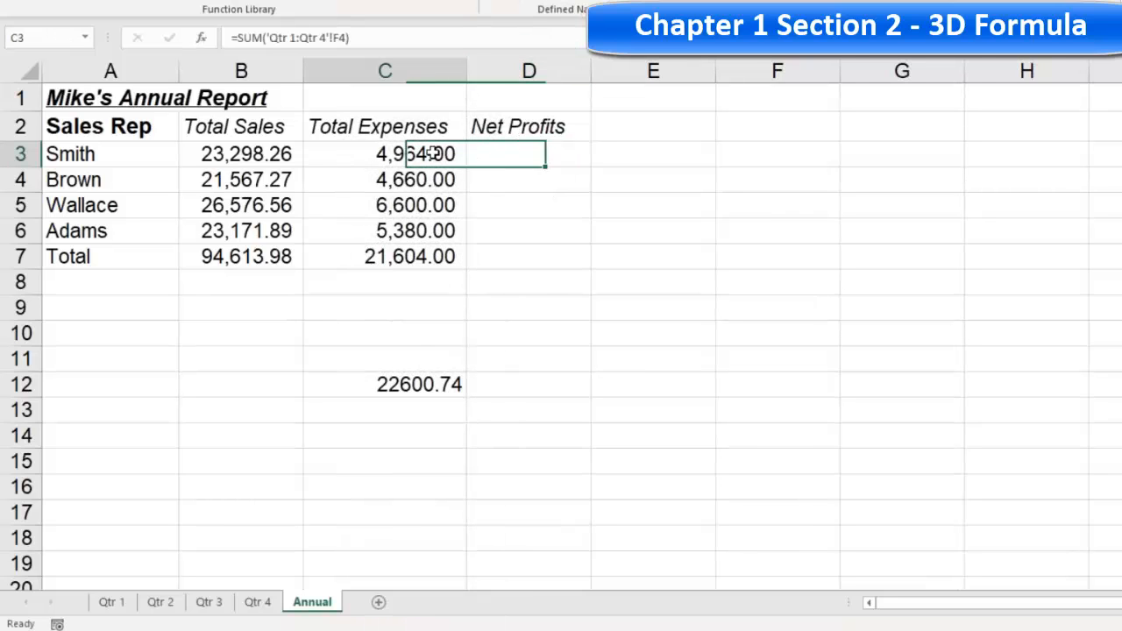
Step: Enter a 3D SUM formula in D3 of the Annual sheet that totals cell G4 across the Qtr 1 through Qtr 4 sheets
click(516, 151)
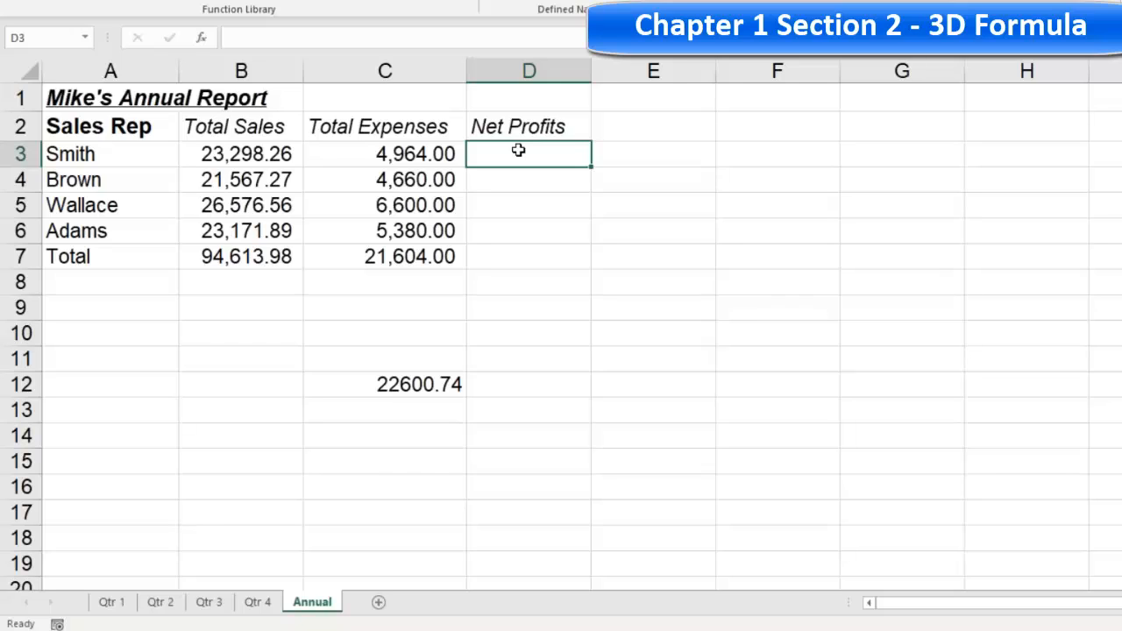
text(=Sum)
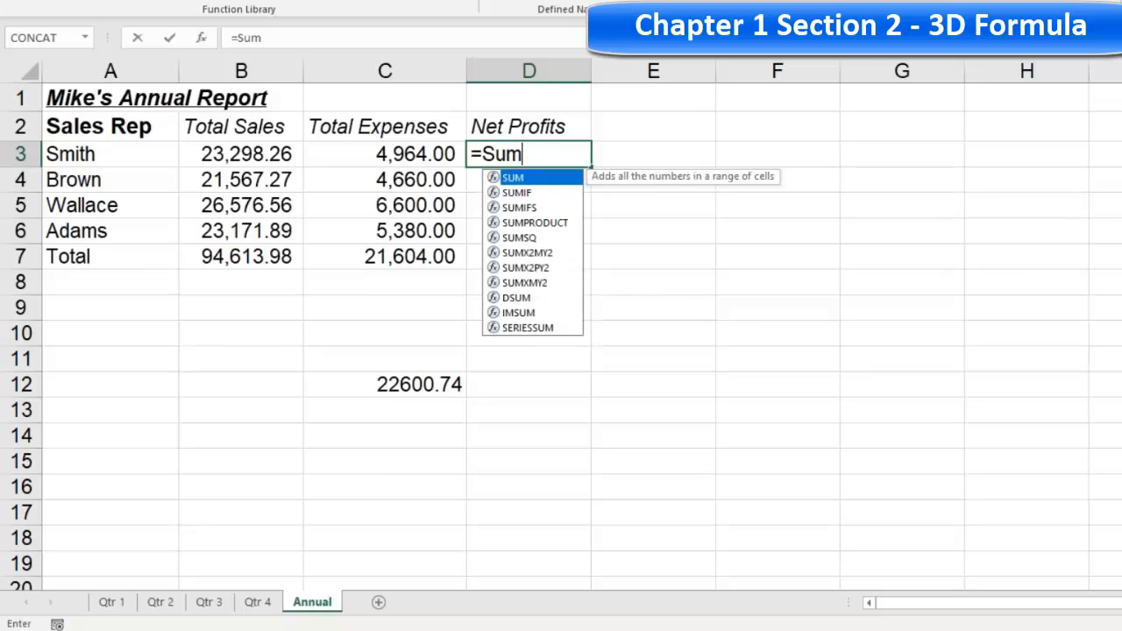
text(()
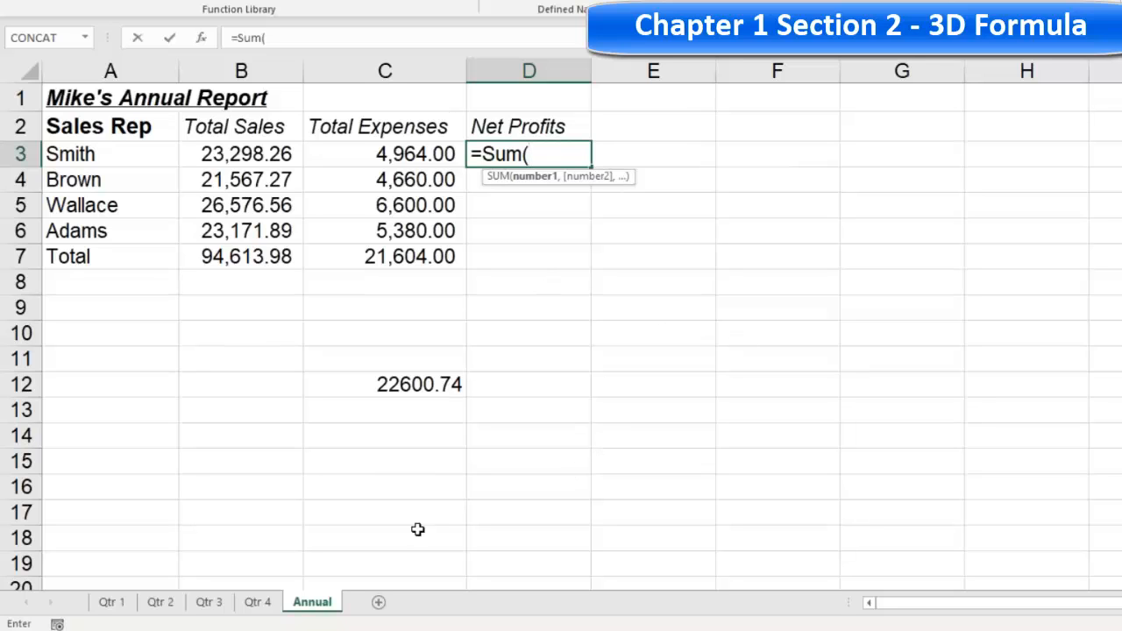
click(113, 603)
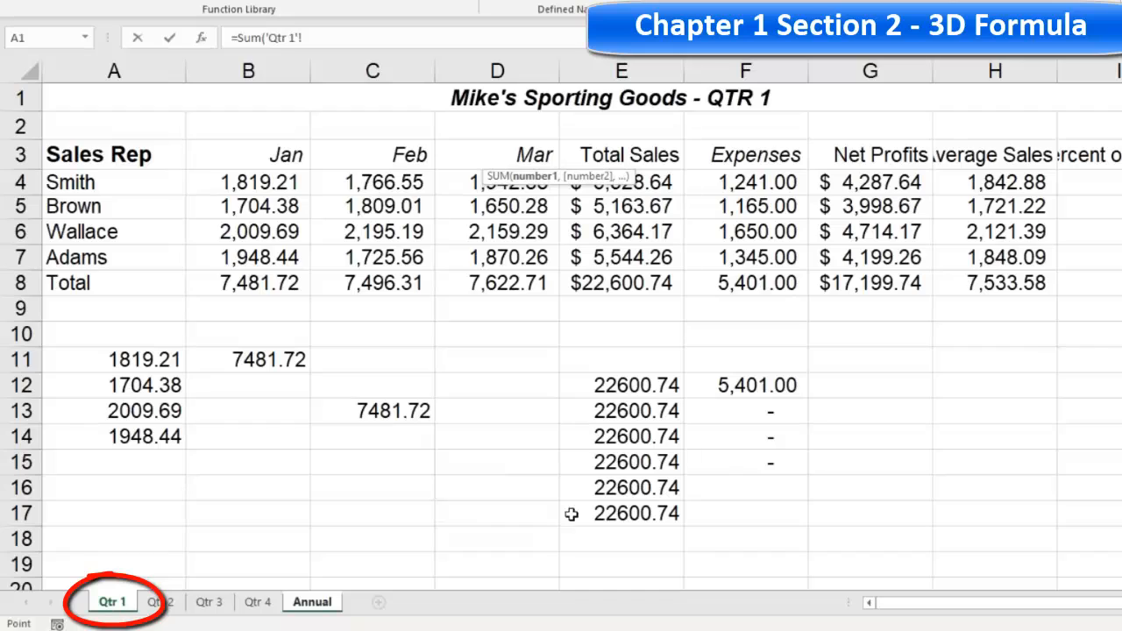
click(872, 182)
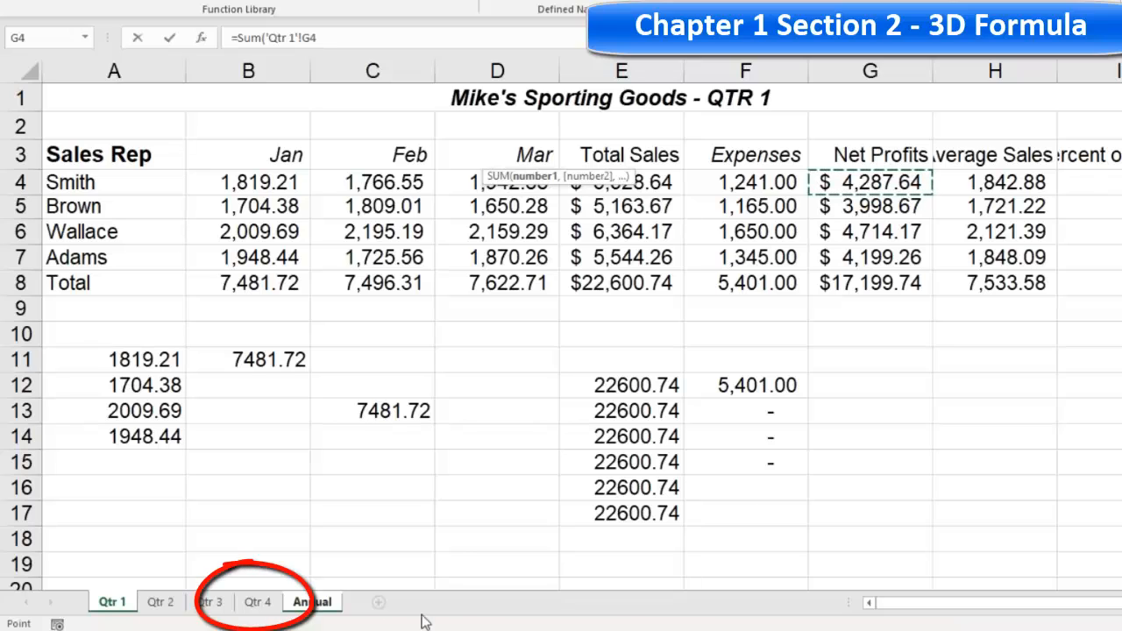
shift+click(259, 603)
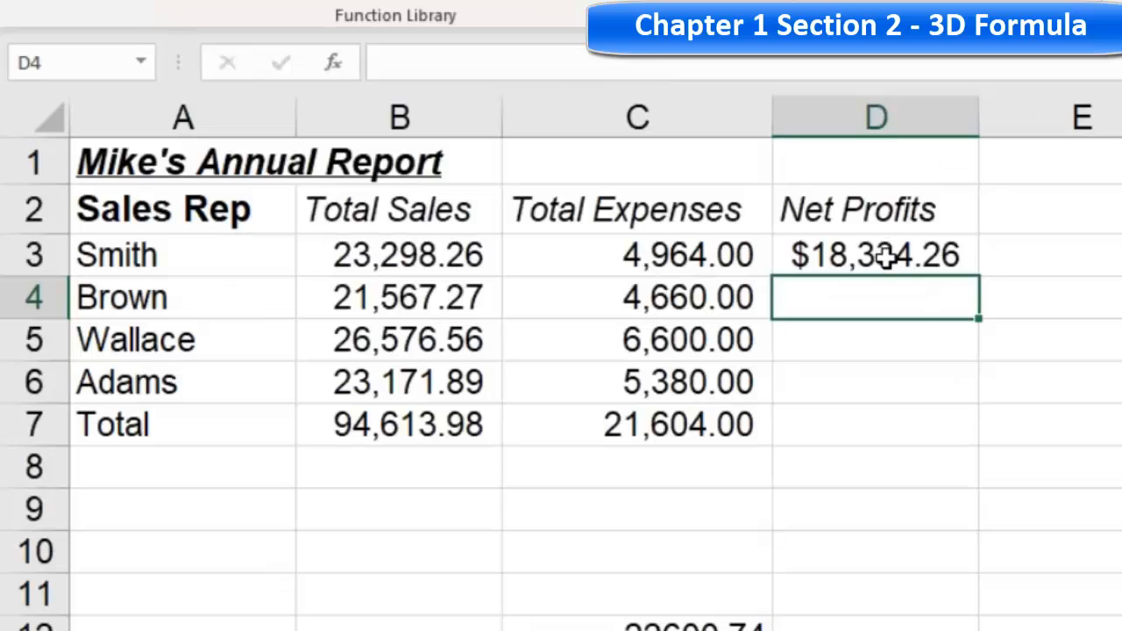
Step: Compare the SUM formula in D3 with the sheet-by-sheet addition formula in B3, leaving both unedited
double_click(885, 255)
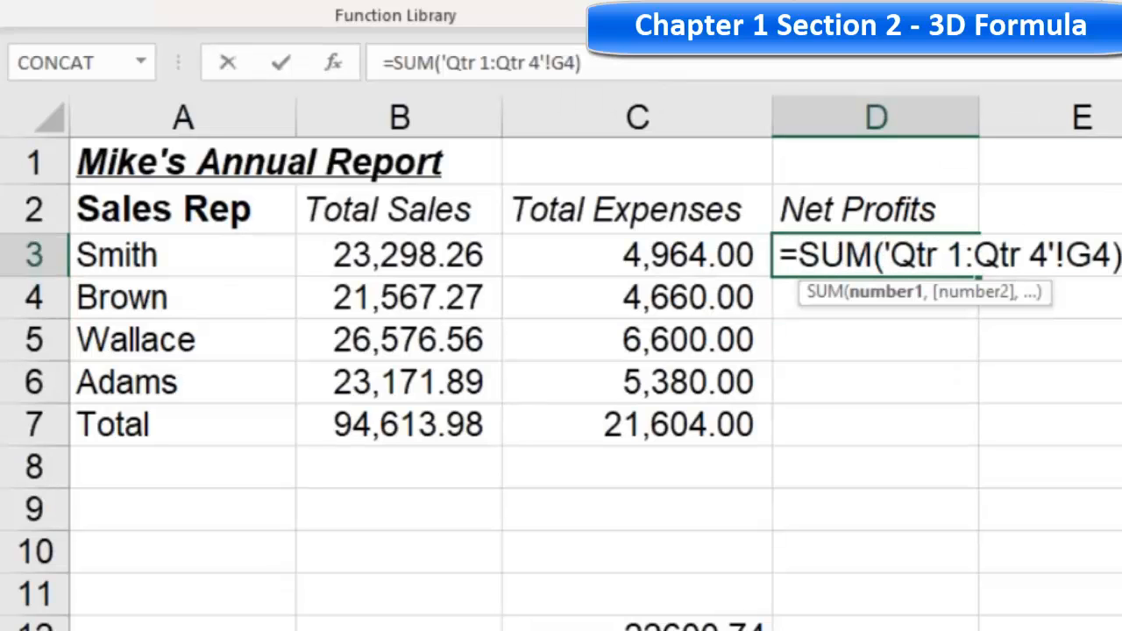
click(1002, 219)
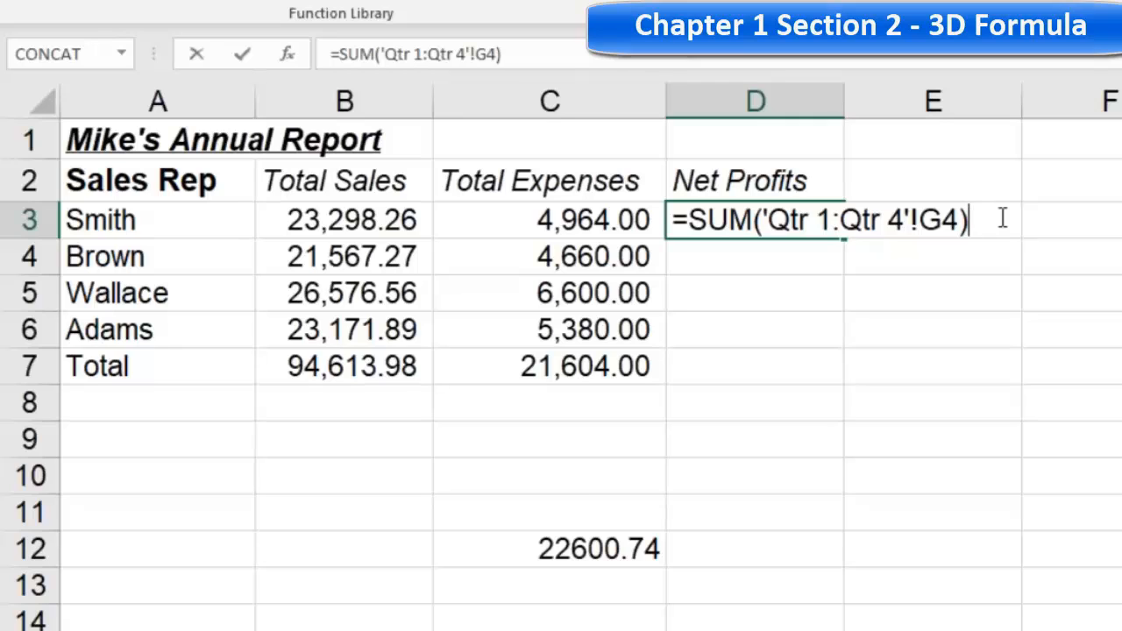
key(Return)
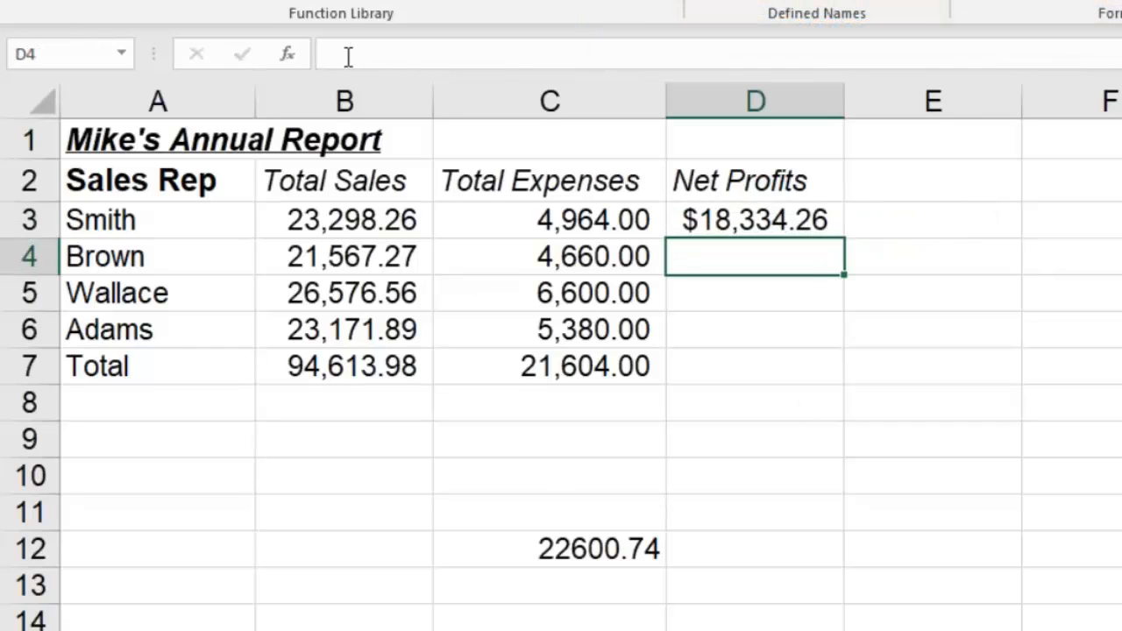
double_click(366, 219)
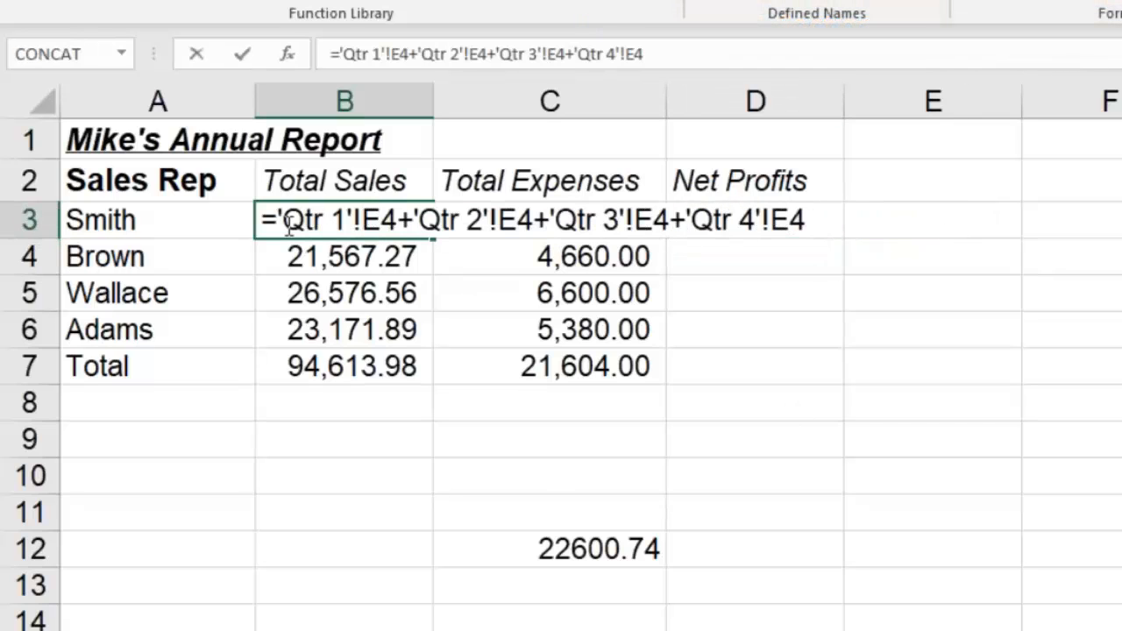
click(814, 219)
click(752, 325)
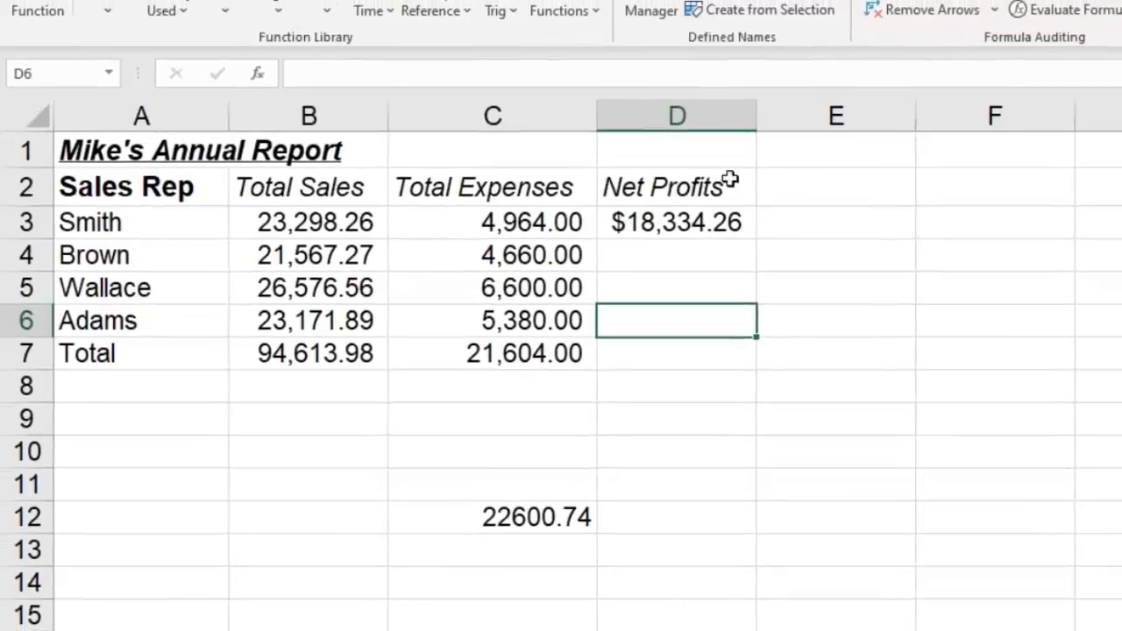
Step: Fill the Net Profits formula down from D3 to D7
click(745, 223)
drag(658, 239, 653, 347)
click(624, 339)
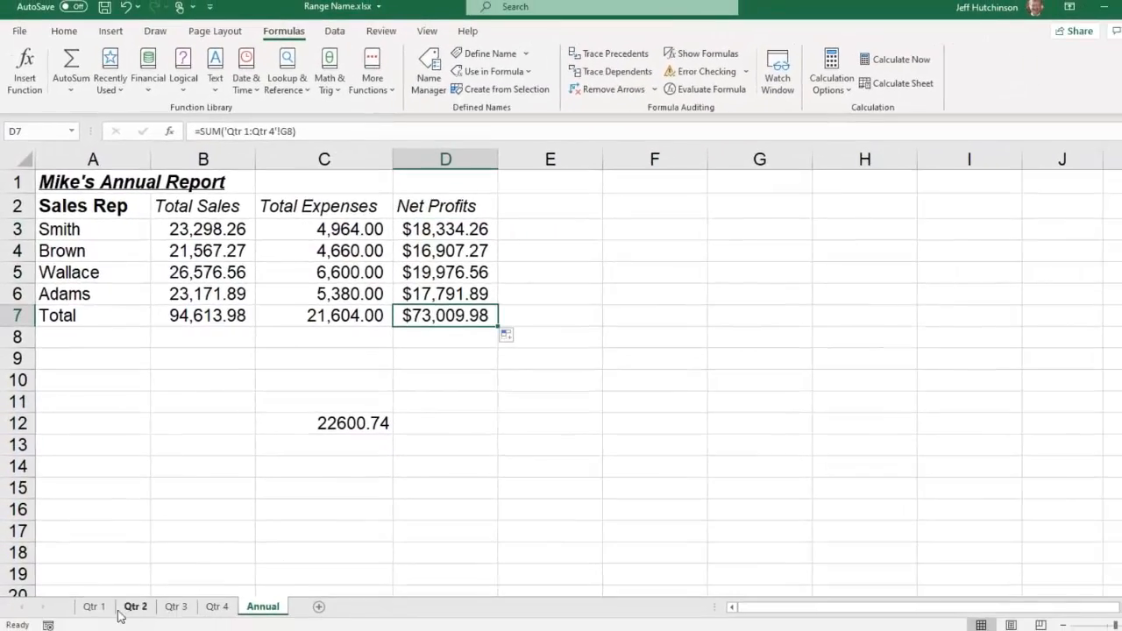
Step: Look through the Qtr 1, Qtr 2, Qtr 3 and Qtr 4 sheets to compare their titles and layout
click(98, 622)
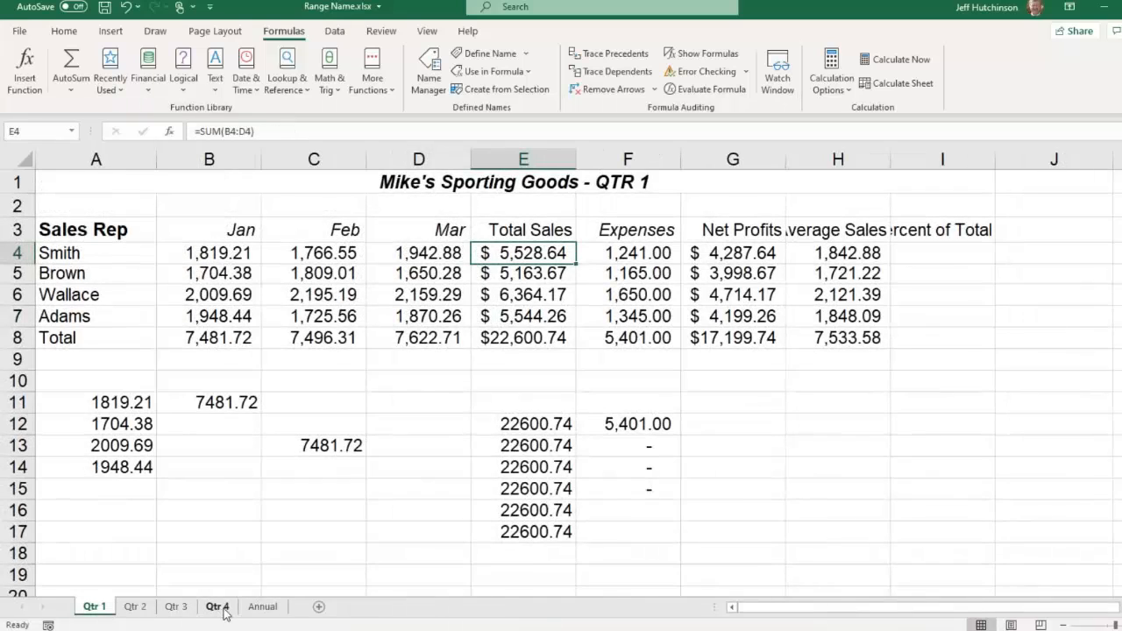
click(134, 607)
key(ctrl+shift+Page_Down)
key(ctrl+shift+Page_Down)
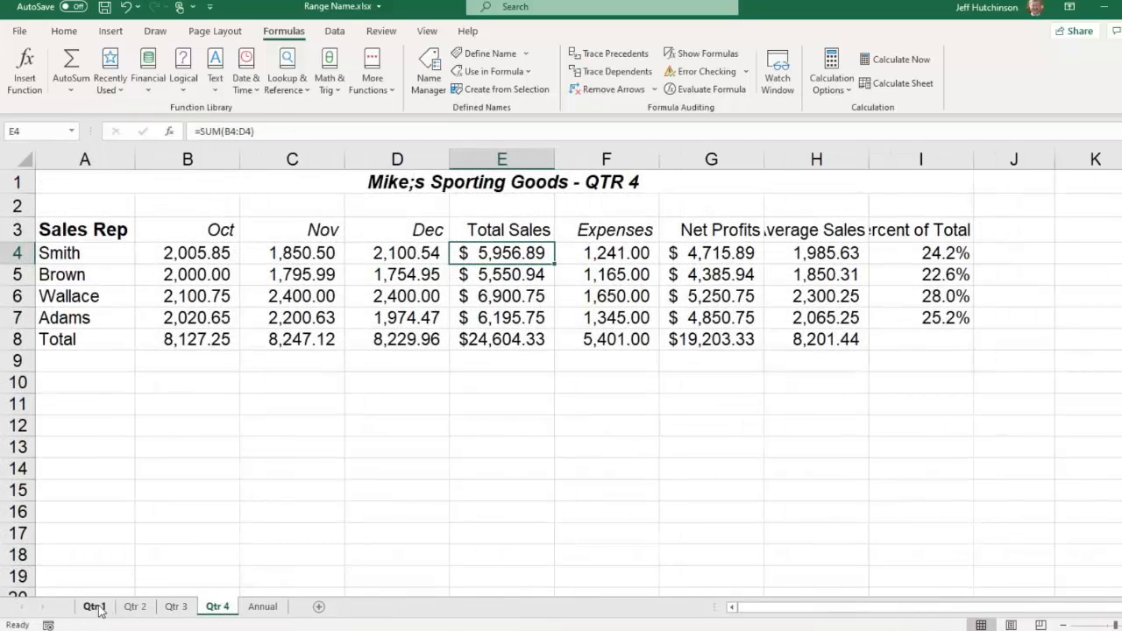
click(96, 607)
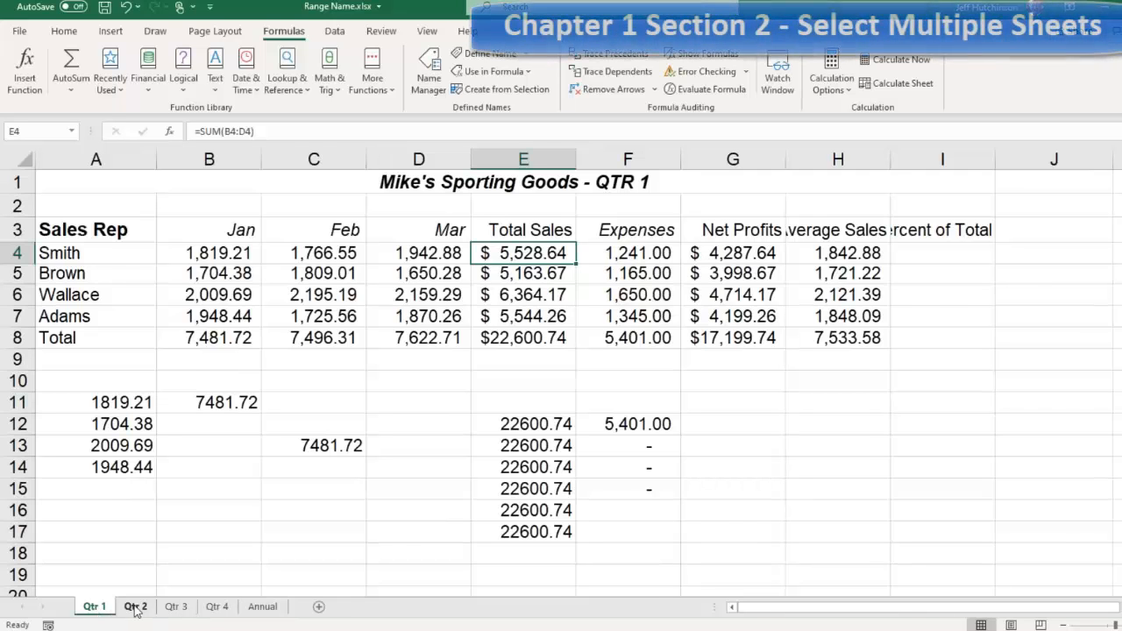
click(135, 607)
click(175, 607)
click(92, 606)
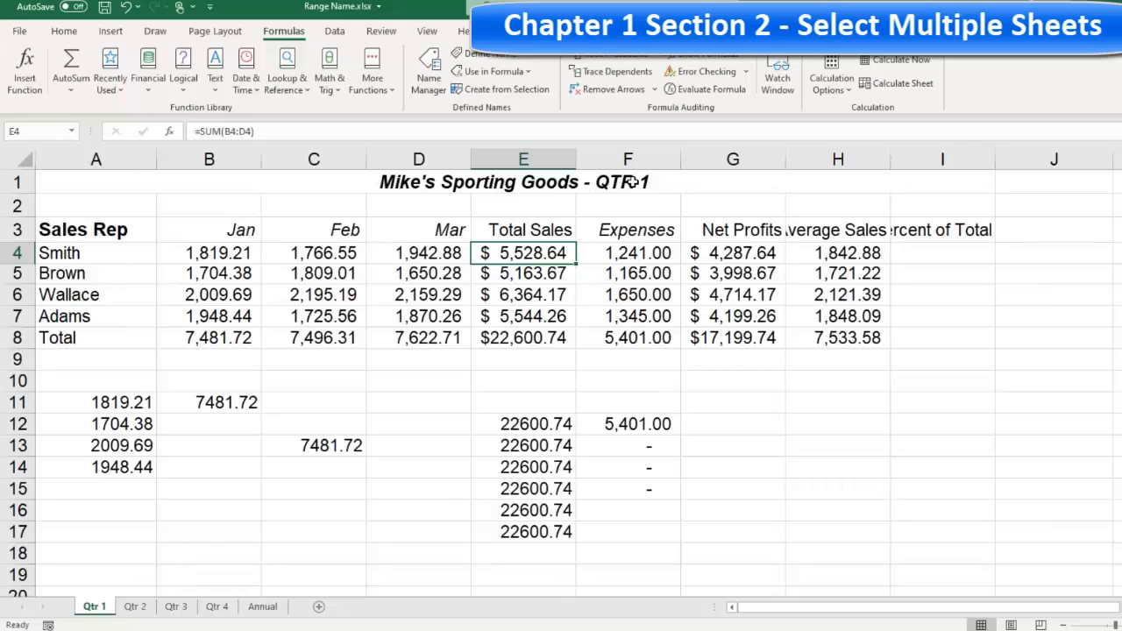
click(135, 607)
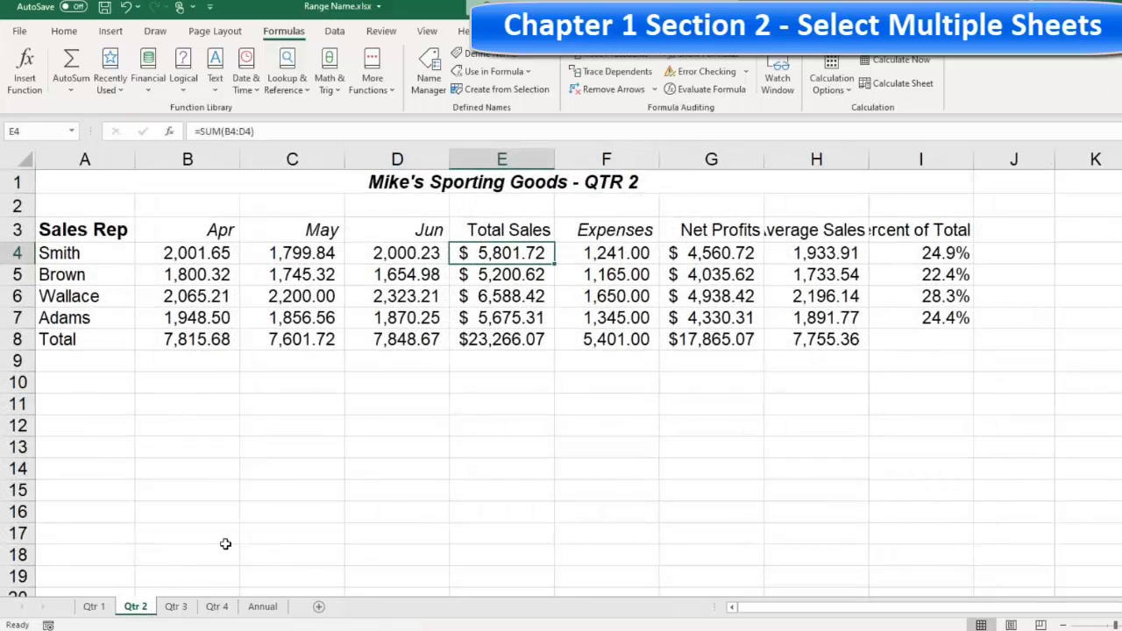
click(177, 606)
click(219, 606)
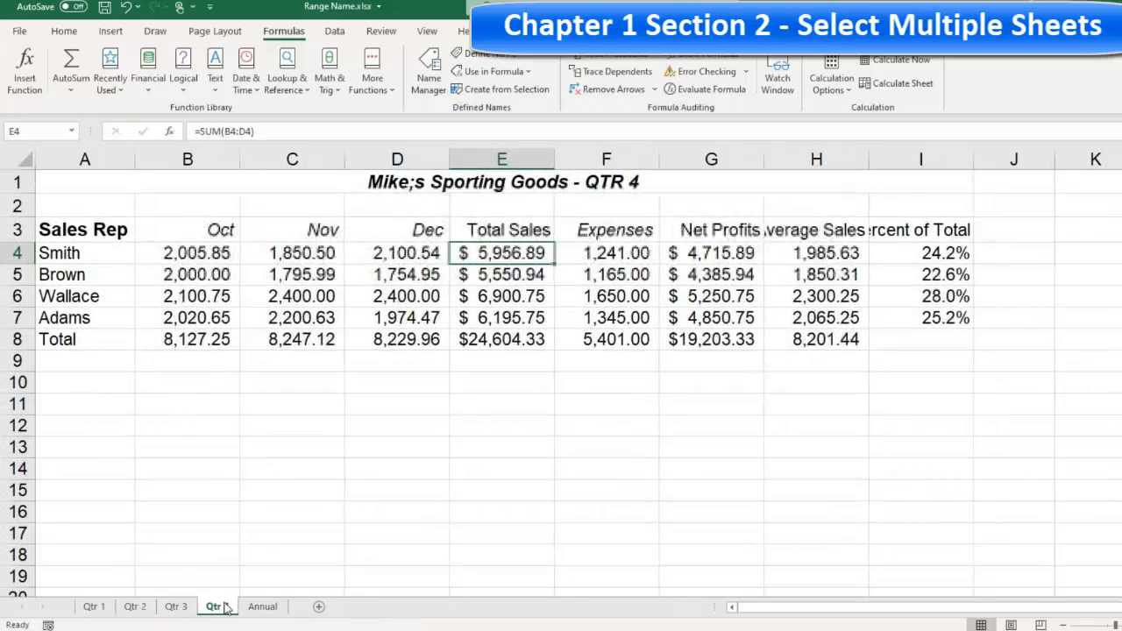
Step: Group the Qtr 1 through Qtr 4 sheets and format the title in A1 with red text at font size 16
click(95, 607)
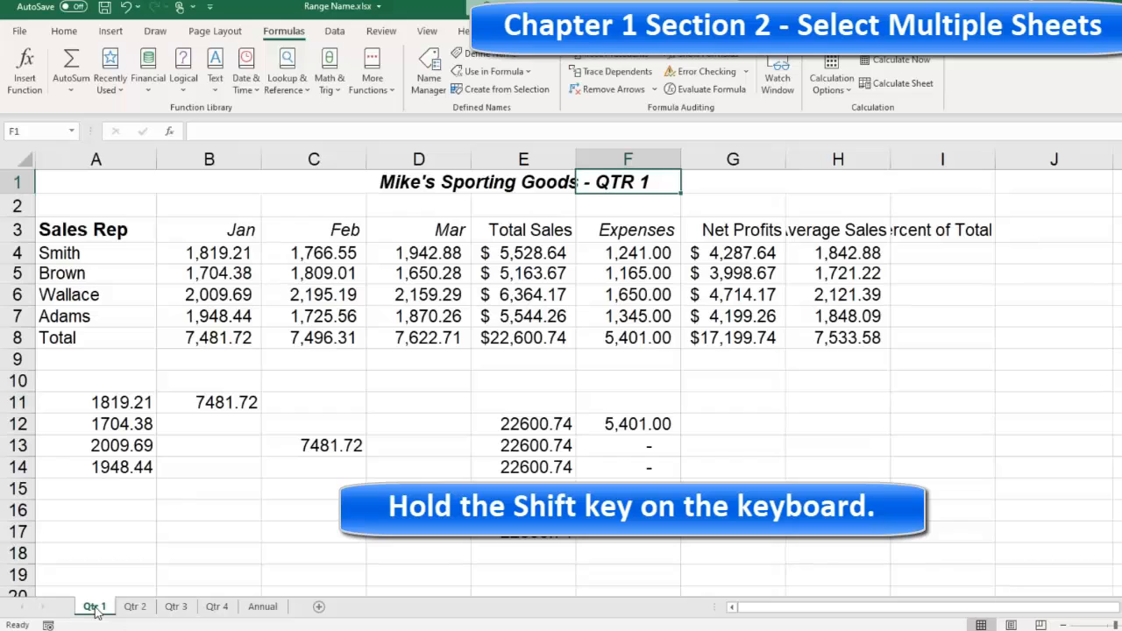
shift+click(219, 606)
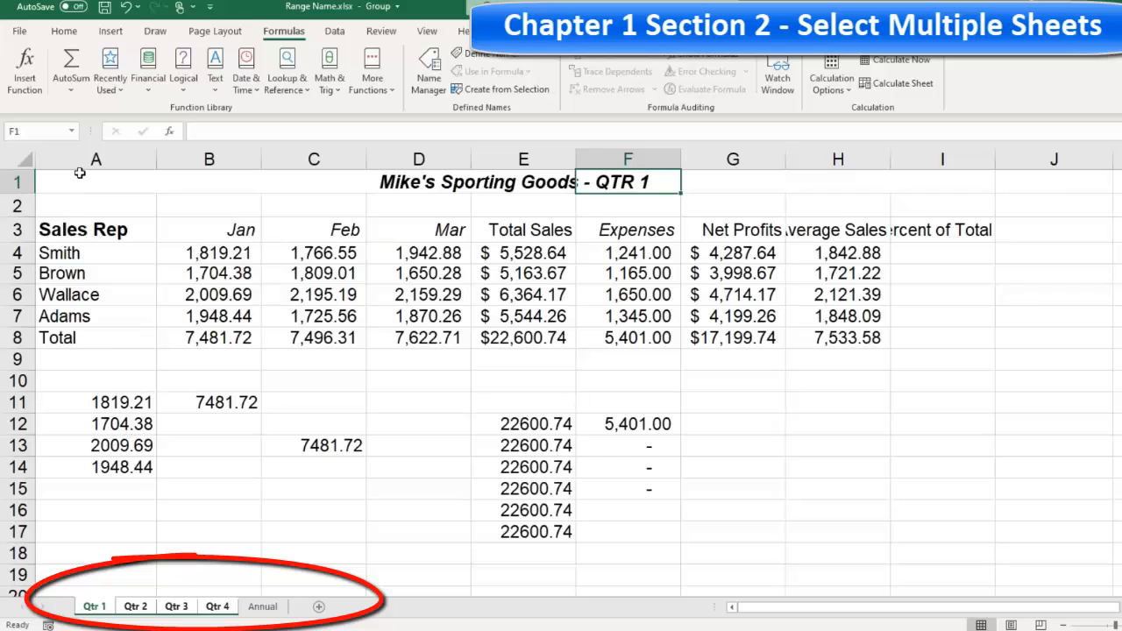
click(78, 181)
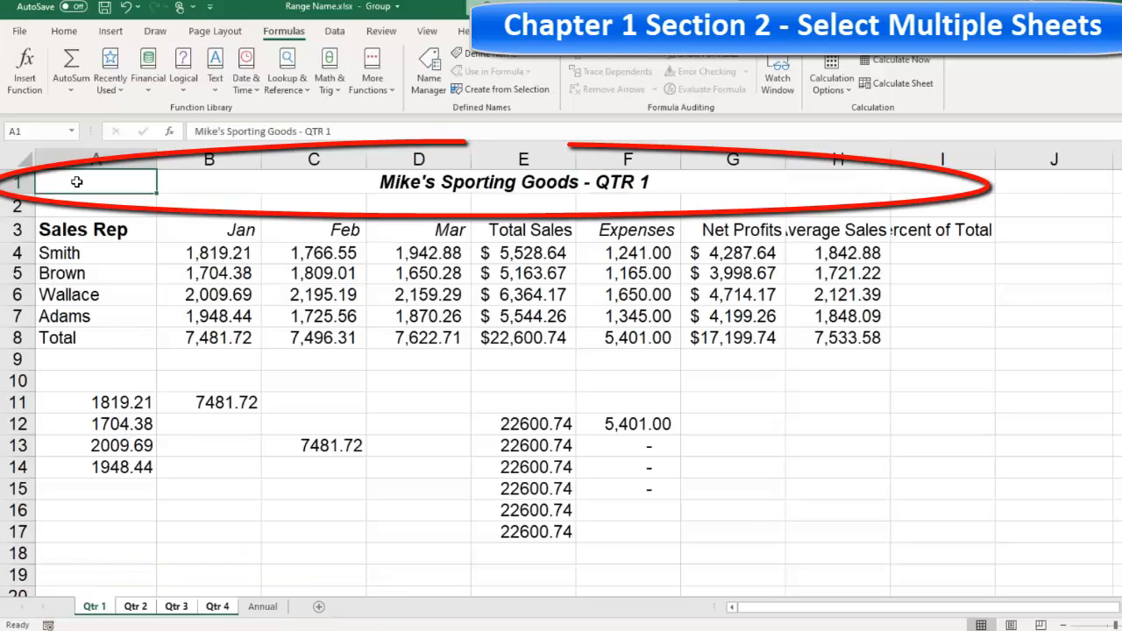
click(63, 31)
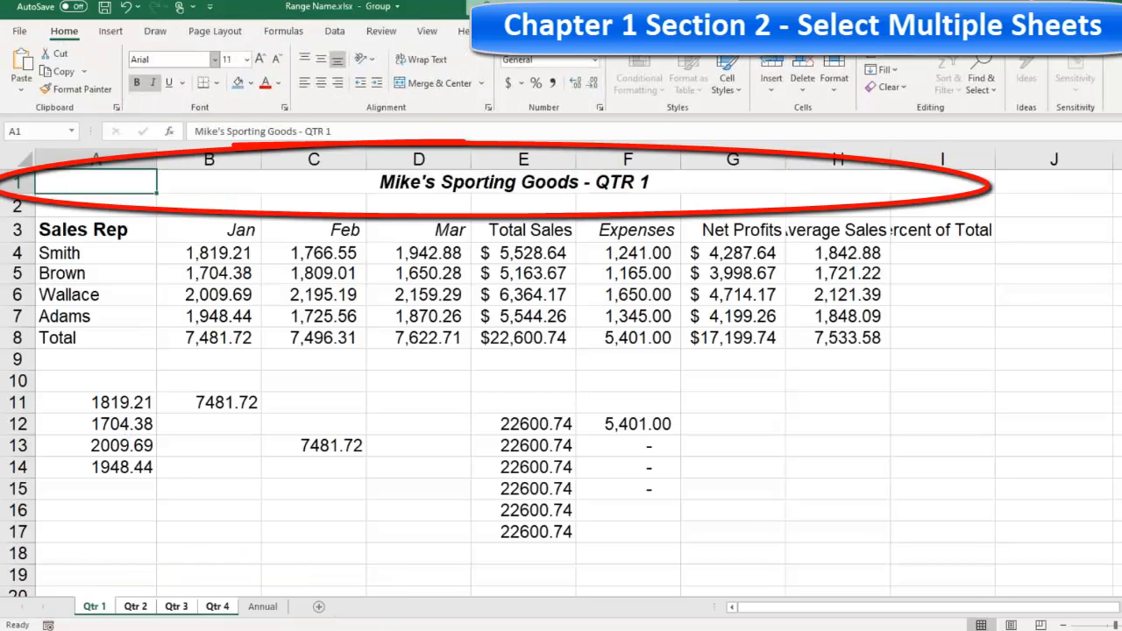
click(265, 82)
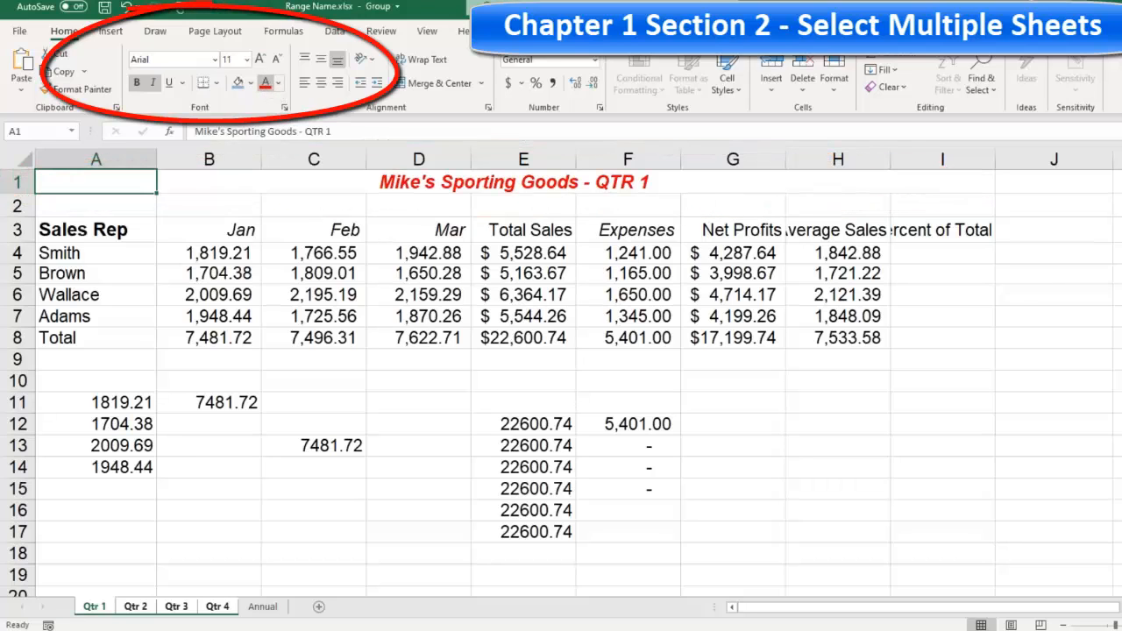
click(261, 60)
click(261, 60)
click(260, 60)
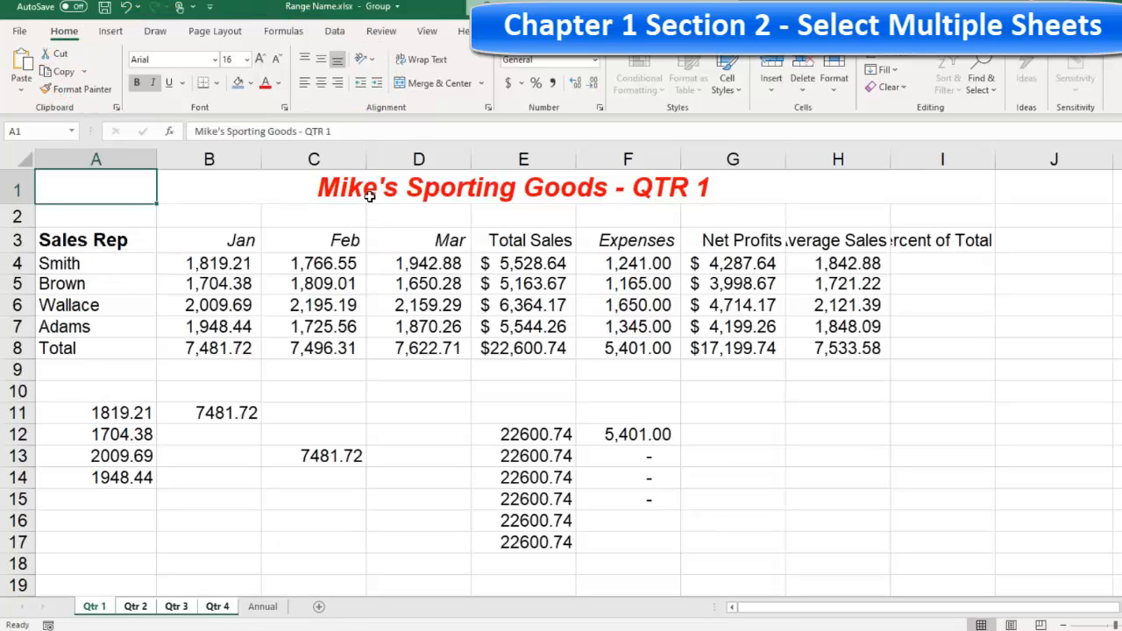
Step: Look through the grouped Qtr 1 to Qtr 4 sheets to check the title formatting and column headings
click(142, 608)
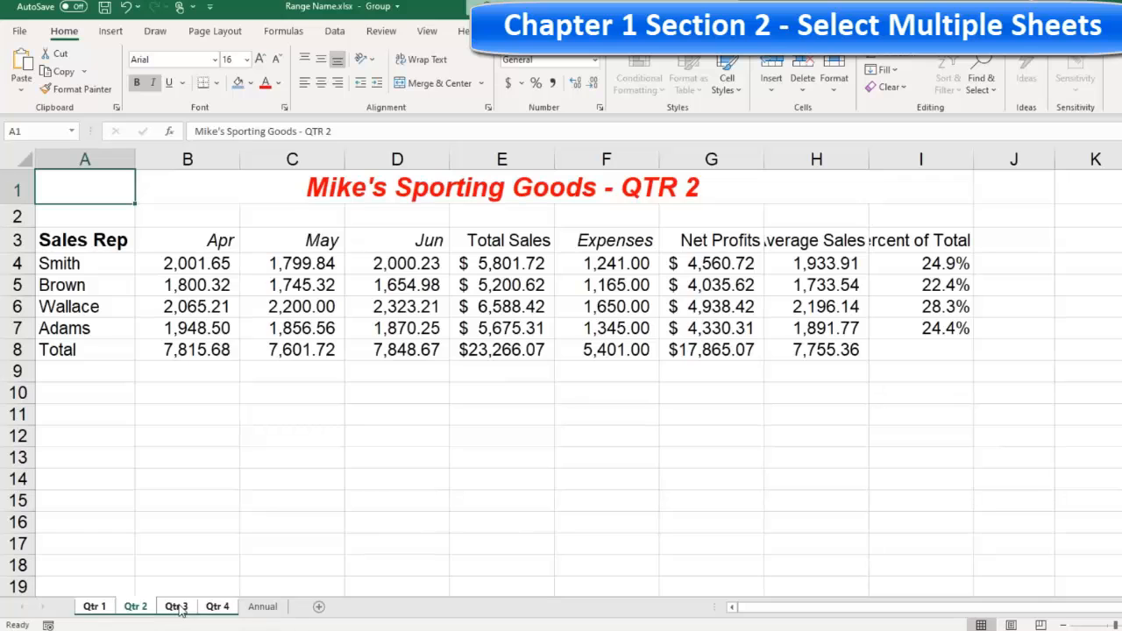
click(180, 608)
click(217, 607)
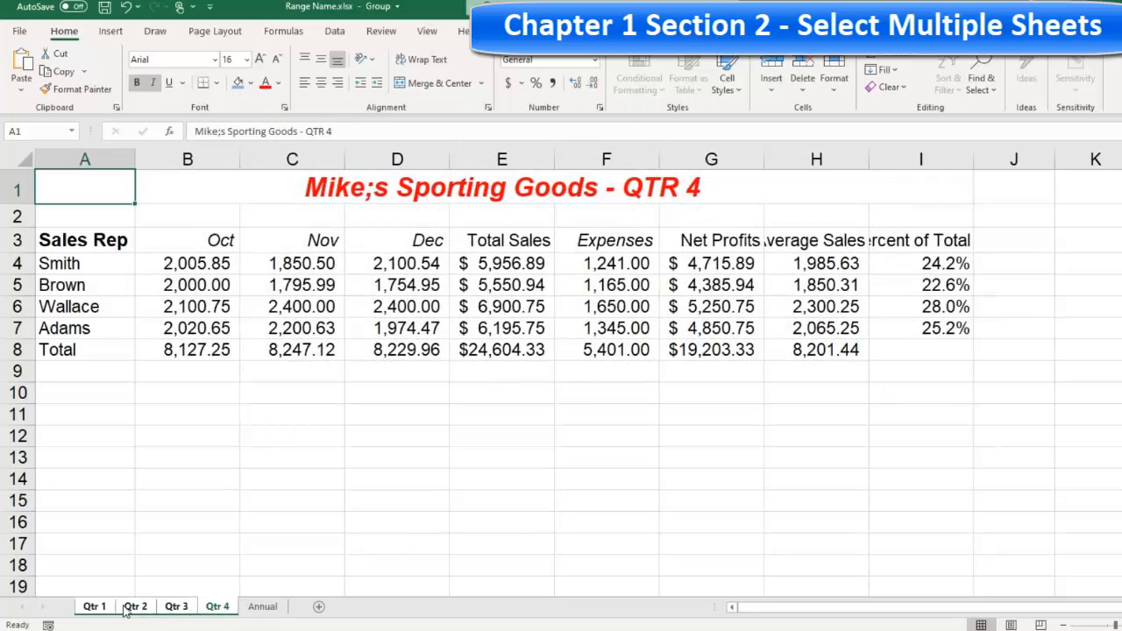
click(94, 606)
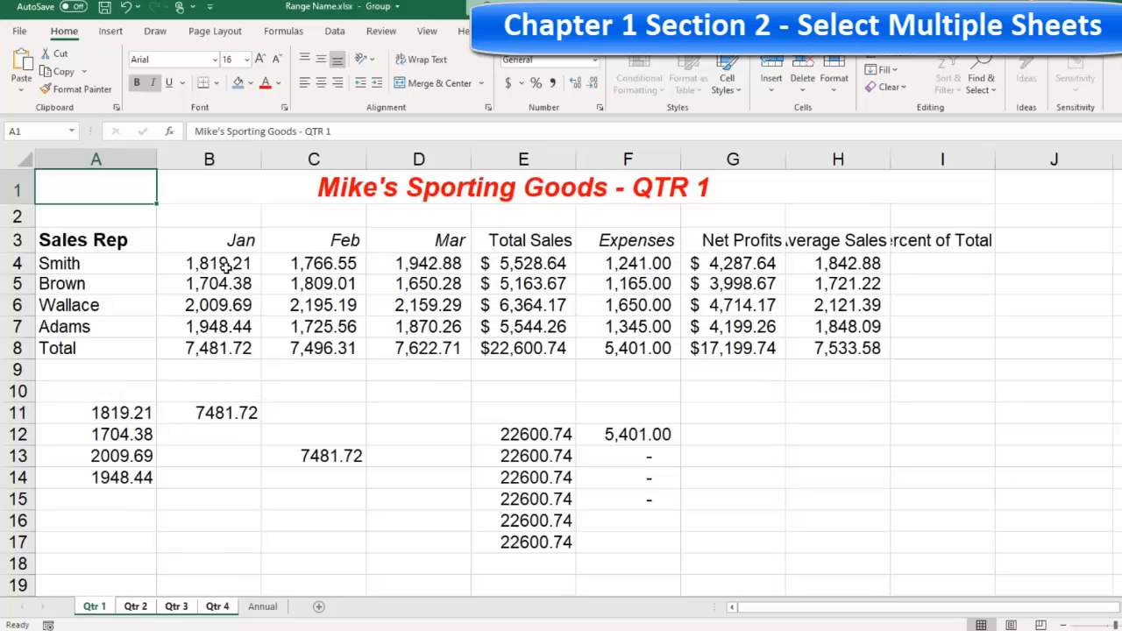
click(135, 606)
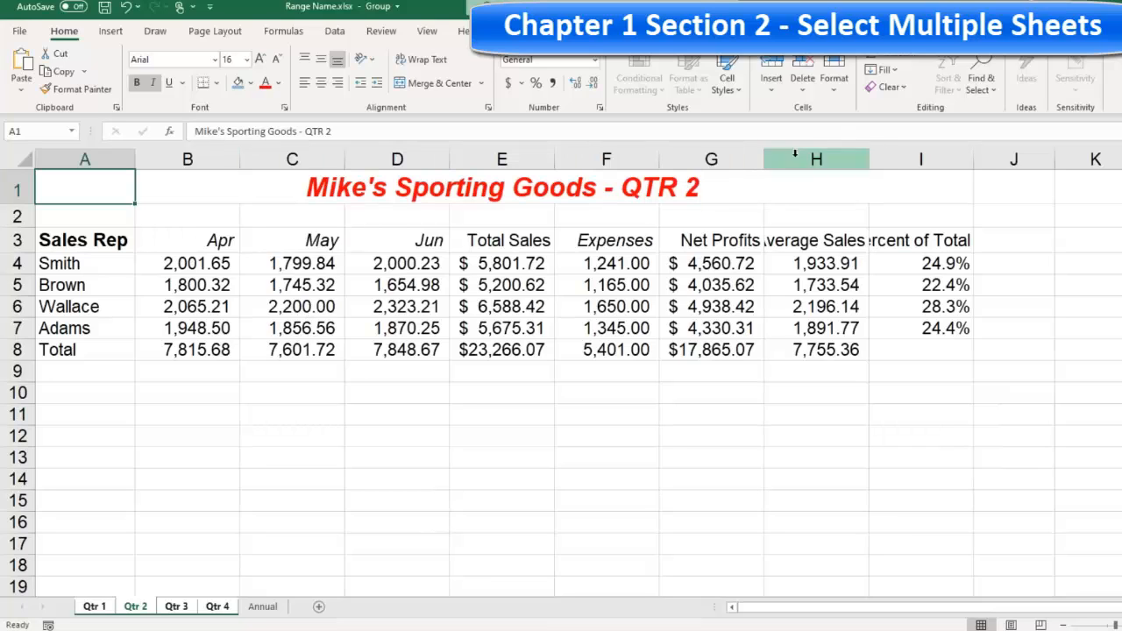
click(178, 607)
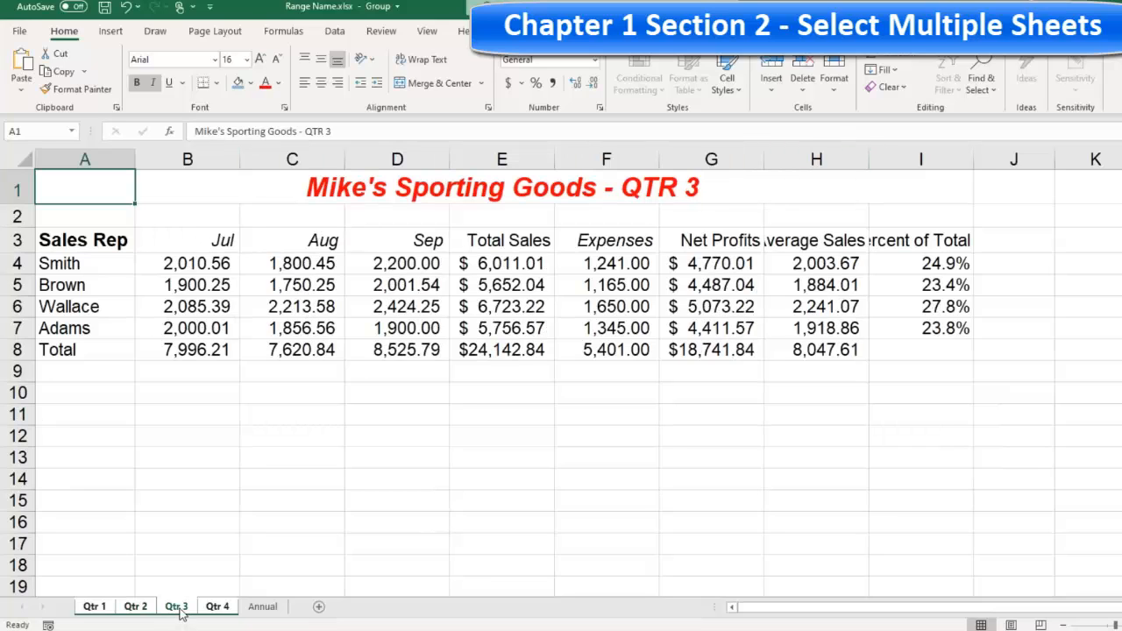
Step: Widen columns B through I on all grouped quarterly sheets so the Average Sales heading fits
click(91, 607)
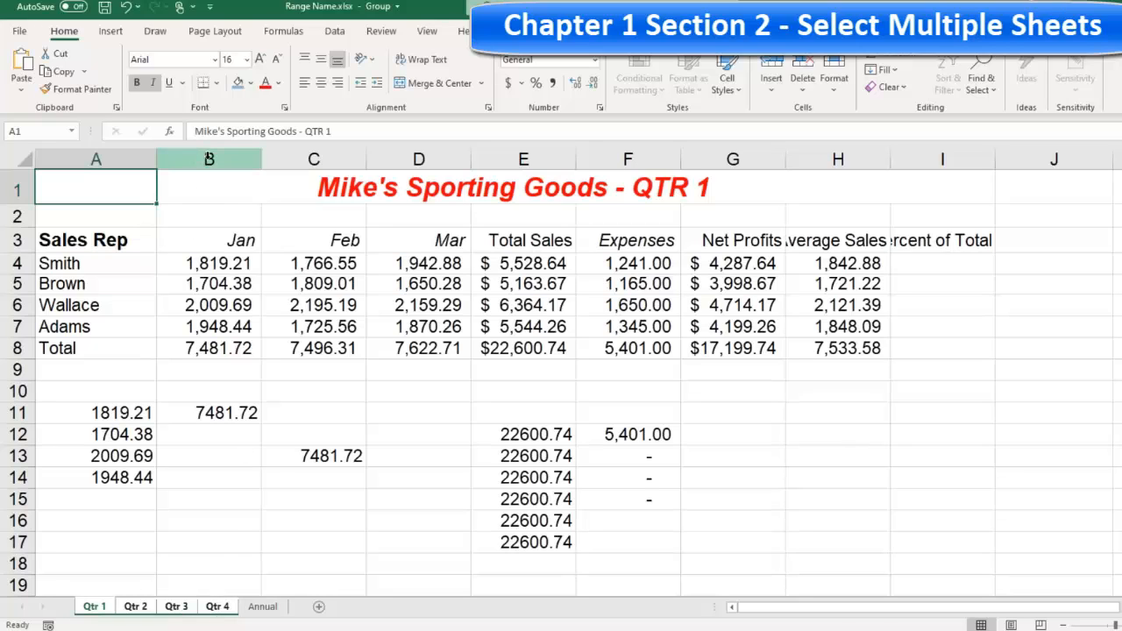
drag(208, 158, 931, 153)
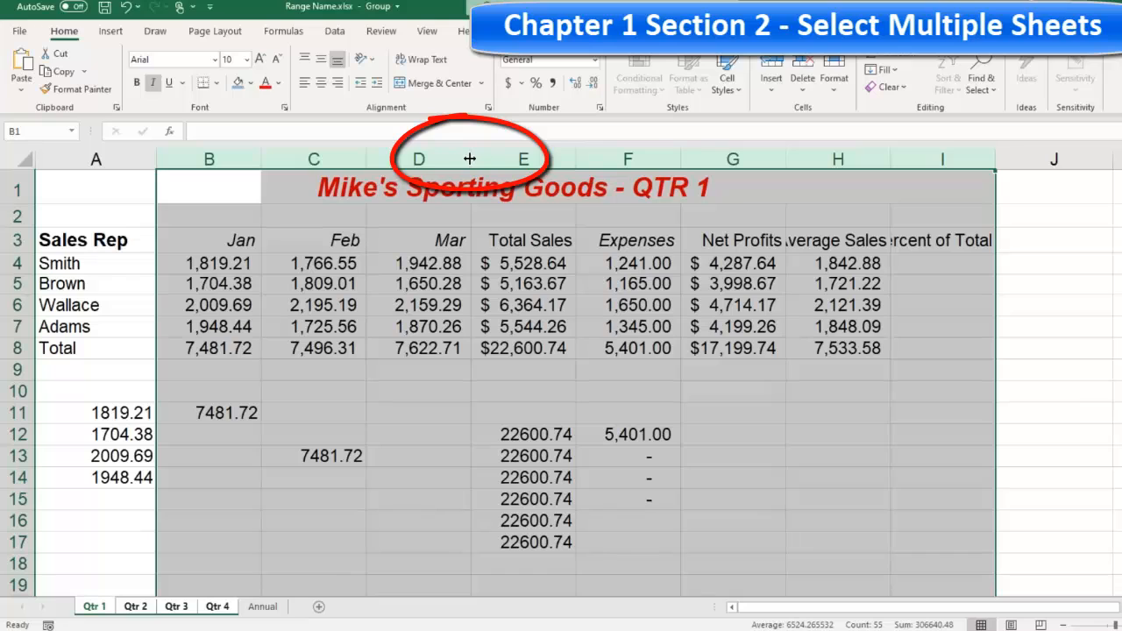
drag(471, 158, 490, 158)
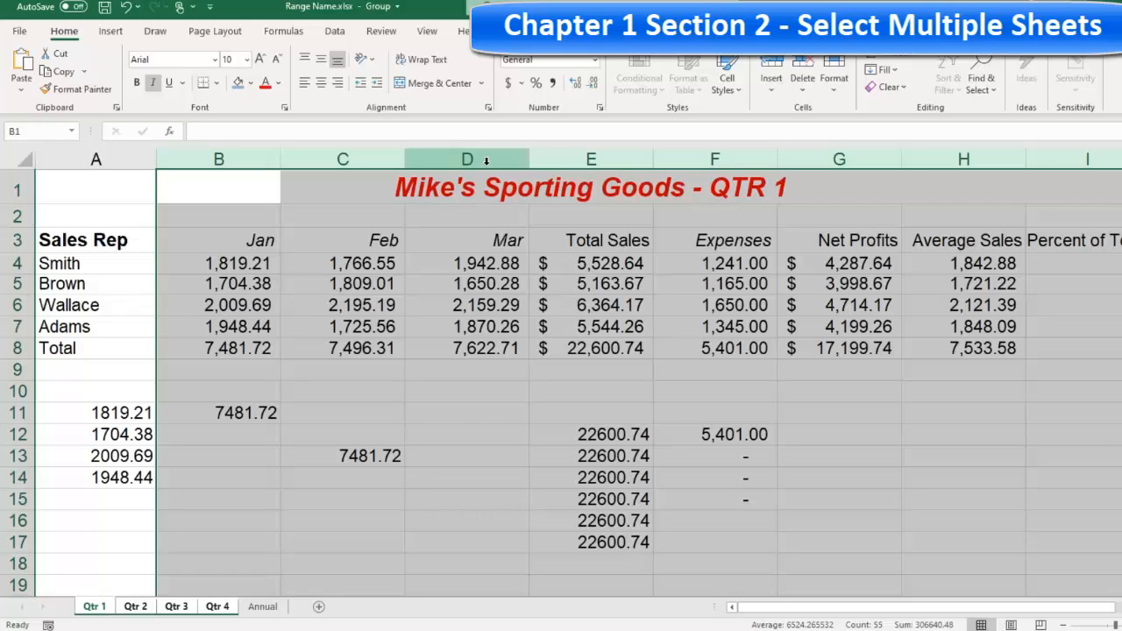
Step: Increase the height of rows 4 through 8 on all grouped quarterly sheets
click(17, 263)
drag(17, 274, 17, 348)
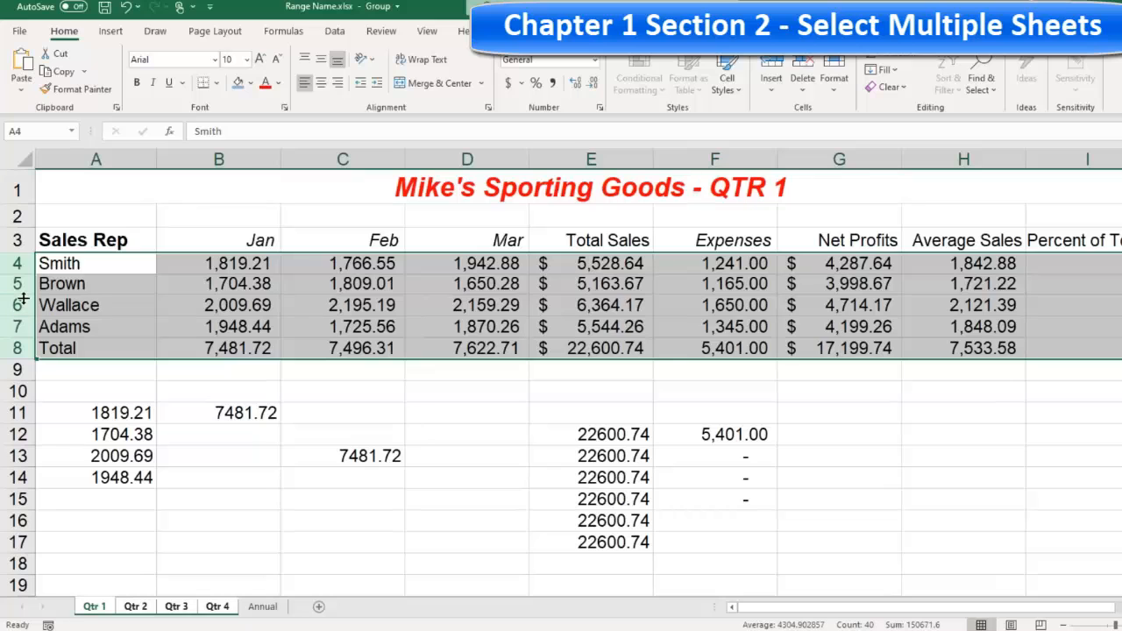
drag(24, 296, 24, 302)
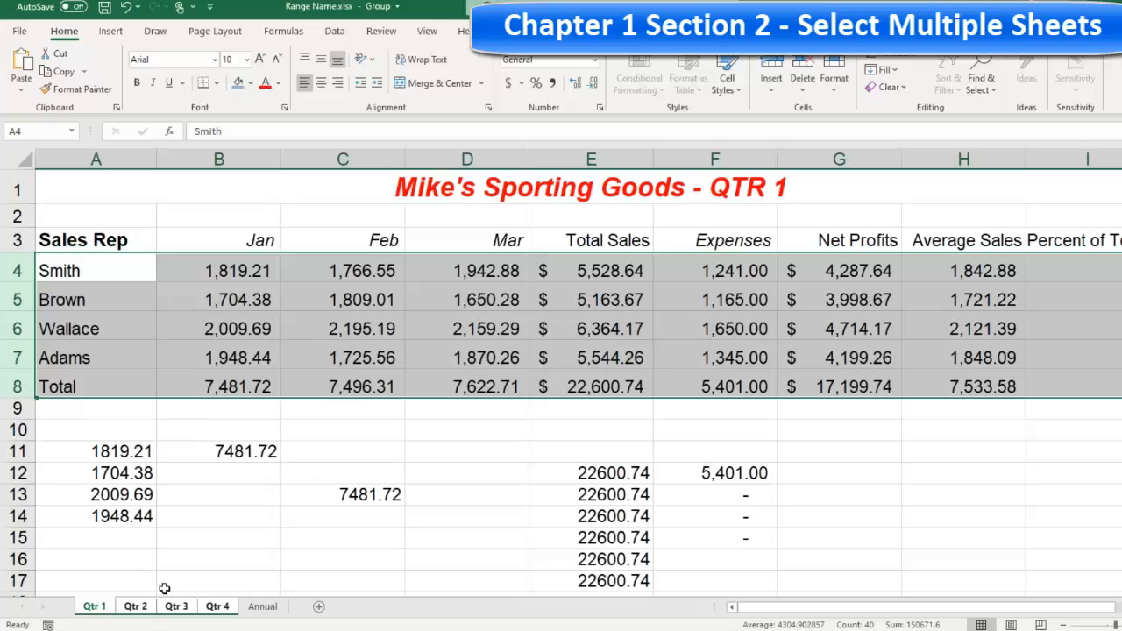
Step: Check the column widths and row heights on the Qtr 2, Qtr 3 and Qtr 4 sheets
click(137, 607)
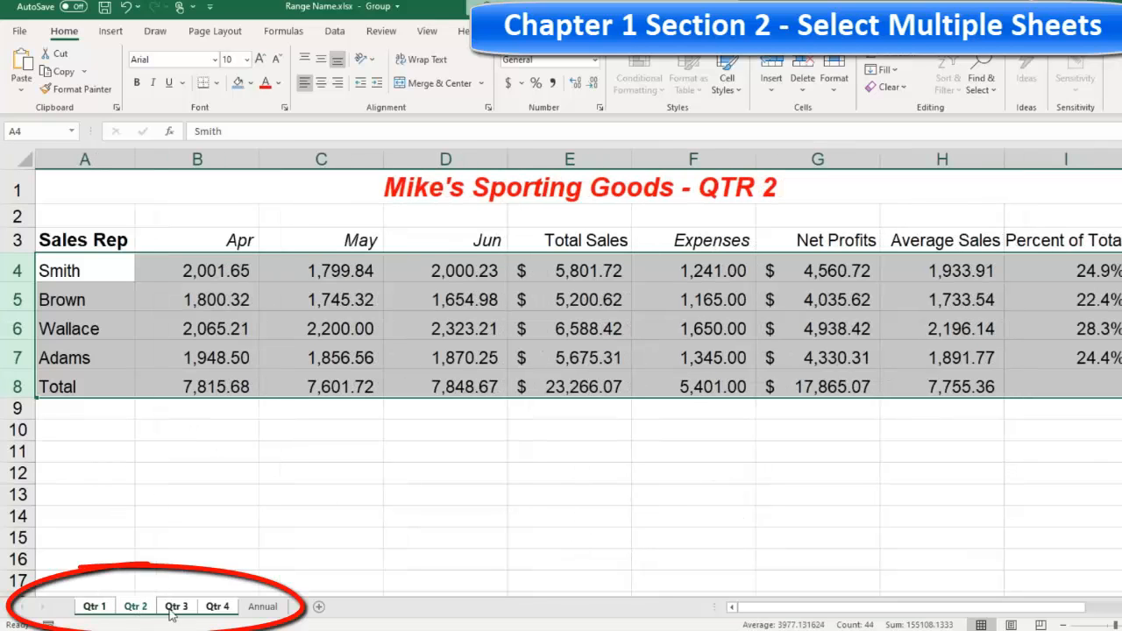
click(178, 607)
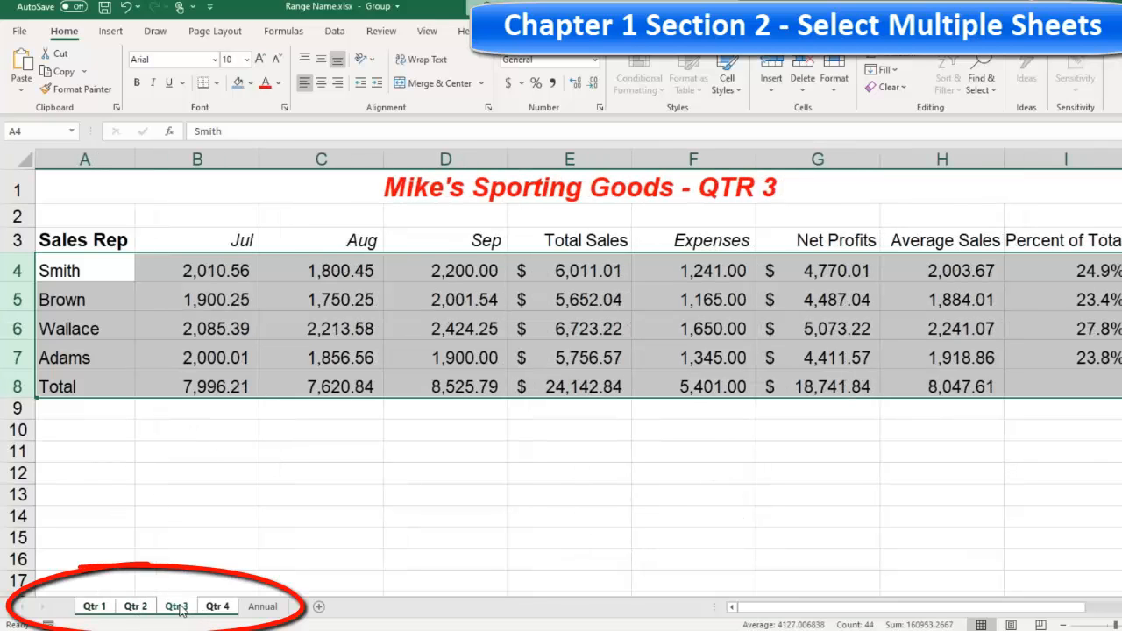
click(224, 607)
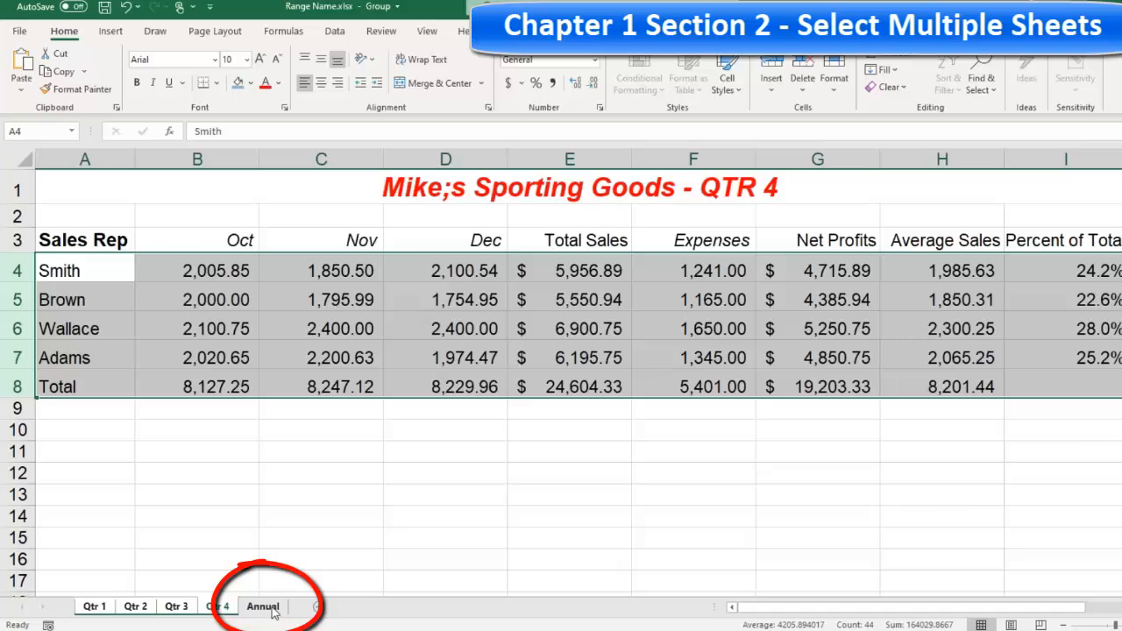
Step: Release the sheet group by activating the Annual sheet, and view each quarterly sheet individually, finishing on Qtr 1
click(263, 606)
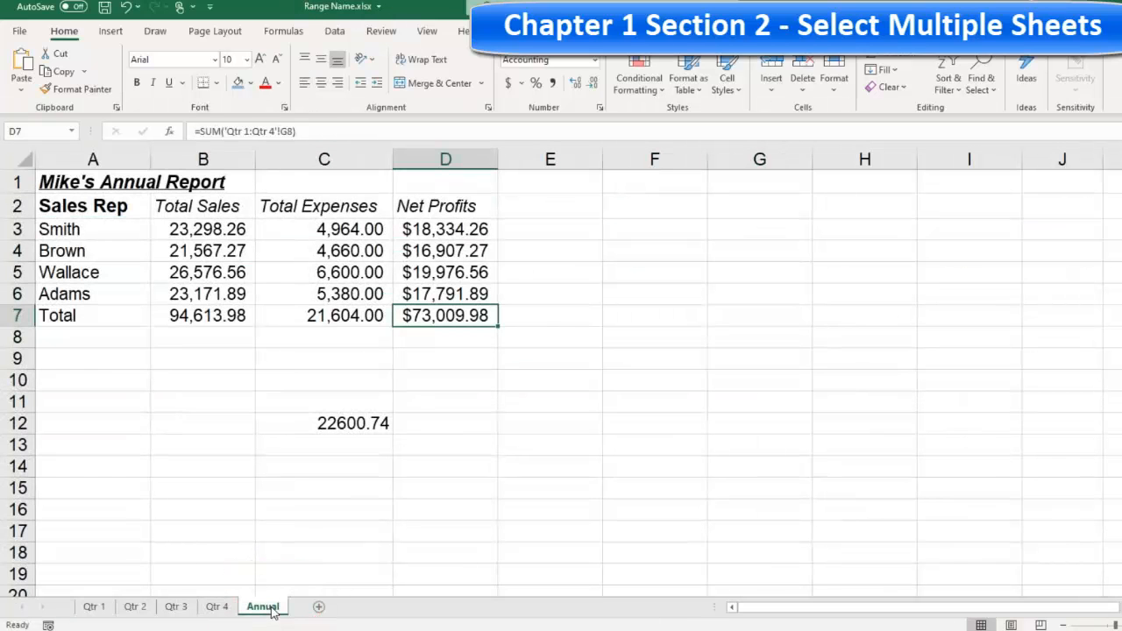
click(89, 610)
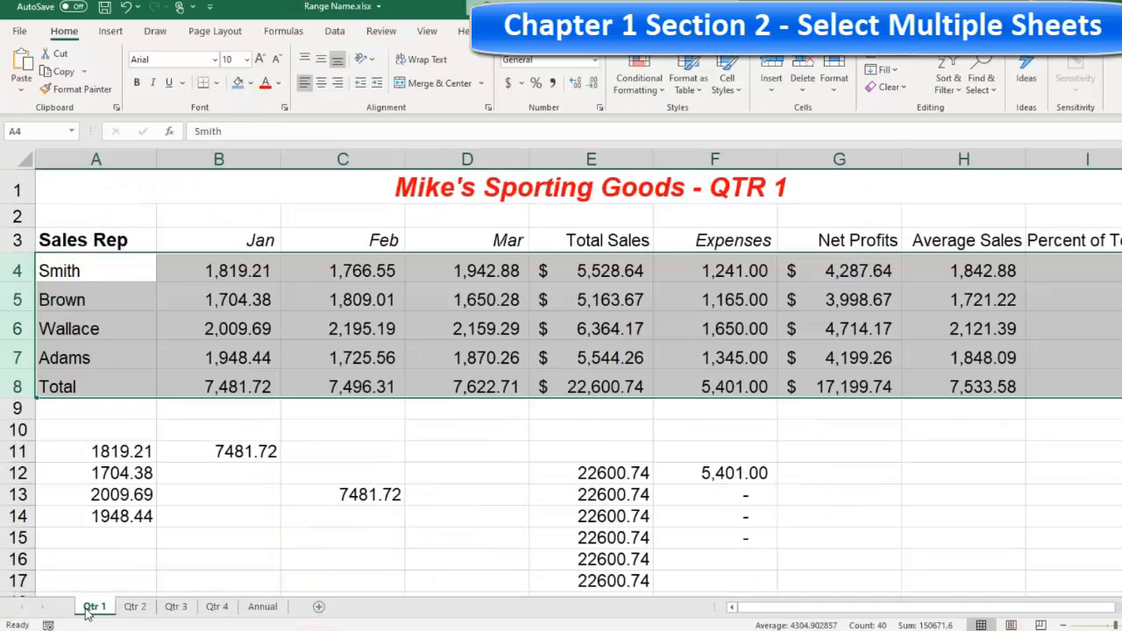
click(135, 606)
click(175, 607)
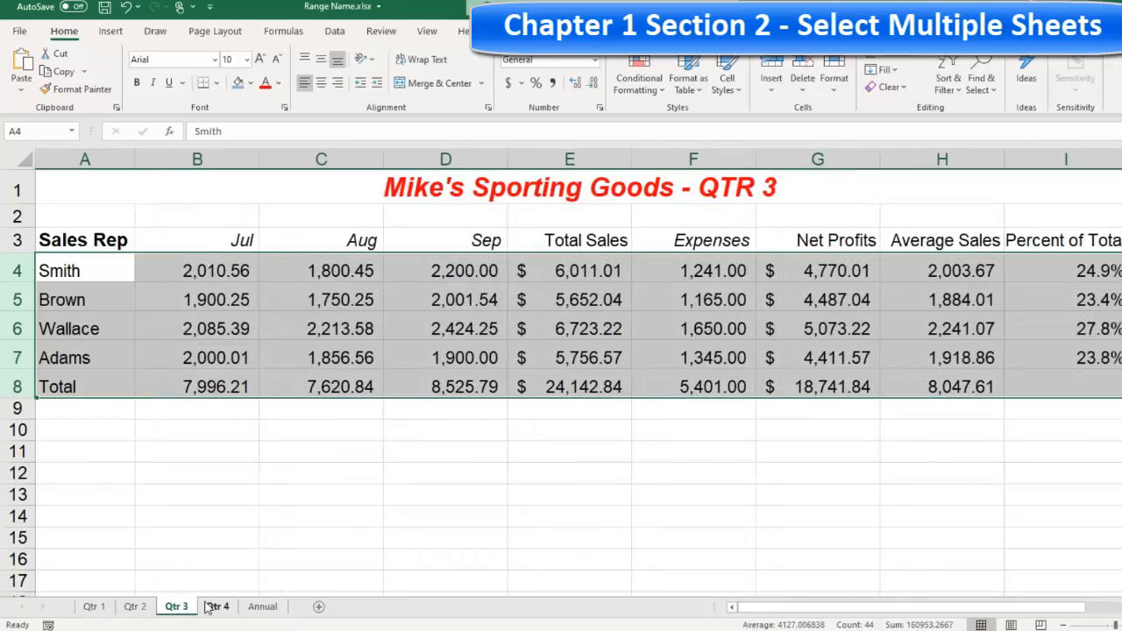
click(211, 607)
click(96, 609)
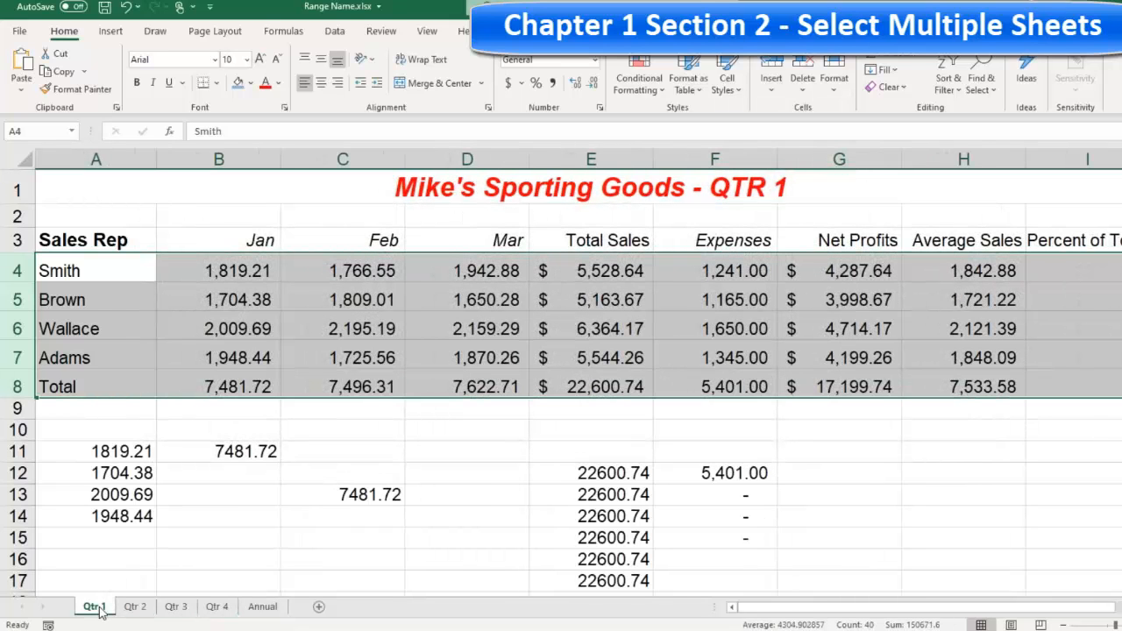
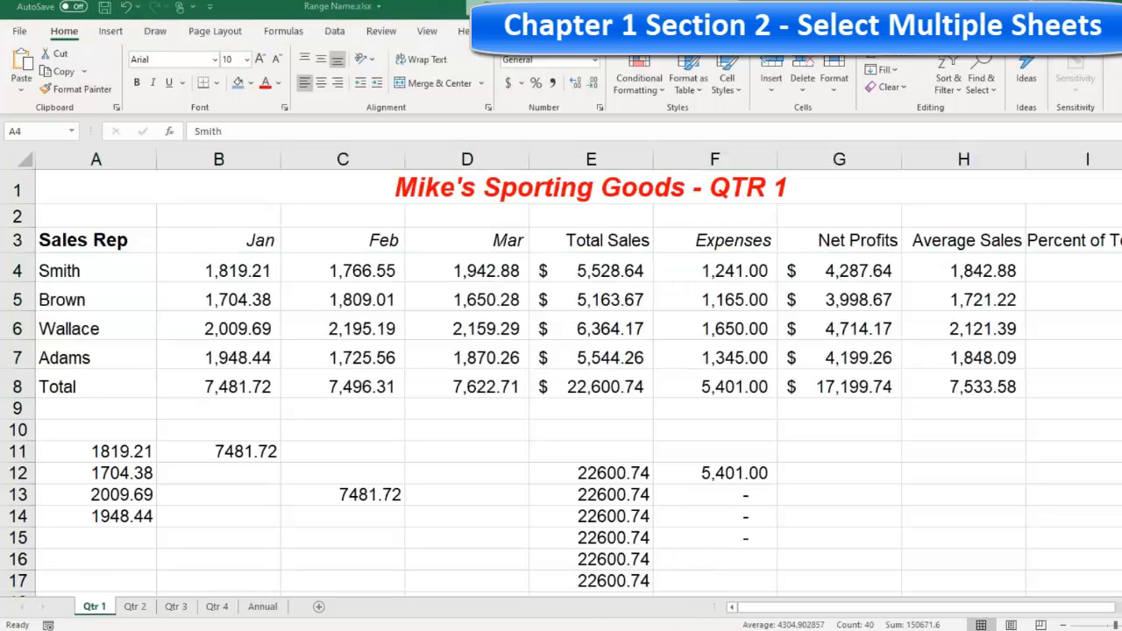
Step: Group Qtr 2 with Qtr 1, and release the group by activating the unselected Qtr 3 sheet
ctrl+click(136, 606)
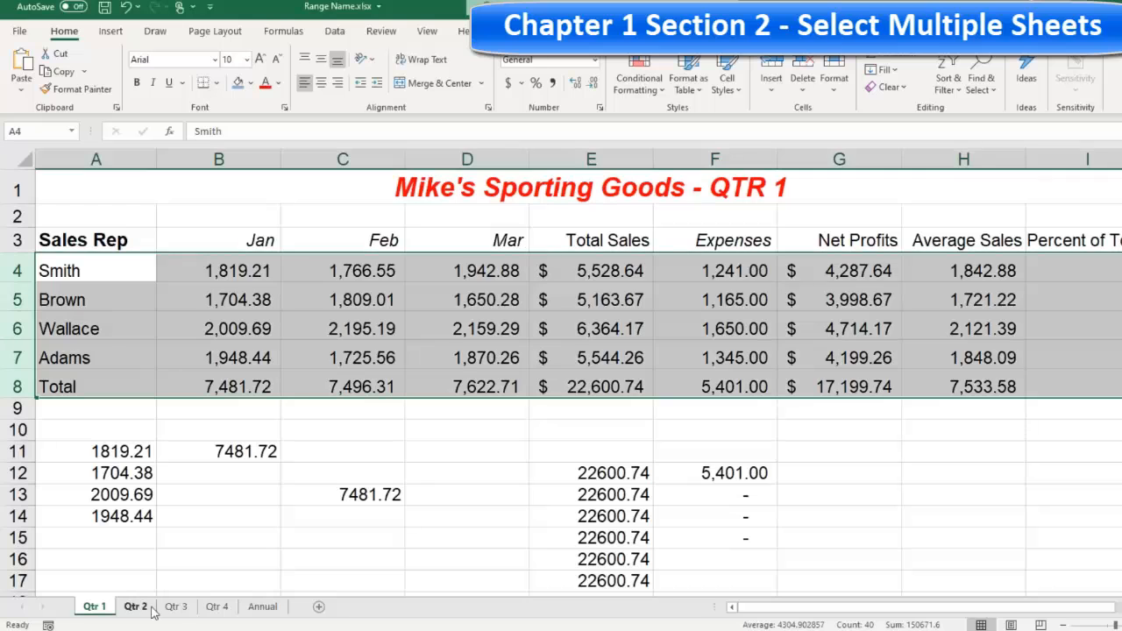
click(176, 606)
click(216, 607)
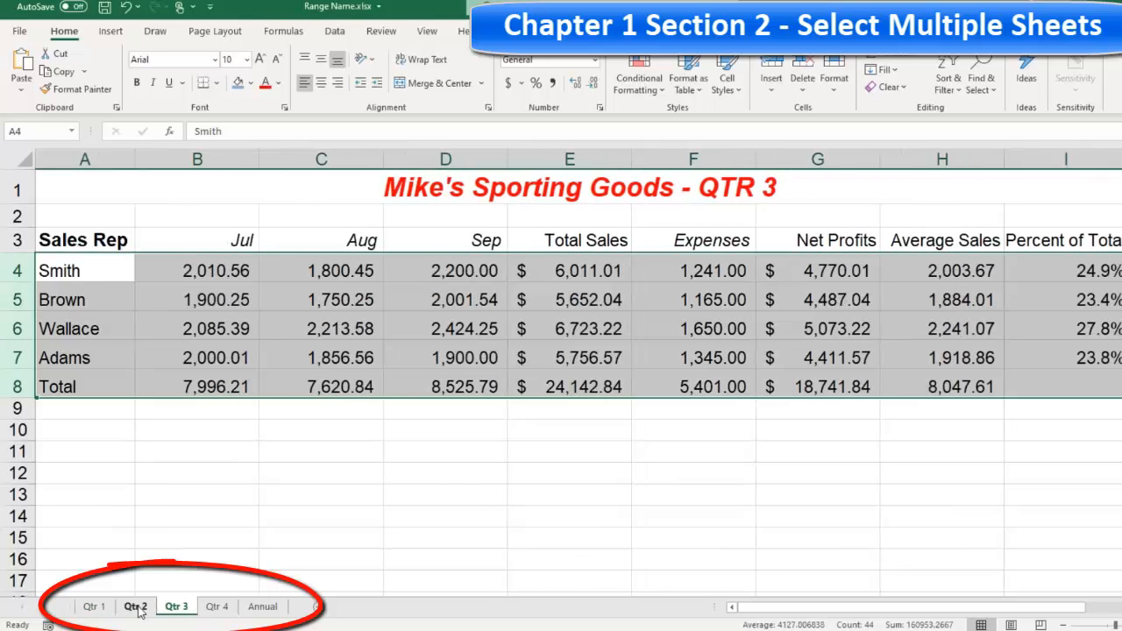
click(137, 606)
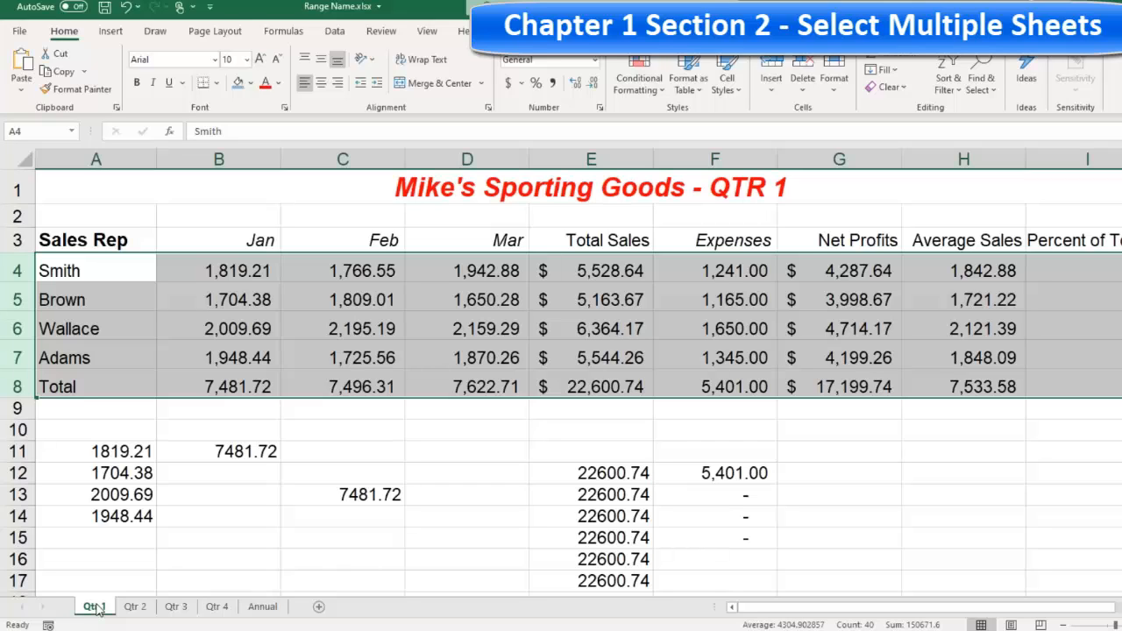
Step: Group the non-adjacent Qtr 1, Qtr 3 and Annual sheets, and release the group by activating Qtr 2
ctrl+click(175, 606)
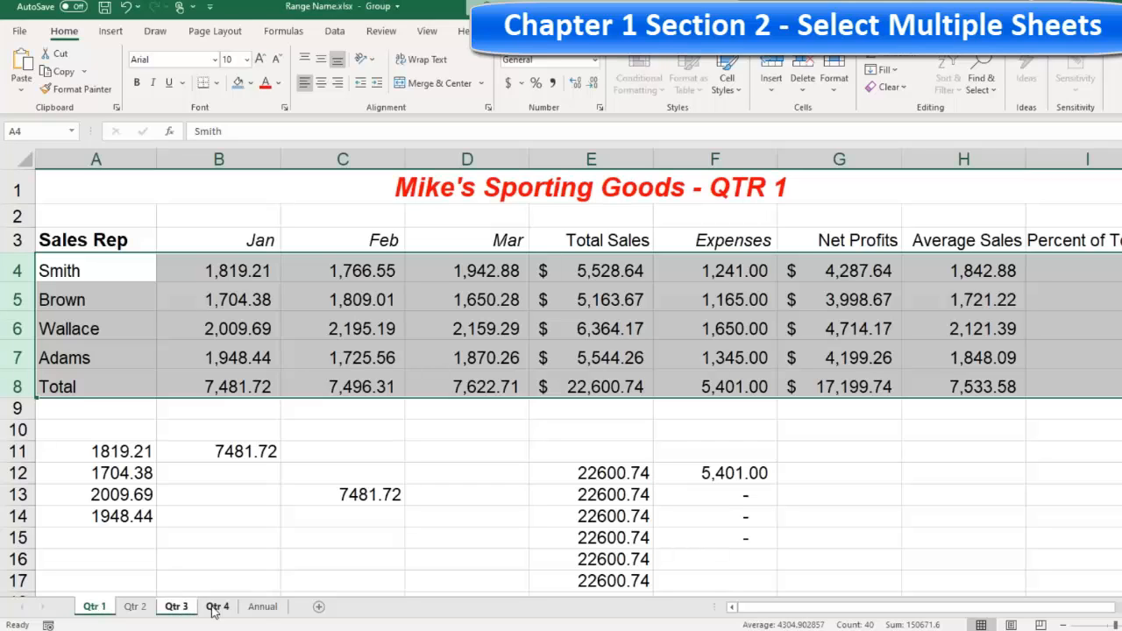
ctrl+click(261, 608)
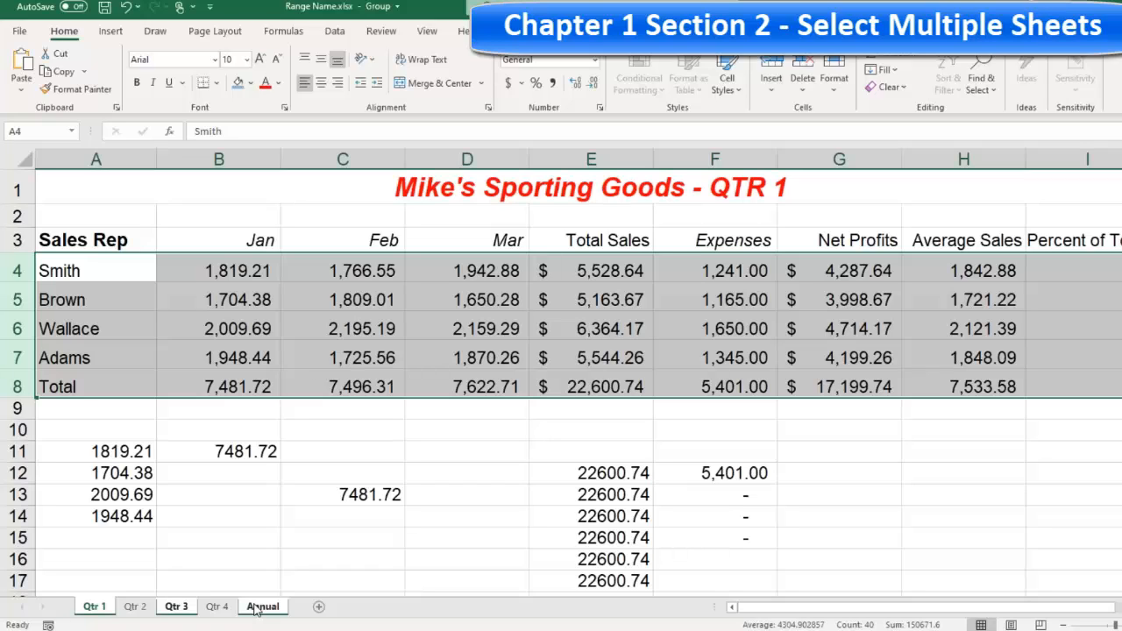
click(139, 609)
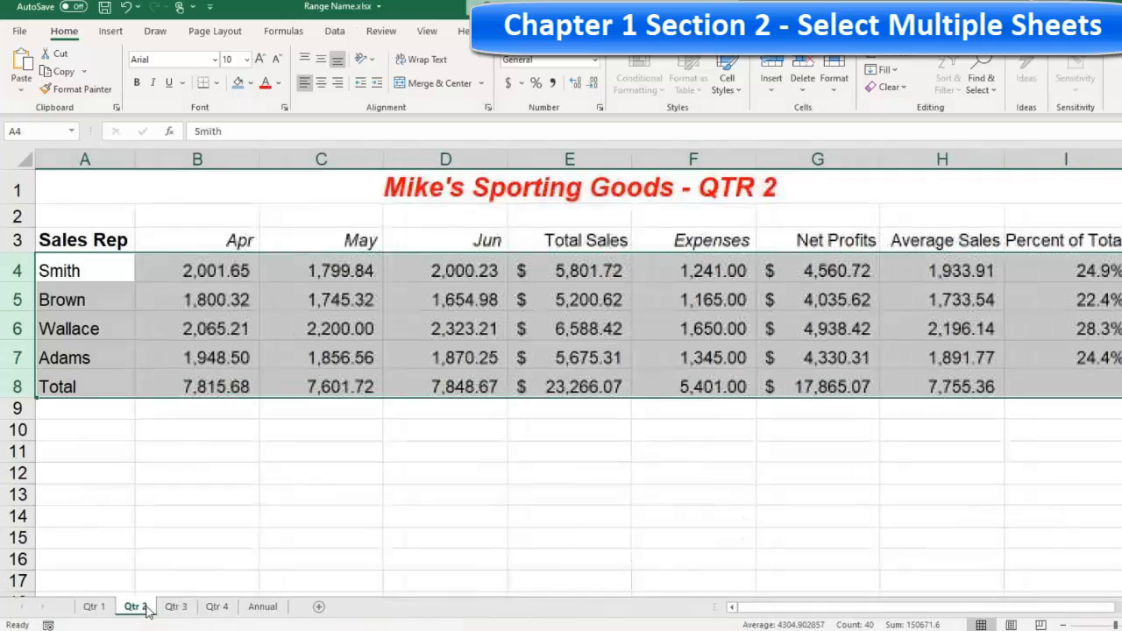
Step: Switch between the individual quarterly sheets to check that they are no longer grouped
key(ctrl+Page_Down)
key(ctrl+Page_Down)
click(101, 608)
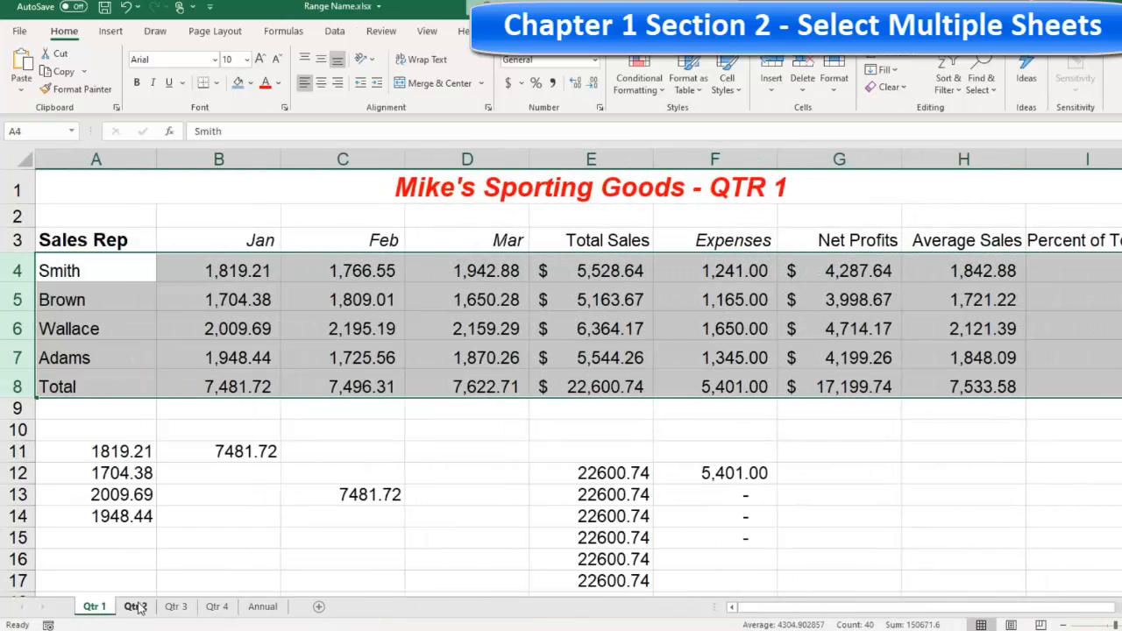
key(ctrl+Page_Down)
key(ctrl+Page_Down)
click(100, 609)
click(176, 606)
Step: Group the Qtr 1 and Qtr 2 sheets, look at the available tab colors, and ungroup them with Ungroup Sheets
click(94, 607)
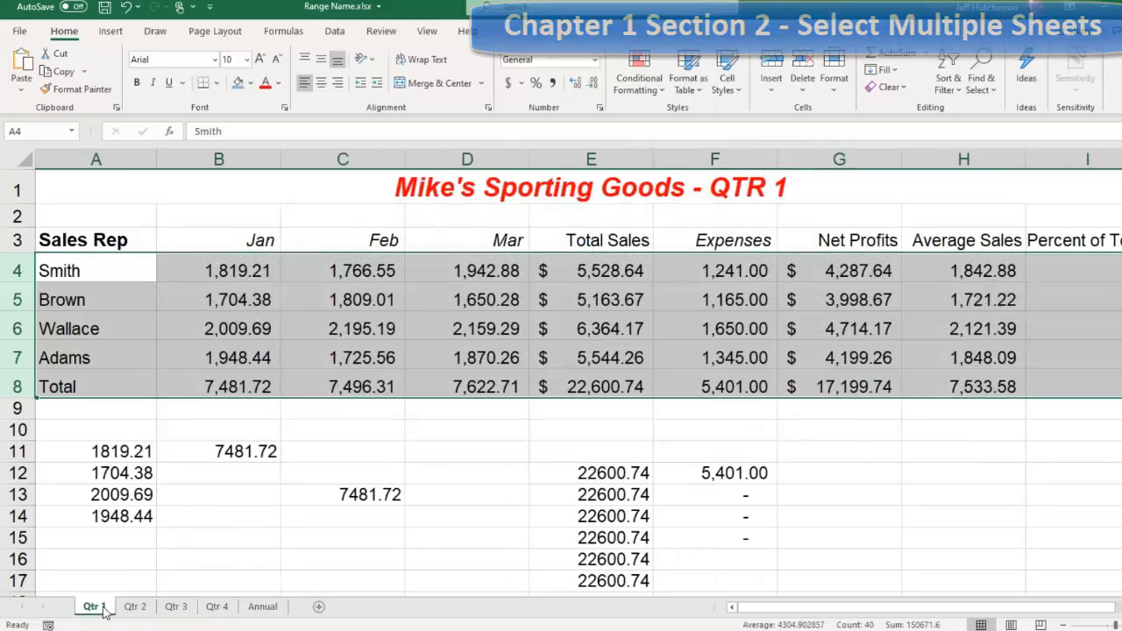
ctrl+click(135, 607)
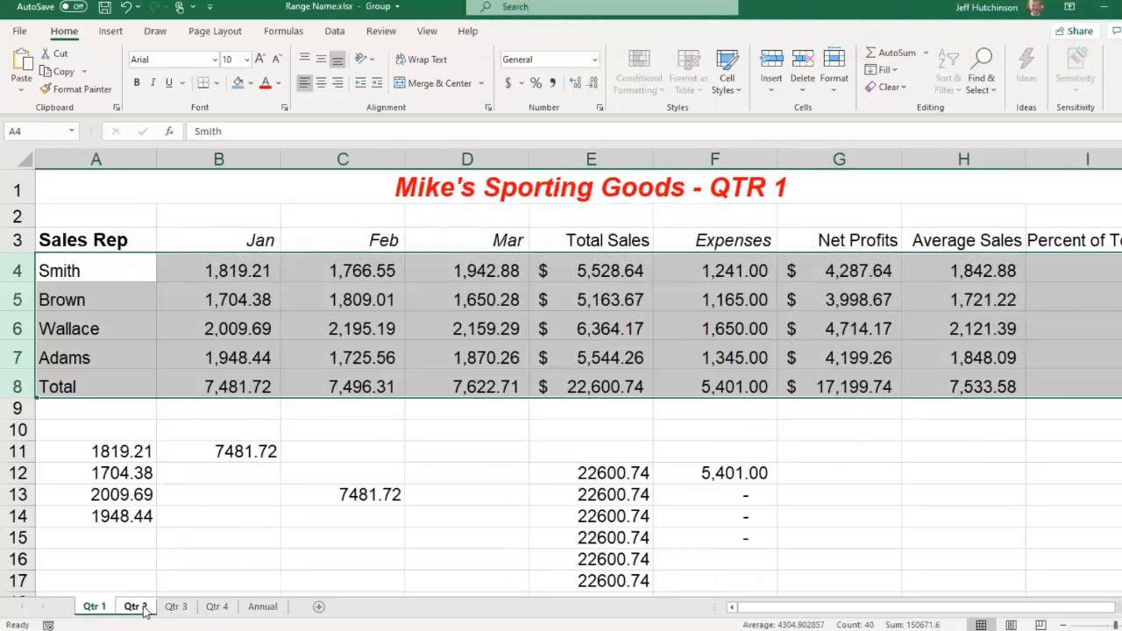
right_click(135, 609)
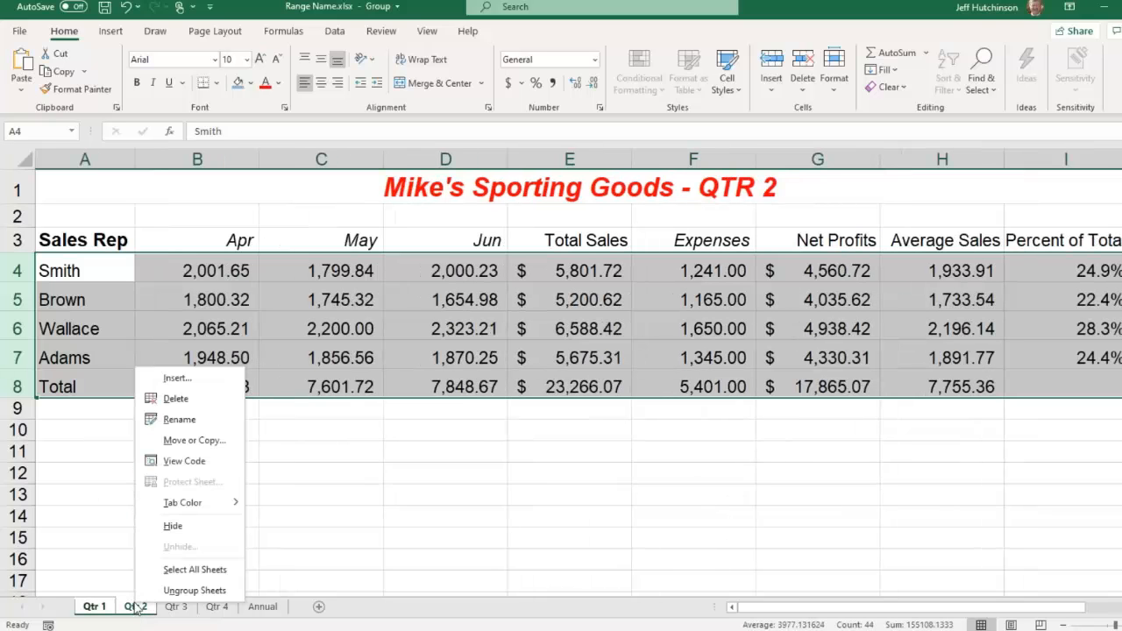
mouse_move(228, 506)
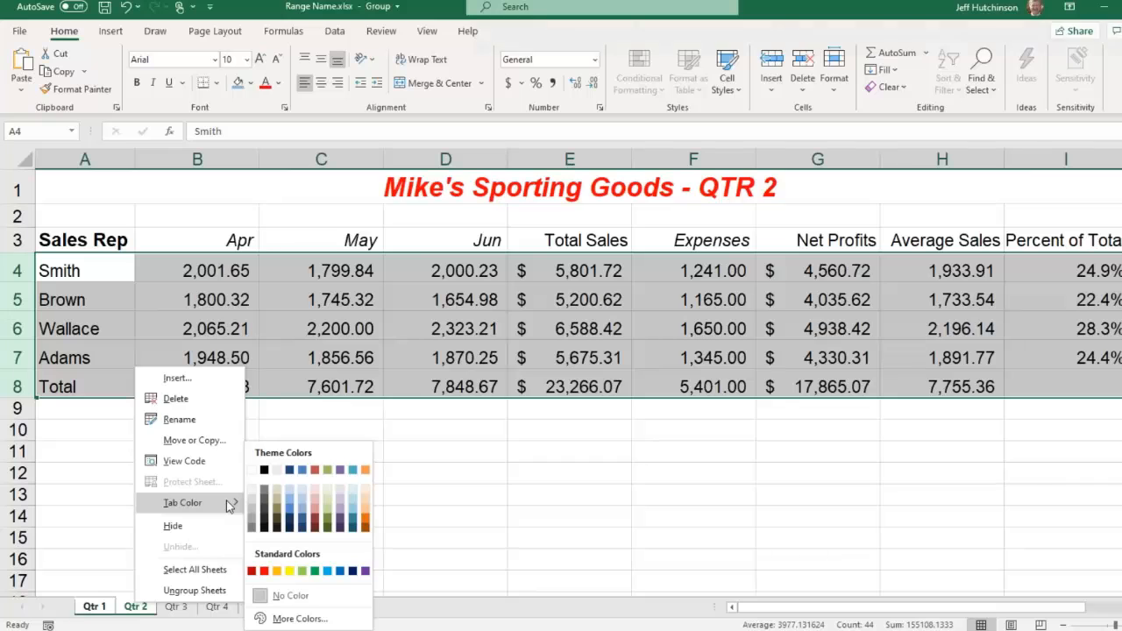
click(195, 590)
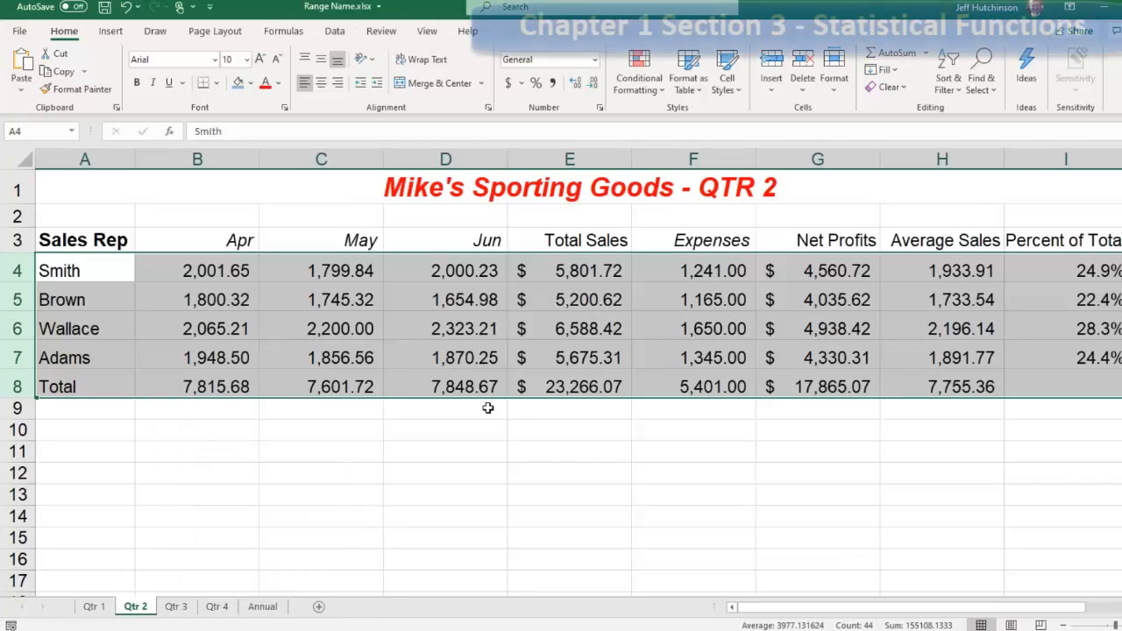
Step: Insert a new blank worksheet directly after the Qtr 2 sheet
click(321, 606)
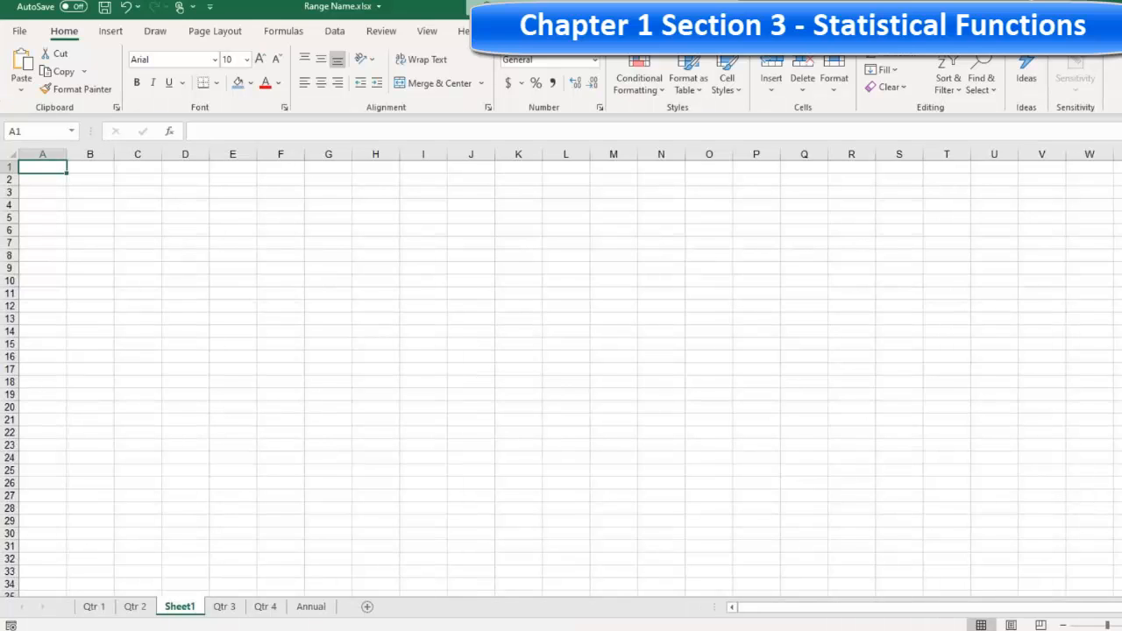
scroll(992, 597, up, 5)
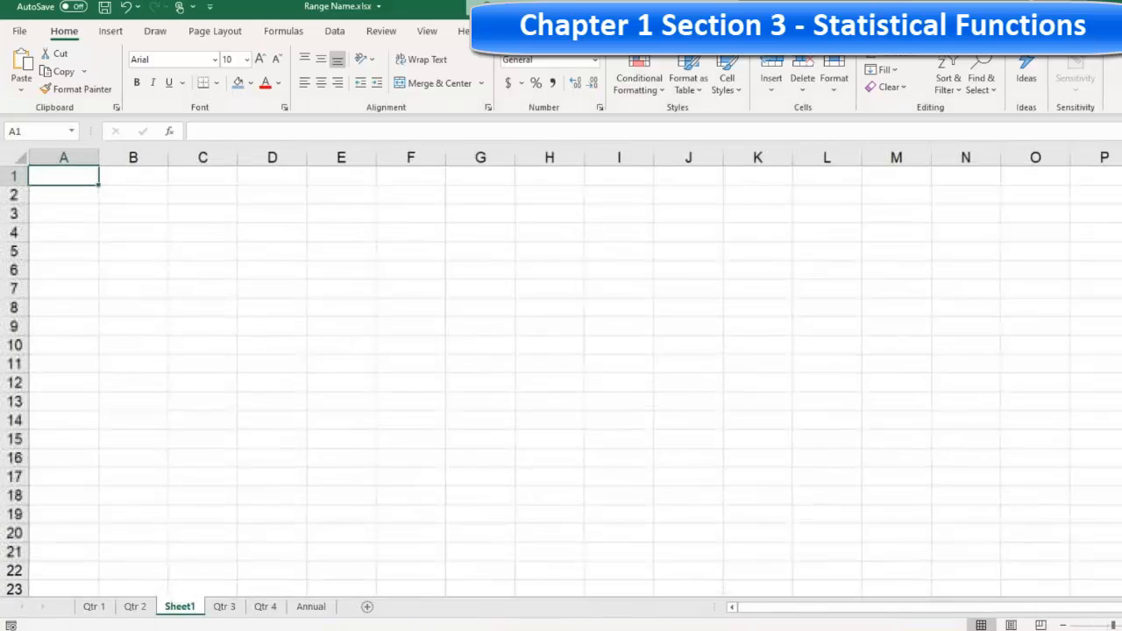
click(151, 179)
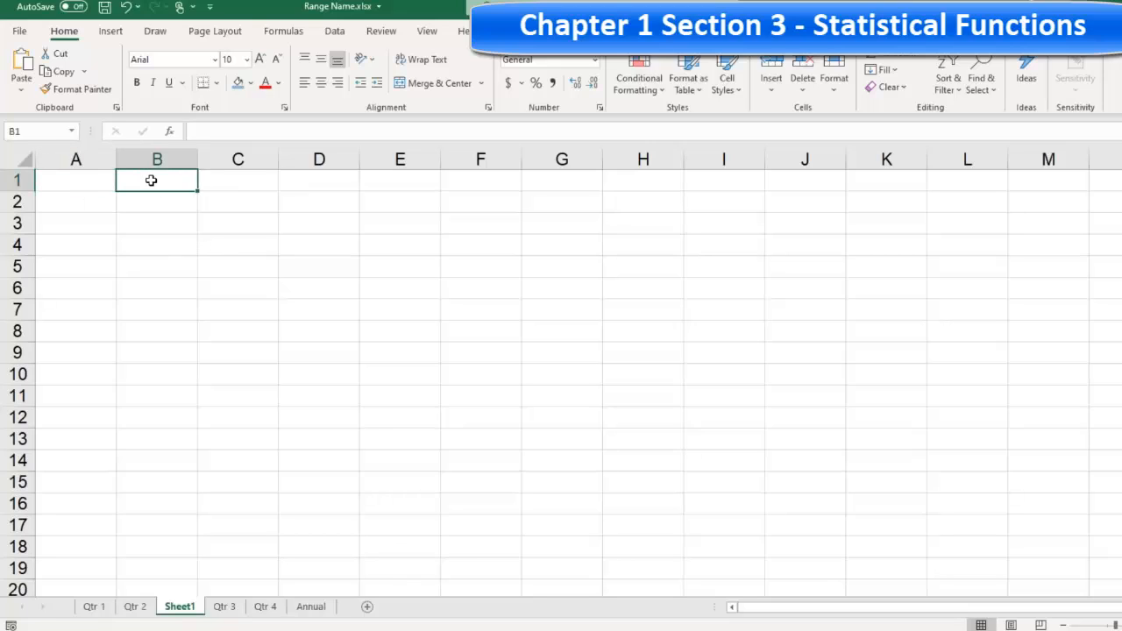
click(154, 205)
click(152, 177)
click(75, 180)
Step: Enter the heading "Lable" in cell B1 of the new sheet
click(169, 178)
text(Lab)
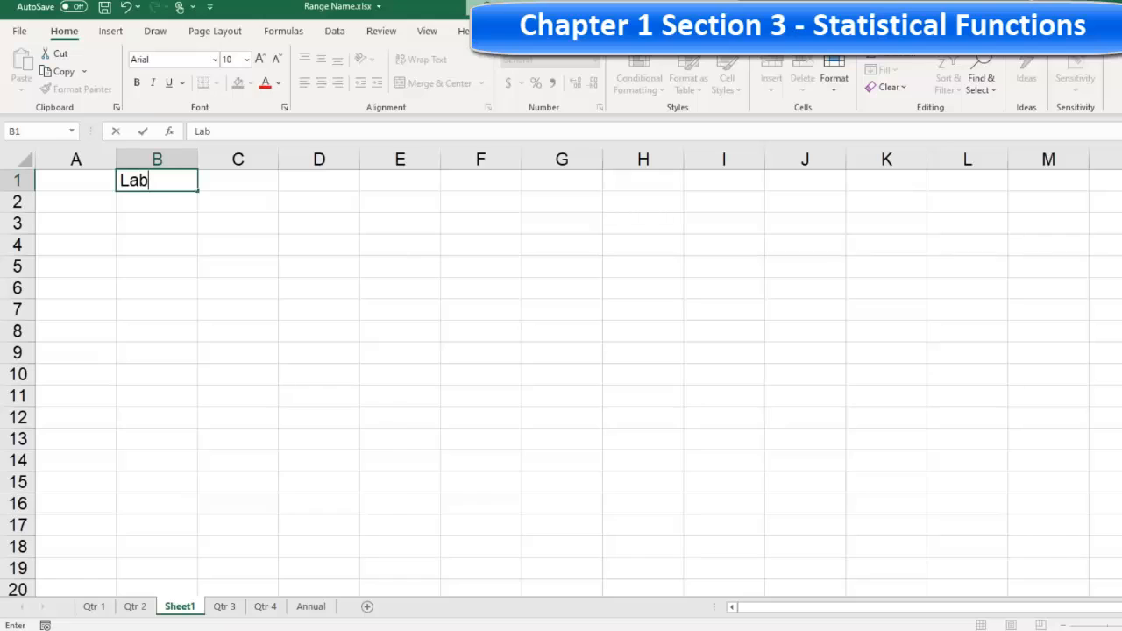
text(le)
key(BackSpace)
key(BackSpace)
text(le)
key(Return)
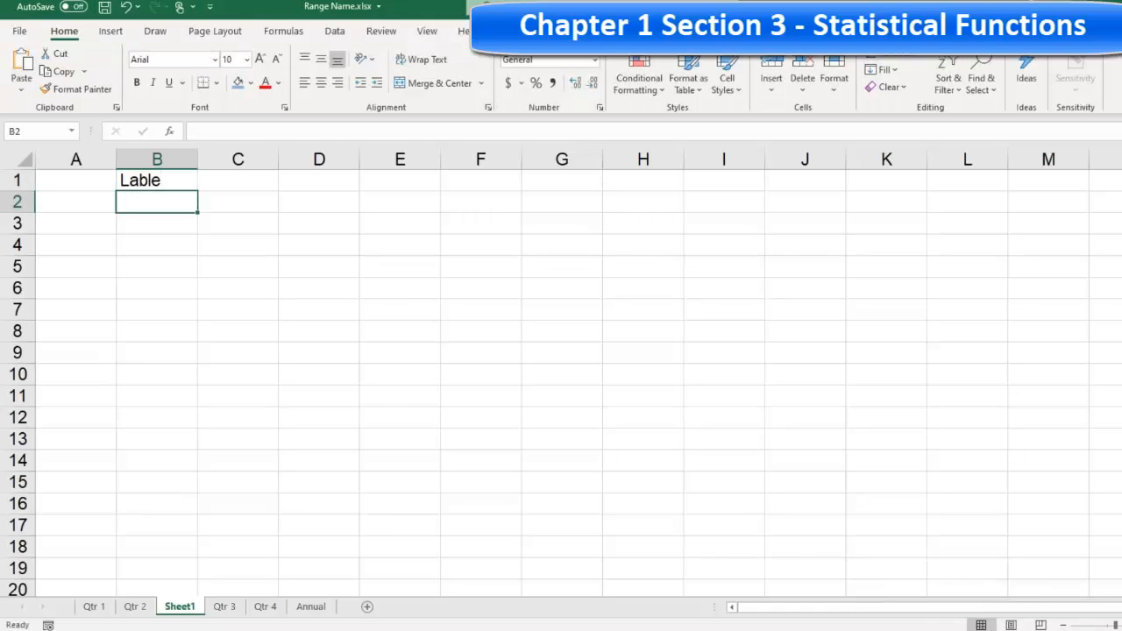
Step: Enter the numbers 1, 2 and 3 in B2:B4 and 4, 5 and 6 in B6:B8, leaving B5 blank
text(1)
key(Return)
text(2)
key(Return)
text(3)
key(Return)
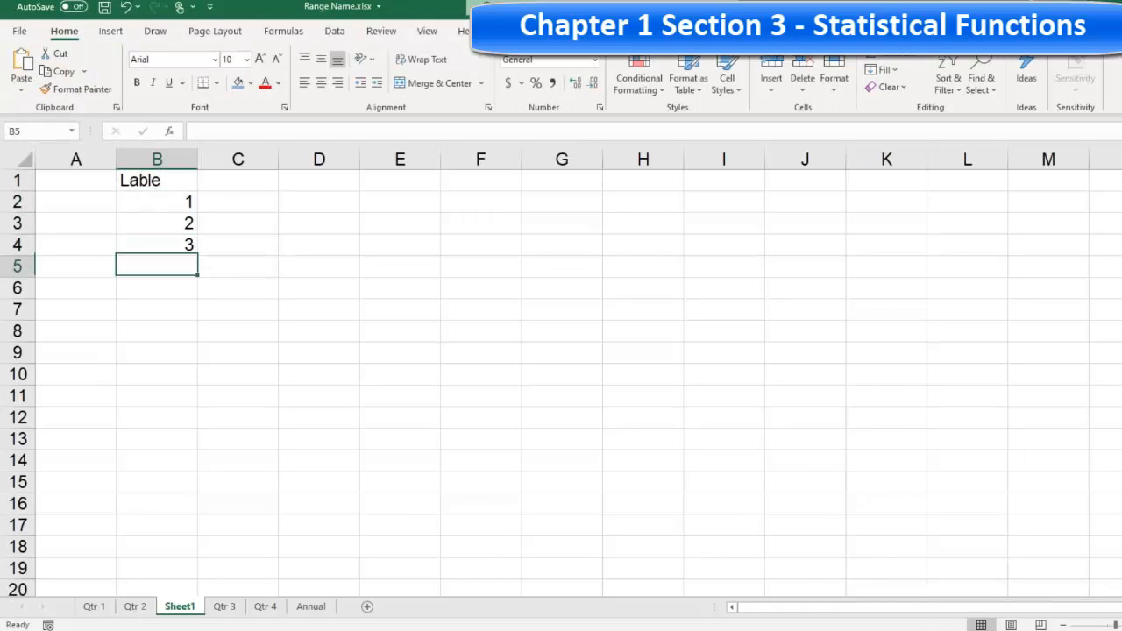
key(Return)
text(4)
key(Return)
text(5)
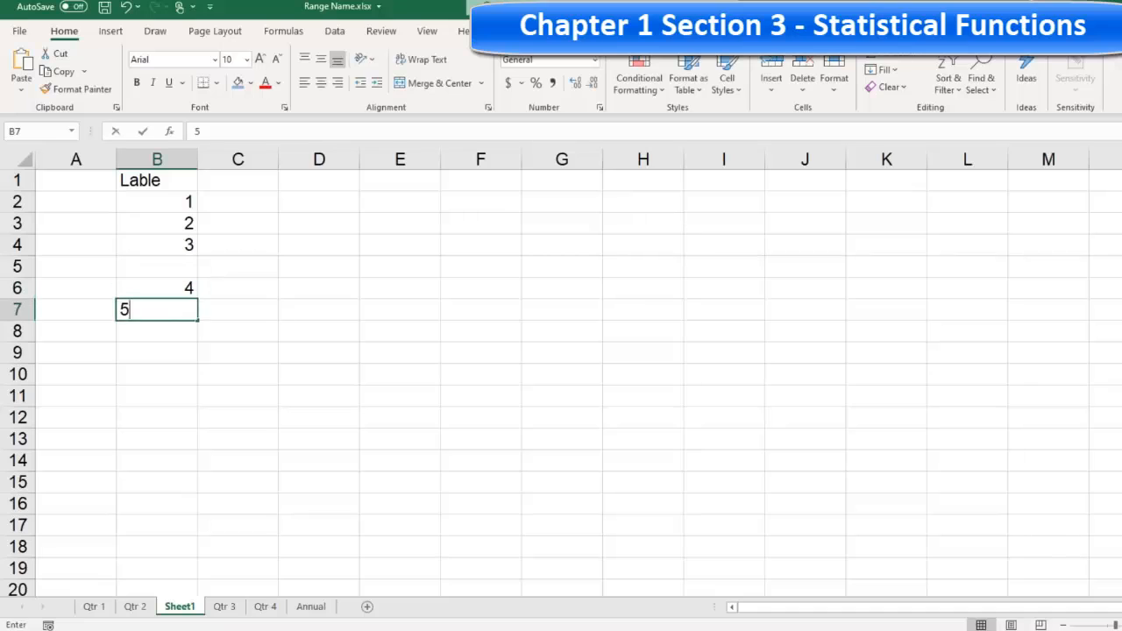
key(Return)
text(6)
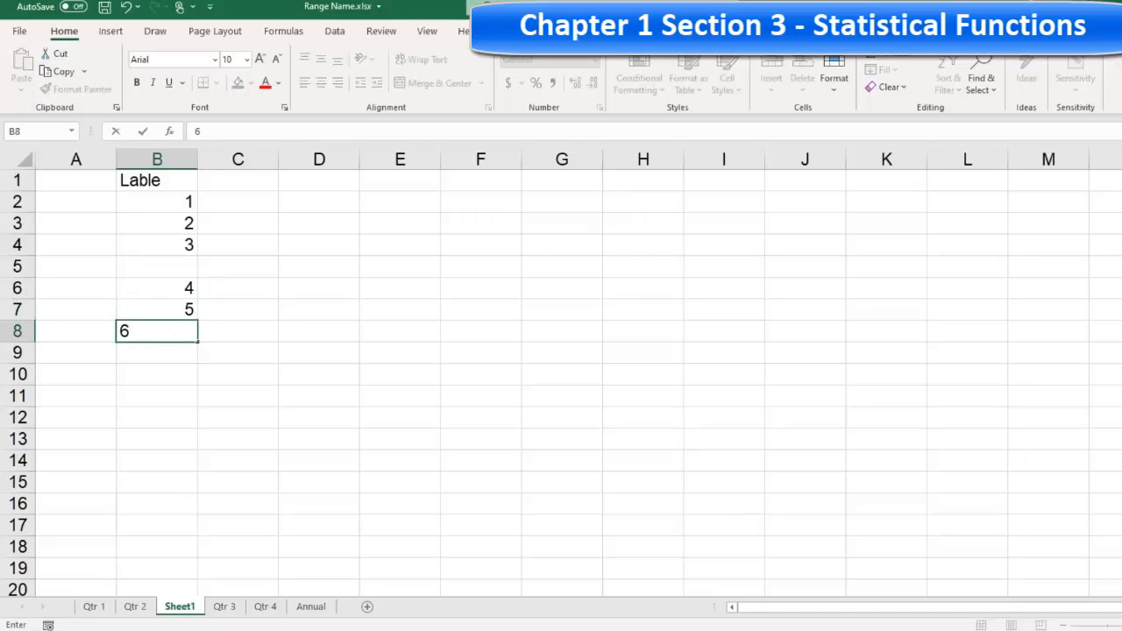
click(152, 349)
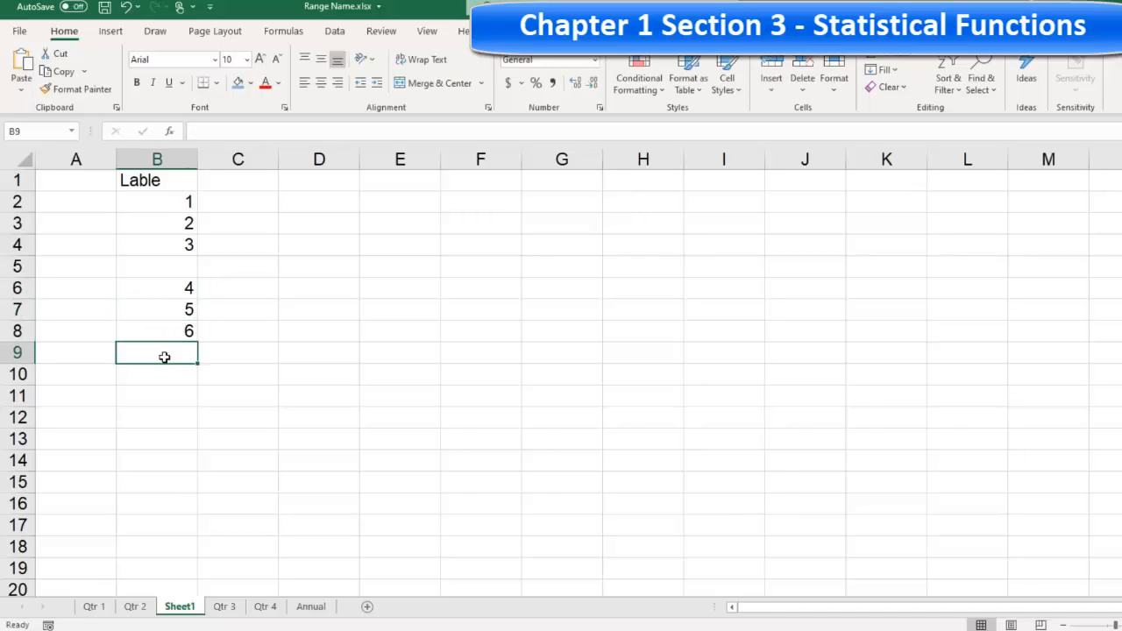
Step: Correct the spelling of the heading in cell B1 to "Label"
double_click(166, 179)
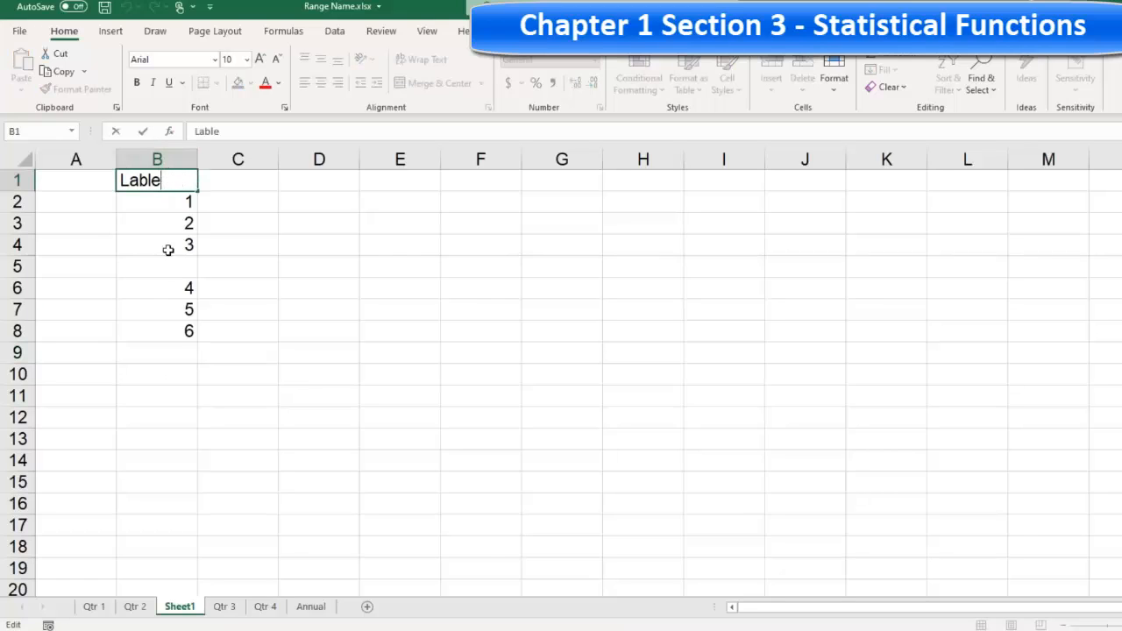
key(BackSpace)
key(BackSpace)
text(el)
key(Return)
click(173, 178)
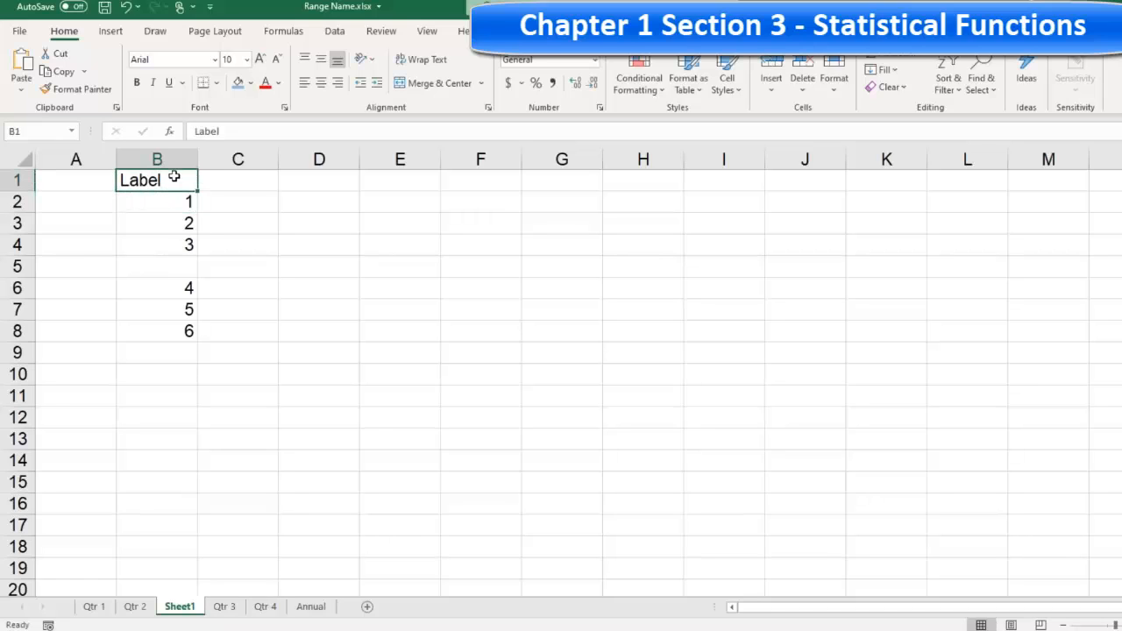
click(173, 329)
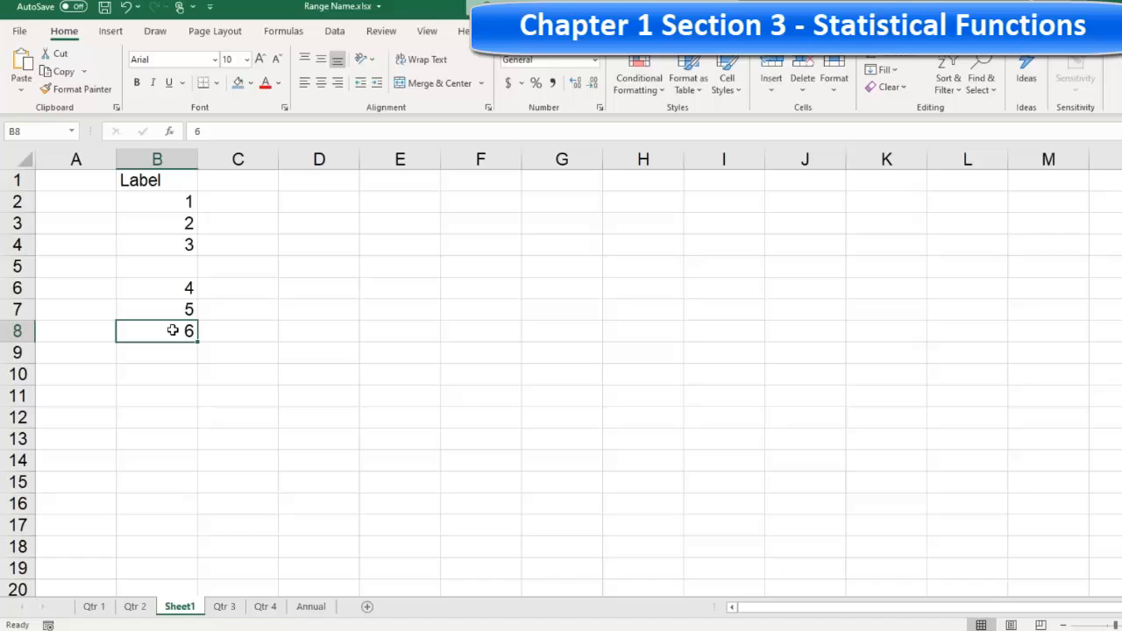
click(162, 179)
drag(161, 179, 155, 327)
click(169, 350)
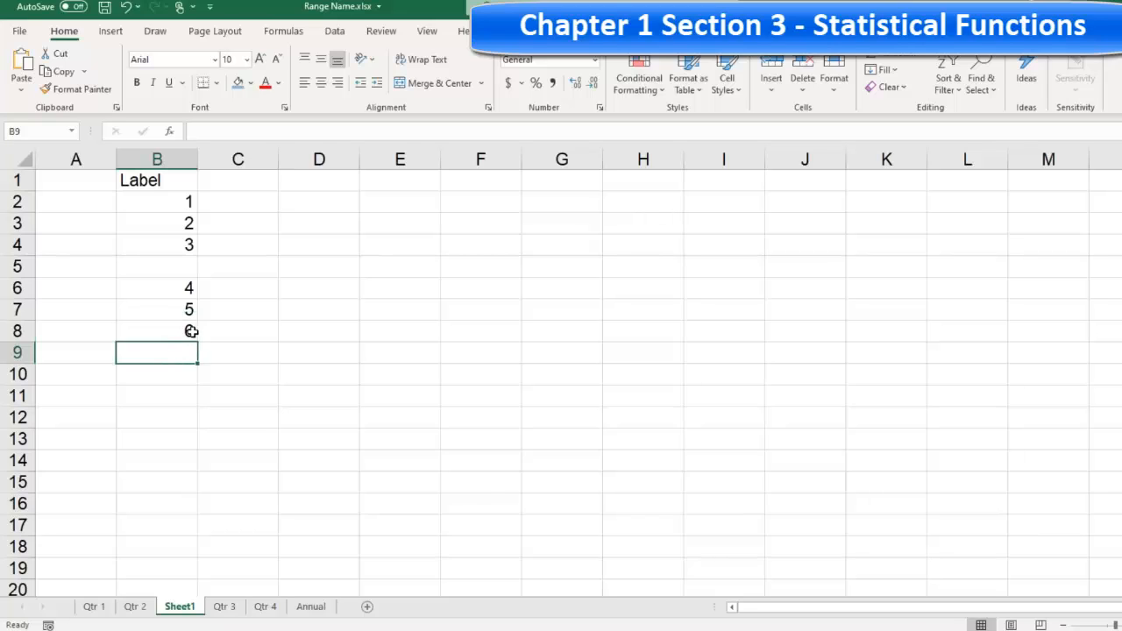
text(=)
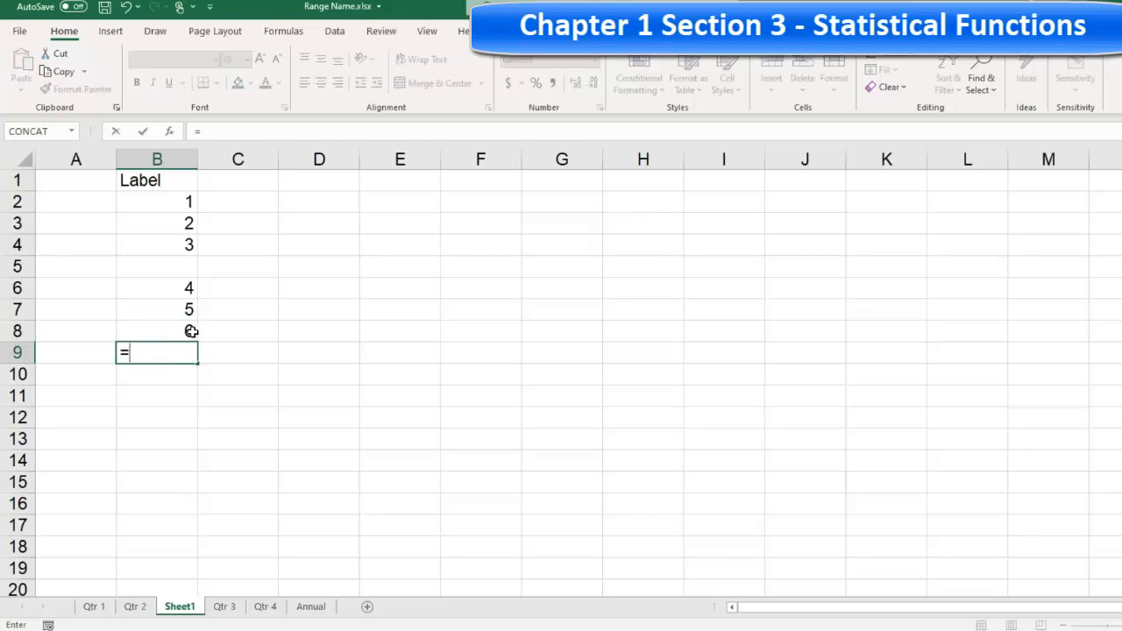
text(Coun)
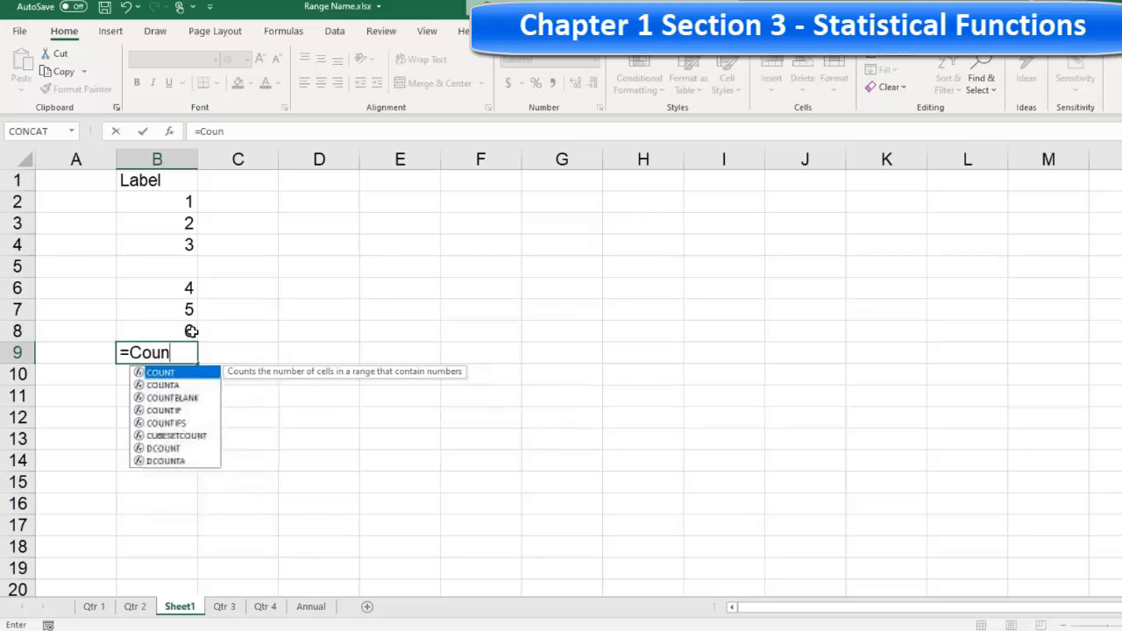
text(t()
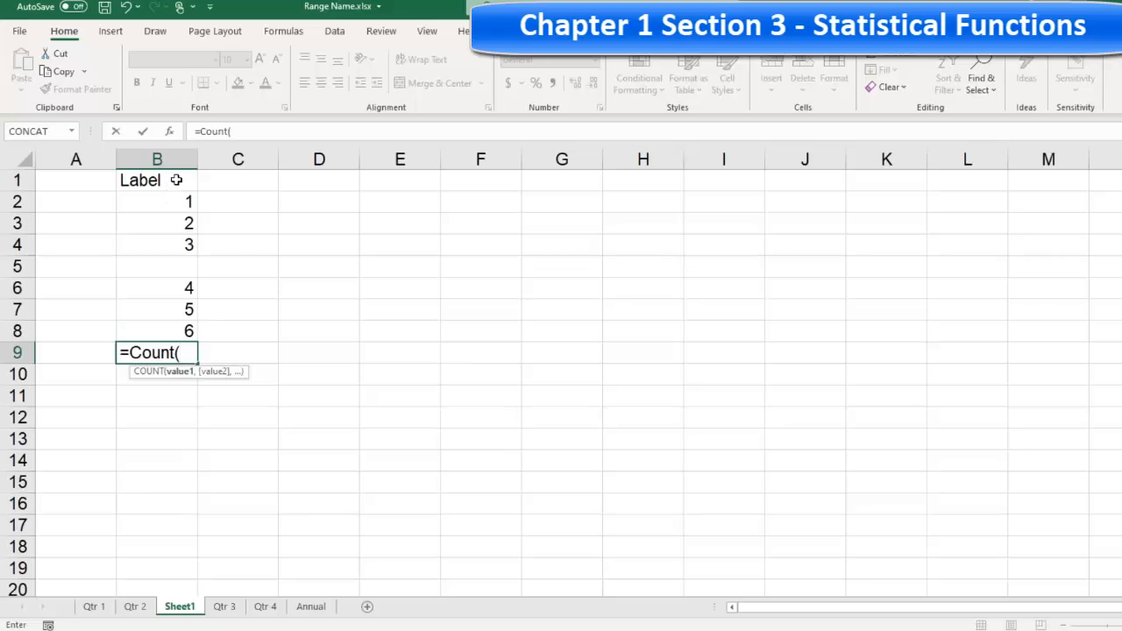
drag(176, 179, 173, 225)
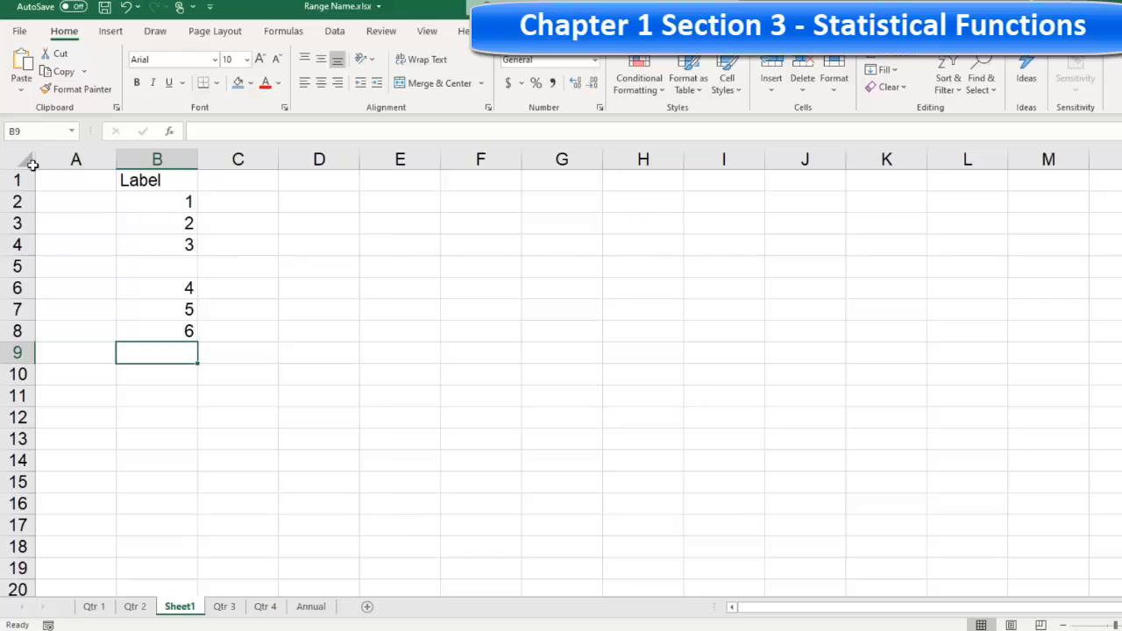
Step: Increase the height of rows 1 through 8 together
drag(18, 179, 17, 317)
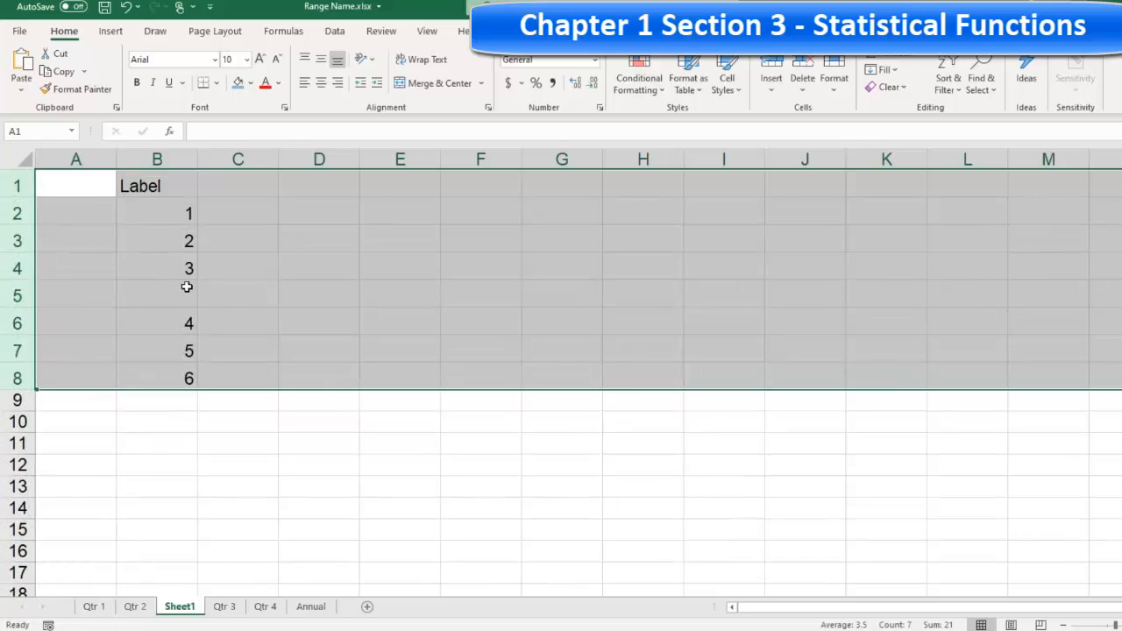
click(184, 399)
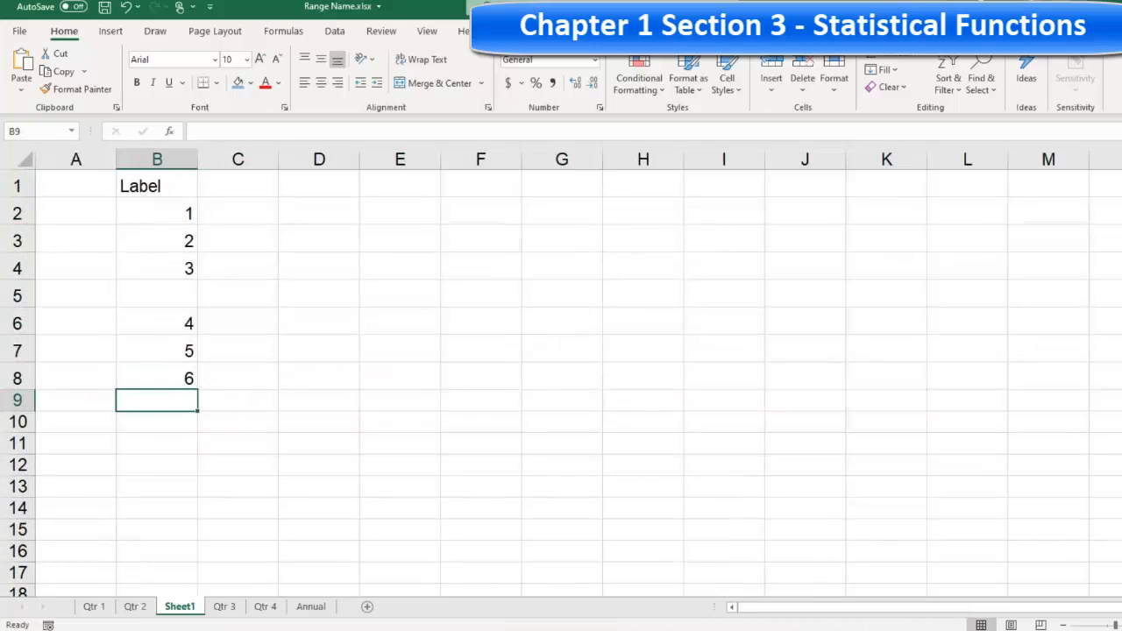
text(Co)
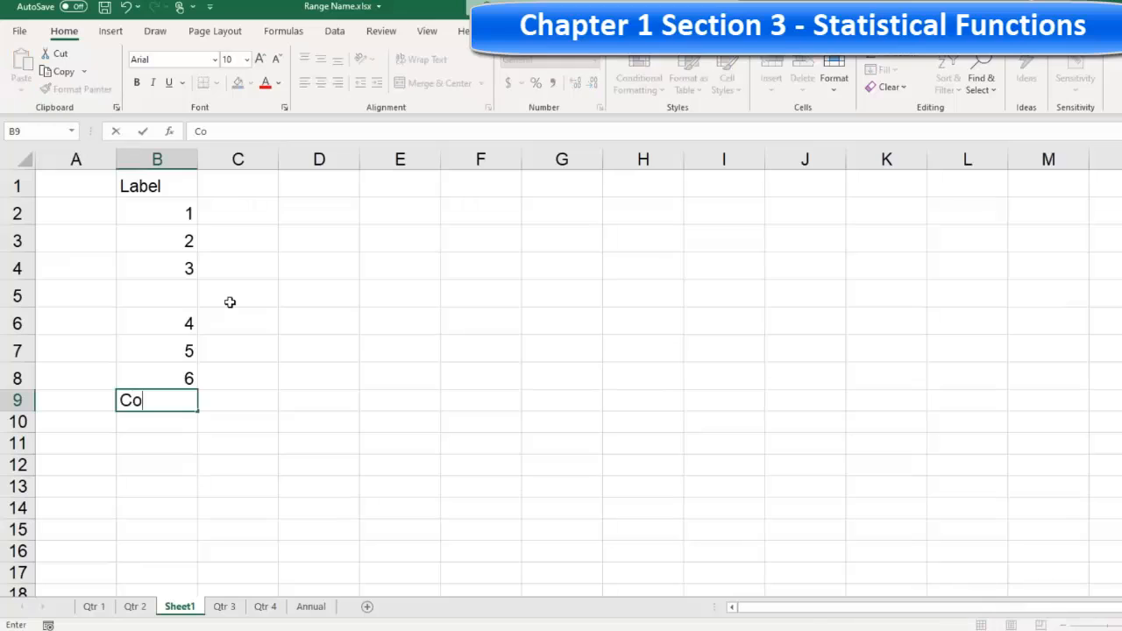
text(unt()
drag(179, 188, 188, 376)
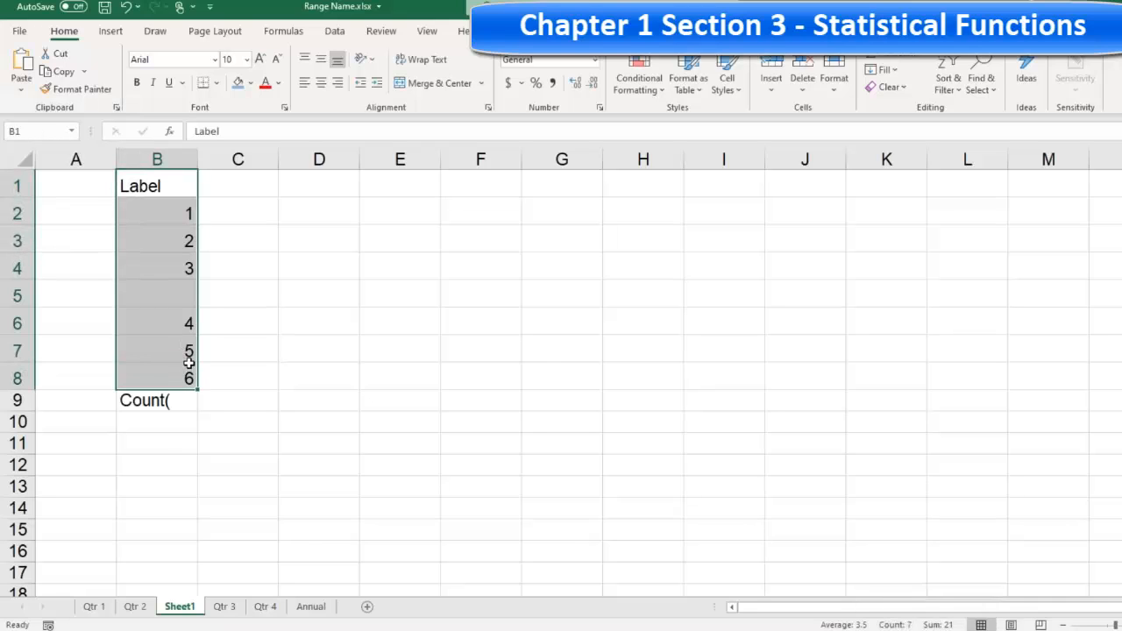
Step: Enter a COUNT formula in cell B9 that covers the range B1:B8
click(164, 400)
text(=)
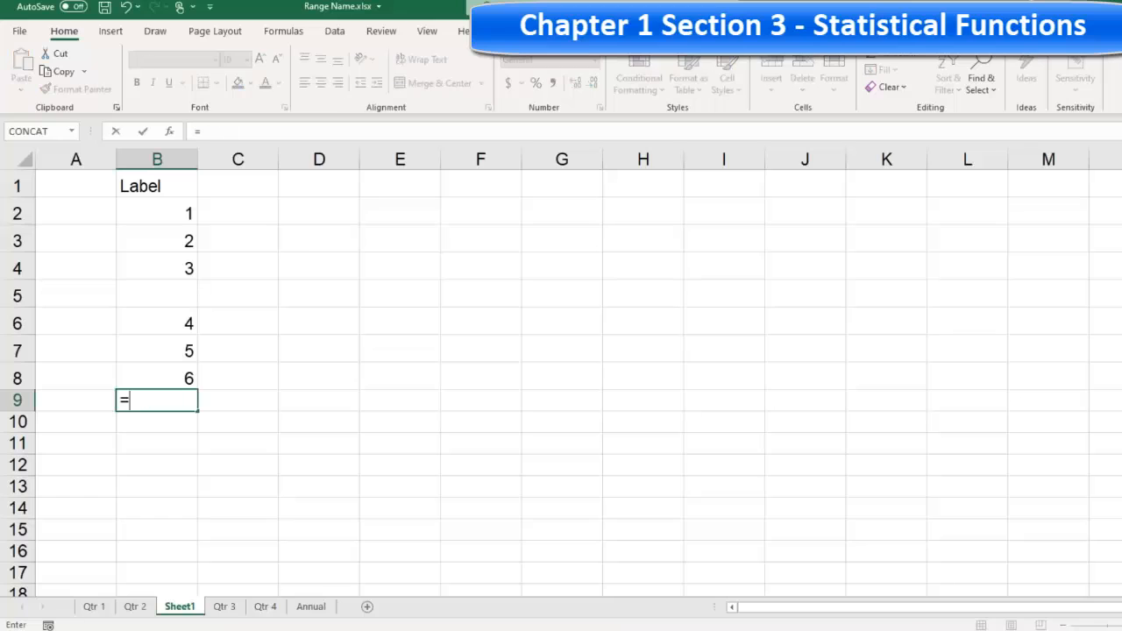
text(Count)
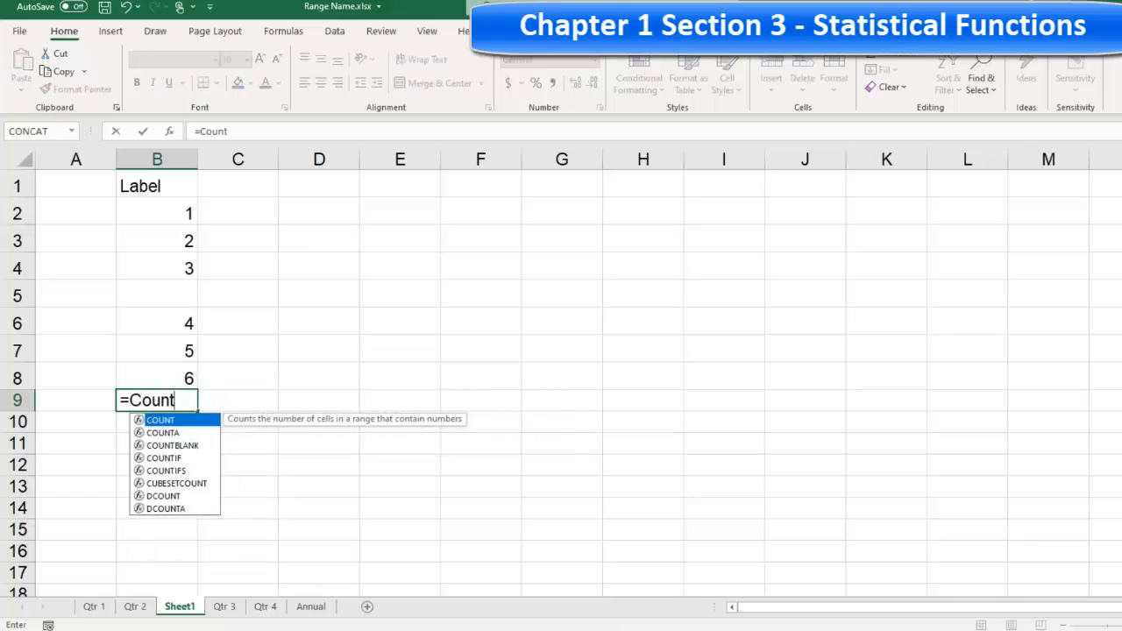
text(()
click(159, 182)
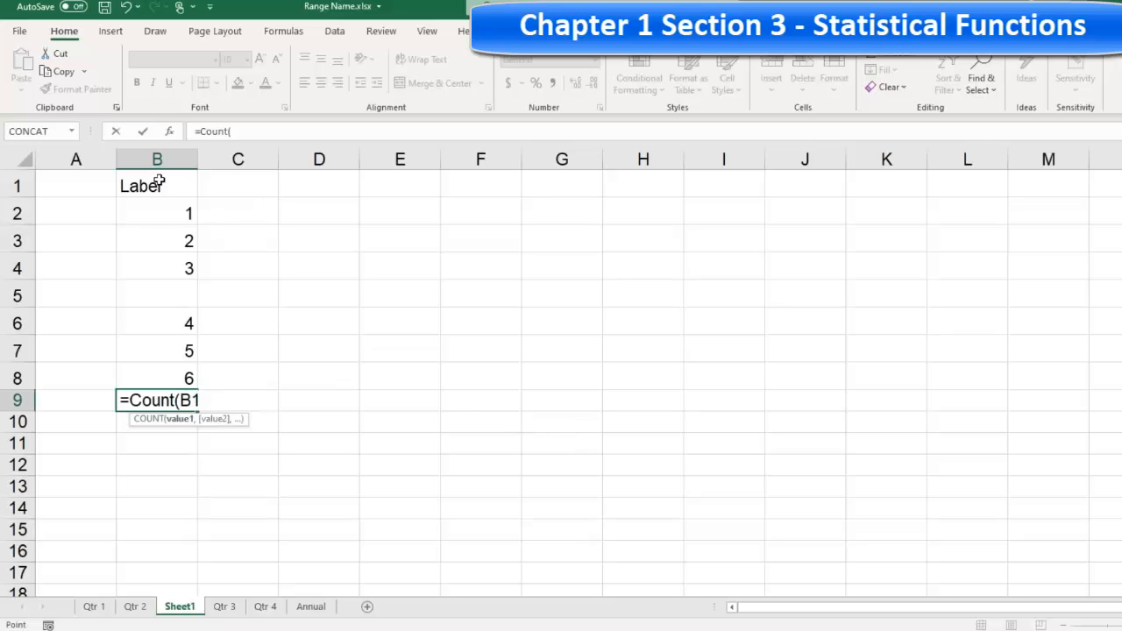
drag(158, 181, 160, 370)
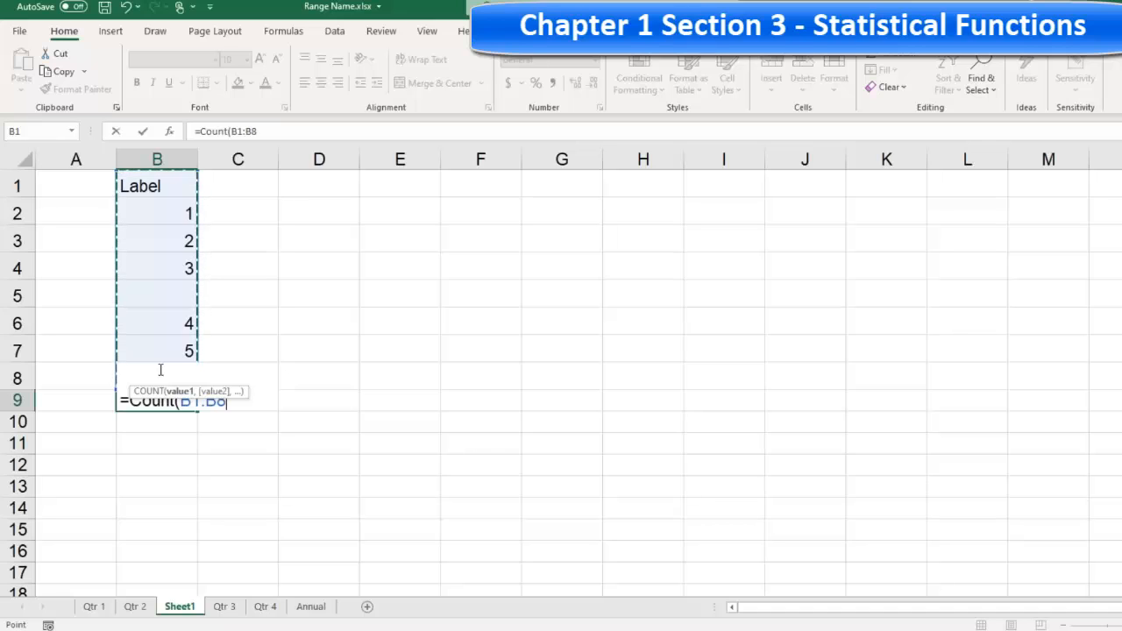
key(Return)
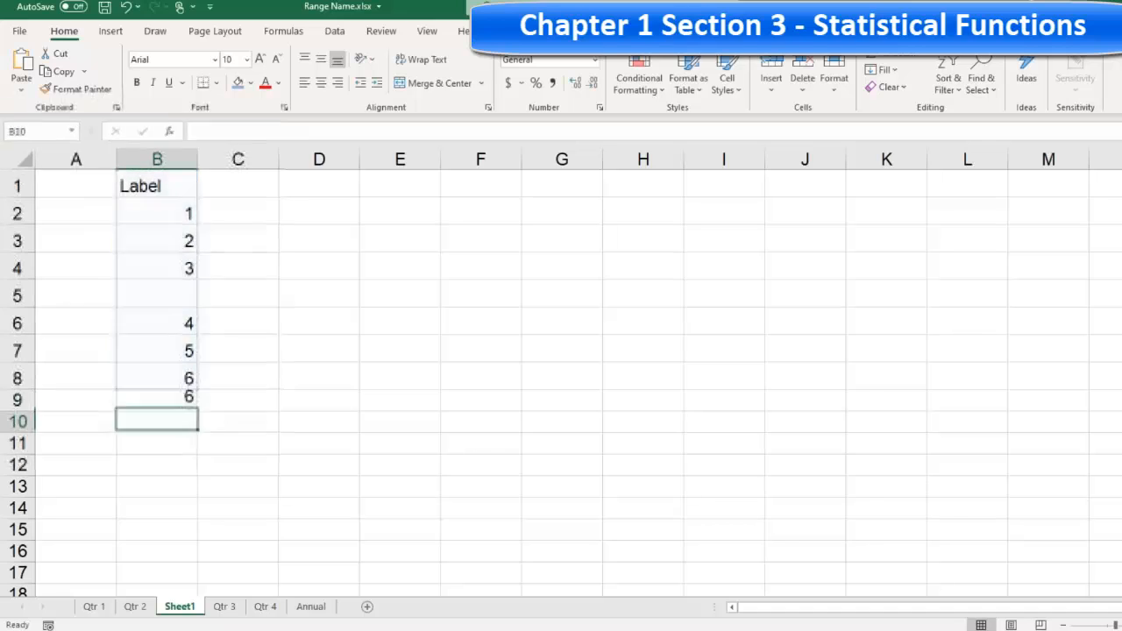
Step: Compare the COUNT formula in B9 with each of the numeric cells in B2:B4 and B6:B8
click(171, 396)
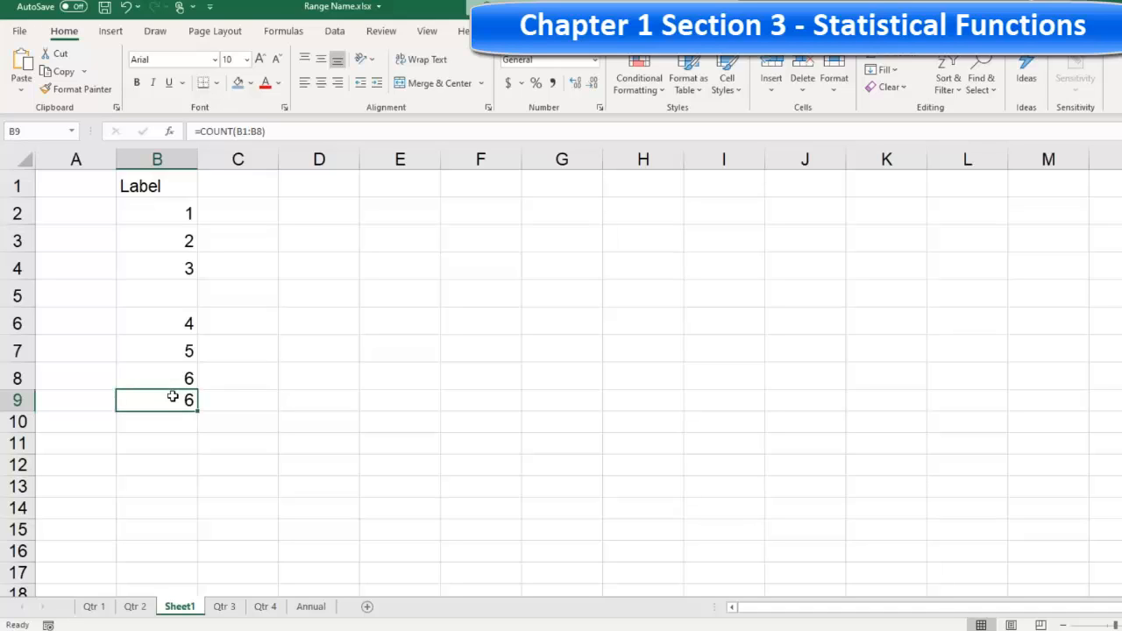
click(163, 211)
click(164, 239)
click(166, 268)
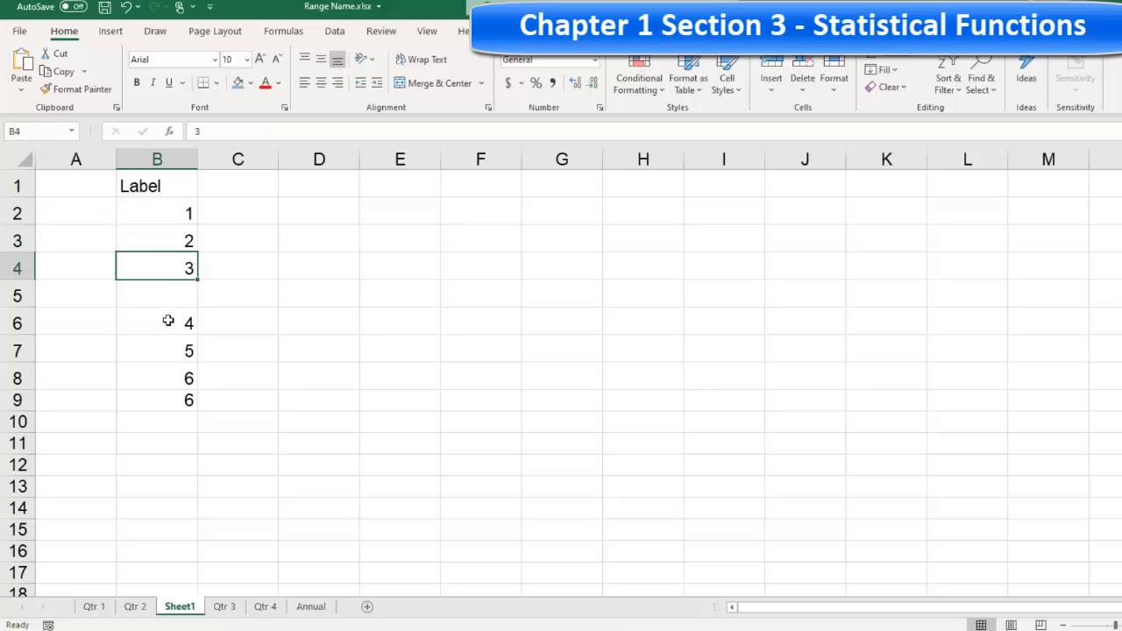
click(166, 321)
click(167, 357)
click(167, 377)
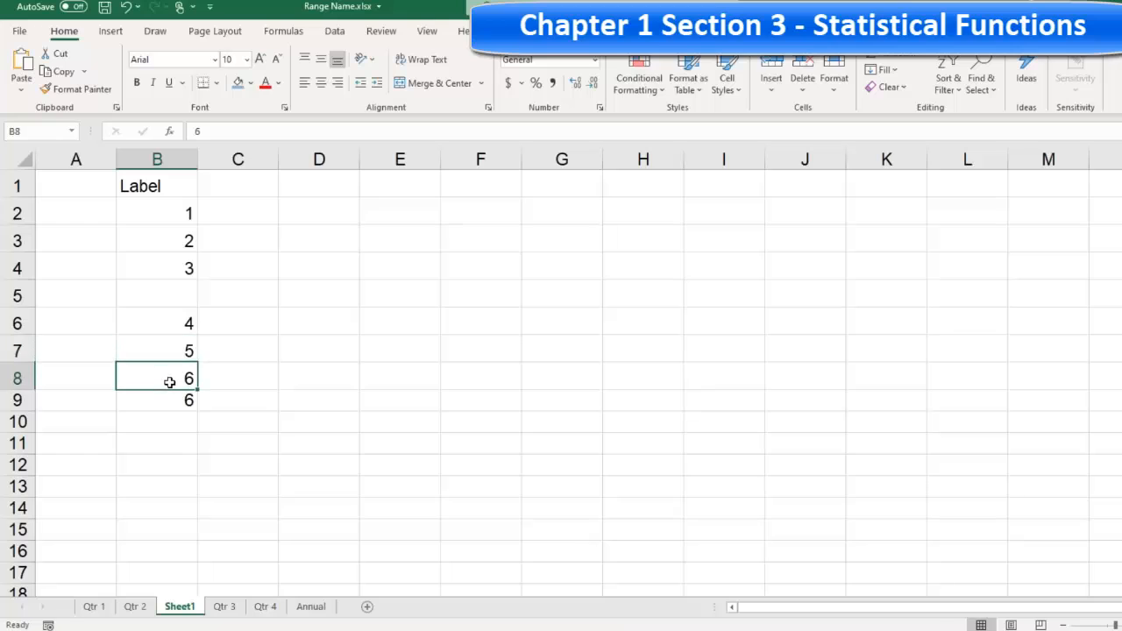
Step: Change the function in cell B9 from COUNT to COUNTA, keeping the range B1:B8
double_click(175, 398)
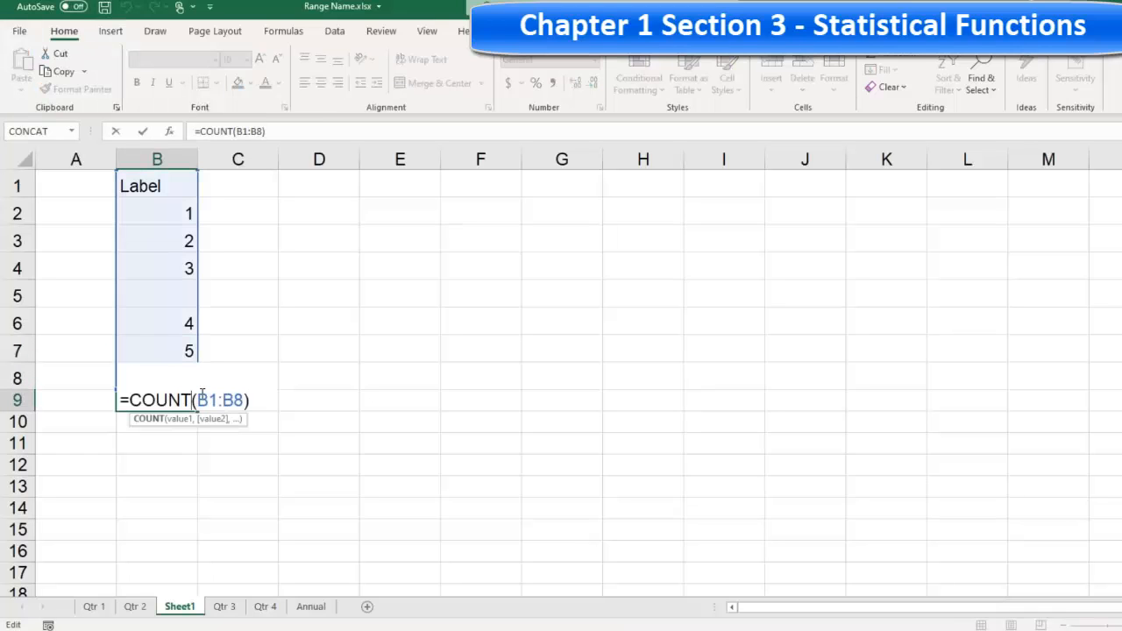
text(A)
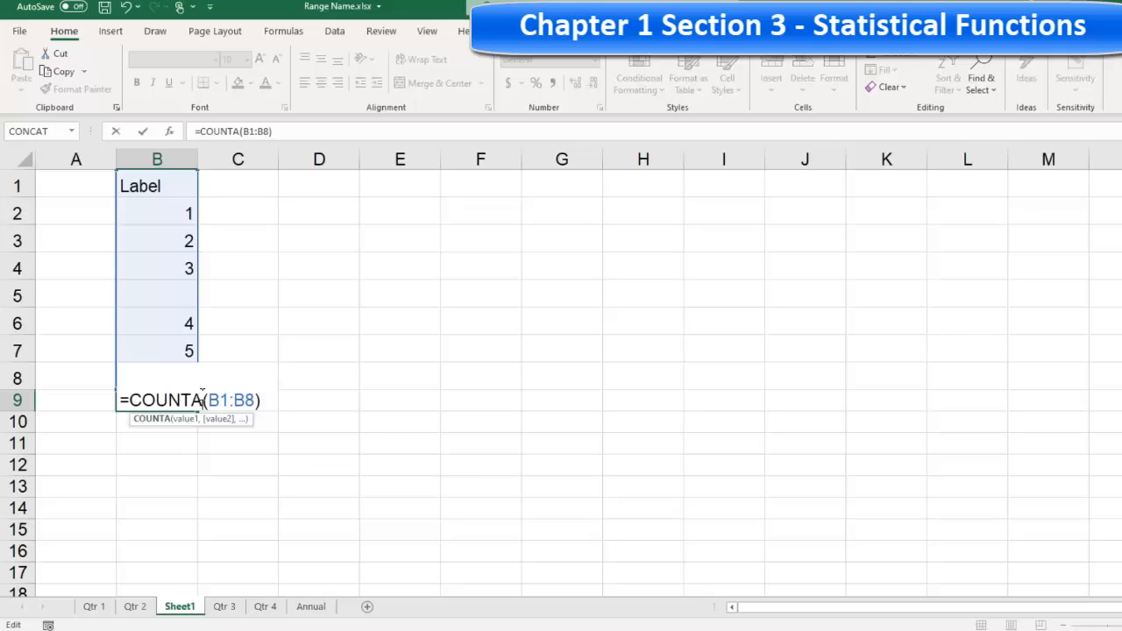
key(Return)
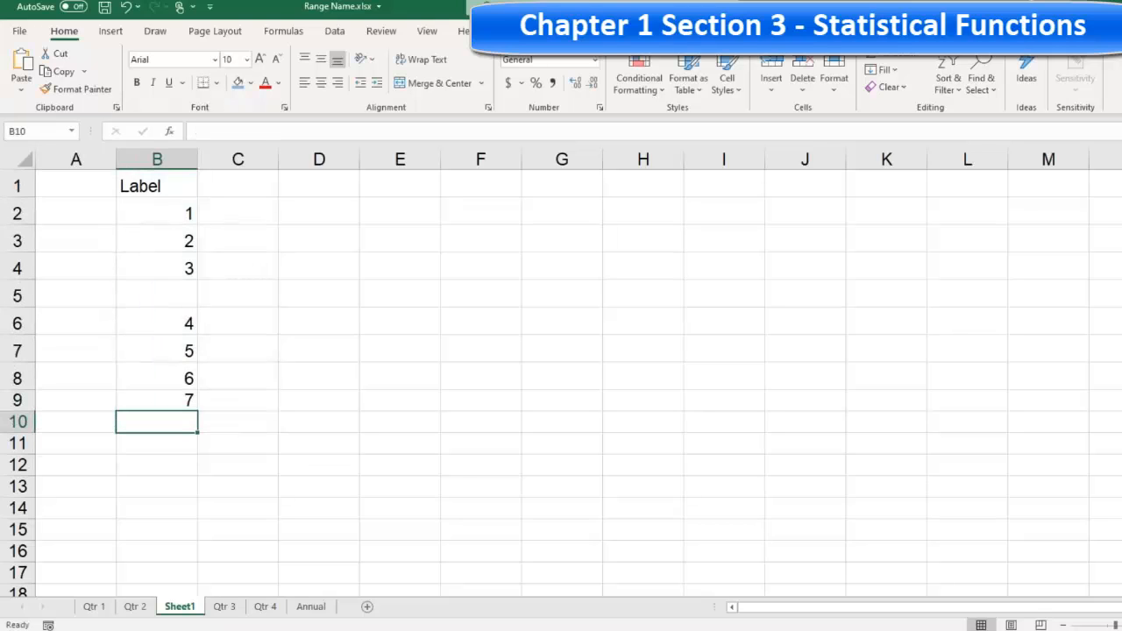
Step: Review the COUNTA formula in B9 and its arguments in the Function Arguments dialog, then close the dialog
click(187, 397)
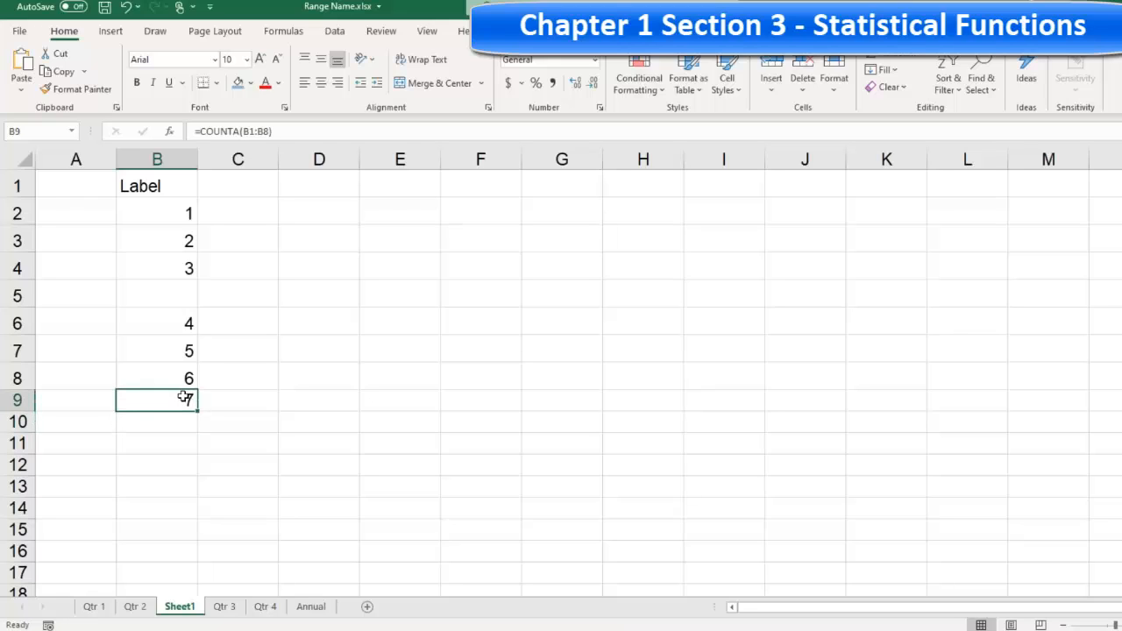
click(184, 375)
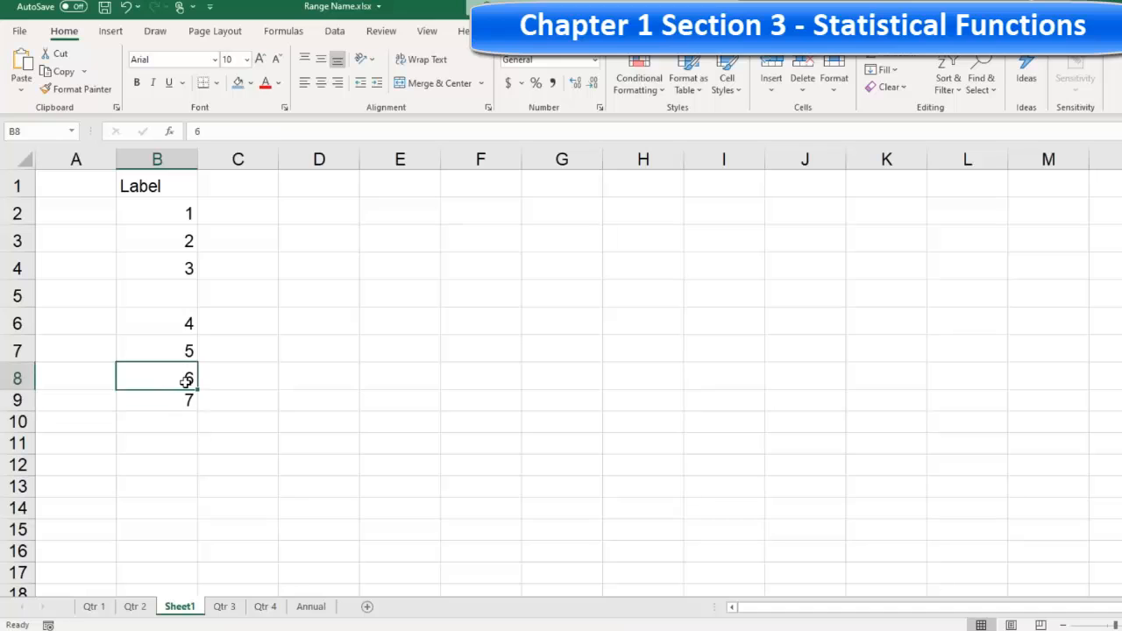
click(184, 396)
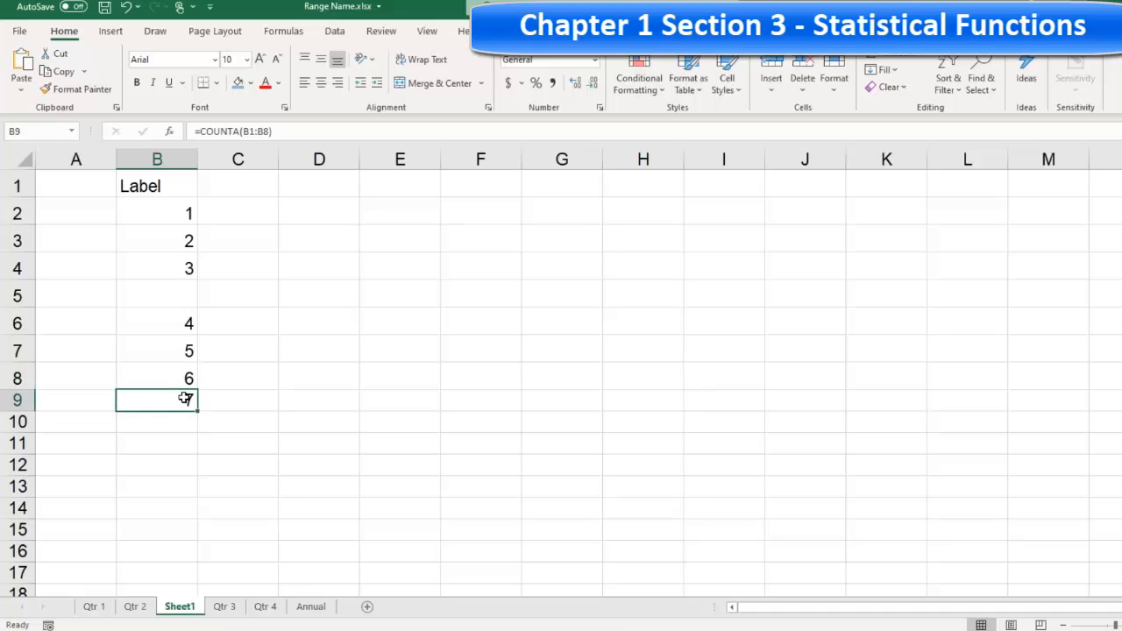
click(169, 131)
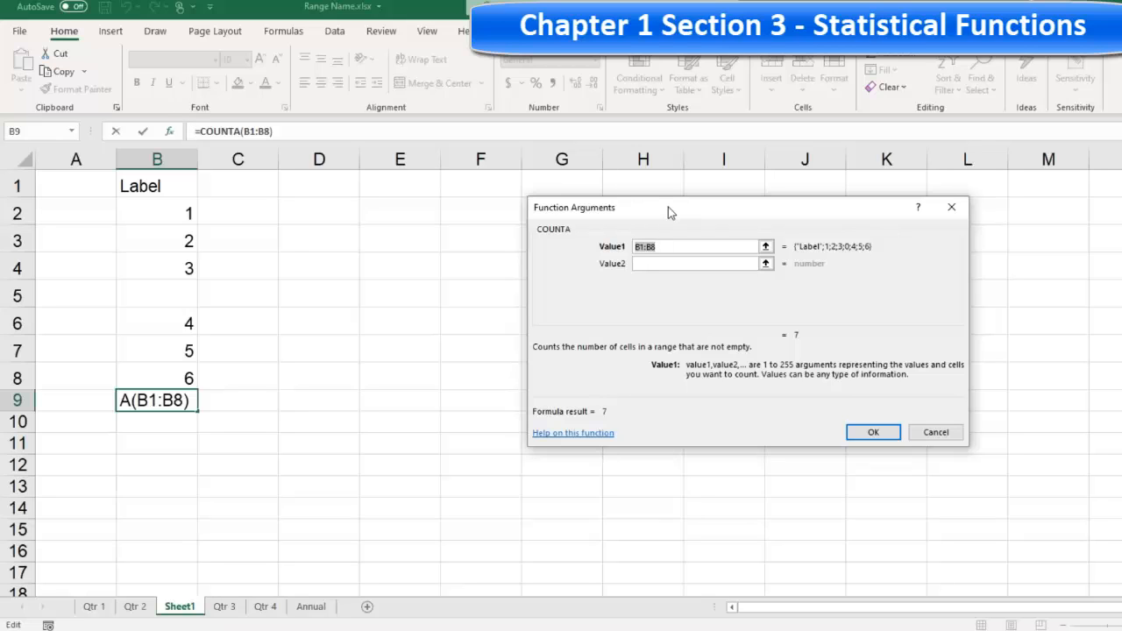
drag(666, 207, 559, 171)
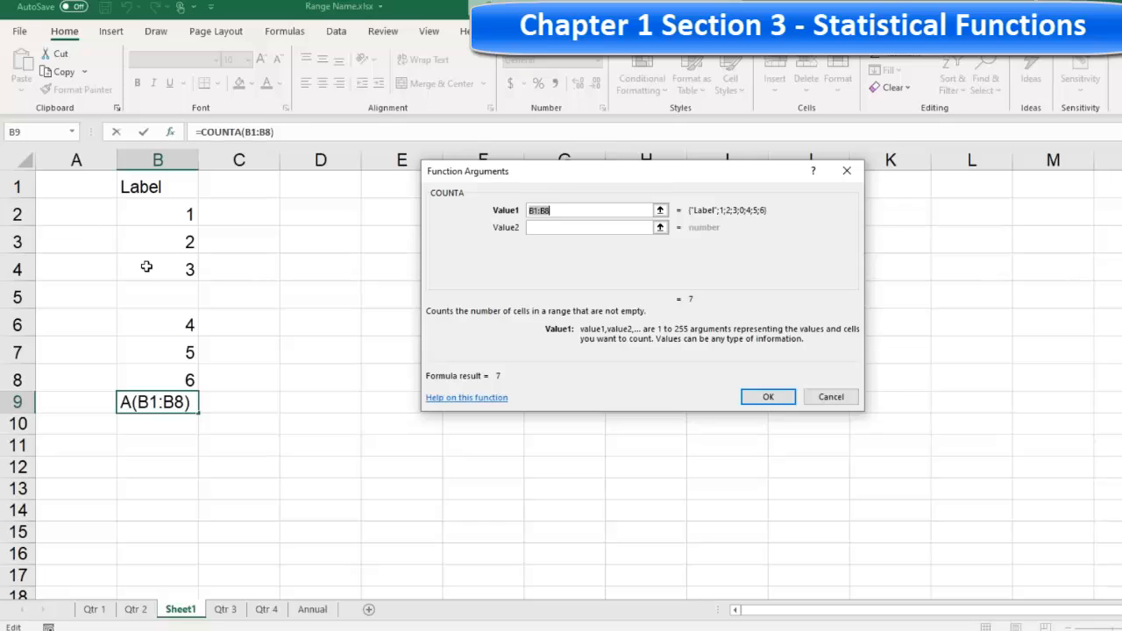
key(Return)
Step: Start inserting a function in cell E8 and search the function library for Count
click(392, 377)
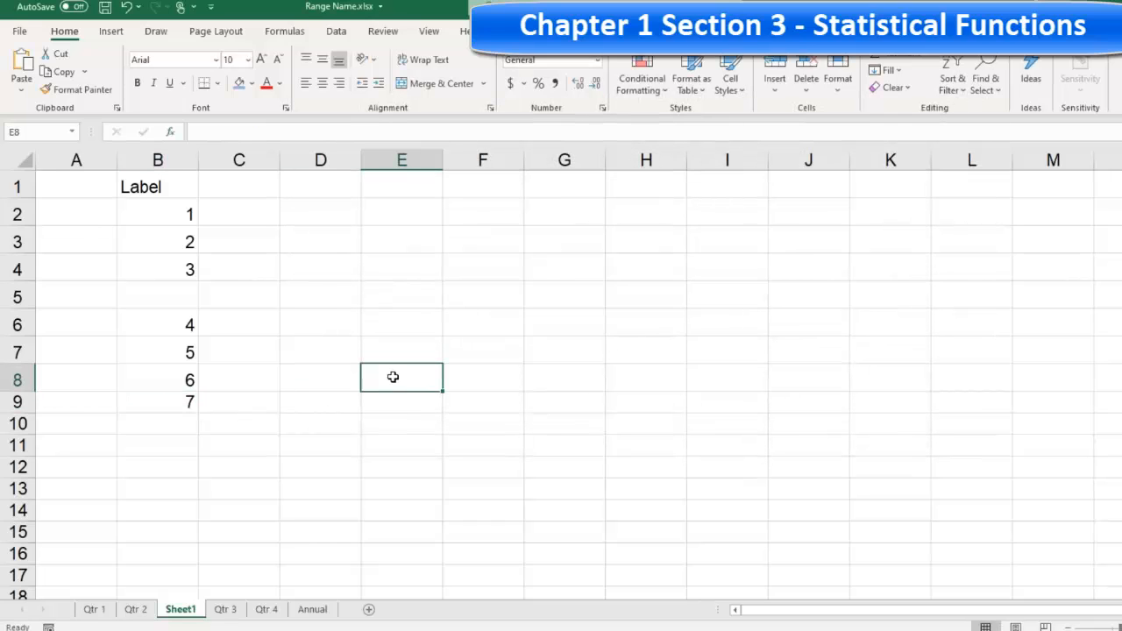
click(171, 133)
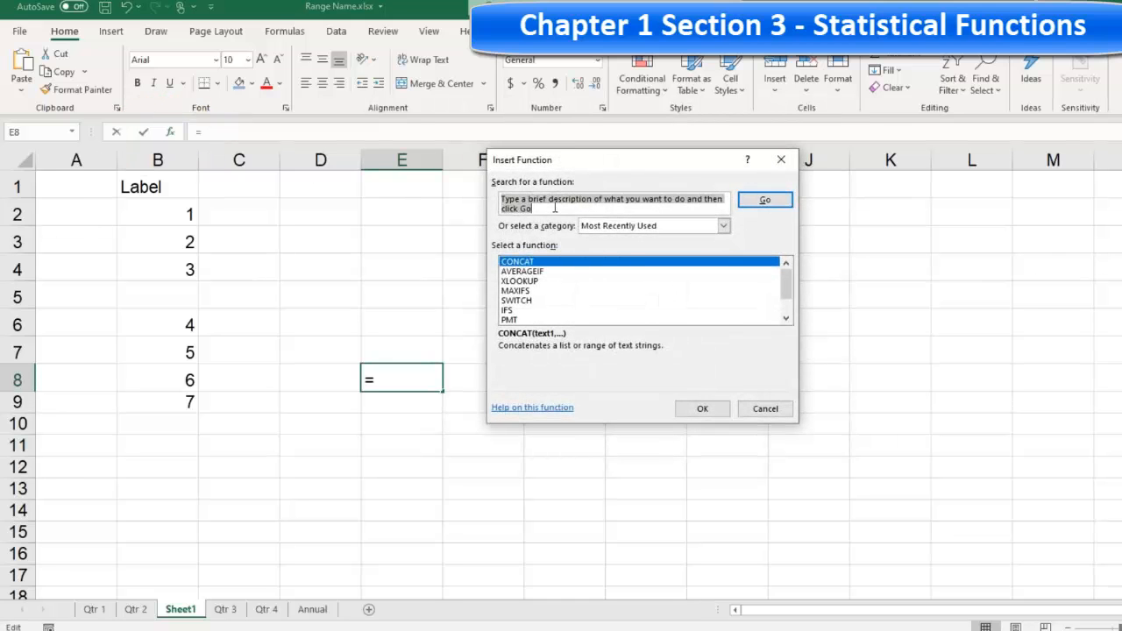
text(cOUNT)
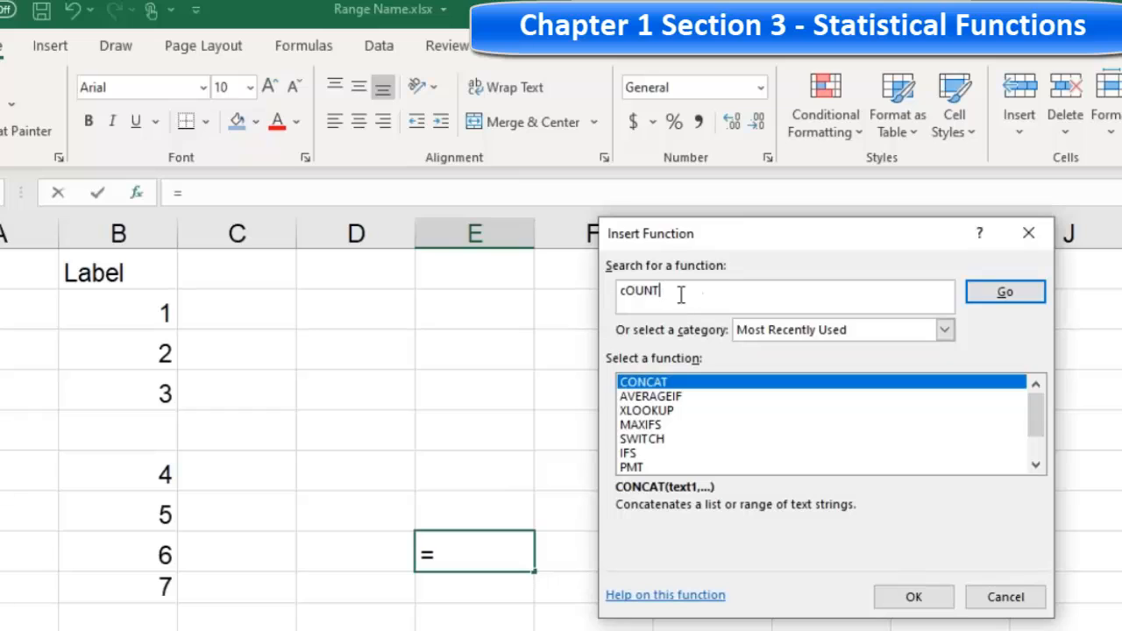
key(BackSpace)
key(BackSpace)
key(BackSpace)
key(BackSpace)
key(BackSpace)
text(Count)
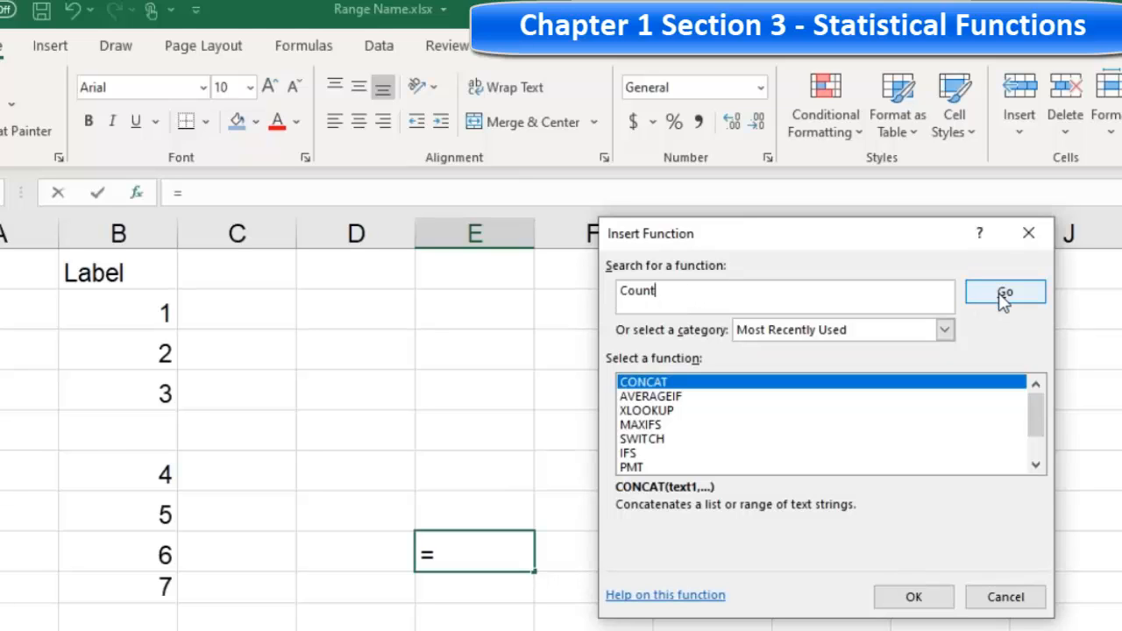
click(1005, 294)
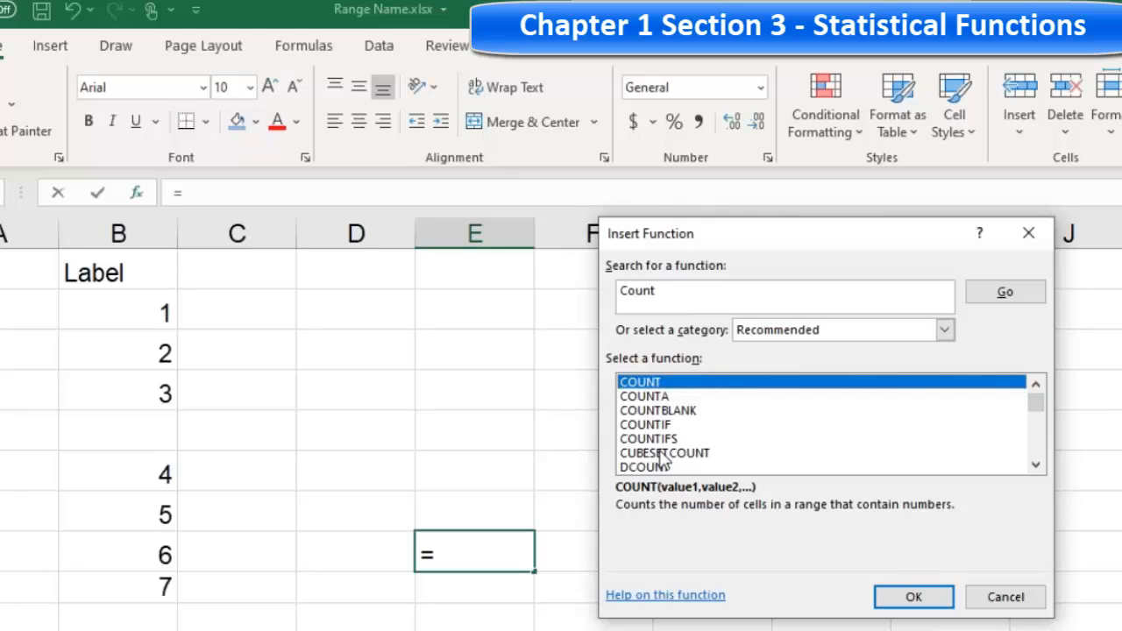
Step: Read the descriptions of COUNTA, COUNTBLANK, COUNTIF, COUNTIFS, CUBESETCOUNT, DCOUNT and DCOUNTA among the function search results
click(663, 396)
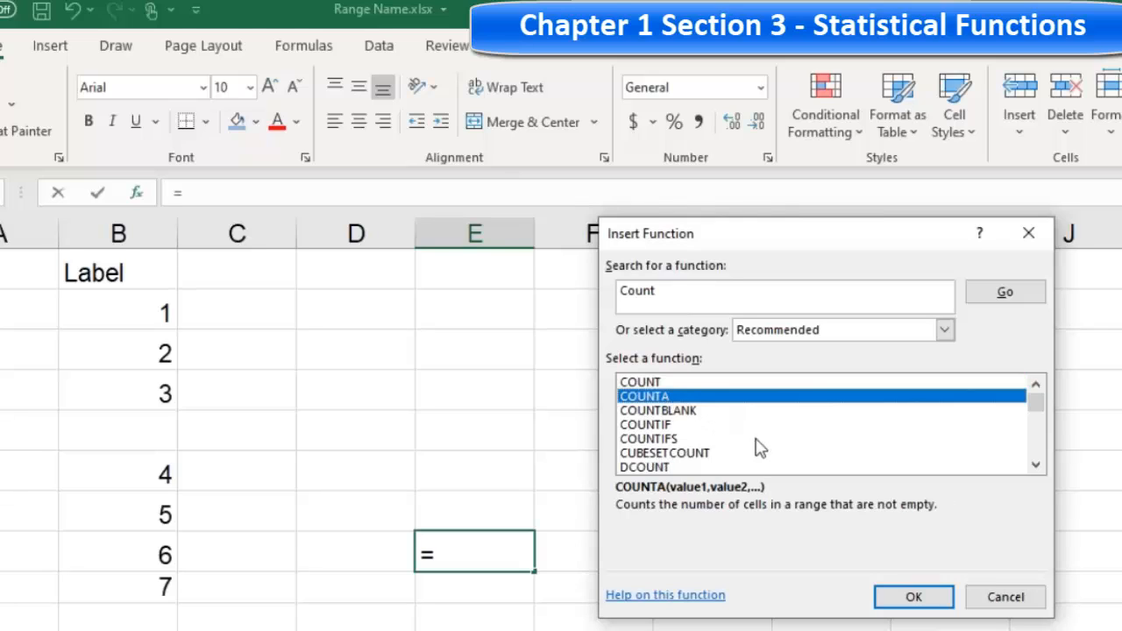
click(696, 411)
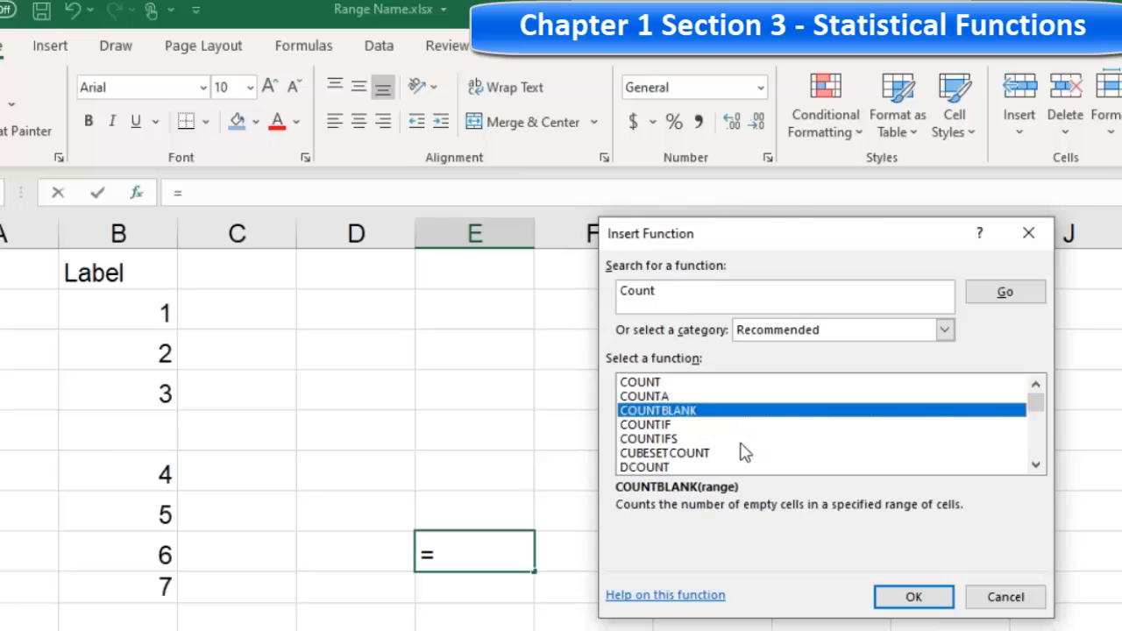
click(664, 427)
click(692, 440)
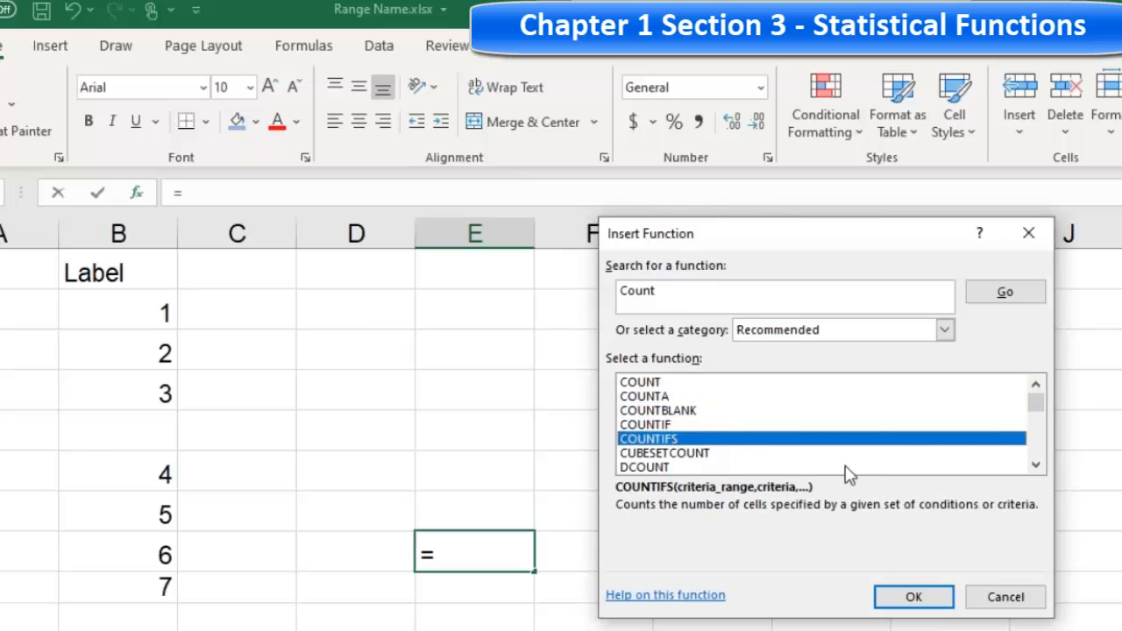
click(713, 456)
click(672, 469)
scroll(671, 474, down, 1)
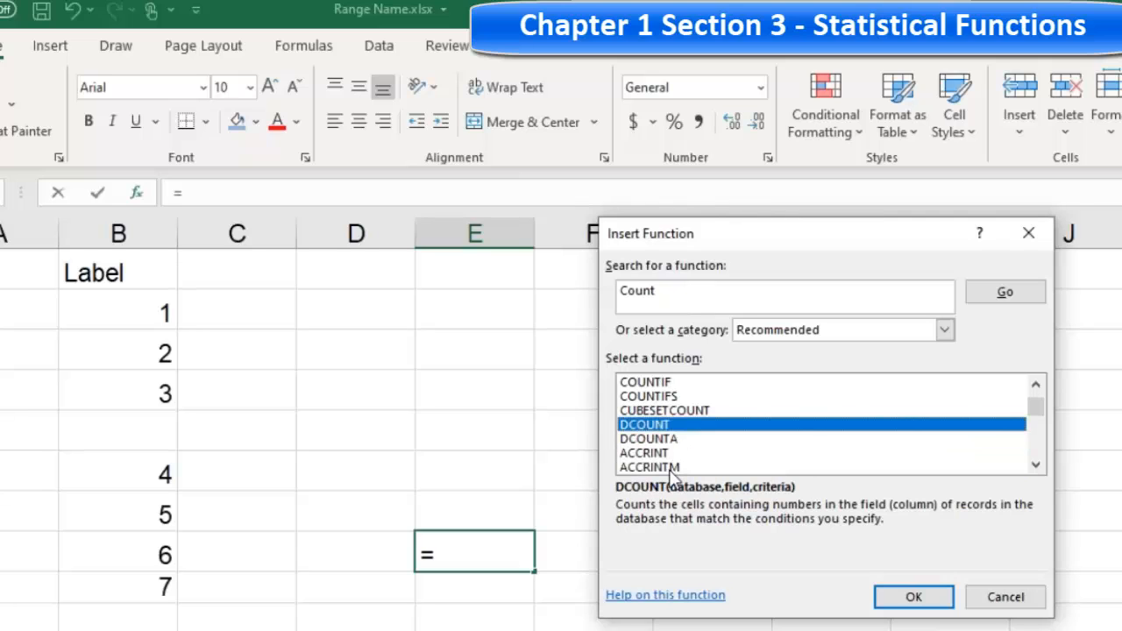
click(675, 438)
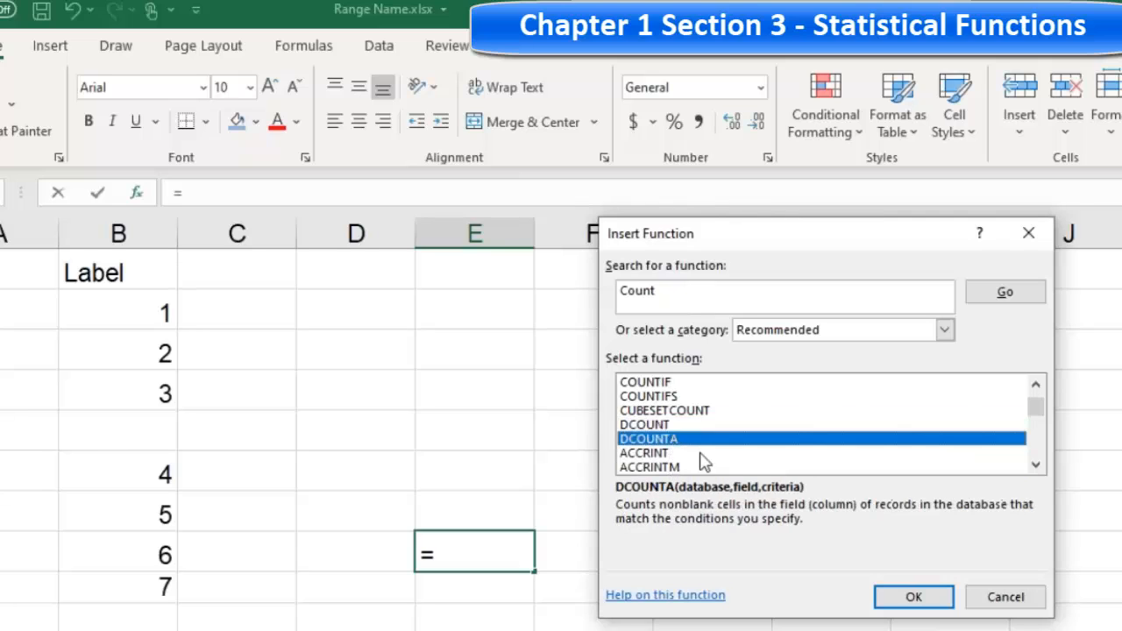
scroll(710, 474, down, 2)
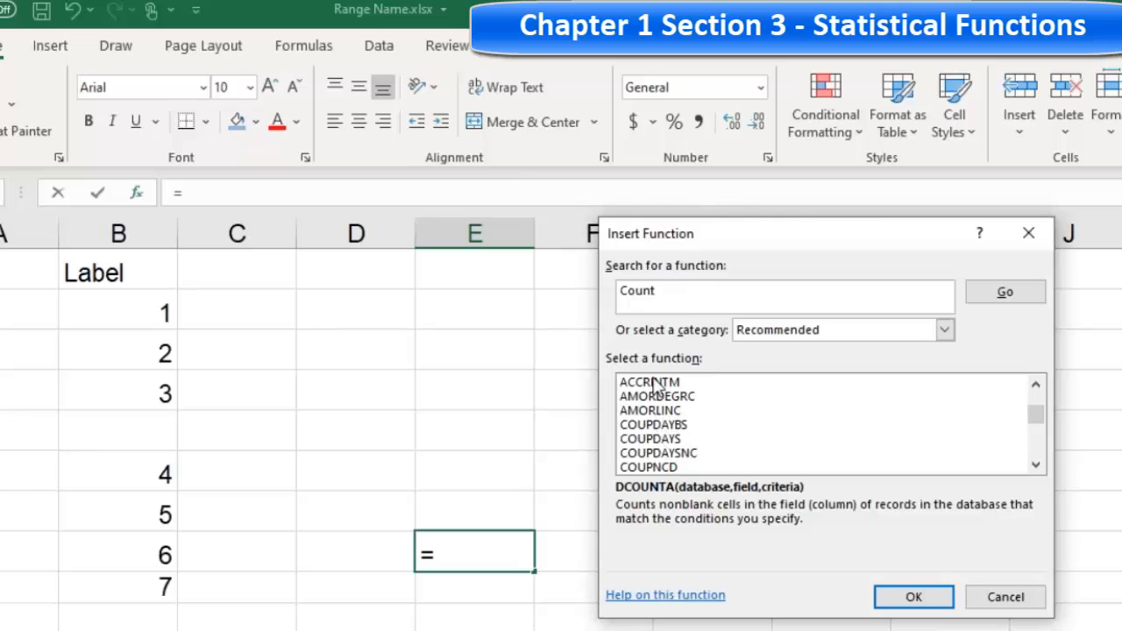
scroll(712, 414, up, 3)
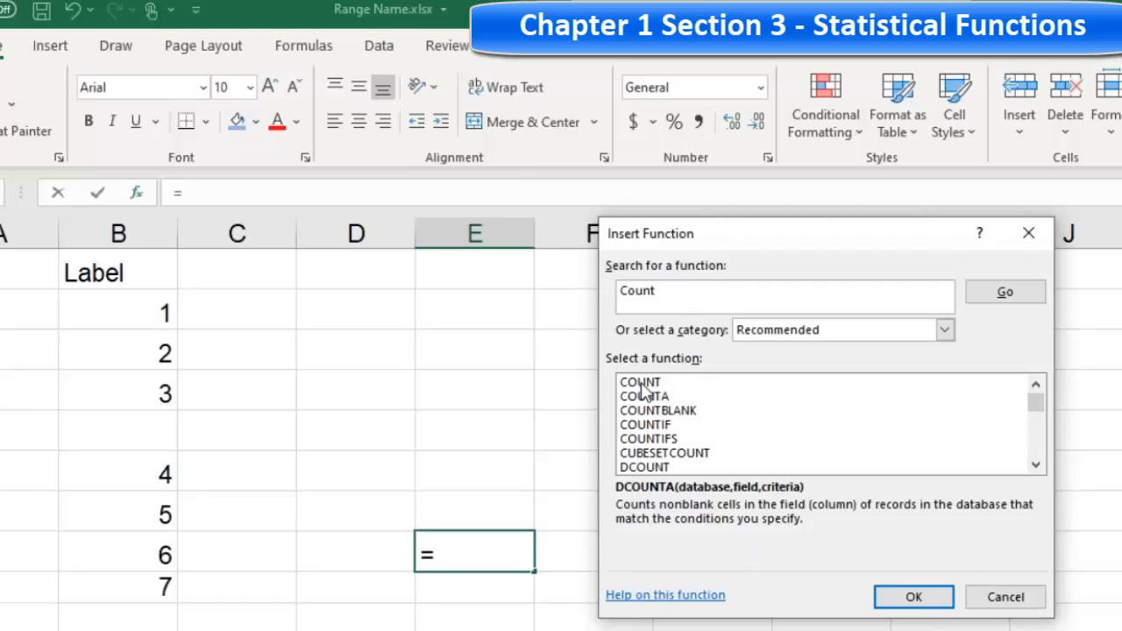
Step: Search the function library for Sum
click(689, 292)
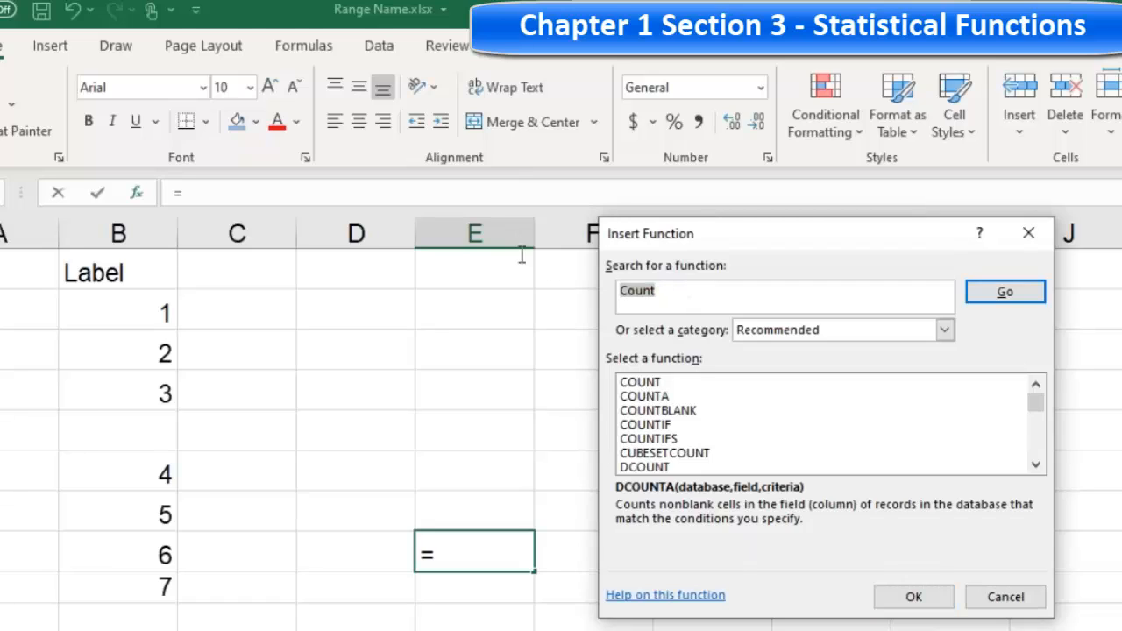
text(Sum)
click(1006, 297)
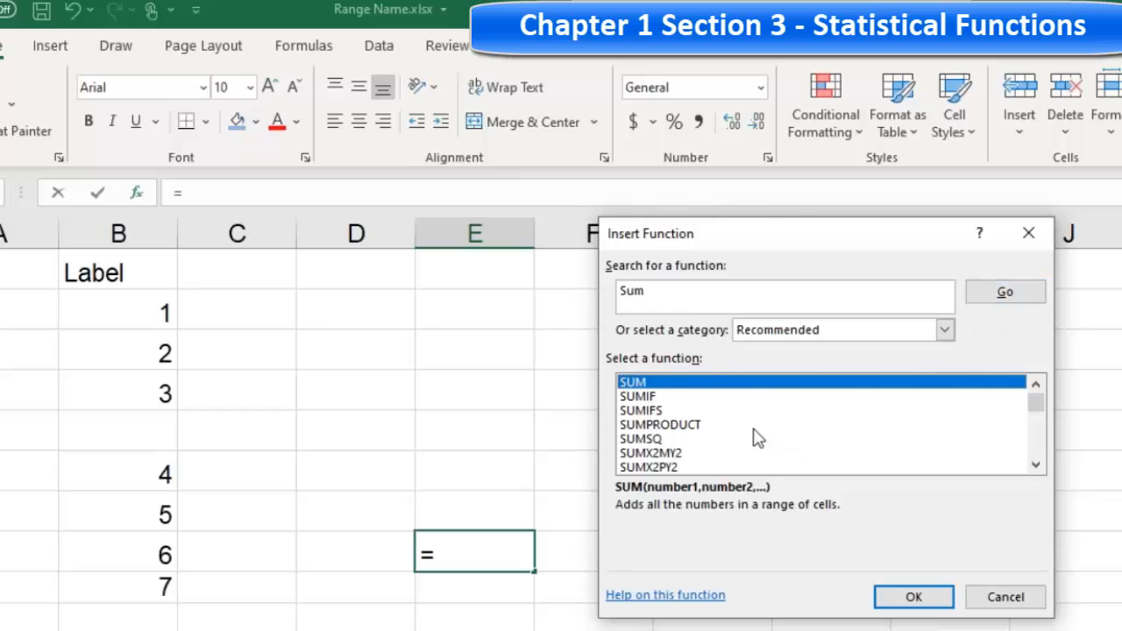
Step: Read the descriptions of the SUM family of functions, from SUM and SUMIF through SUMPRODUCT, SUMSQ and SUMX2MY2
click(657, 396)
click(653, 383)
click(667, 397)
click(688, 410)
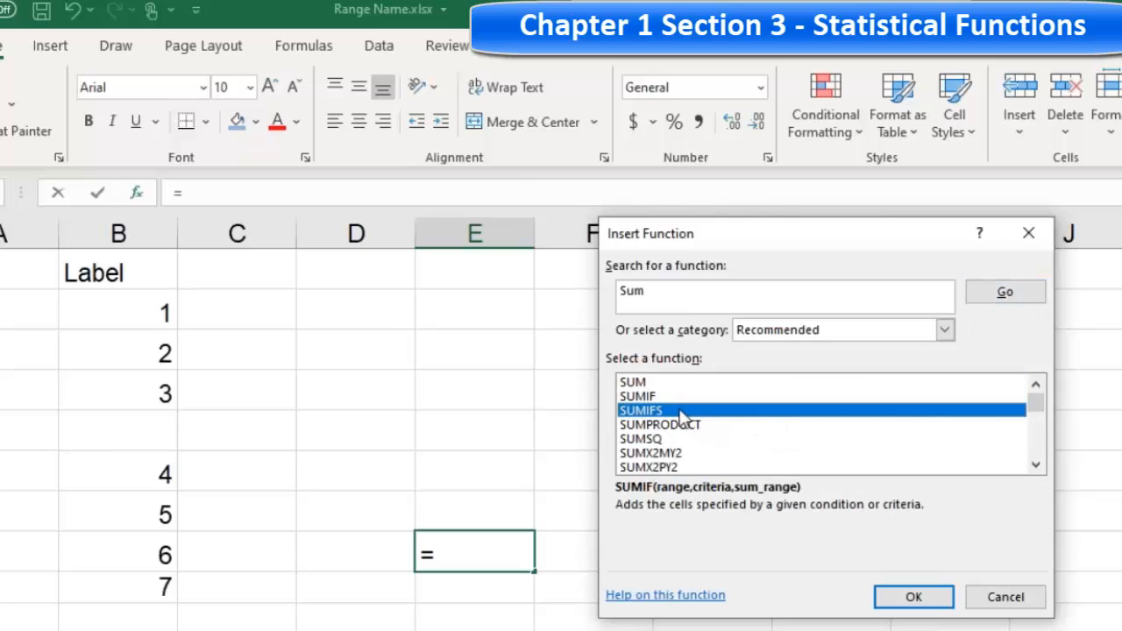
click(736, 428)
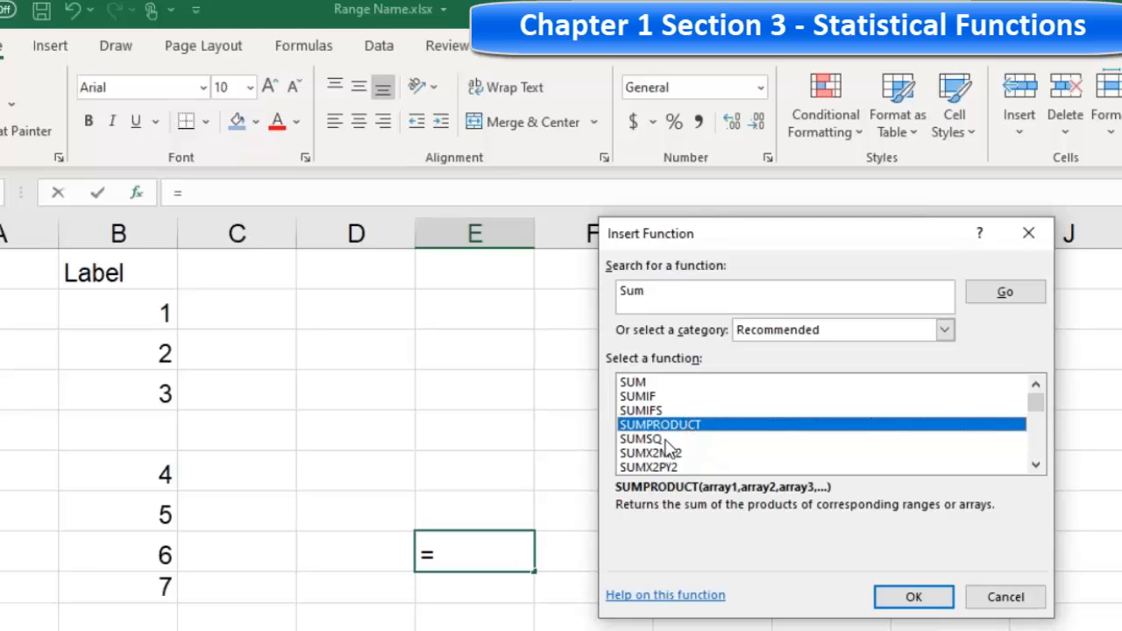
click(666, 440)
click(710, 454)
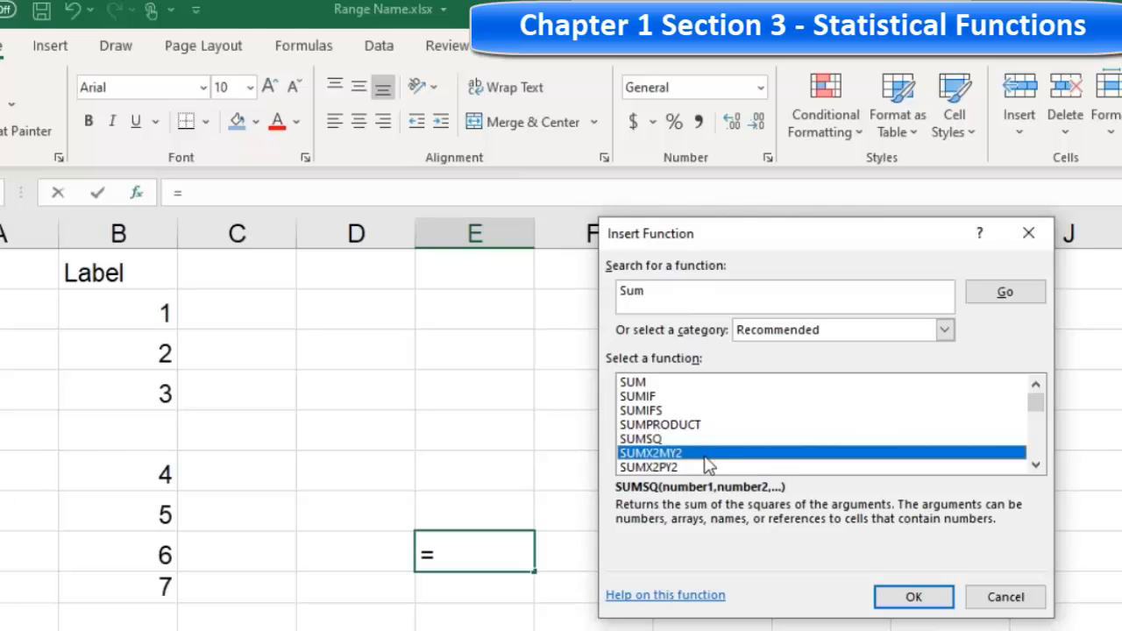
scroll(741, 464, down, 1)
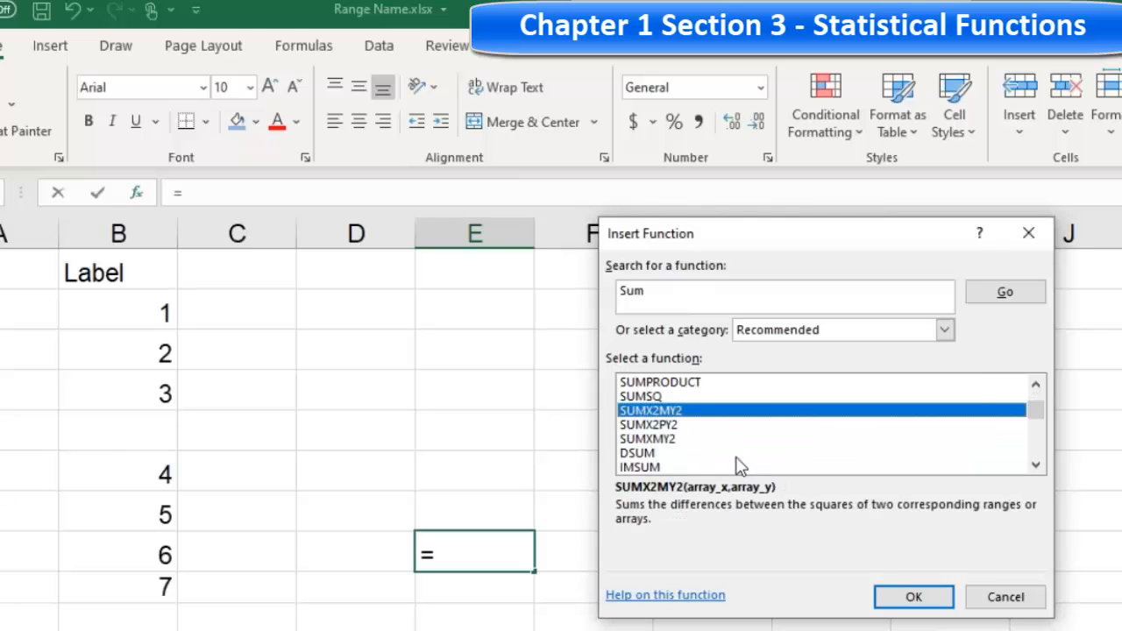
scroll(740, 464, down, 1)
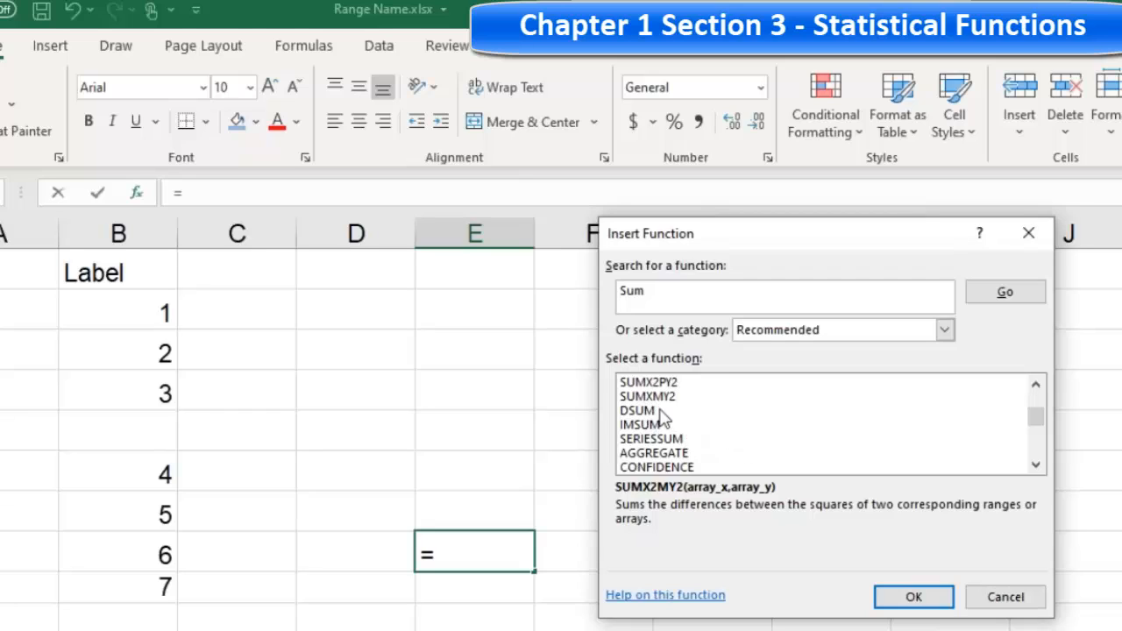
scroll(714, 432, up, 2)
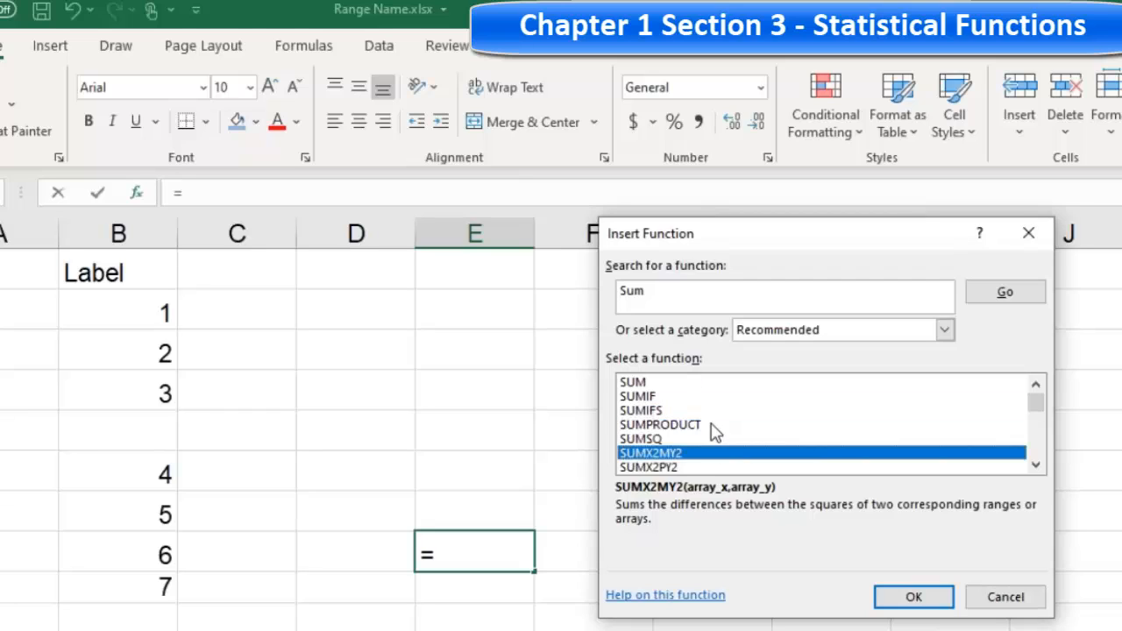
Step: Compare the descriptions of SUMIF and SUM, then dismiss the Insert Function dialog without inserting anything
click(654, 397)
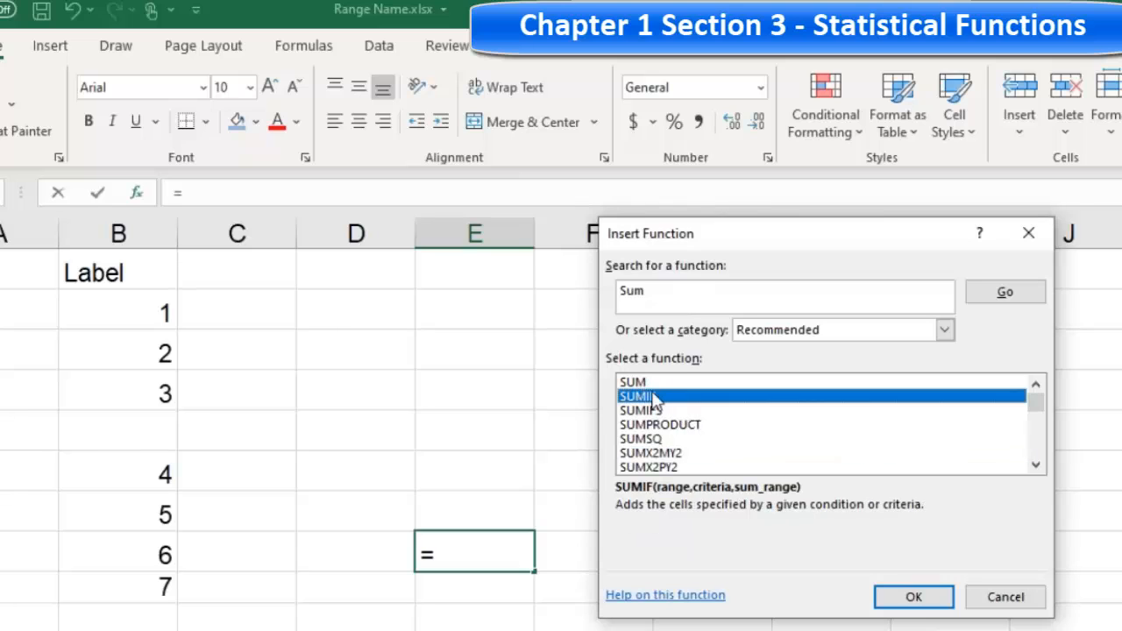
key(Up)
key(Down)
click(1008, 599)
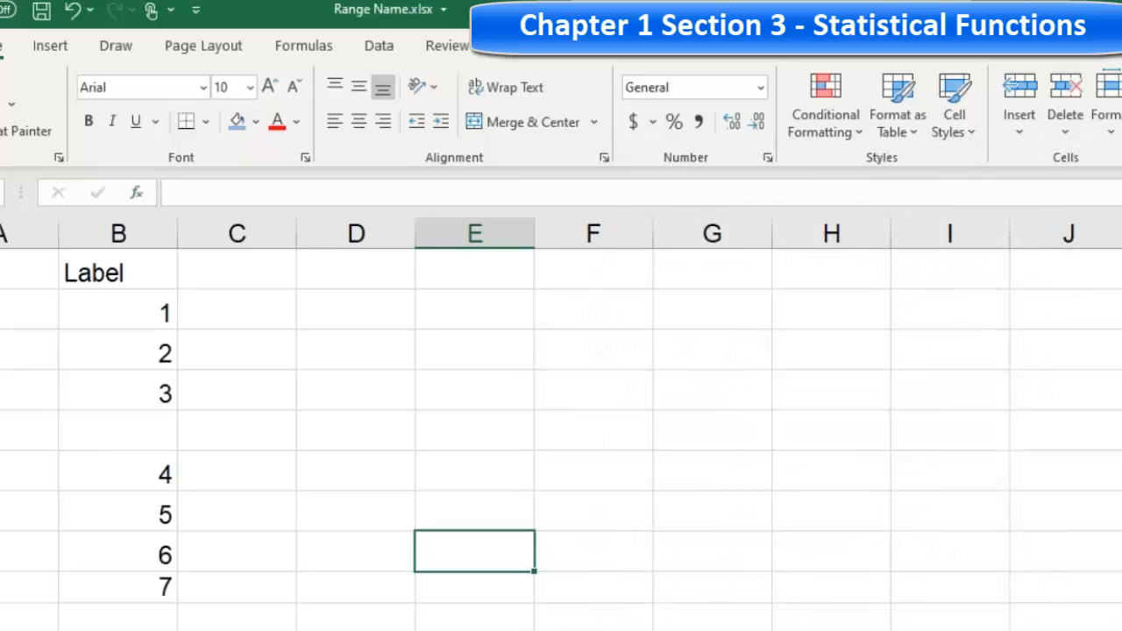
Step: View the list of function categories in the Insert Function dialog for cell E8, then cancel the dialog
click(141, 194)
click(945, 329)
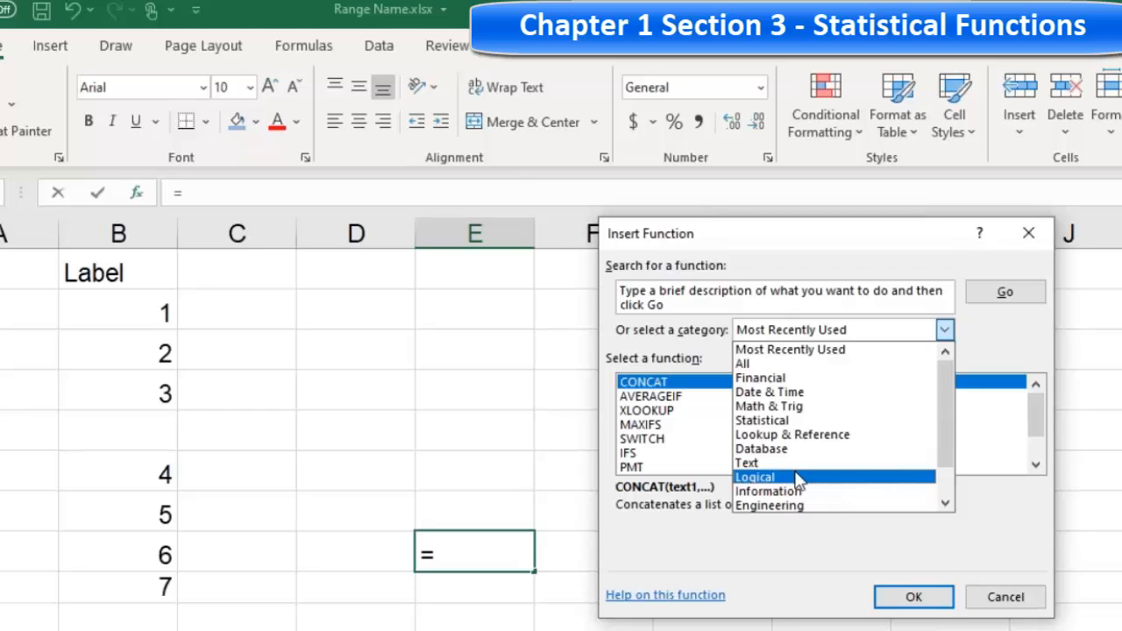
click(1017, 597)
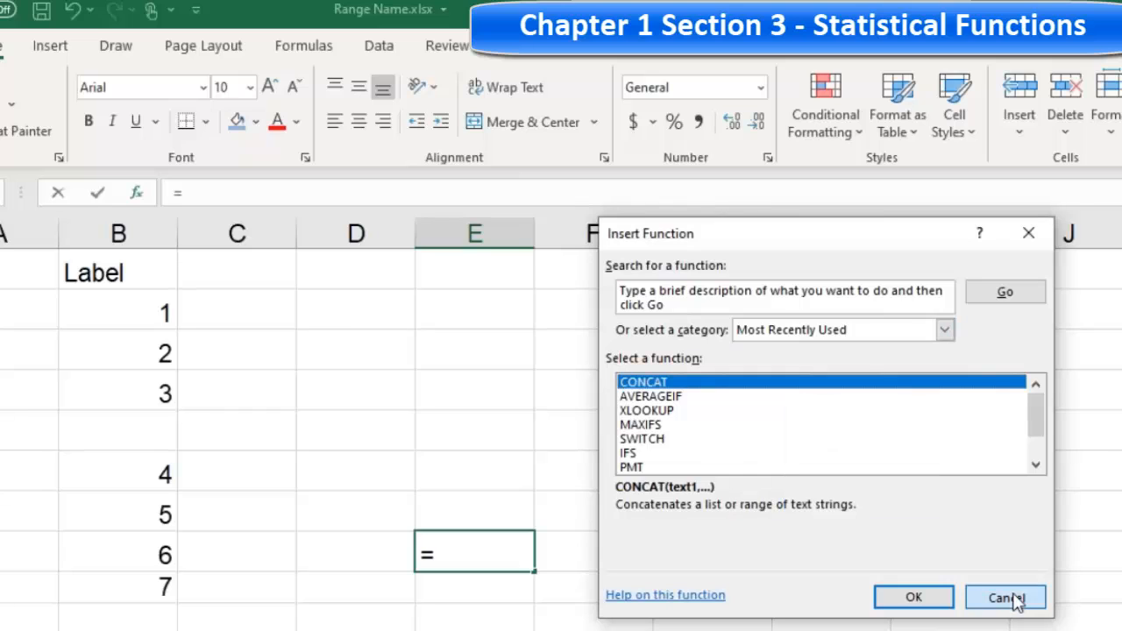
click(1016, 597)
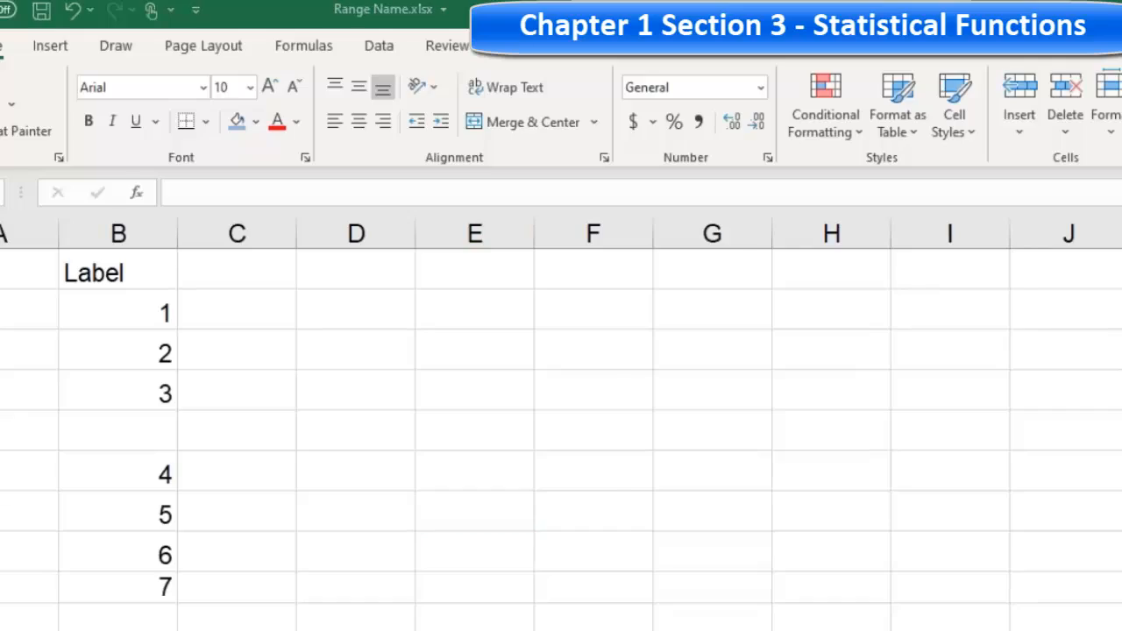
Step: Switch to the Excel365-2 course PDF in the browser and find the heading Section 3: Statistical Functions
key(alt+Tab)
scroll(575, 467, down, 5)
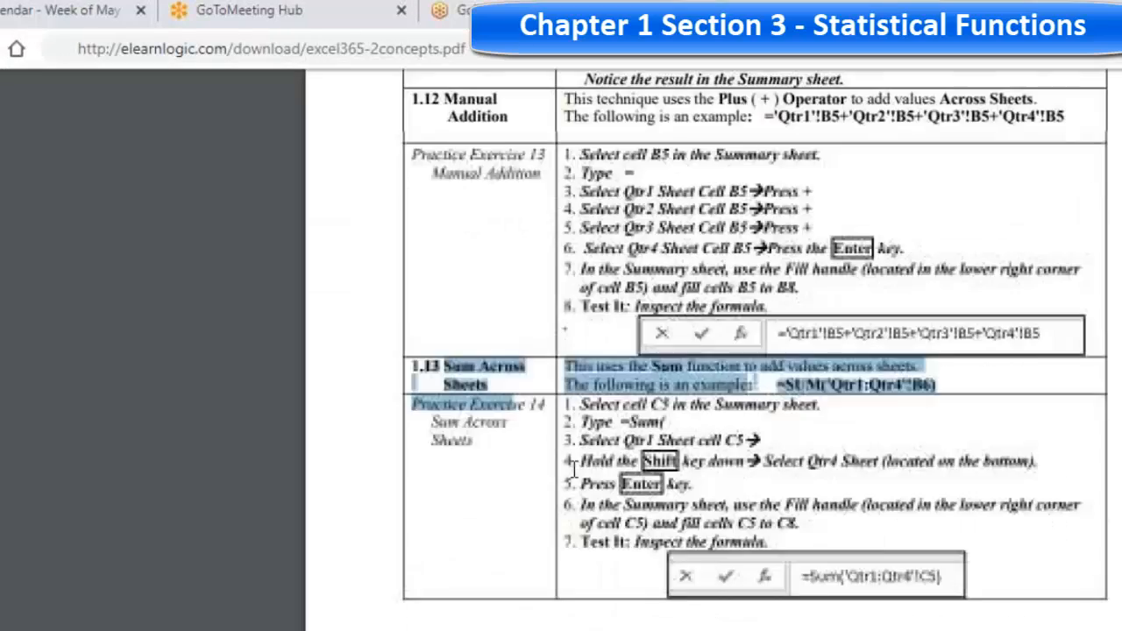
scroll(574, 467, up, 3)
scroll(574, 467, down, 10)
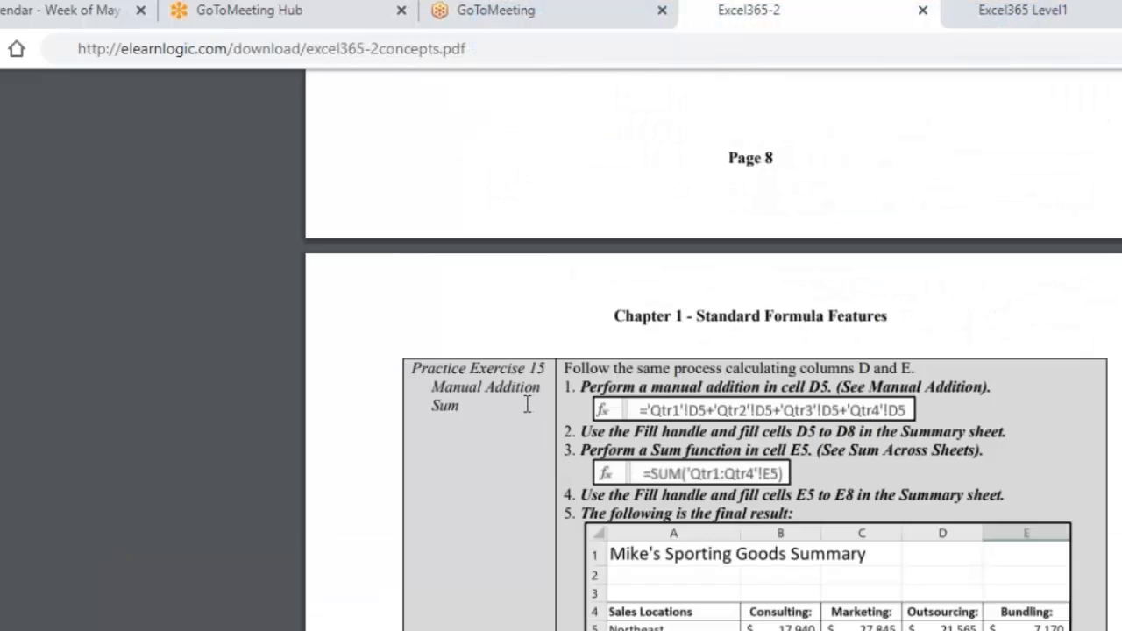
scroll(529, 435, down, 3)
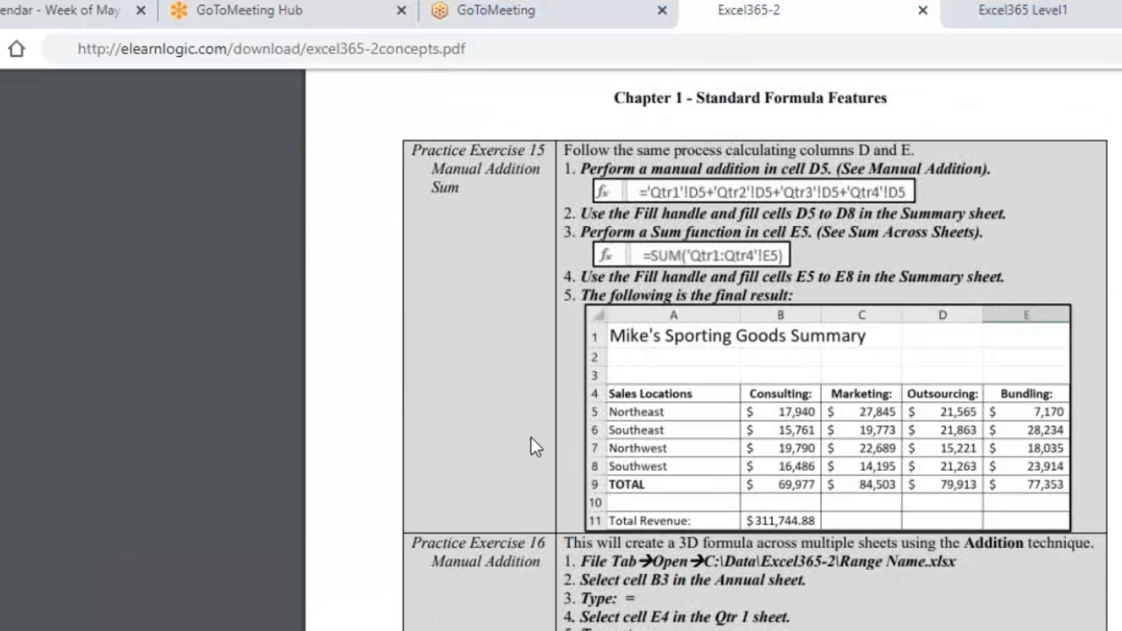
scroll(531, 436, down, 12)
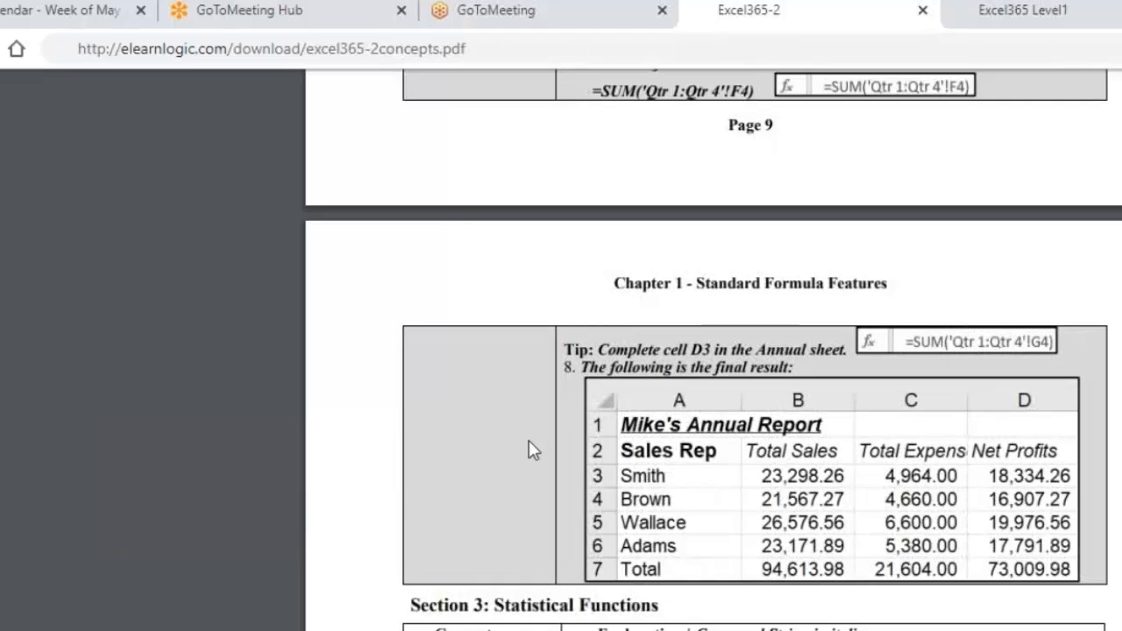
scroll(529, 449, down, 3)
drag(428, 387, 668, 387)
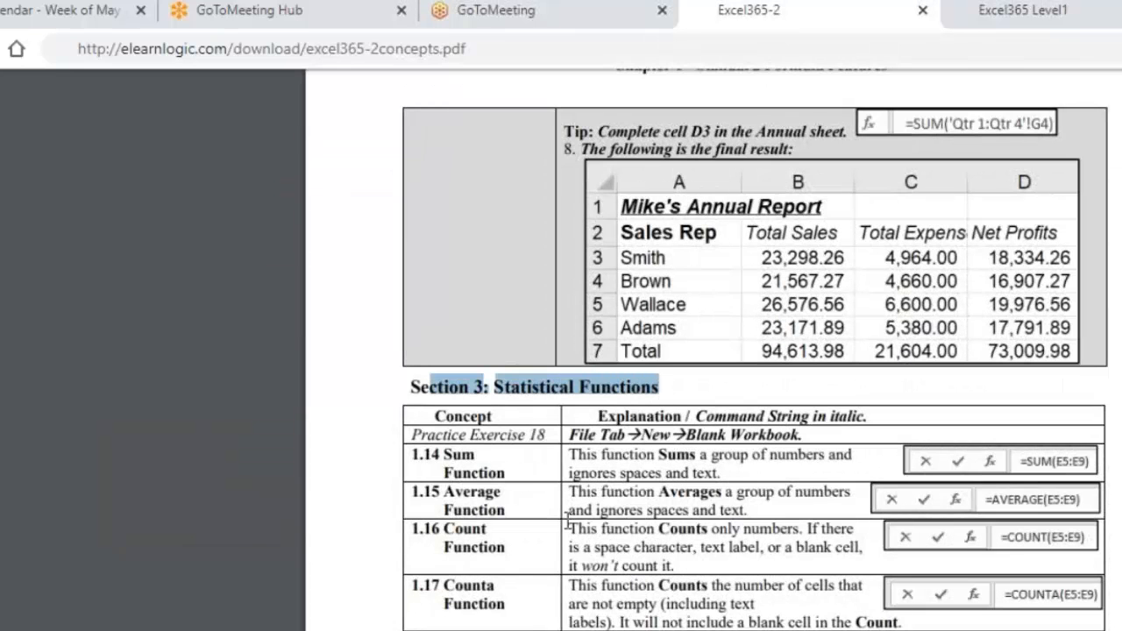
Step: Read the guide's Statistical Functions entries, from the Sum and Counta functions to 1.21 Median Function
click(445, 456)
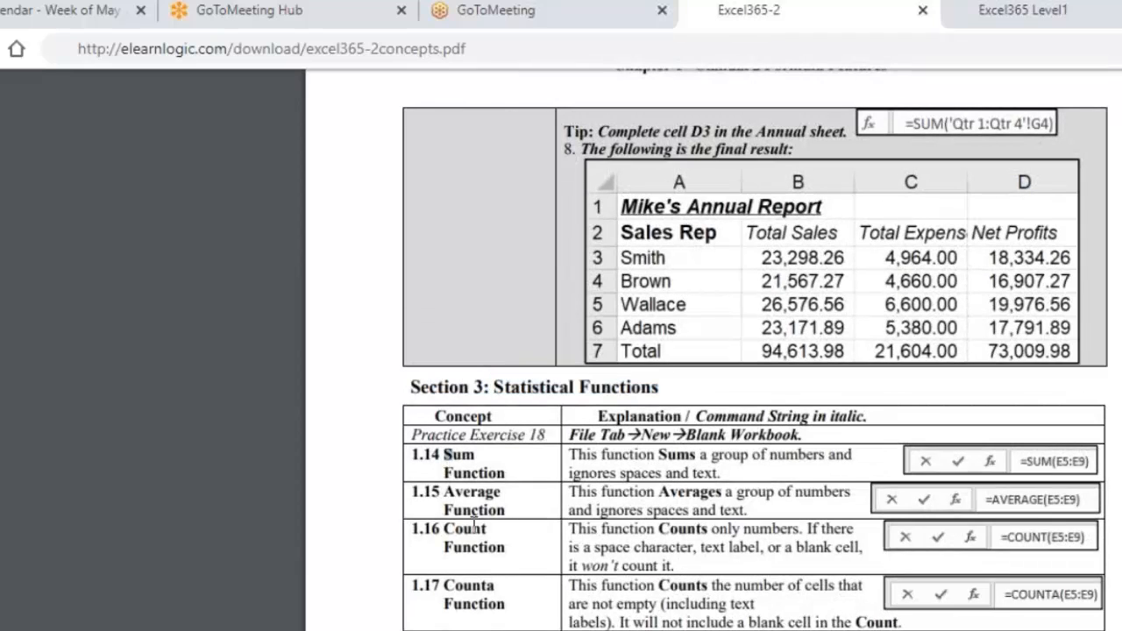
drag(457, 585, 508, 599)
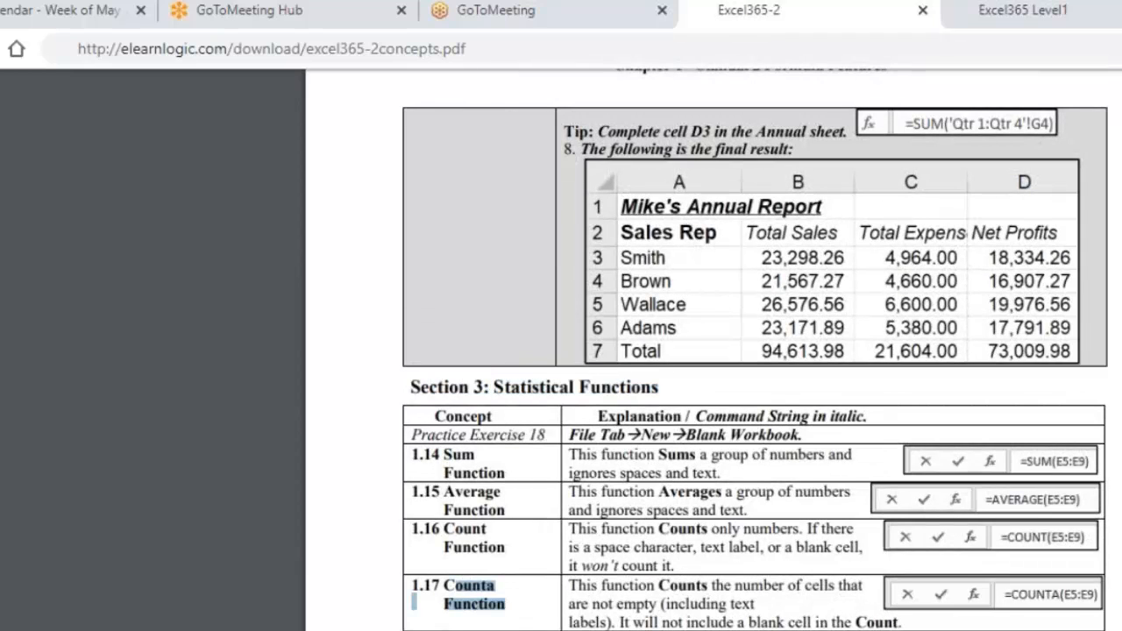
click(506, 628)
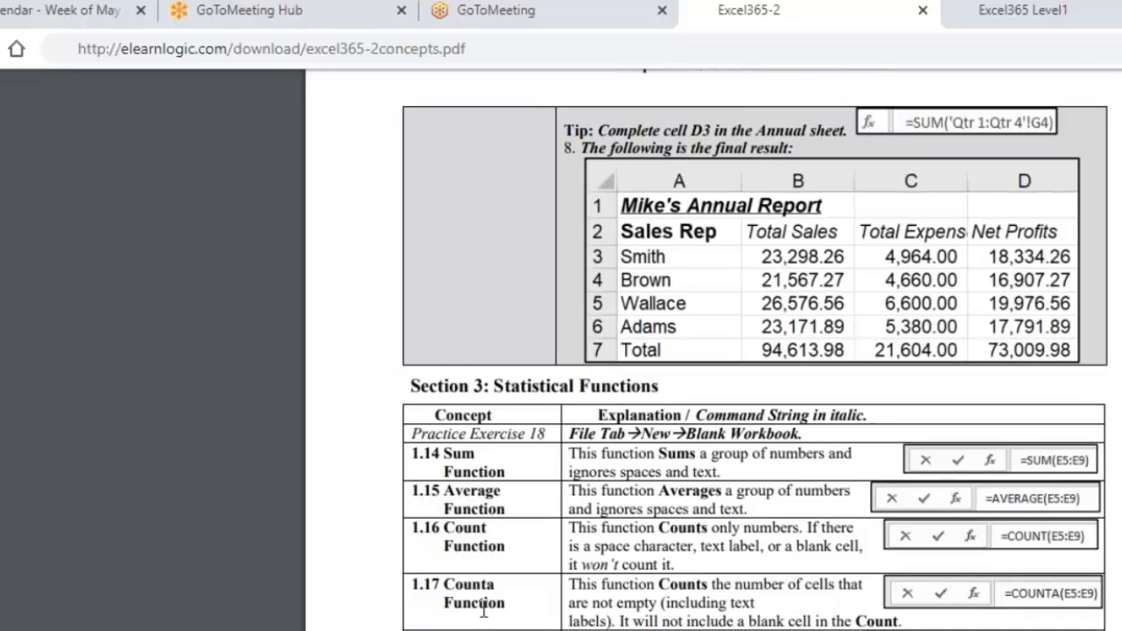
scroll(484, 608, down, 6)
scroll(484, 608, down, 5)
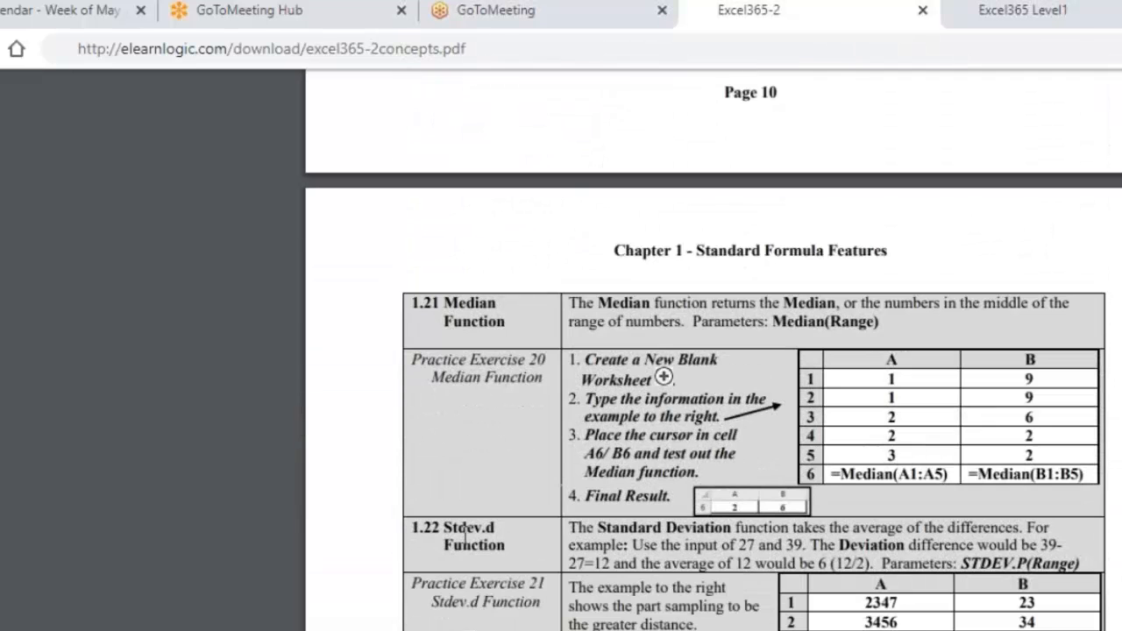
drag(433, 289, 541, 341)
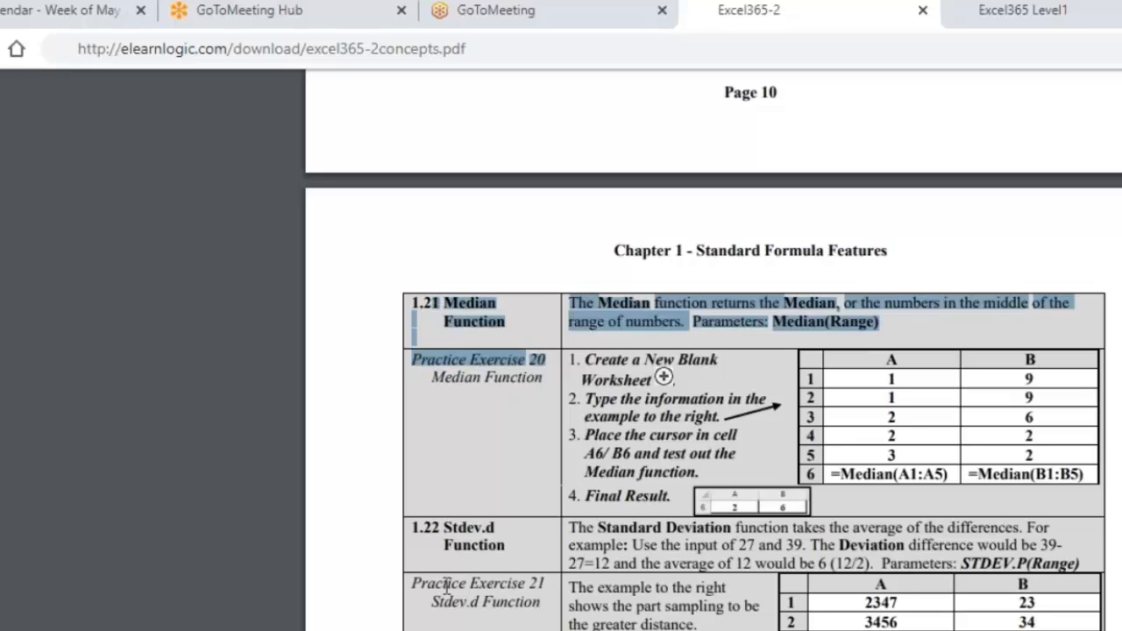